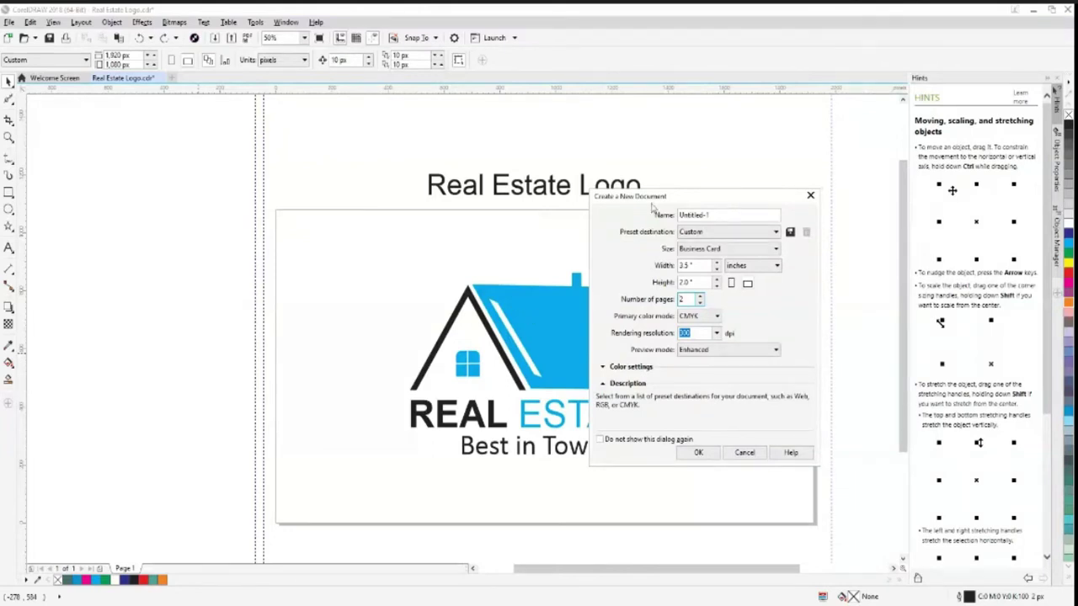
# Create a document named Business Card, 3.5 × 2.0 inches, in landscape orientation
pyautogui.moveTo(661, 200); pyautogui.dragTo(600, 244)
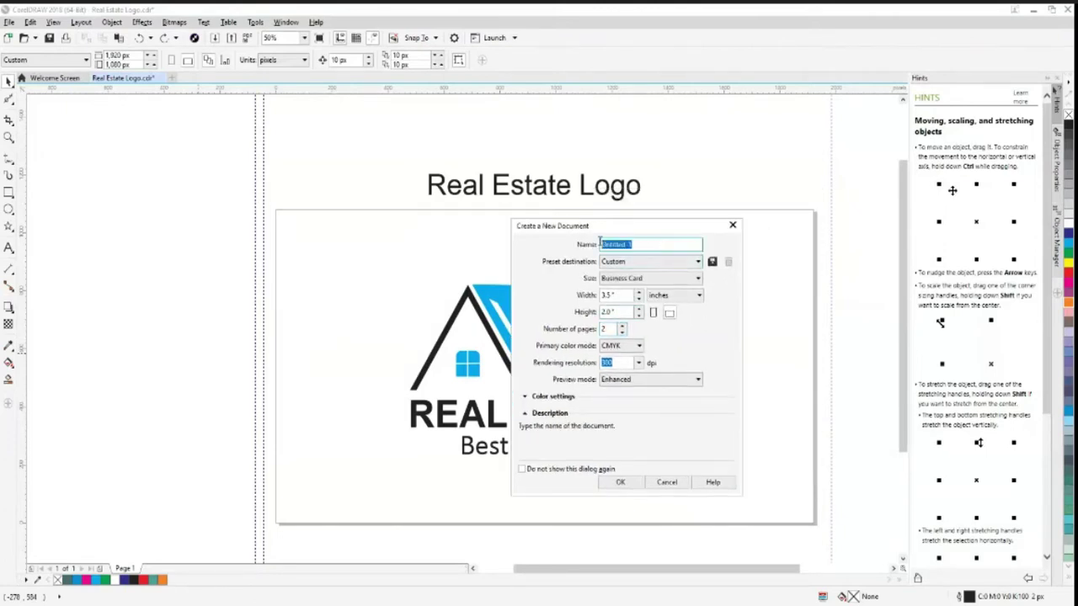
pyautogui.write('Business Card')
pyautogui.moveTo(671, 234); pyautogui.dragTo(658, 233)
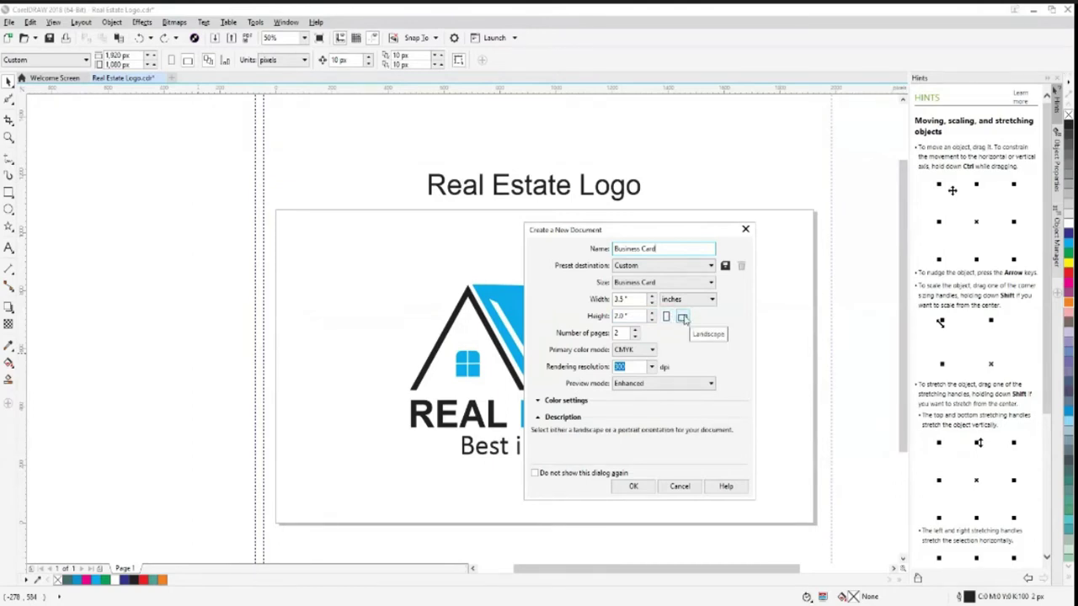
pyautogui.click(668, 319)
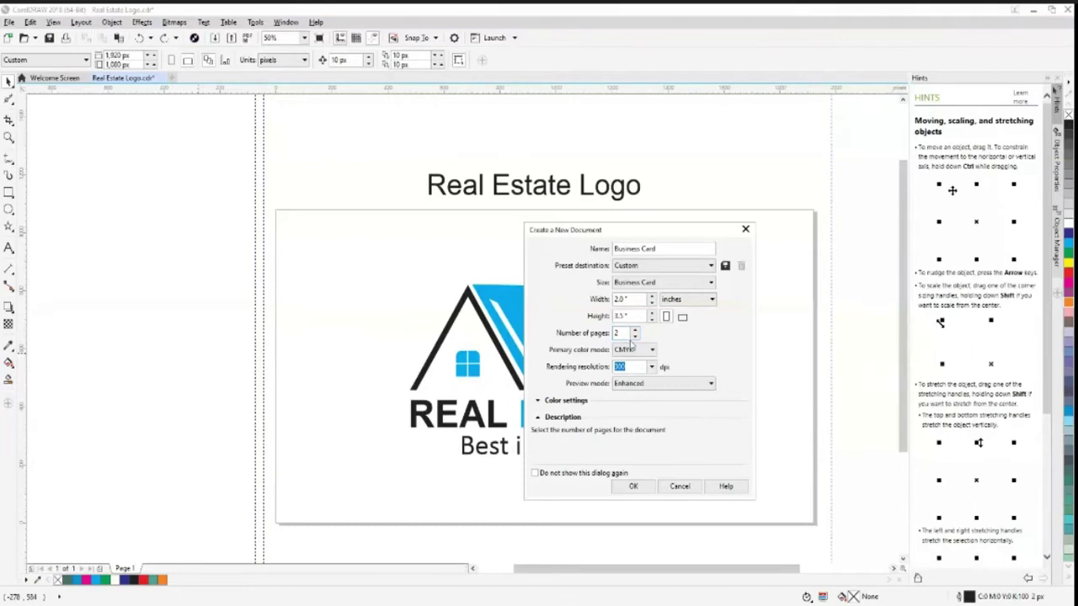
pyautogui.click(683, 318)
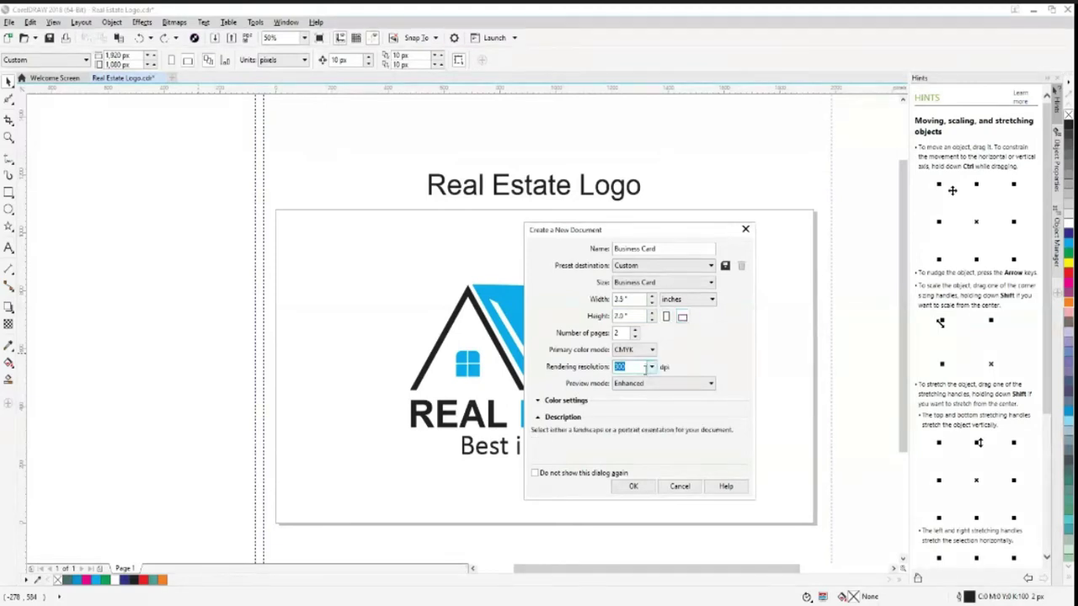
pyautogui.click(636, 488)
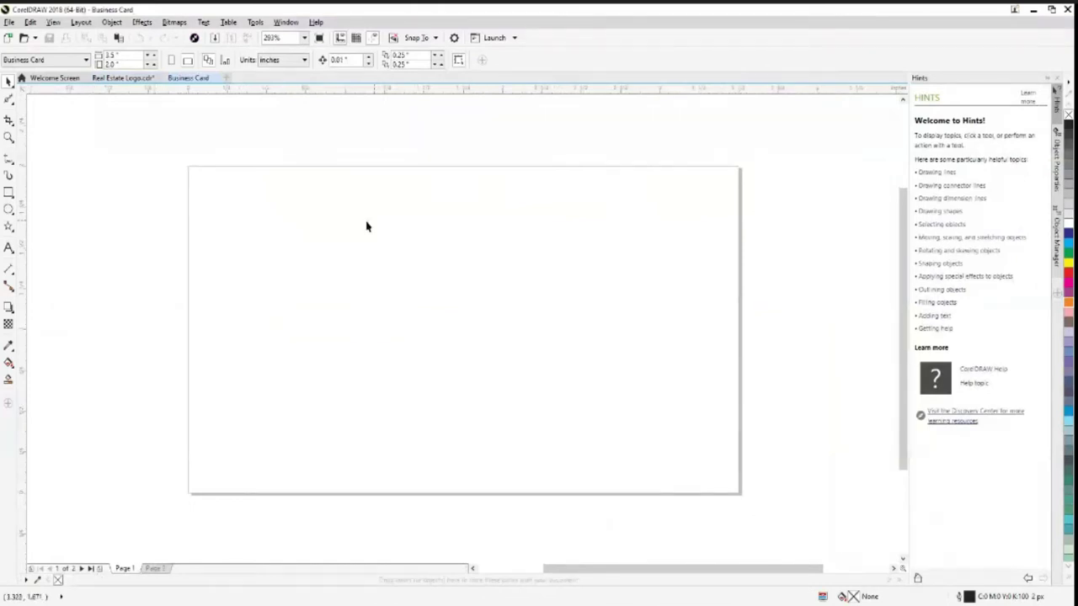
# Type the title 'Business Card Design' above the page
pyautogui.click(8, 248)
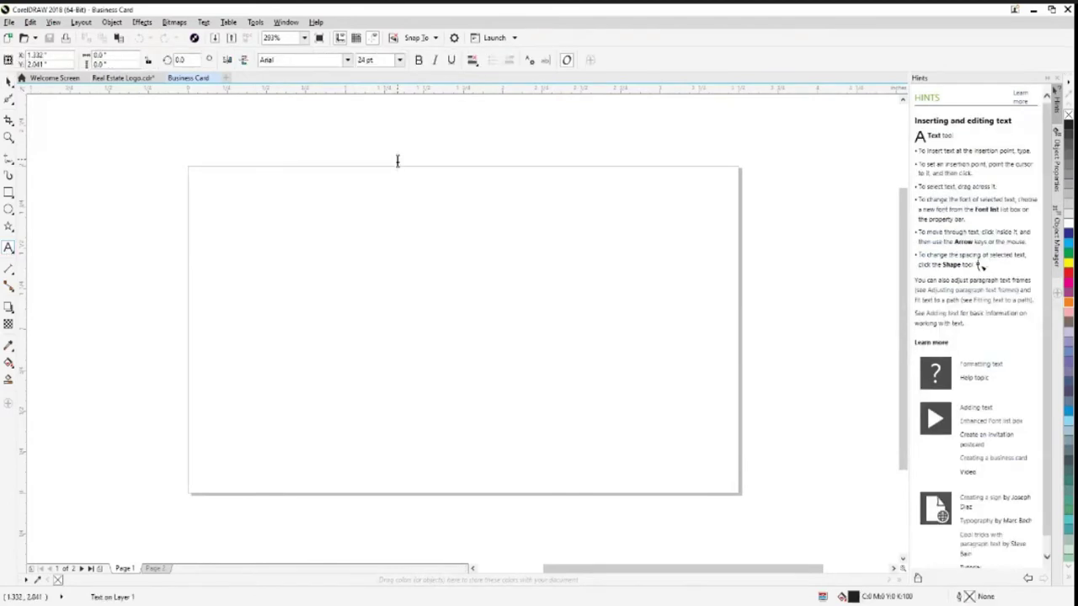
pyautogui.click(397, 160)
pyautogui.write('Bu')
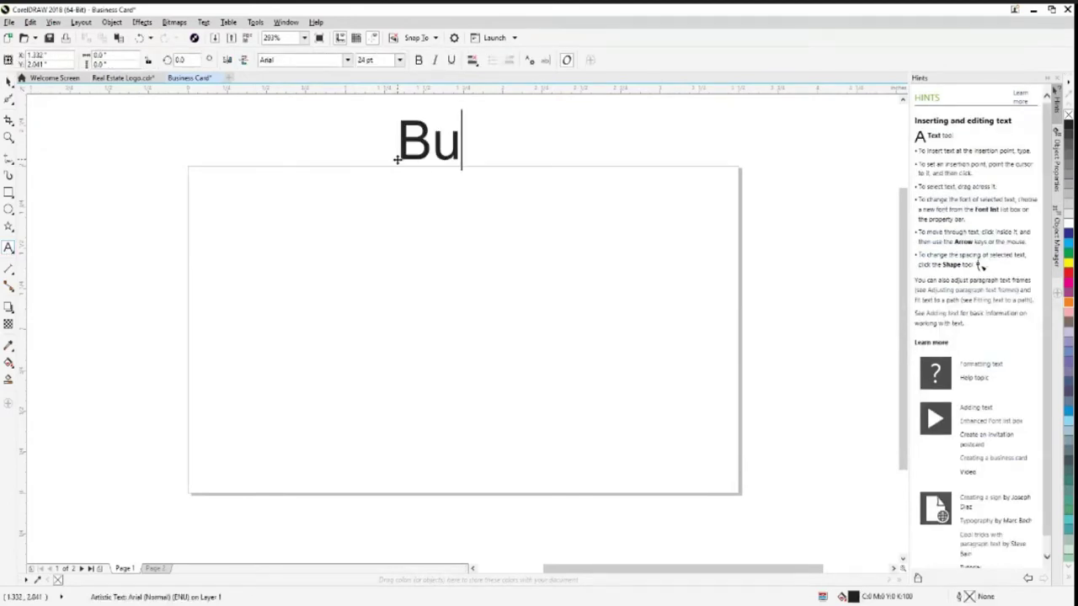
pyautogui.write('siness Card Design')
pyautogui.press('Escape')
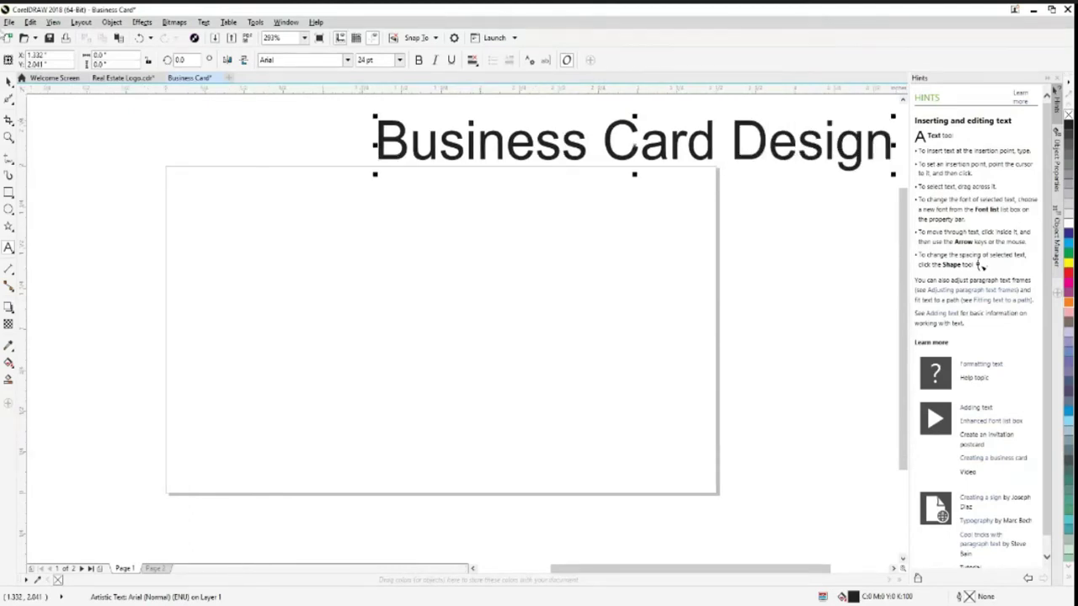
# Shrink the title and centre it just above the card page
pyautogui.press('space')
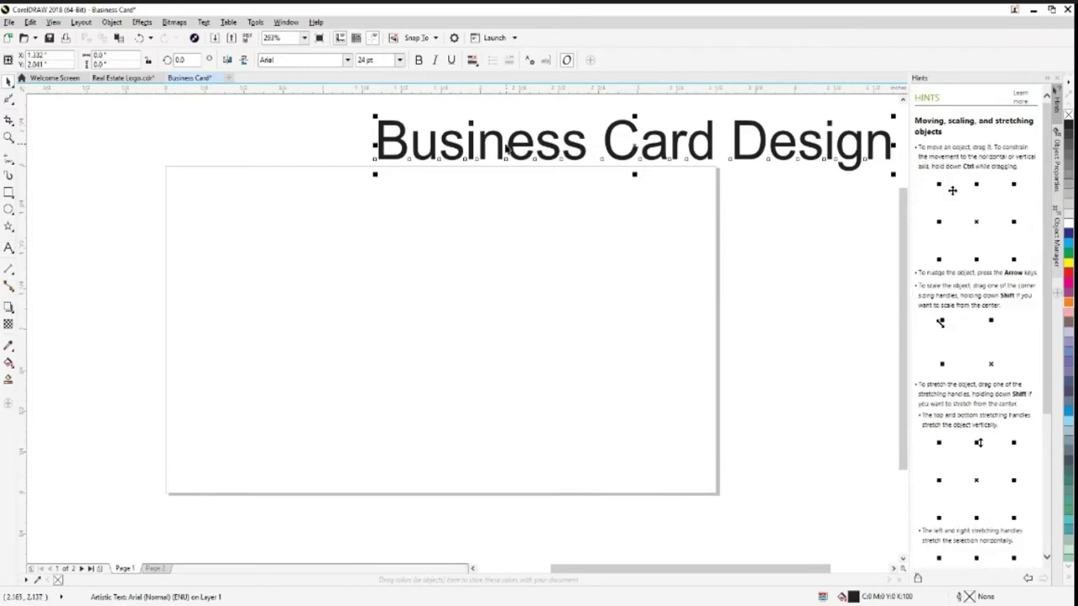
pyautogui.moveTo(506, 148); pyautogui.dragTo(303, 138)
pyautogui.moveTo(696, 163); pyautogui.dragTo(552, 143)
pyautogui.moveTo(388, 142); pyautogui.dragTo(453, 149)
pyautogui.click(801, 291)
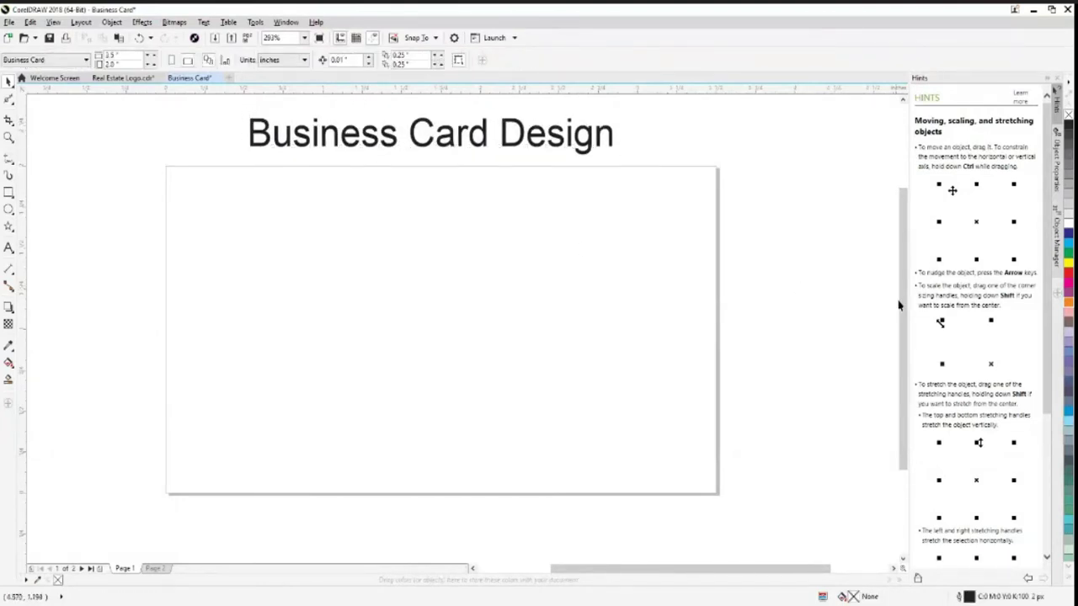
pyautogui.moveTo(900, 316); pyautogui.dragTo(891, 310)
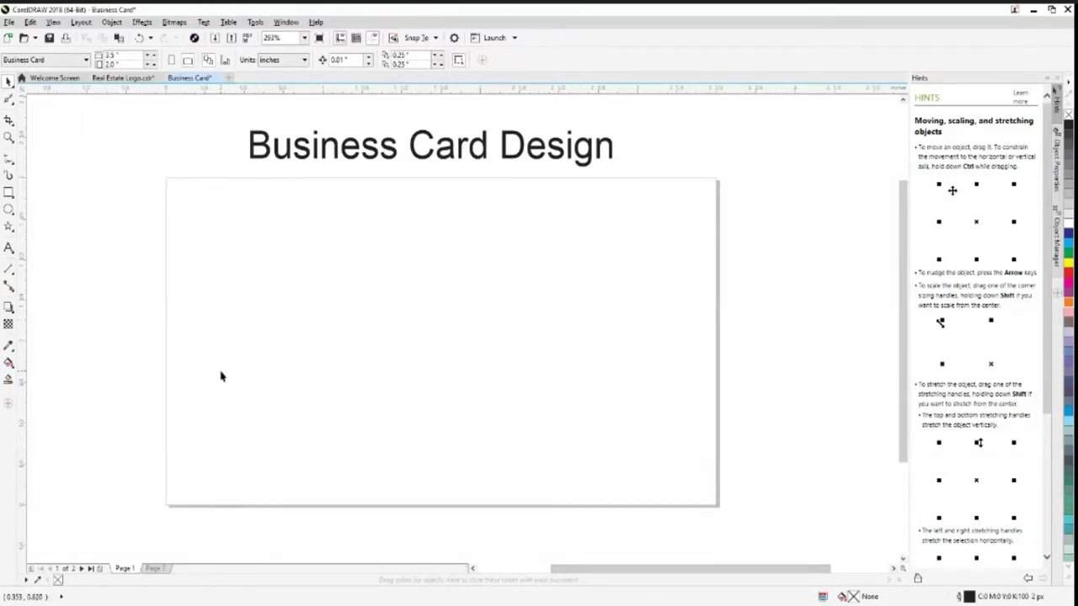
# Draw a card-sized rectangle over the page and fill it brown
pyautogui.scroll(-2, 229, 377)
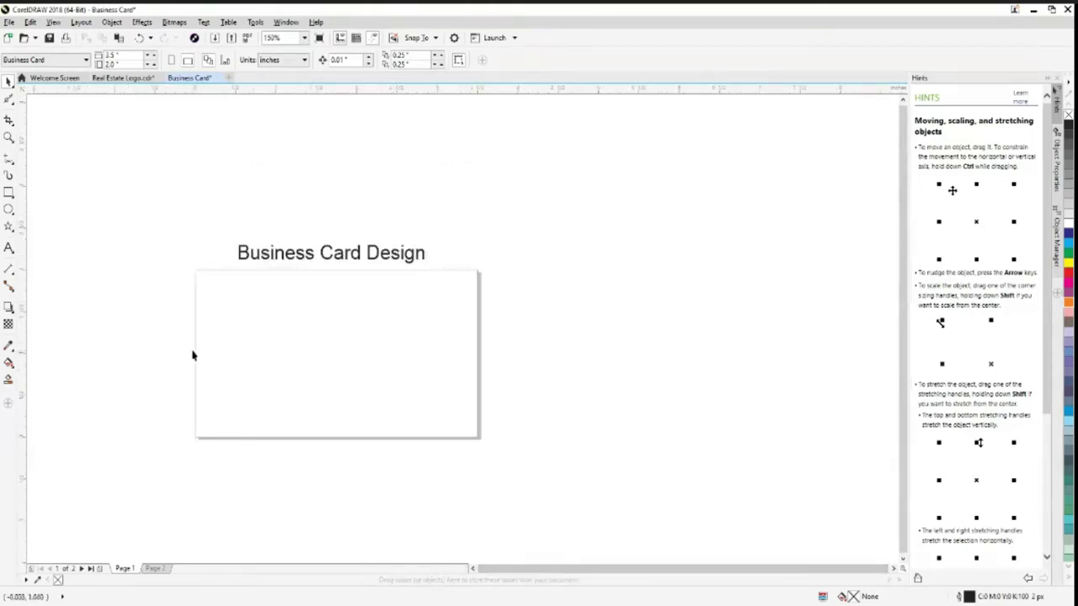
pyautogui.click(9, 192)
pyautogui.moveTo(194, 271)
pyautogui.mouseDown()
pyautogui.moveTo(383, 408)
pyautogui.moveTo(480, 440)
pyautogui.mouseUp()
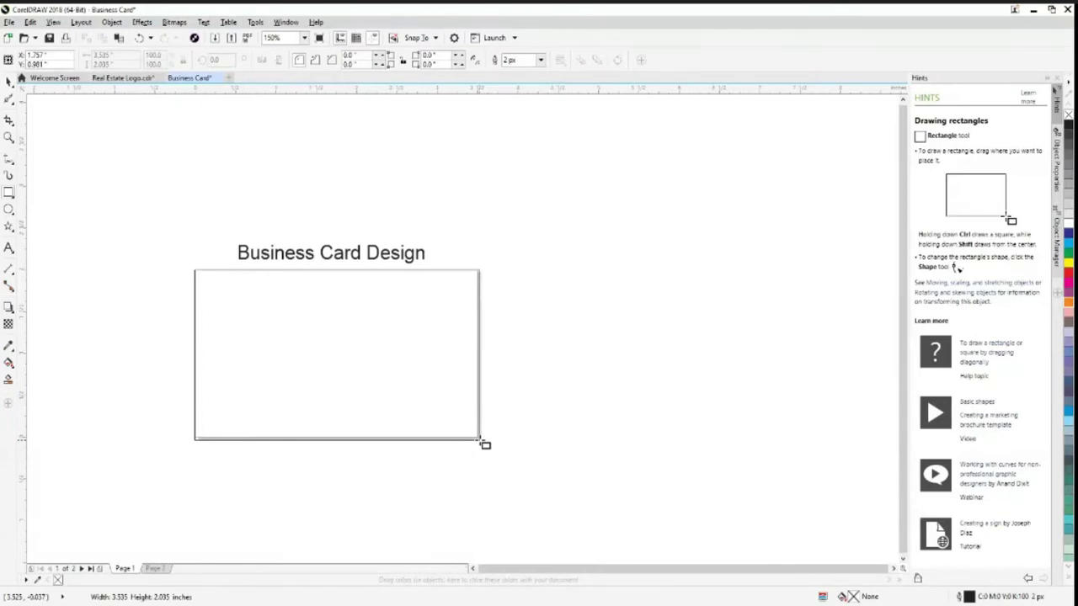
pyautogui.moveTo(480, 440); pyautogui.dragTo(481, 440)
pyautogui.click(8, 80)
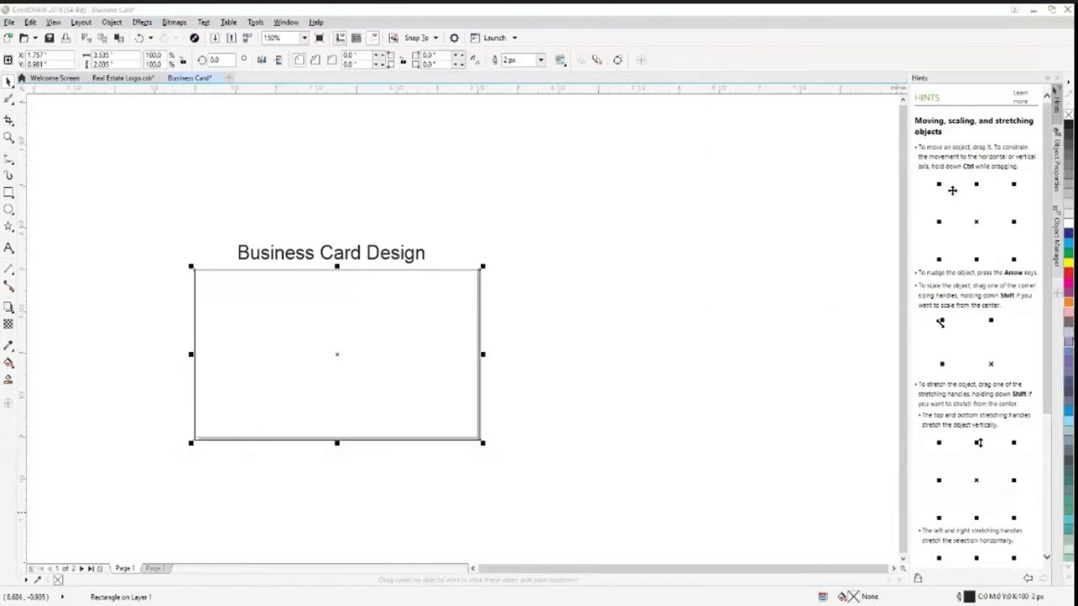
pyautogui.click(1067, 396)
pyautogui.click(569, 410)
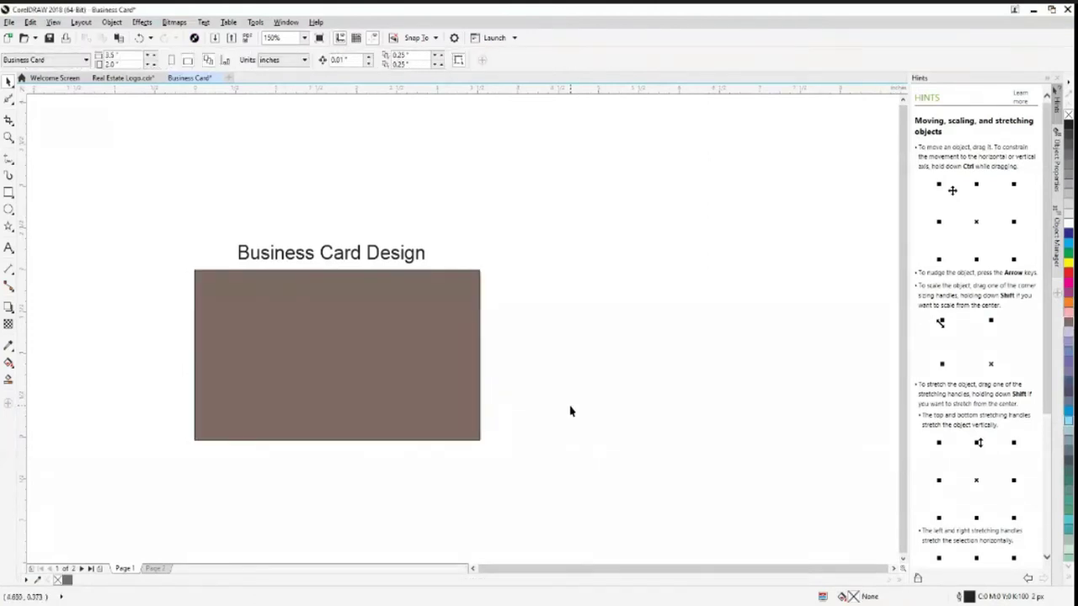
# Paste the Real Estate logo beside the card and refill the card rectangle white
pyautogui.hotkey('ctrl', 'v')
pyautogui.moveTo(379, 358); pyautogui.dragTo(740, 354)
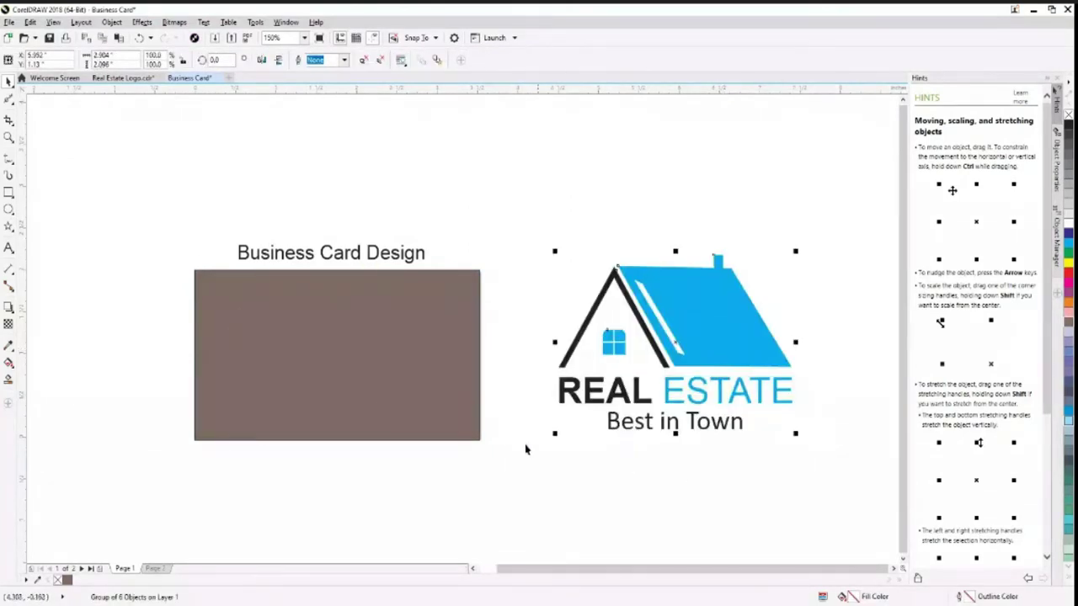
pyautogui.click(378, 404)
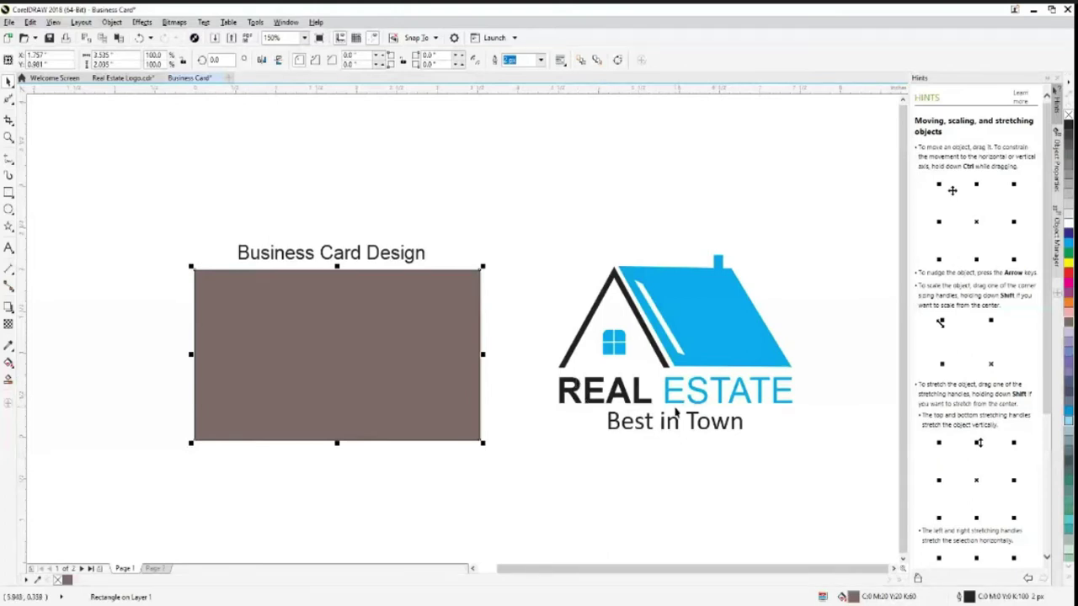
pyautogui.click(8, 345)
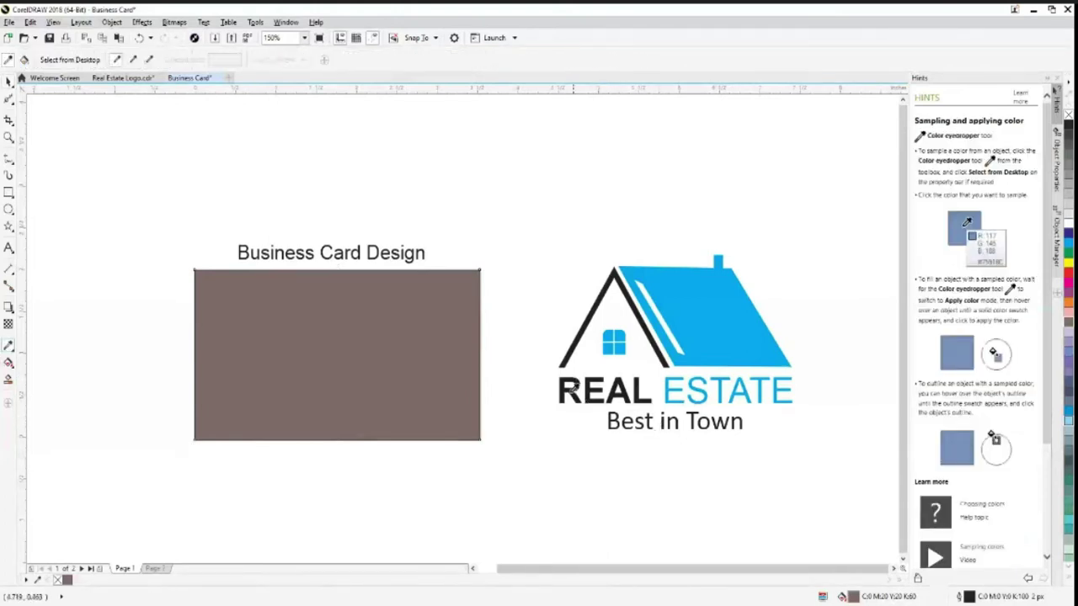
pyautogui.click(575, 386)
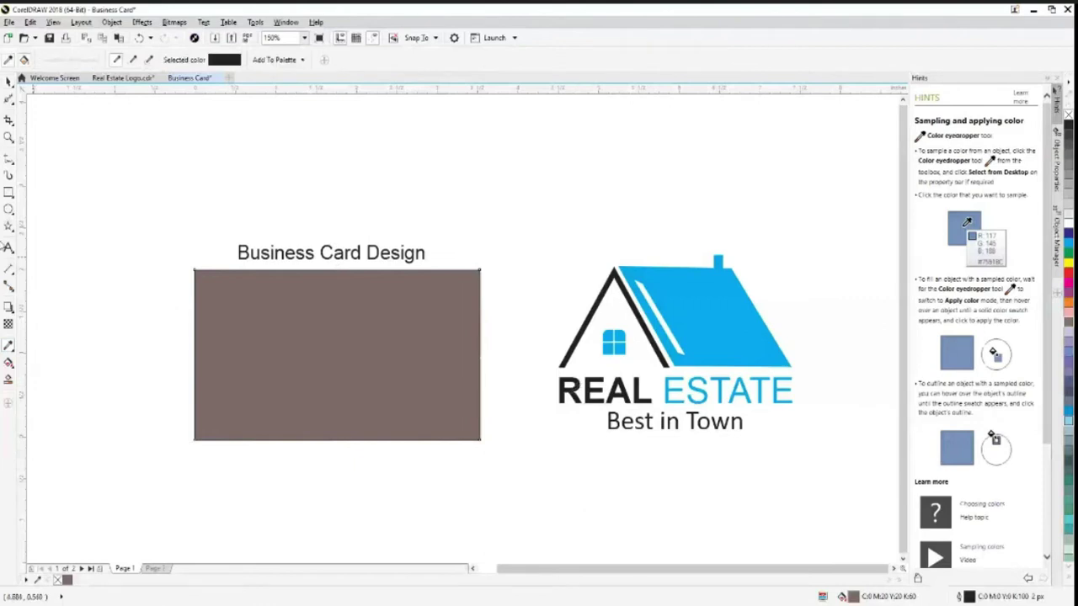
pyautogui.press('space')
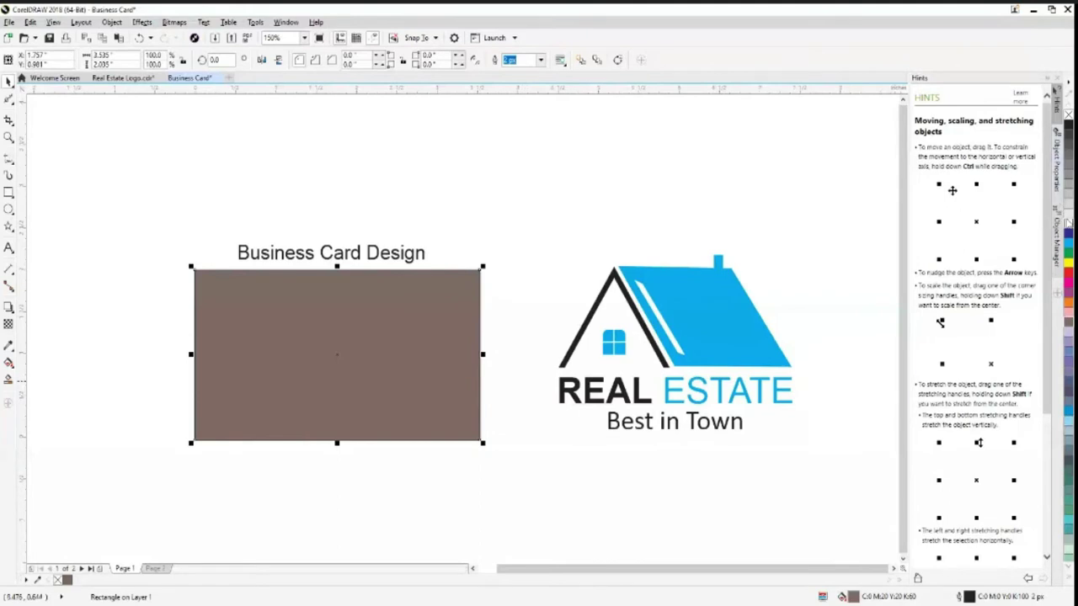
pyautogui.click(1068, 223)
pyautogui.click(483, 474)
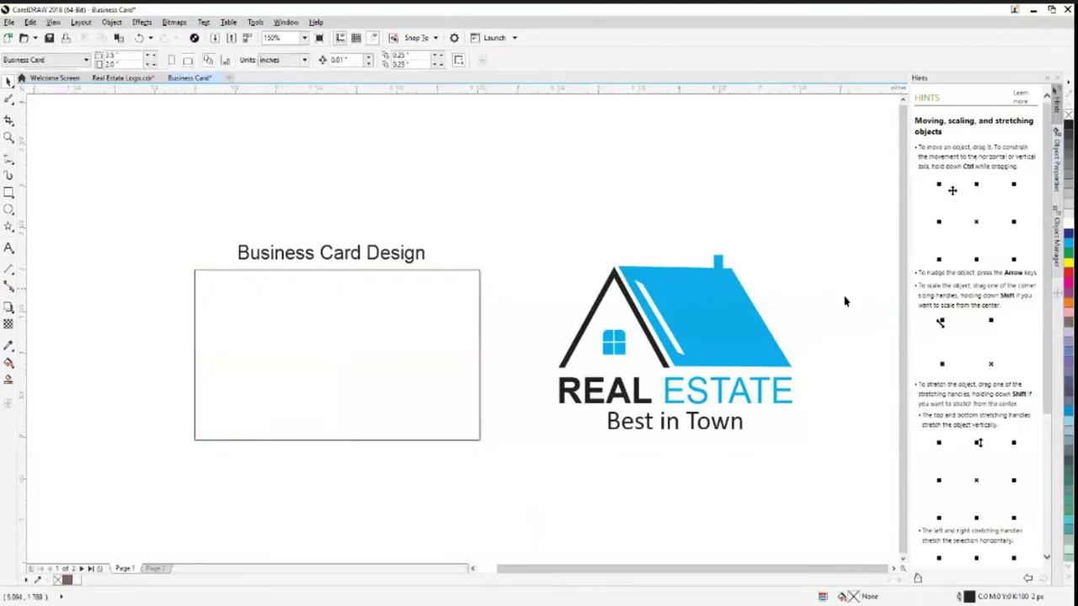
pyautogui.click(715, 353)
# Drag the Real Estate logo onto the card and scale it down to sit in the centre
pyautogui.moveTo(715, 354); pyautogui.dragTo(363, 368)
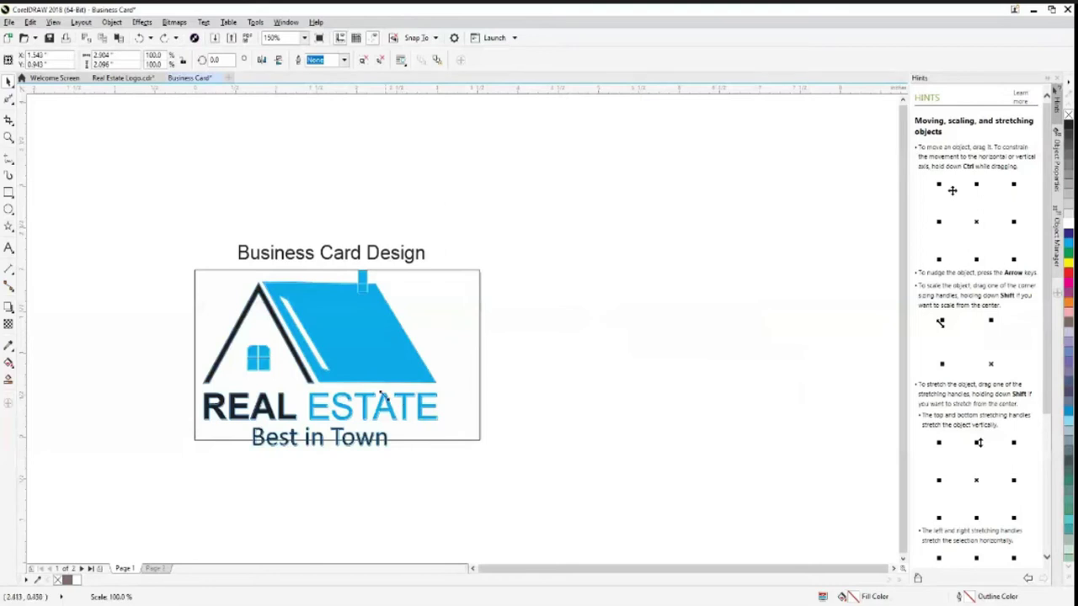
pyautogui.moveTo(441, 450); pyautogui.dragTo(323, 333)
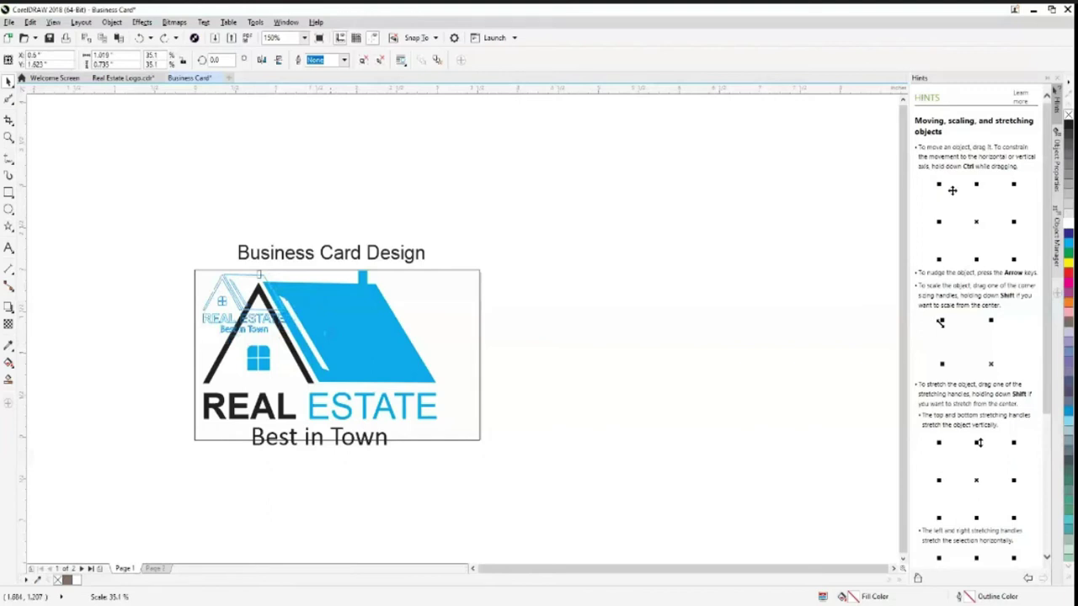
pyautogui.moveTo(286, 335); pyautogui.dragTo(289, 337)
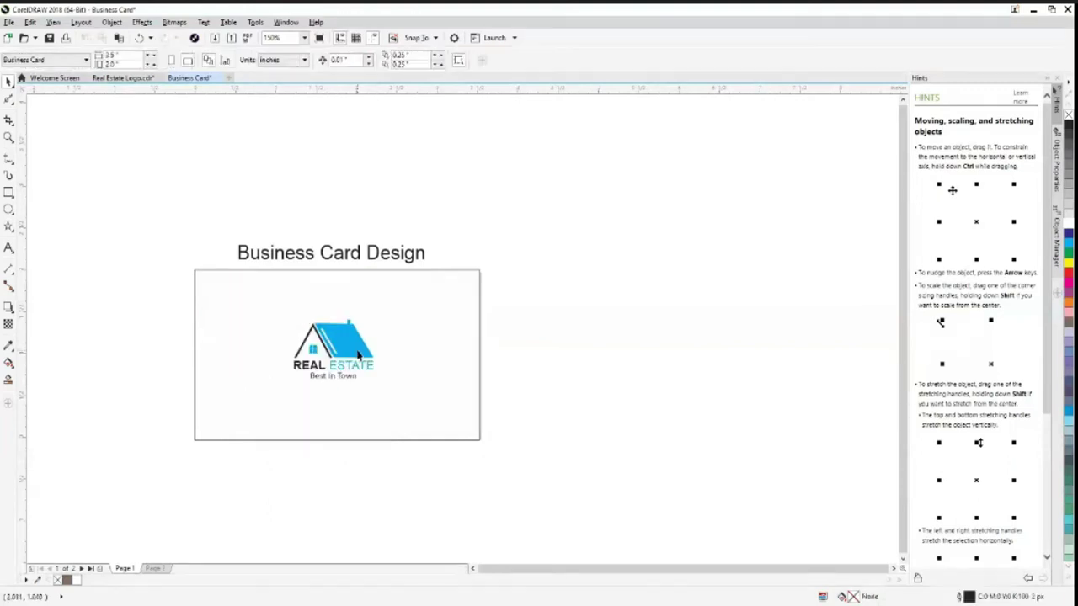
pyautogui.click(424, 383)
pyautogui.click(425, 384)
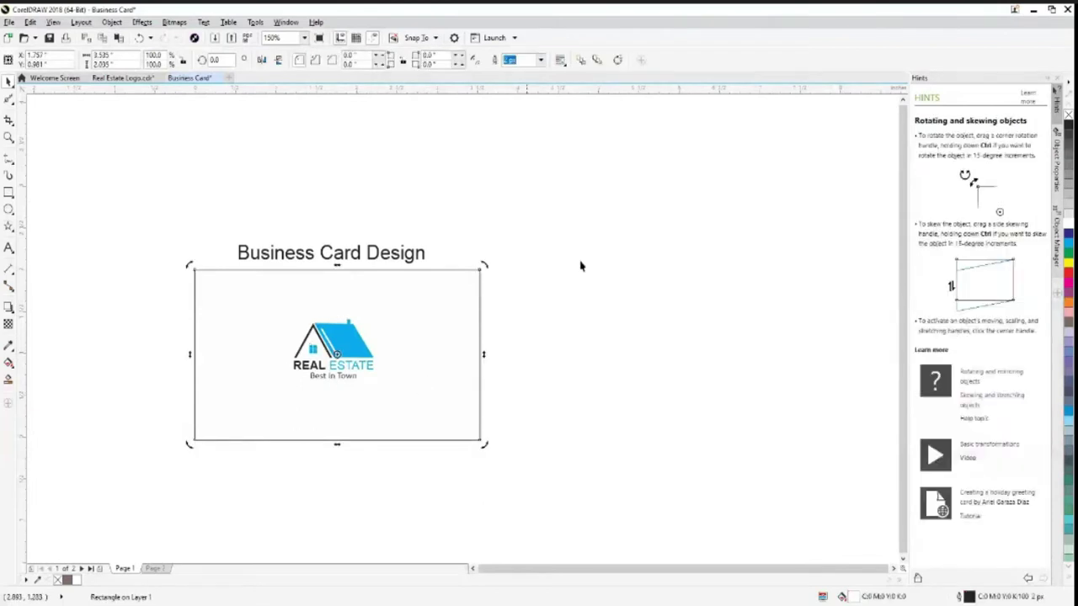
pyautogui.click(111, 22)
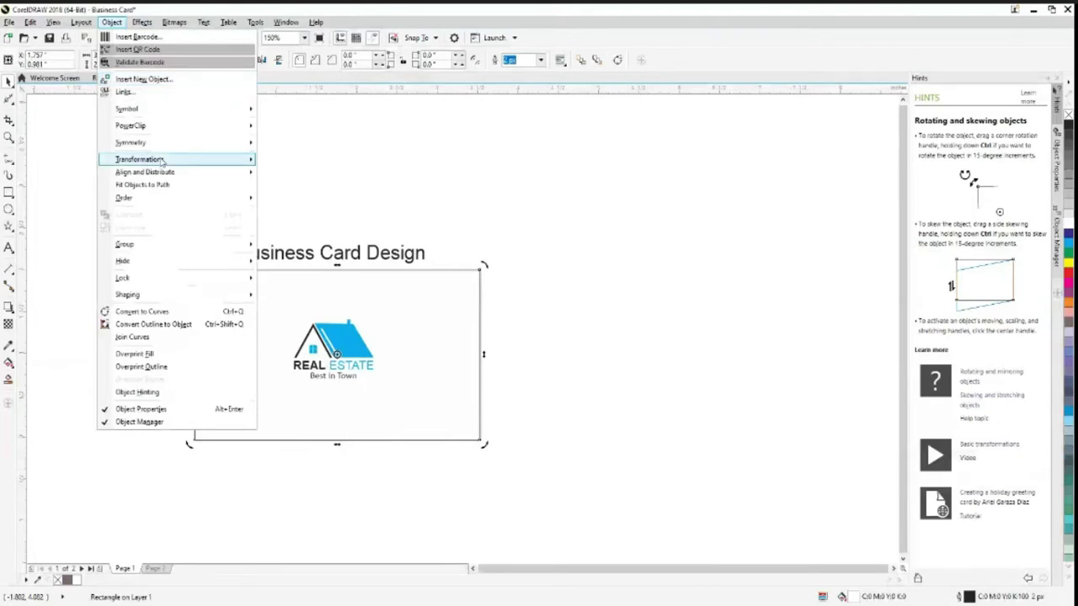
pyautogui.click(577, 325)
pyautogui.click(556, 358)
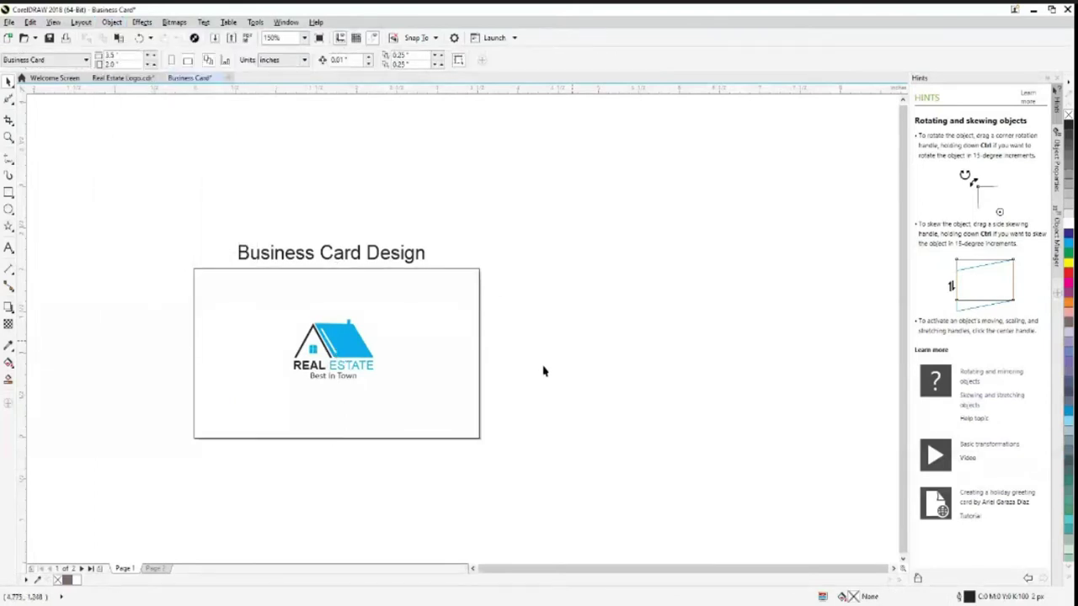
pyautogui.click(295, 367)
pyautogui.click(433, 375)
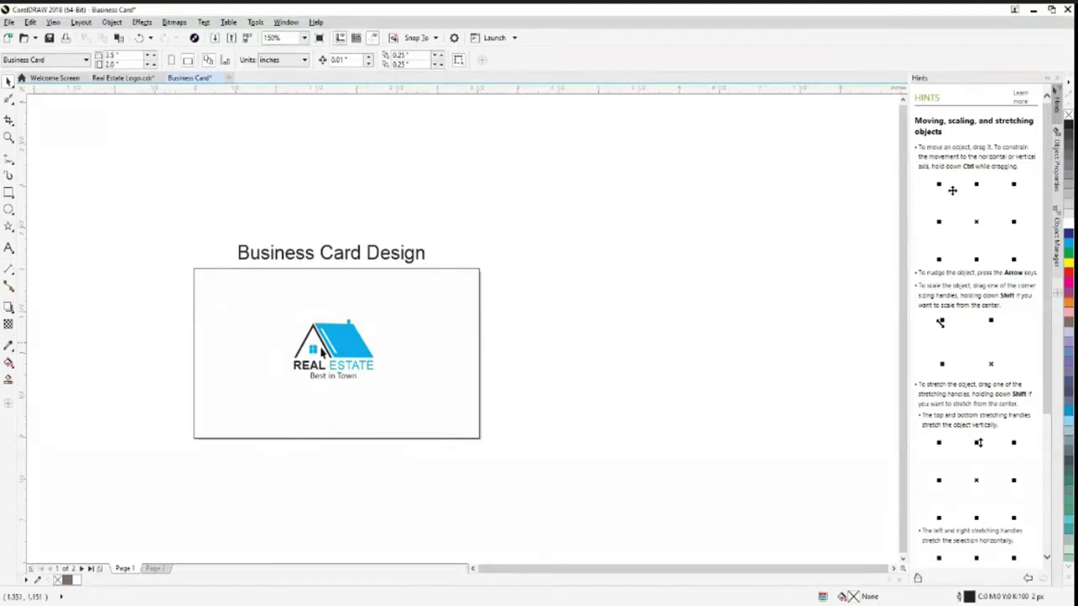
pyautogui.click(339, 256)
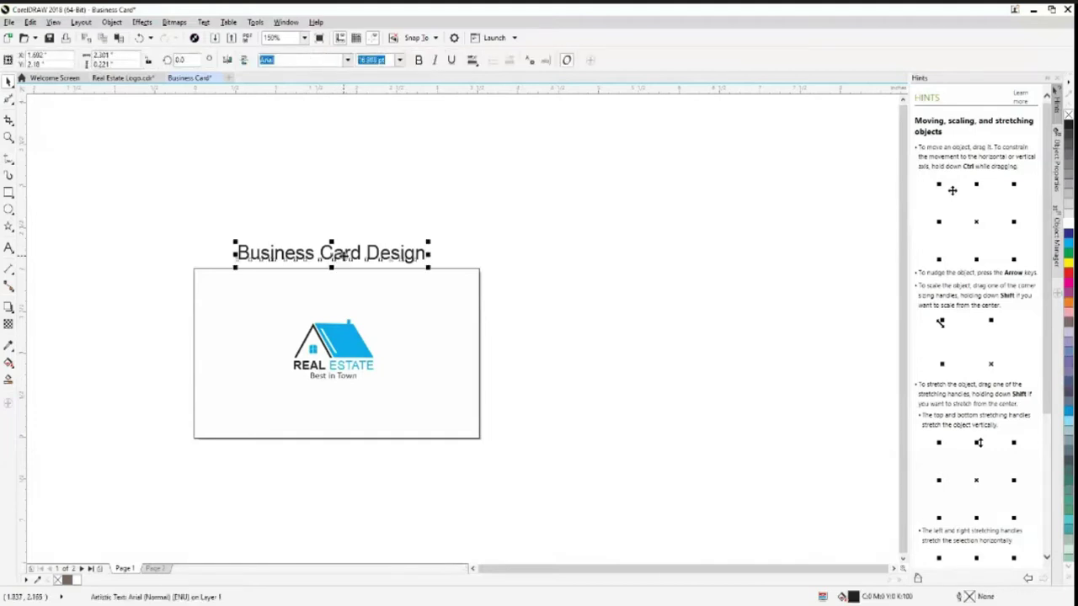
pyautogui.moveTo(341, 256); pyautogui.dragTo(341, 254)
pyautogui.click(532, 445)
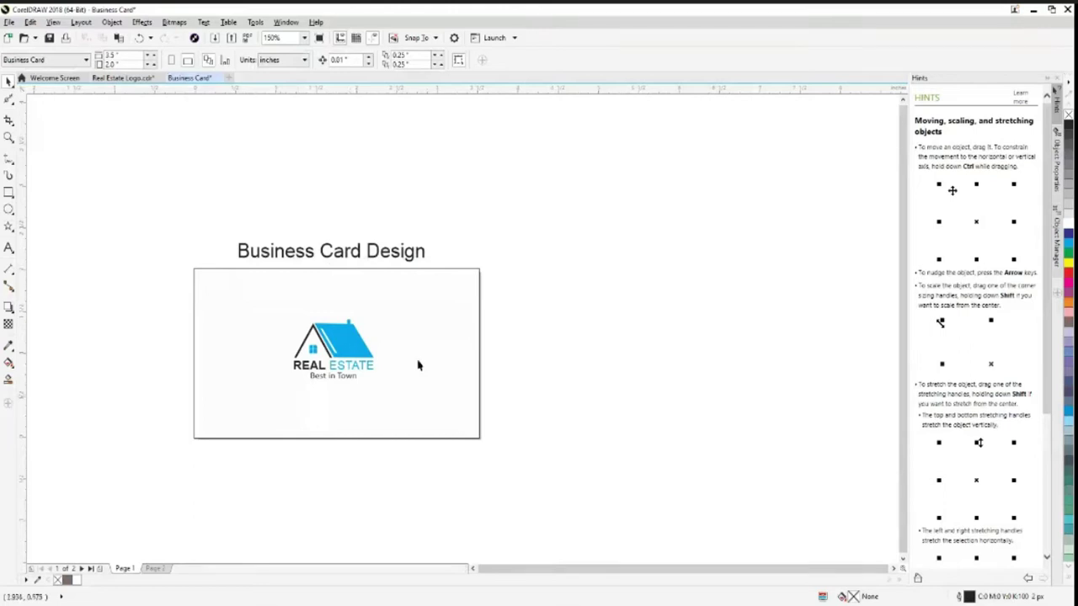
pyautogui.click(478, 392)
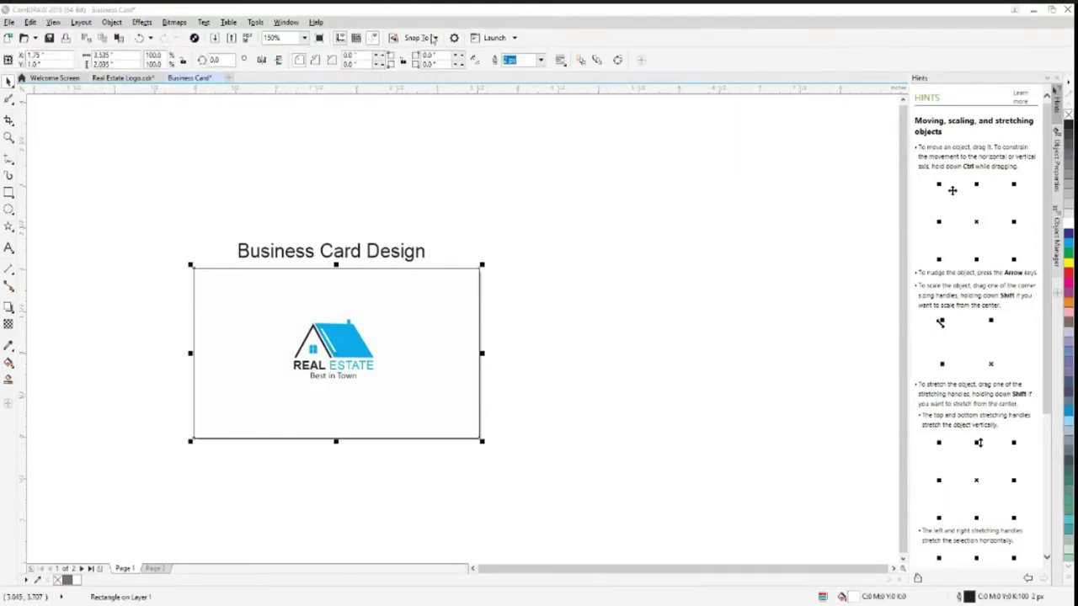
pyautogui.click(540, 59)
pyautogui.click(516, 73)
pyautogui.click(626, 380)
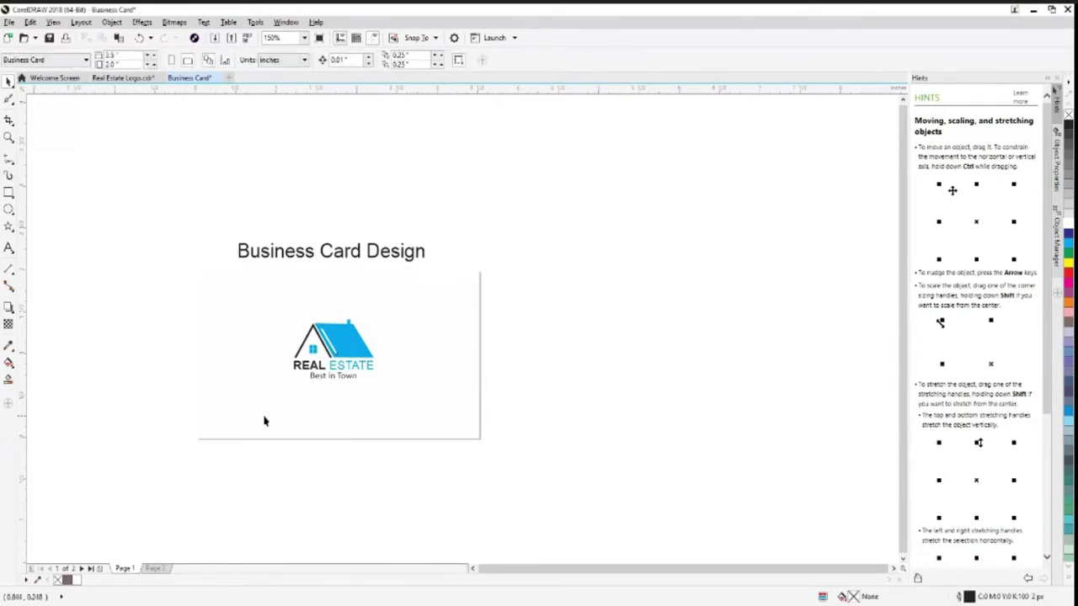
pyautogui.hotkey('ctrl', 'z')
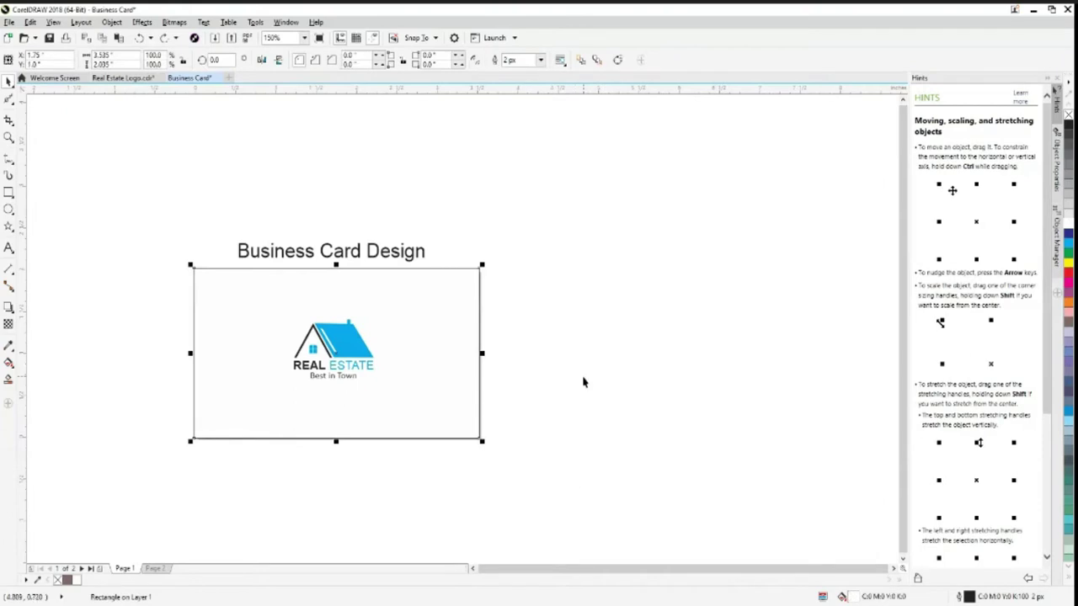
pyautogui.press('Escape')
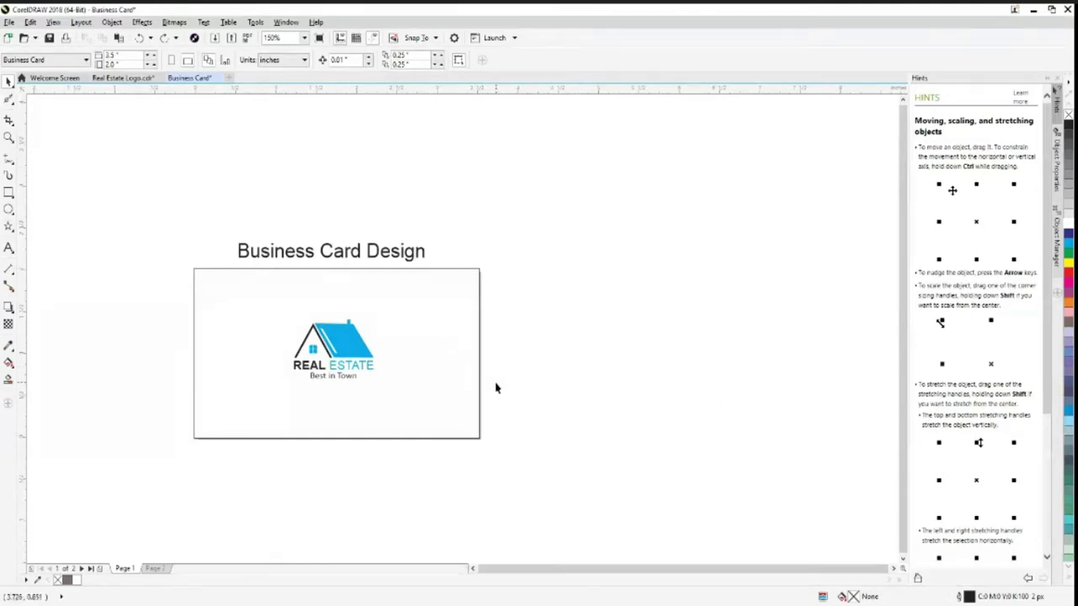
# Draw a tall narrow rectangle at the card's left and fill it with the roof's blue
pyautogui.click(11, 197)
pyautogui.click(42, 192)
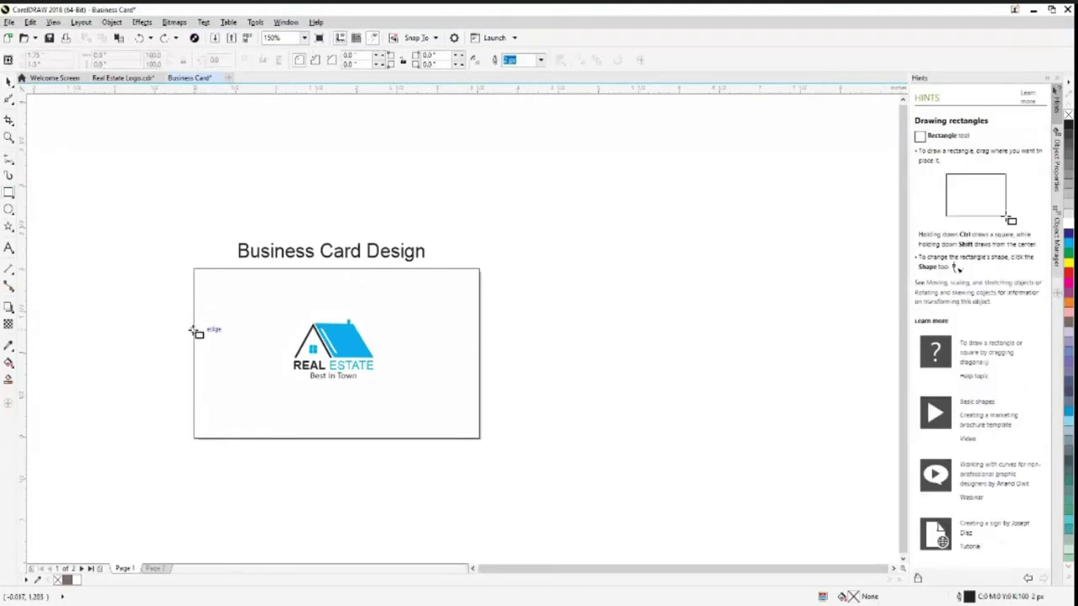
pyautogui.moveTo(195, 320); pyautogui.dragTo(221, 403)
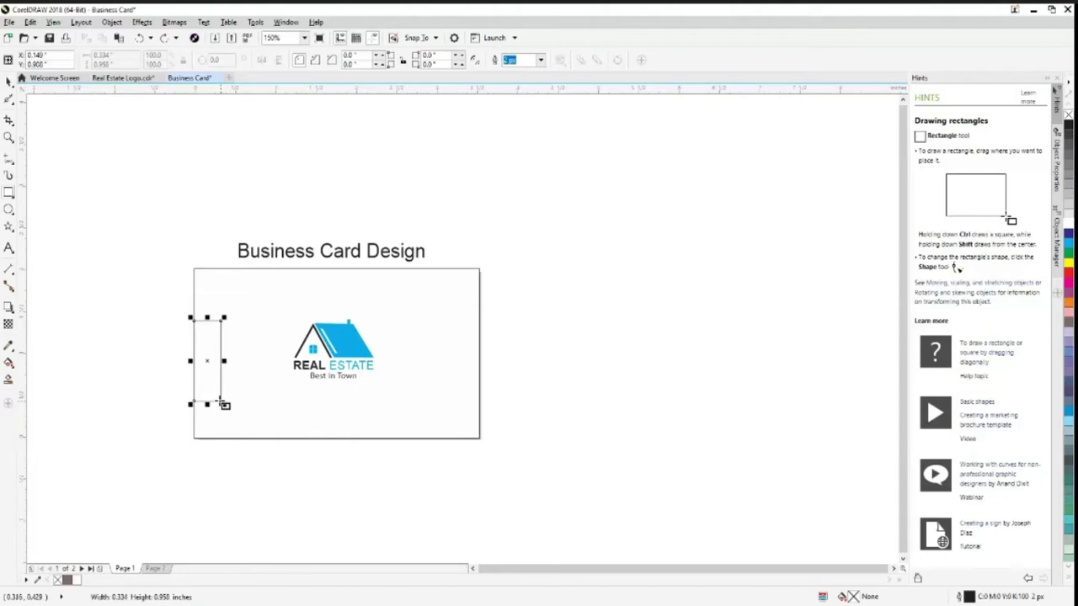
pyautogui.click(8, 346)
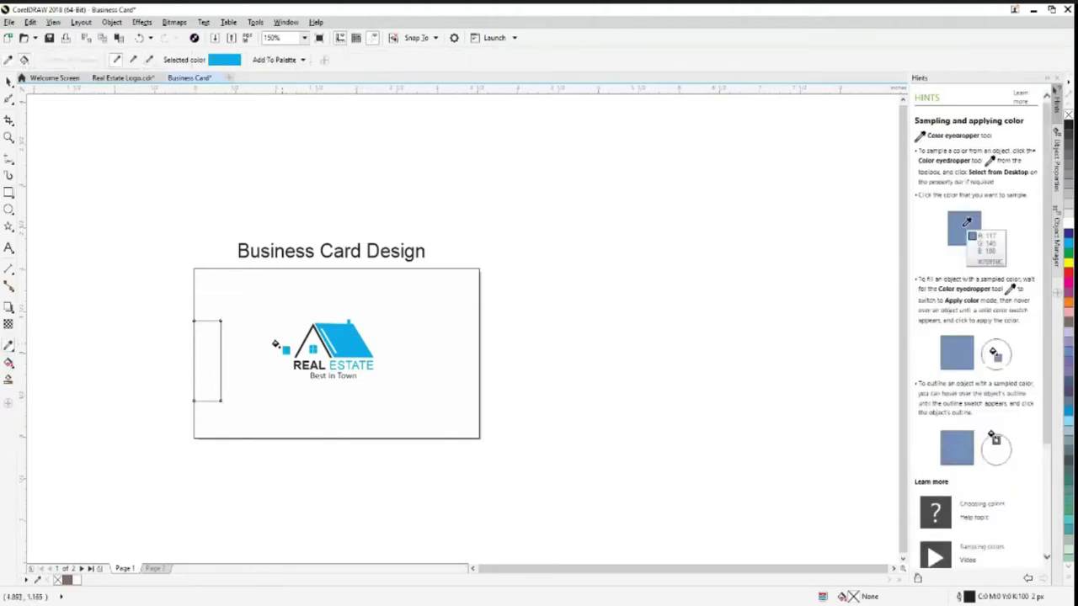
pyautogui.click(358, 339)
pyautogui.click(208, 364)
pyautogui.press('space')
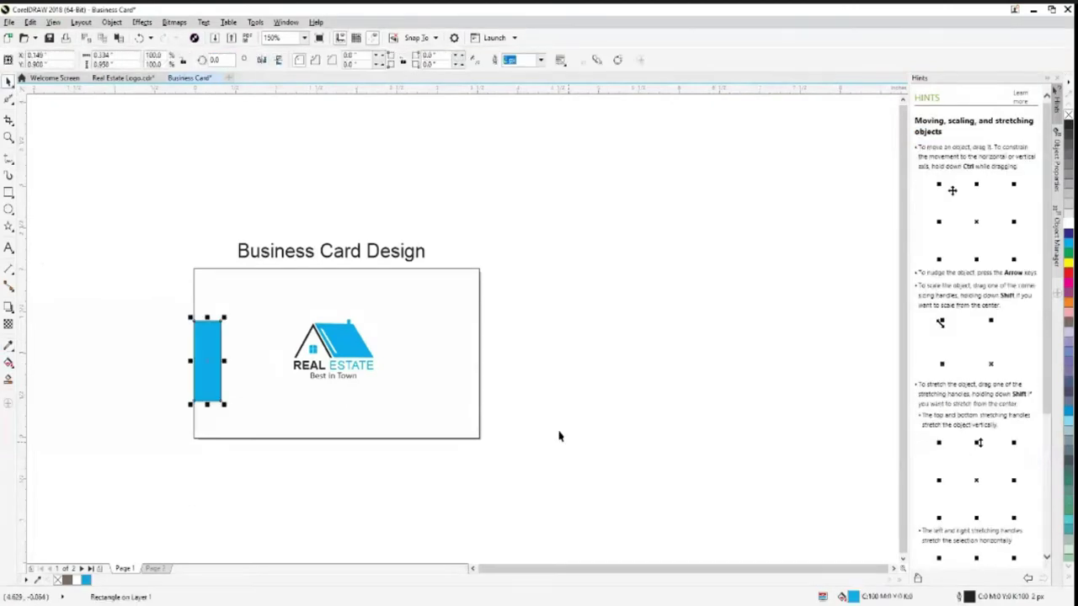
# Remove the blue rectangle's outline and align it with the card's left edge
pyautogui.click(541, 60)
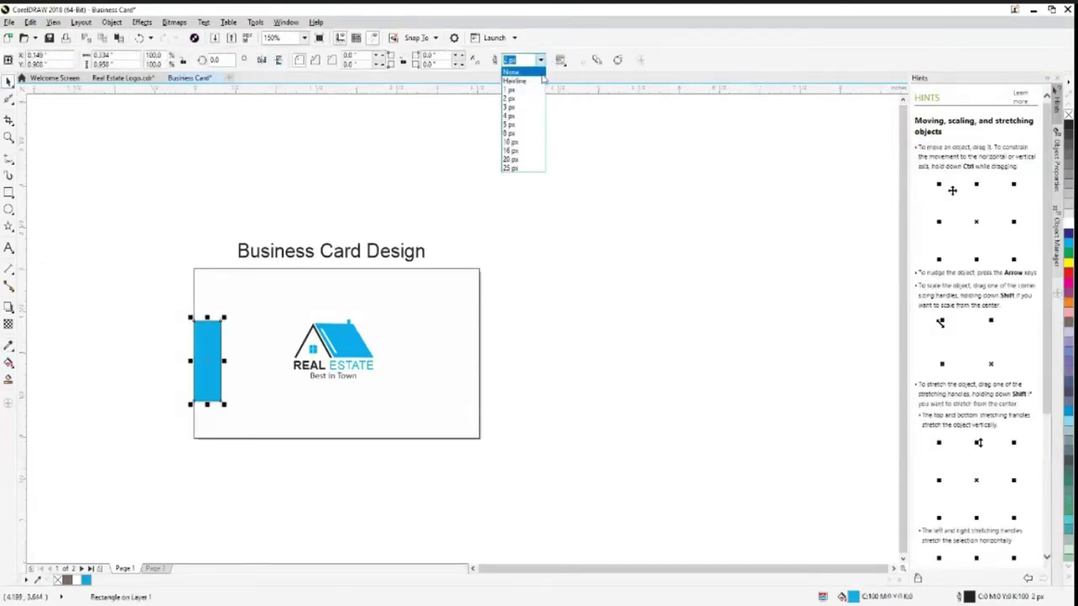
pyautogui.click(522, 72)
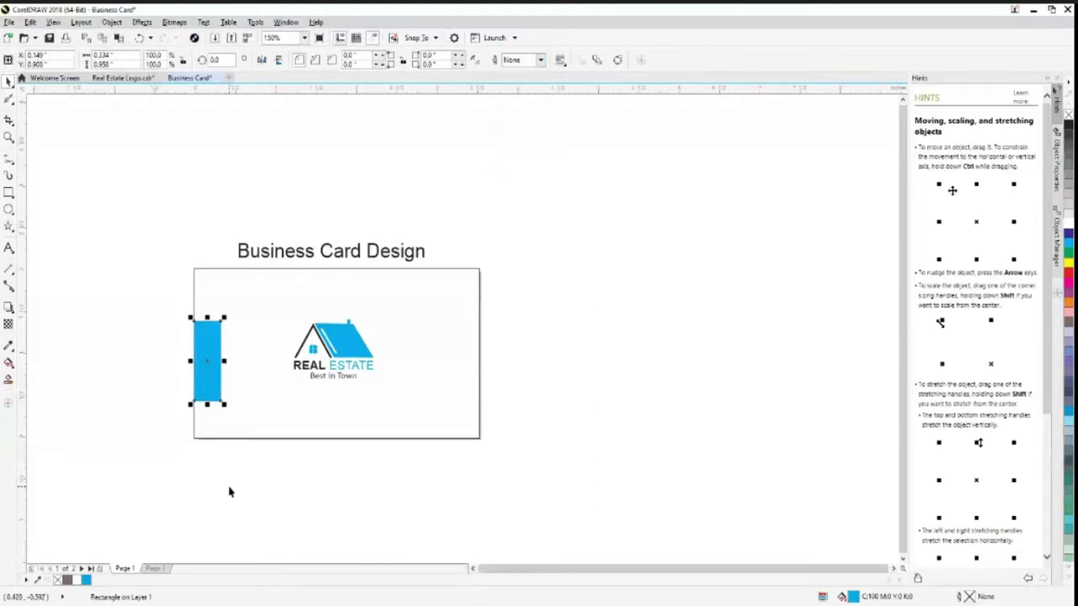
pyautogui.keyDown('shift'); pyautogui.click(257, 420); pyautogui.keyUp('shift')
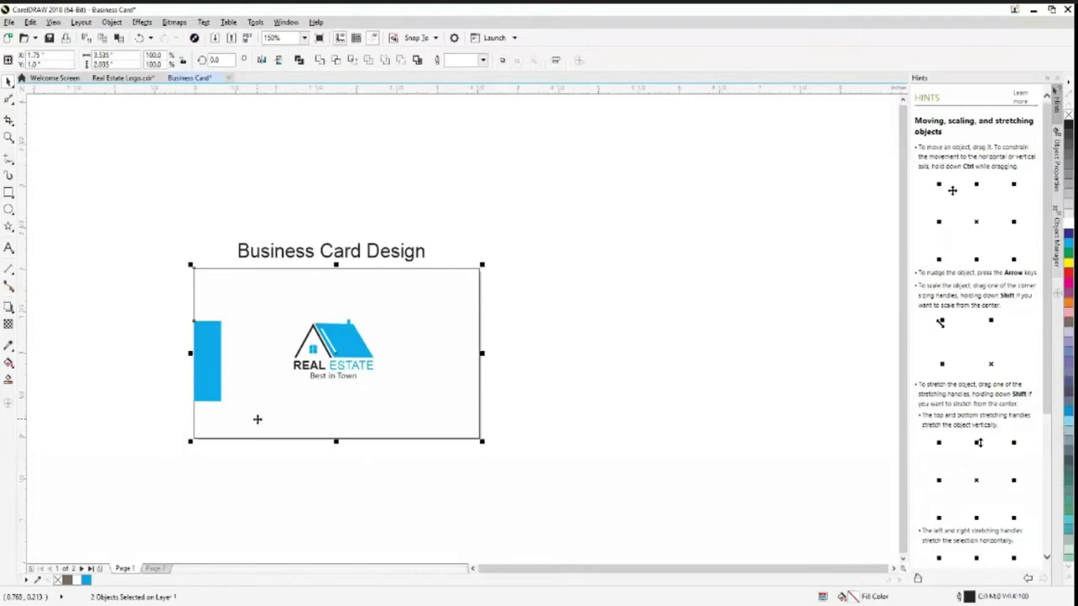
pyautogui.click(258, 420)
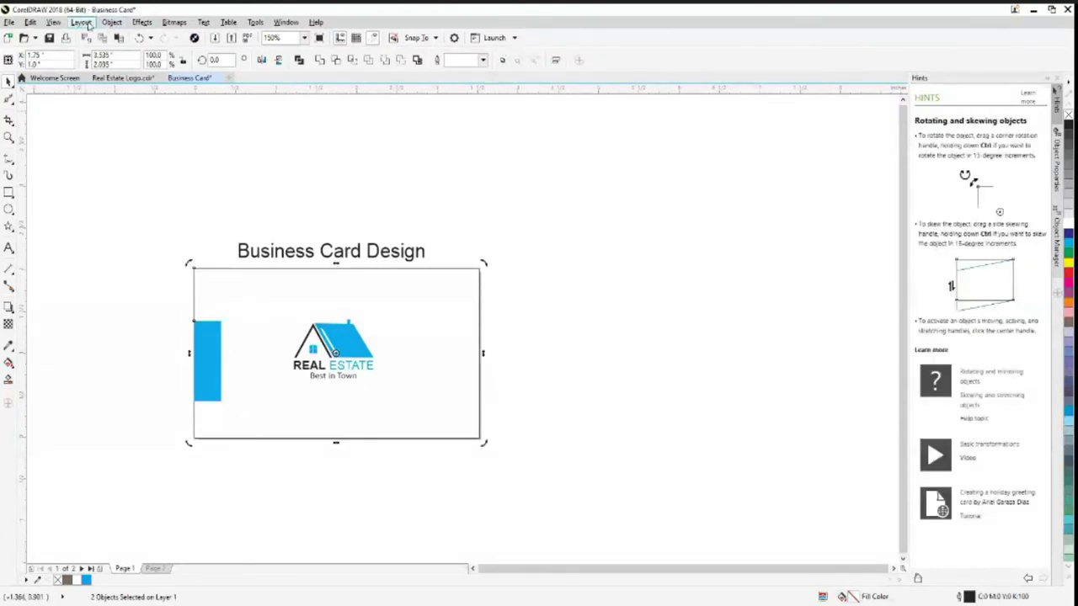
pyautogui.click(110, 23)
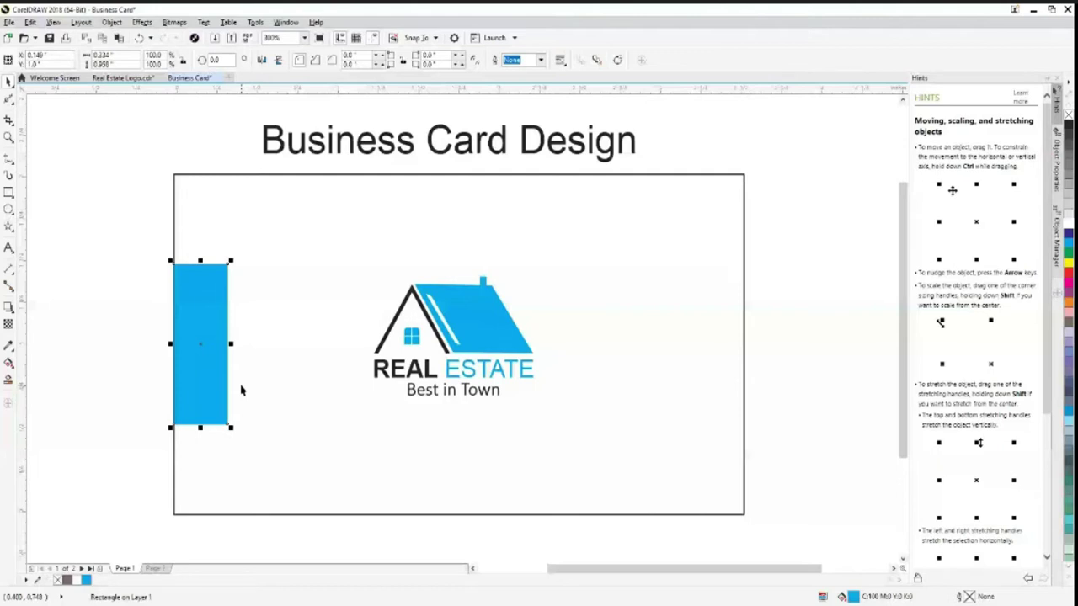
# Set the blue rectangle's top-right and bottom-right corner radii to 0.04", left corners square
pyautogui.click(455, 55)
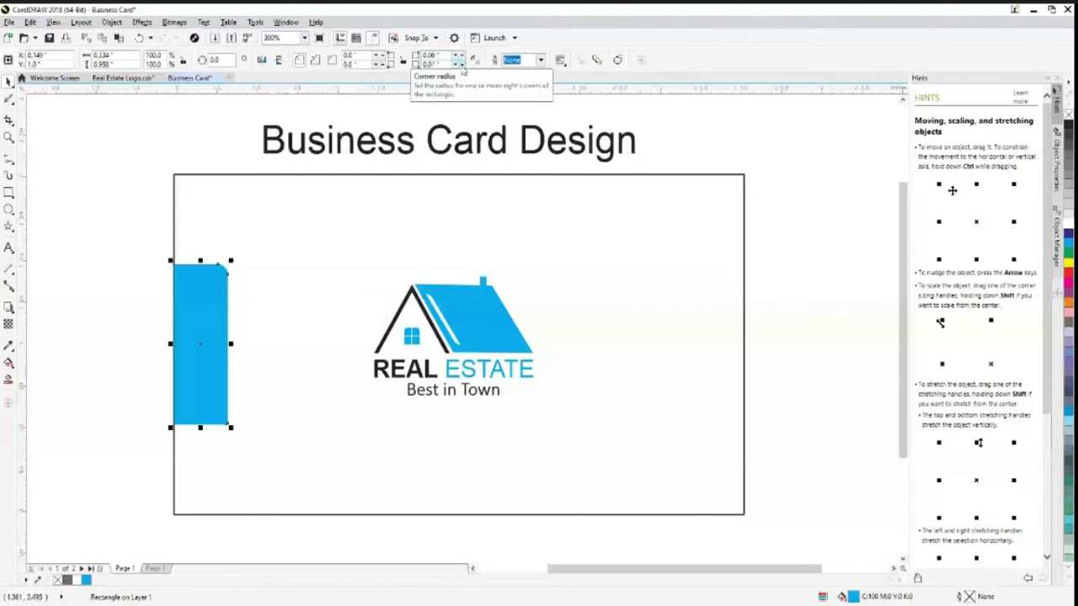
pyautogui.click(457, 66)
pyautogui.click(456, 65)
pyautogui.press('Tab')
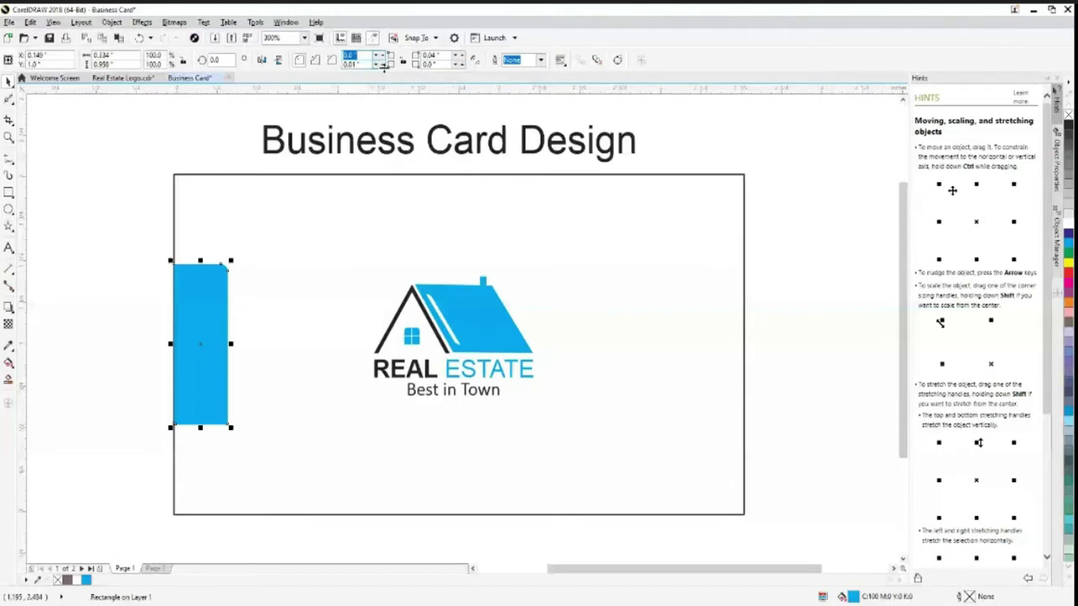
pyautogui.click(383, 66)
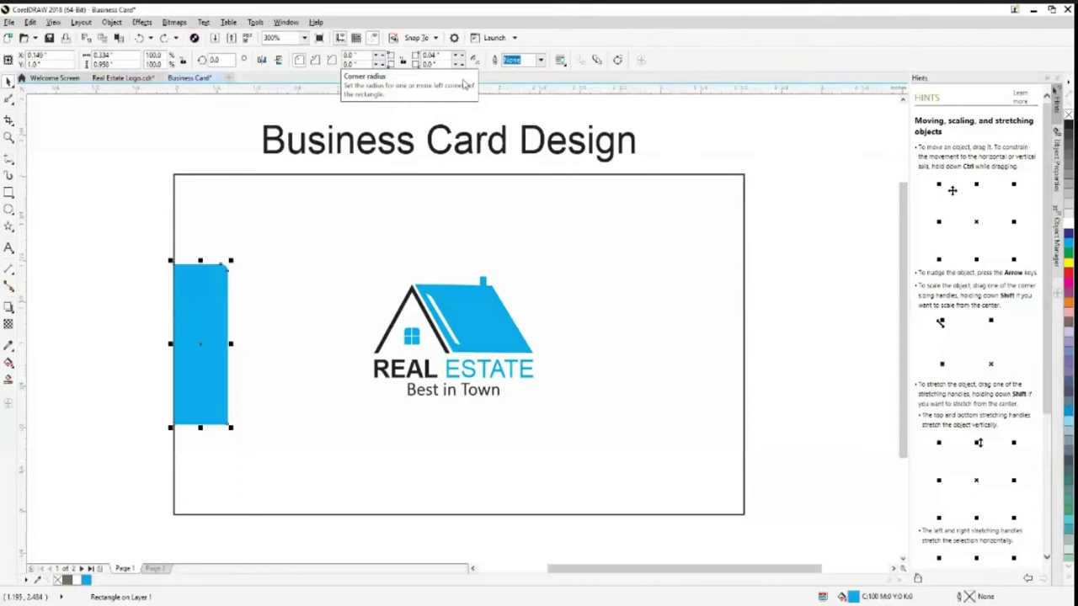
pyautogui.click(460, 66)
pyautogui.click(462, 68)
pyautogui.click(234, 433)
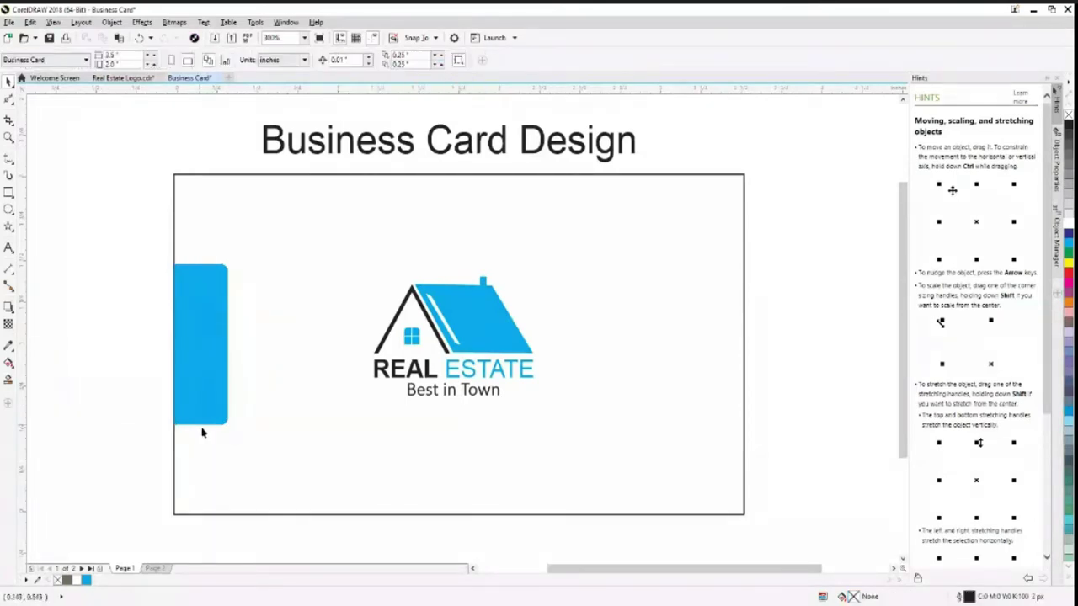
pyautogui.click(193, 391)
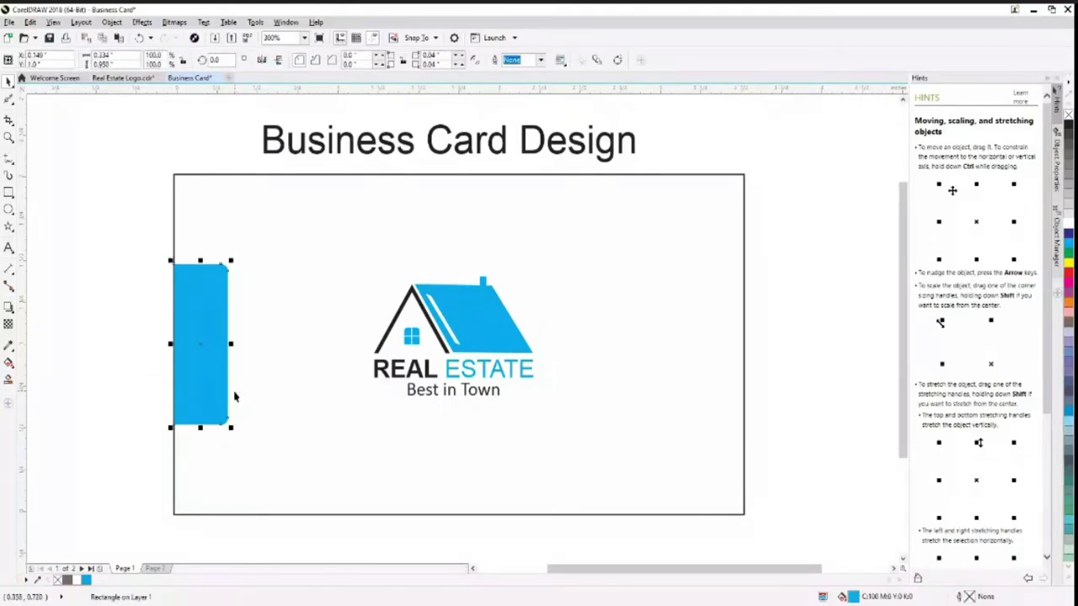
# Drag a copy of the blue tab to the card's right edge, nudging it into place
pyautogui.moveTo(234, 397); pyautogui.dragTo(457, 397)
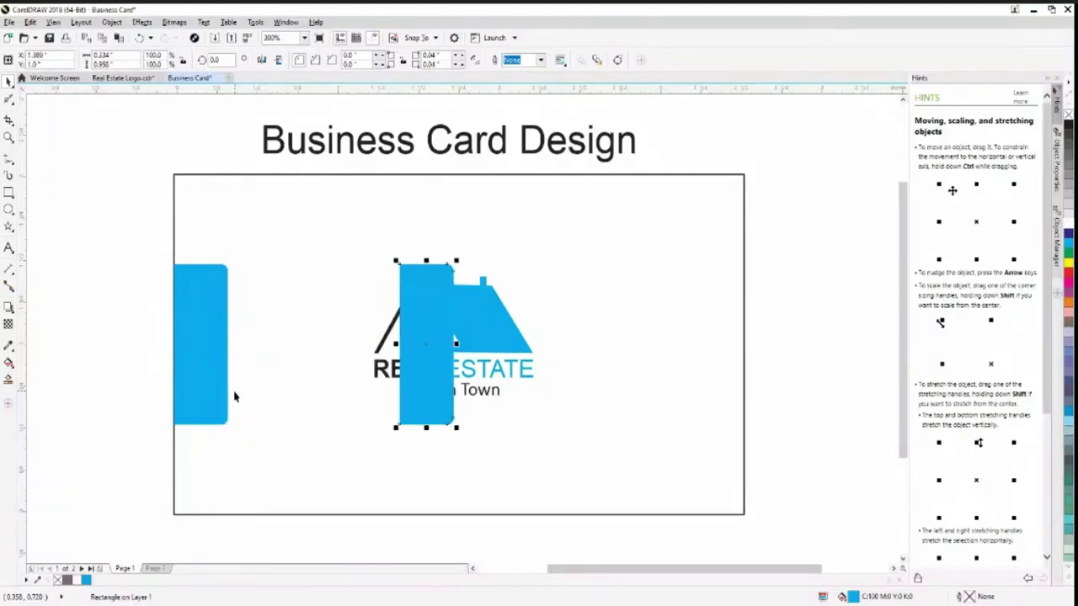
pyautogui.press('Right')
pyautogui.press('Right')
pyautogui.press('Right')
pyautogui.press('Right')
pyautogui.press('Right')
pyautogui.press('Right')
pyautogui.press('Right')
pyautogui.press('Right')
pyautogui.press('Right')
pyautogui.press('Right')
pyautogui.press('Right')
pyautogui.press('Right')
pyautogui.press('Right')
pyautogui.press('Right')
pyautogui.press('Right')
pyautogui.press('Right')
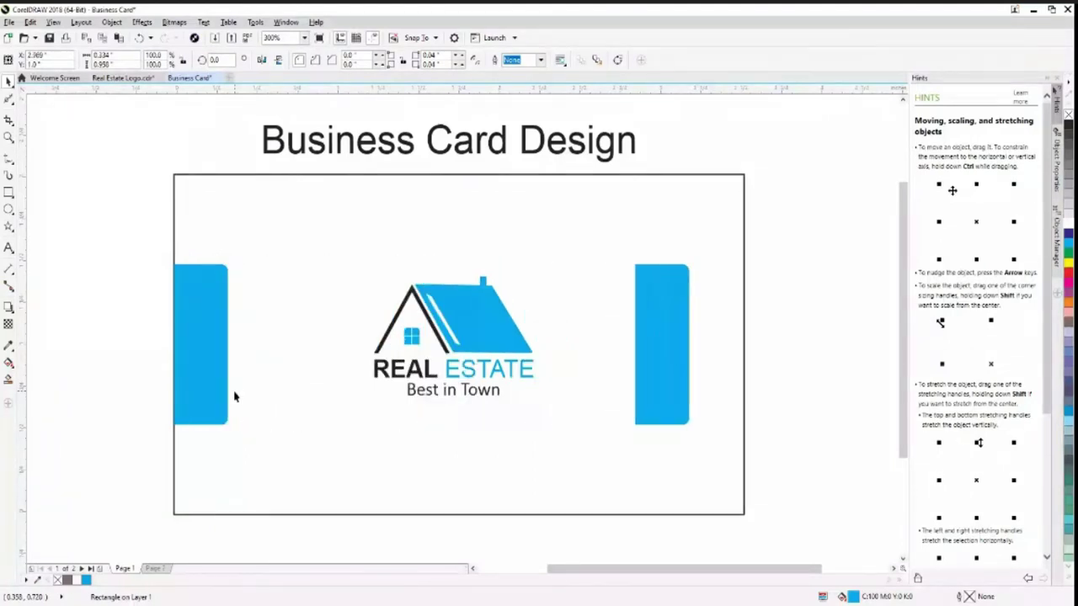
pyautogui.press('Right')
pyautogui.press('Right')
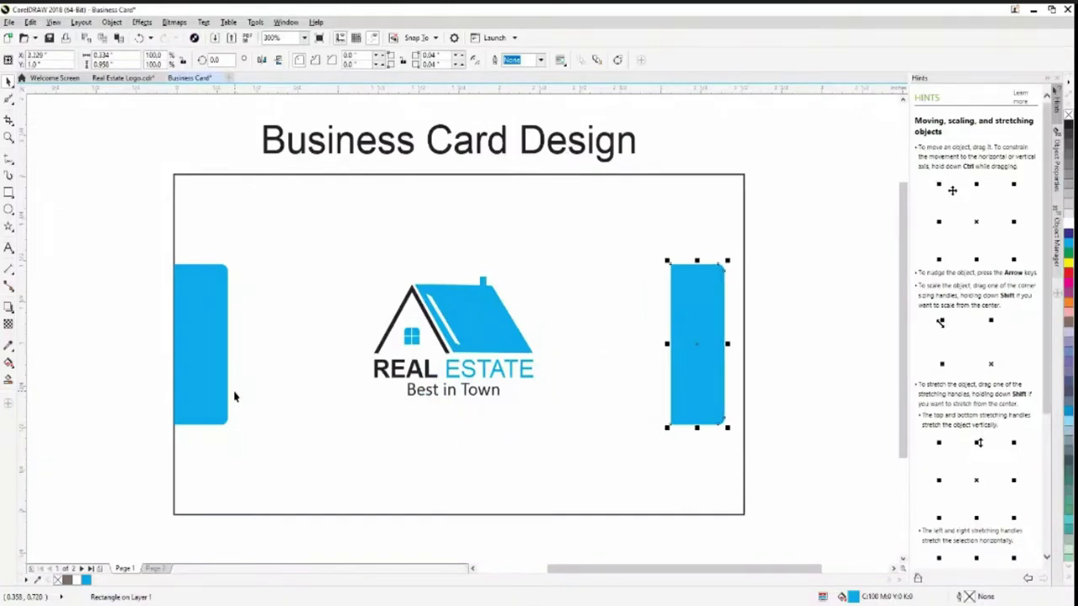
pyautogui.press('Right')
pyautogui.press('Right')
pyautogui.press('Right')
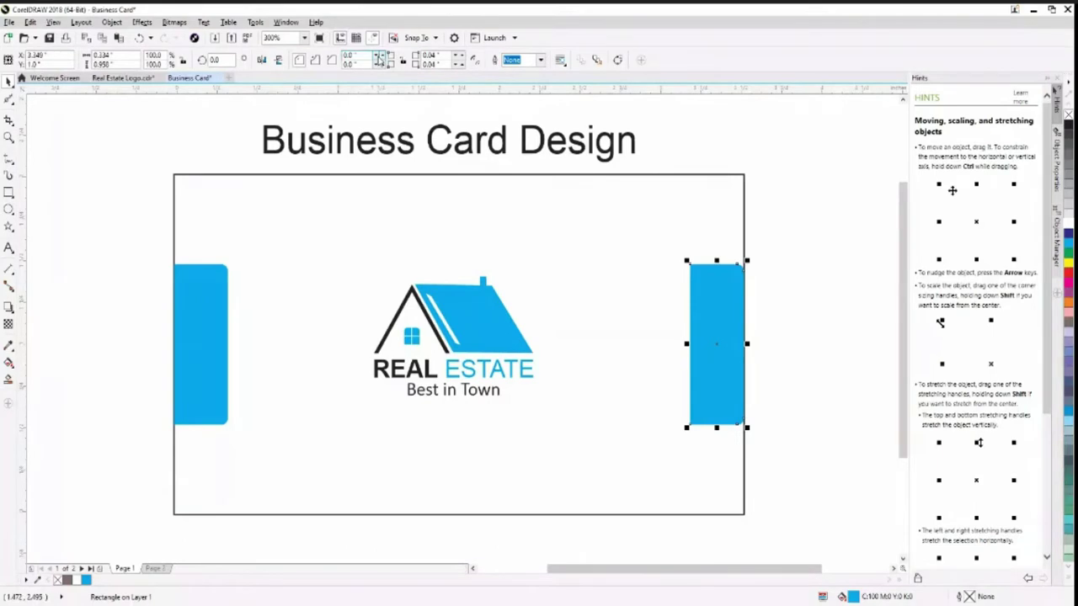
# Round the copy's left corners to 0.04" and set its top-right corner radius to 0
pyautogui.click(380, 55)
pyautogui.click(380, 55)
pyautogui.click(381, 64)
pyautogui.click(380, 64)
pyautogui.doubleClick(450, 54)
pyautogui.write('0')
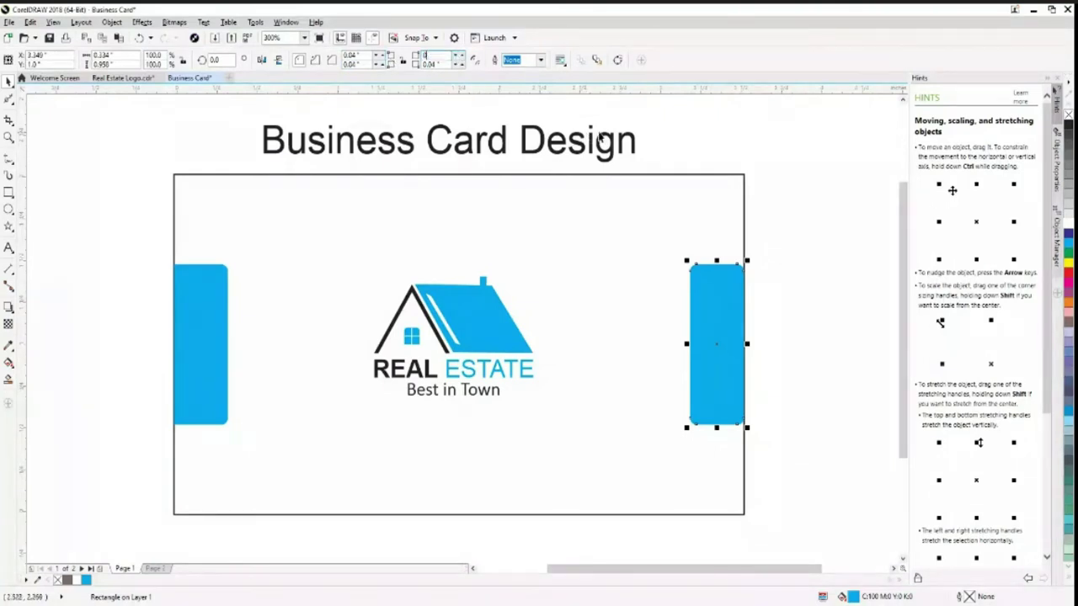
pyautogui.press('Tab')
# Nudge the left blue tab slightly right to tidy its position
pyautogui.click(656, 286)
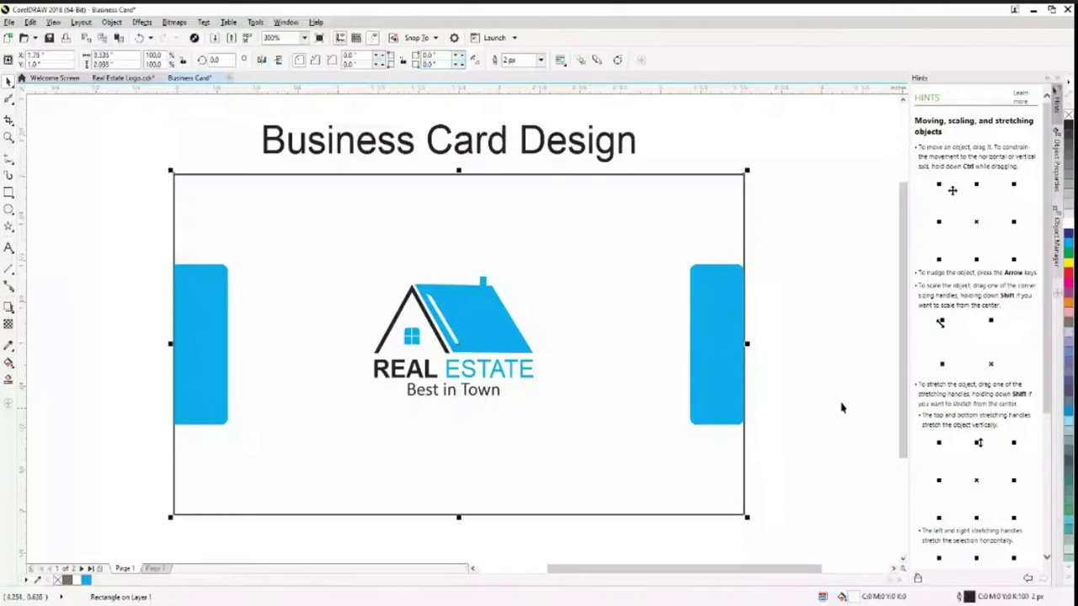
pyautogui.click(840, 407)
pyautogui.click(718, 381)
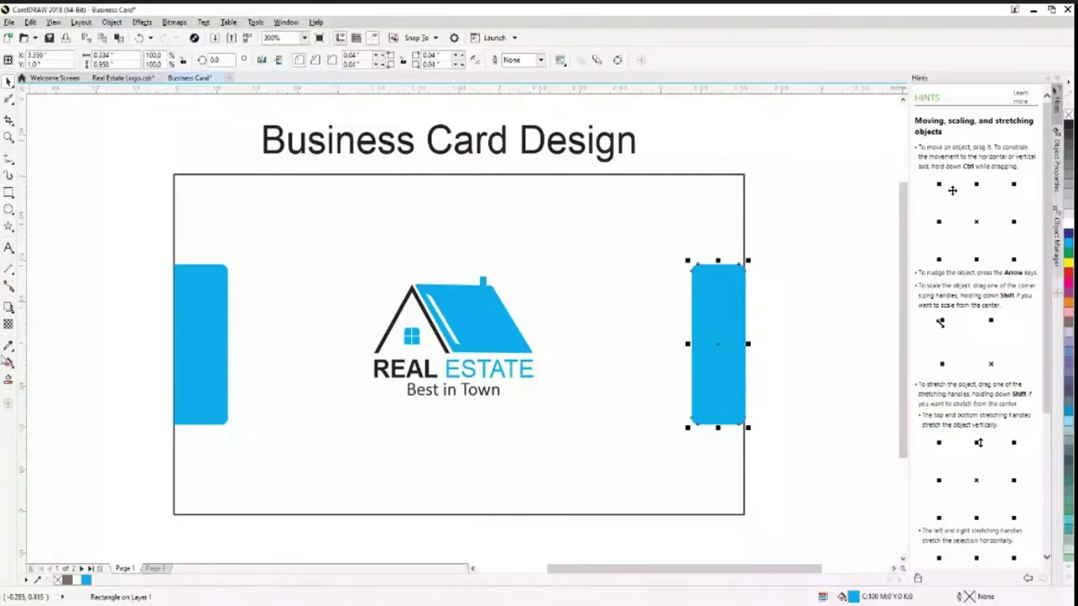
pyautogui.click(126, 361)
pyautogui.click(211, 364)
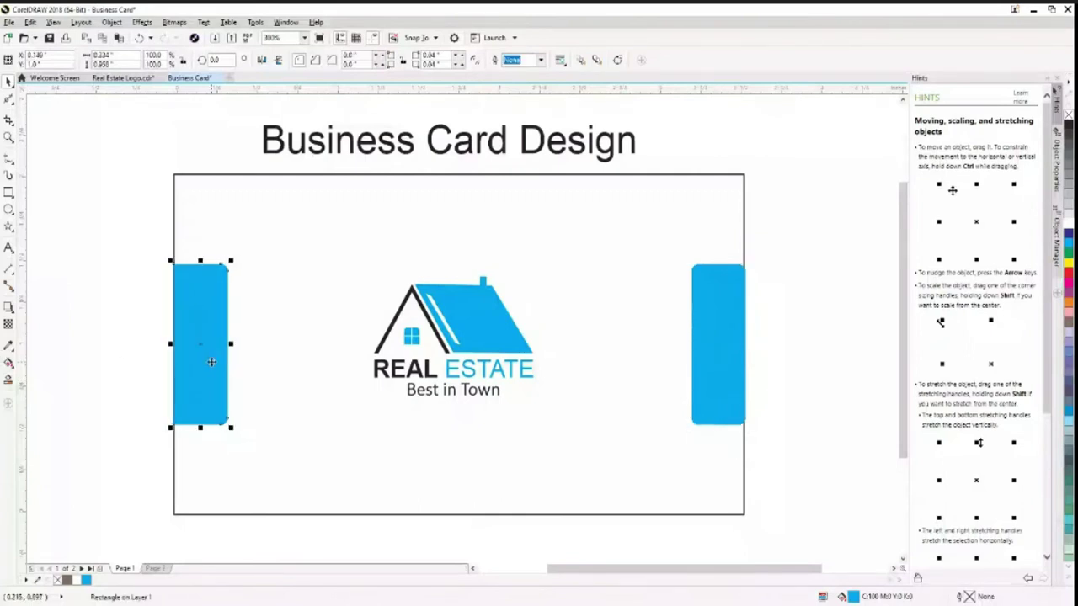
pyautogui.press('Right')
pyautogui.press('Escape')
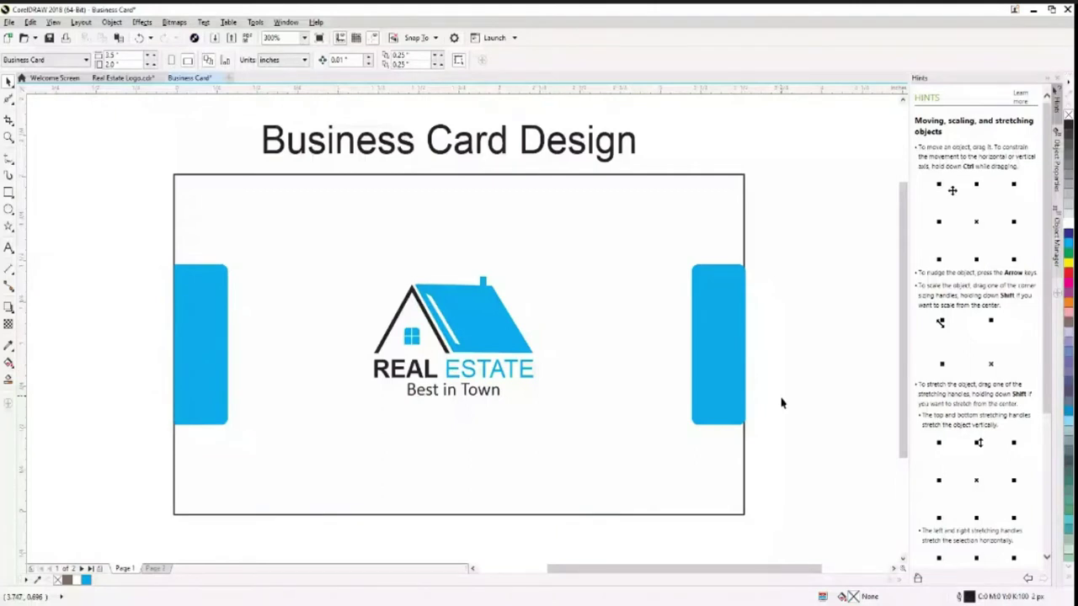
pyautogui.scroll(-2, 782, 403)
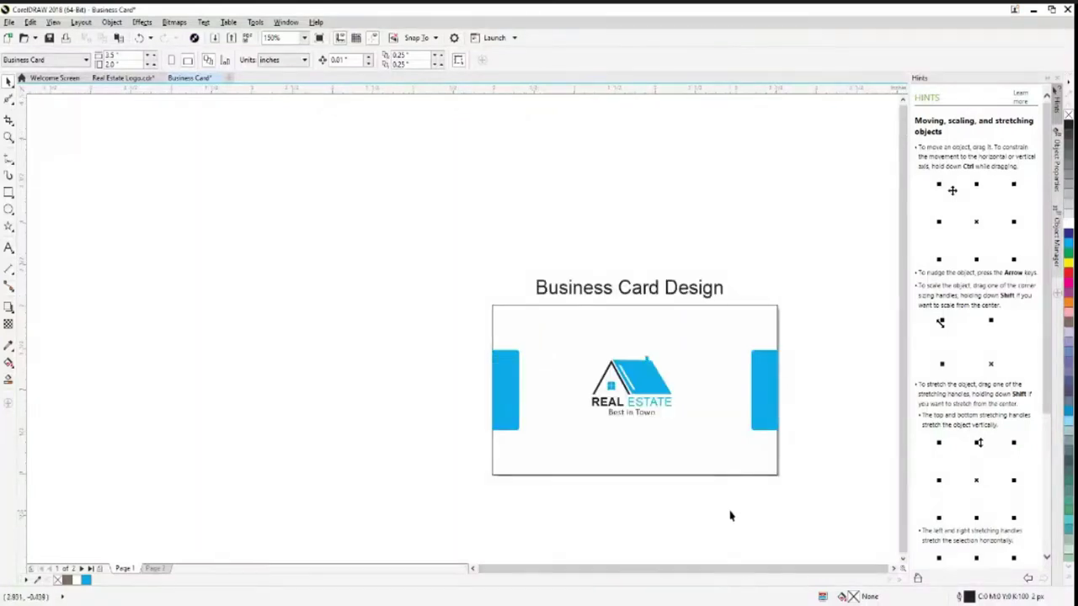
pyautogui.click(509, 392)
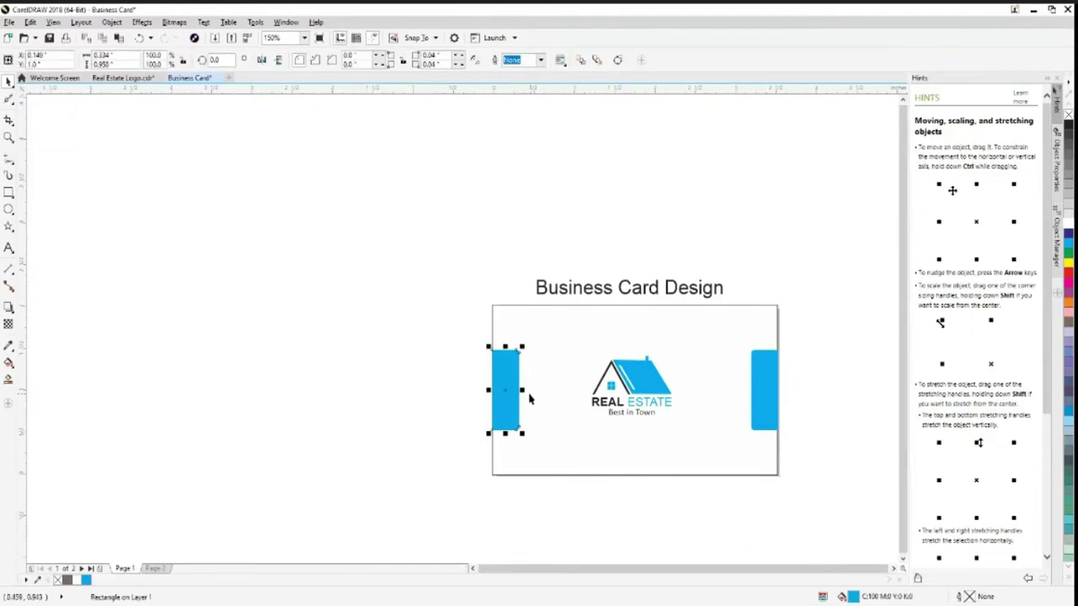
pyautogui.click(778, 488)
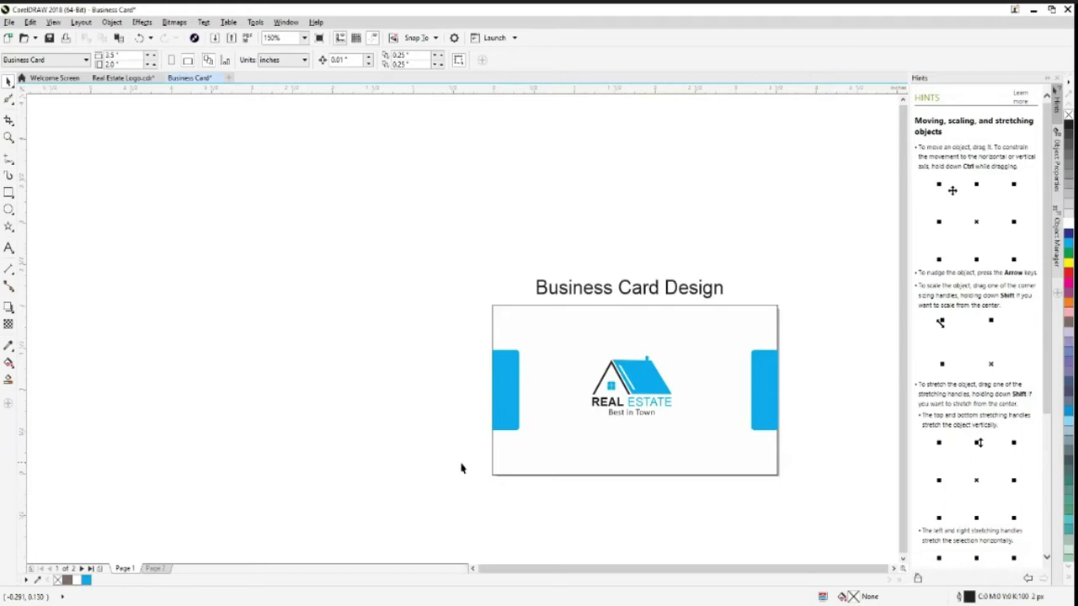
pyautogui.scroll(2, 800, 447)
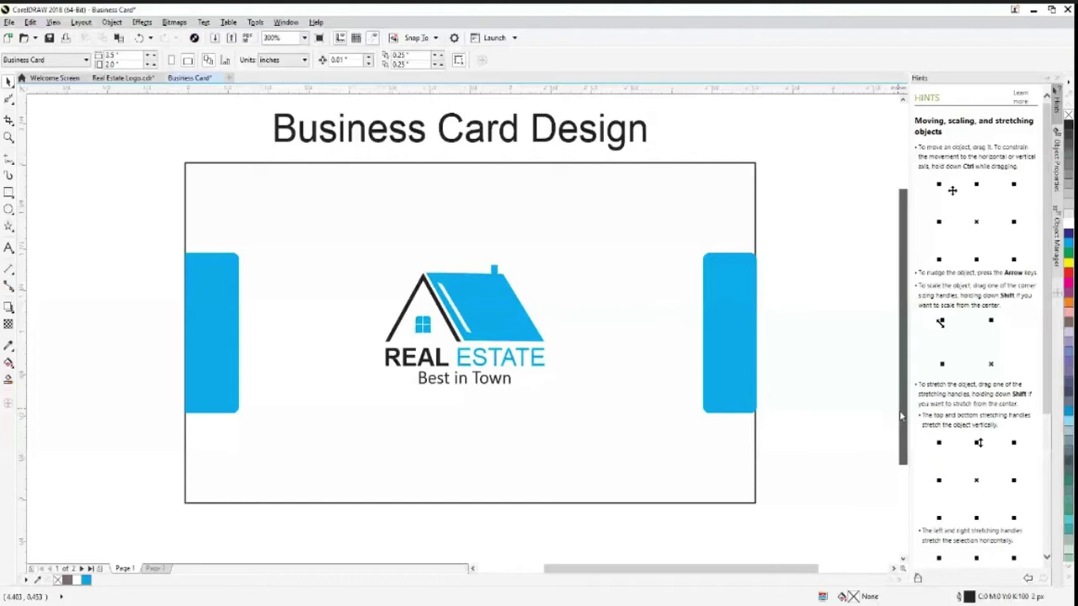
pyautogui.hscroll(2, 101, 176)
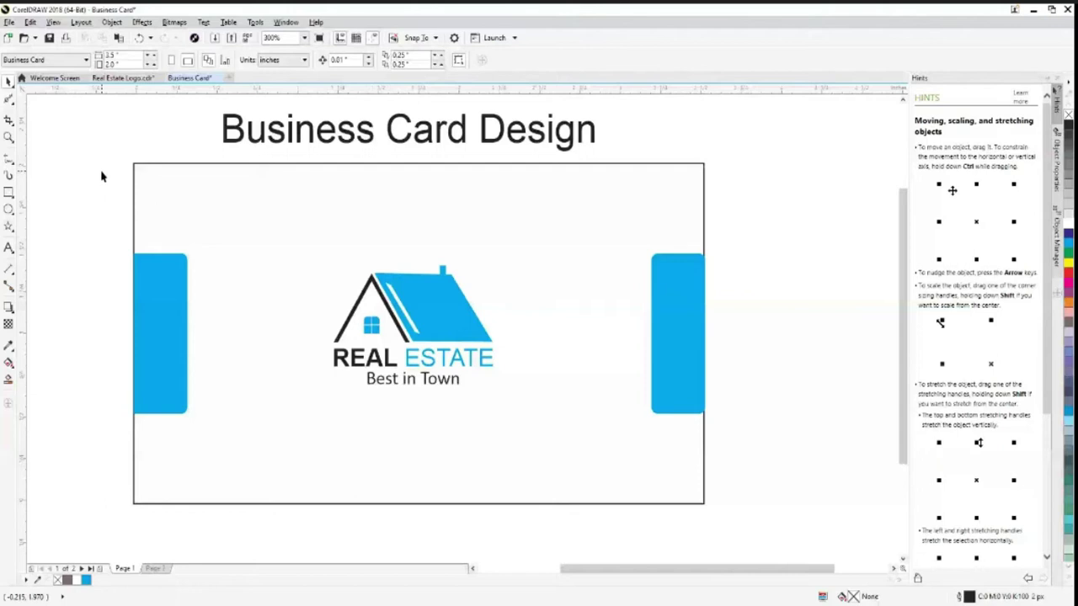
# Duplicate the whole card with Ctrl+D and nudge the copy to the right
pyautogui.moveTo(101, 176); pyautogui.dragTo(829, 530)
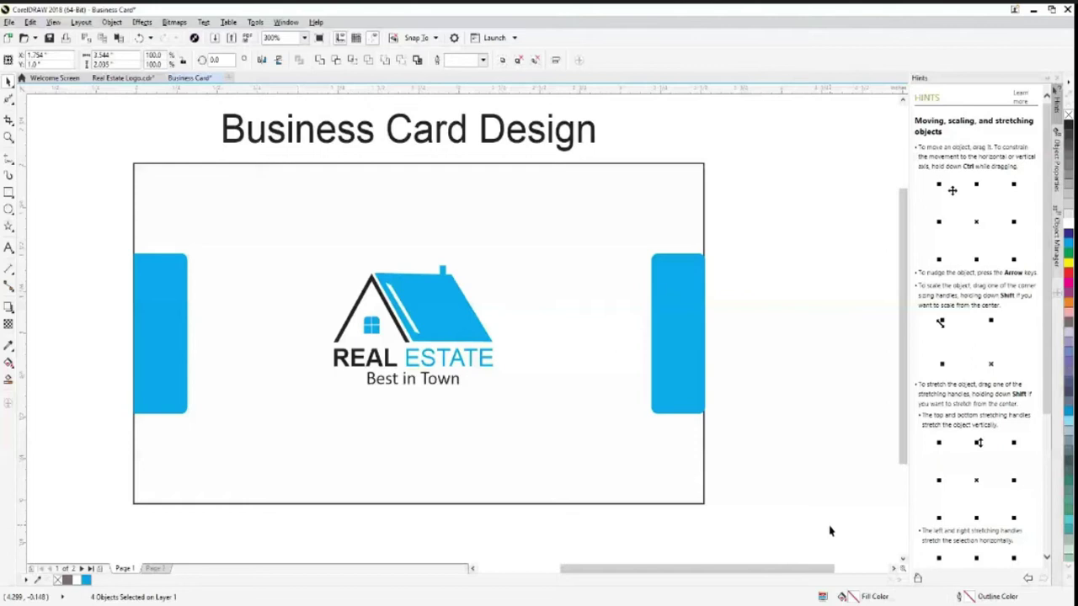
pyautogui.hotkey('ctrl', 'd')
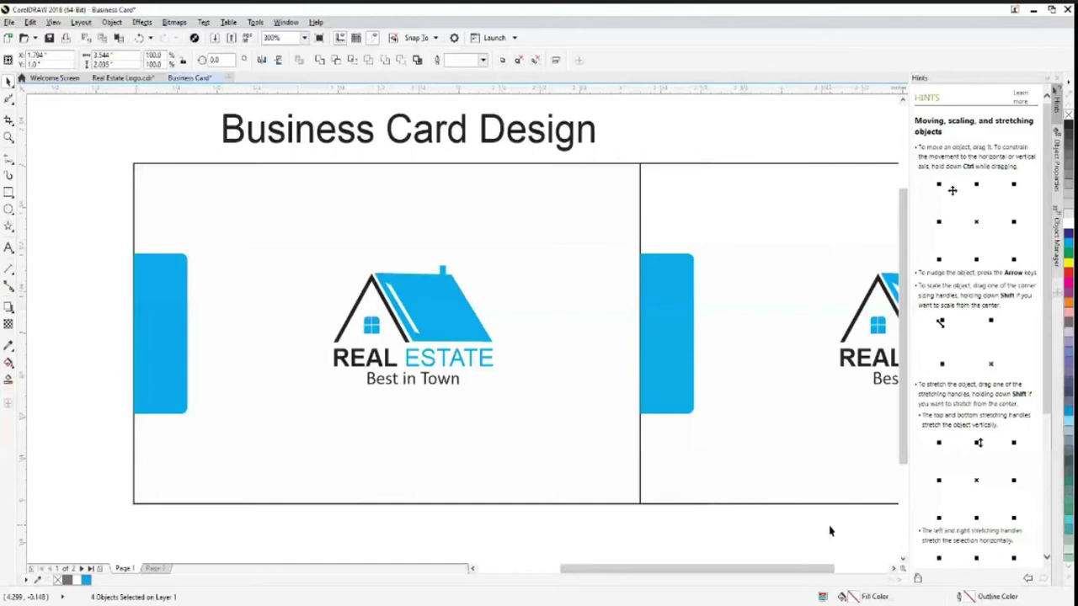
pyautogui.press('Right')
pyautogui.press('Right')
pyautogui.press('Right')
pyautogui.press('Right')
pyautogui.press('Right')
pyautogui.press('Right')
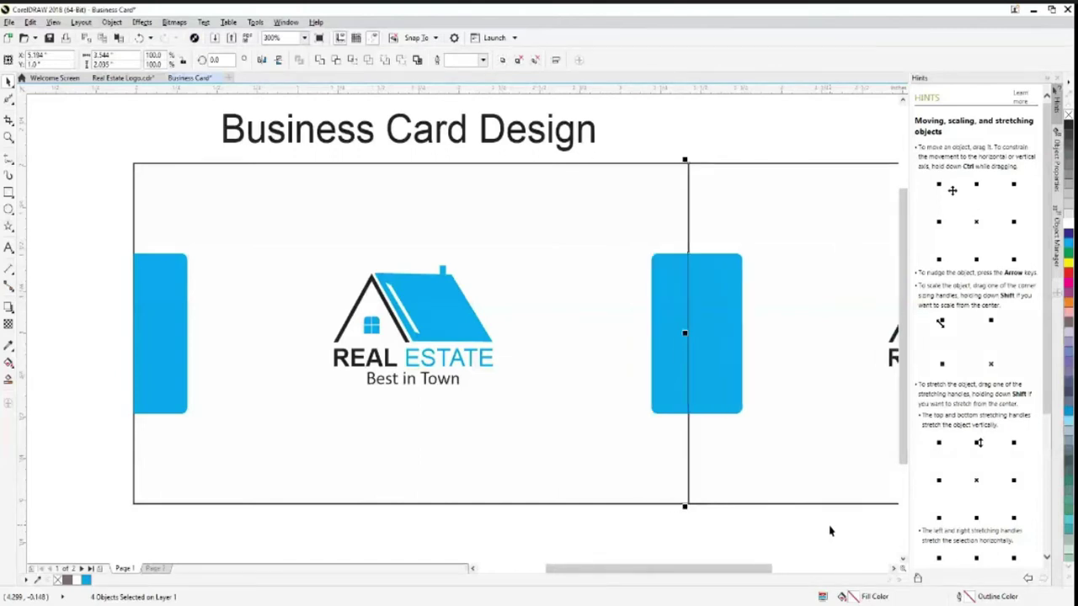
pyautogui.press('Right')
pyautogui.press('Right')
pyautogui.press('Right')
pyautogui.moveTo(688, 570); pyautogui.dragTo(811, 571)
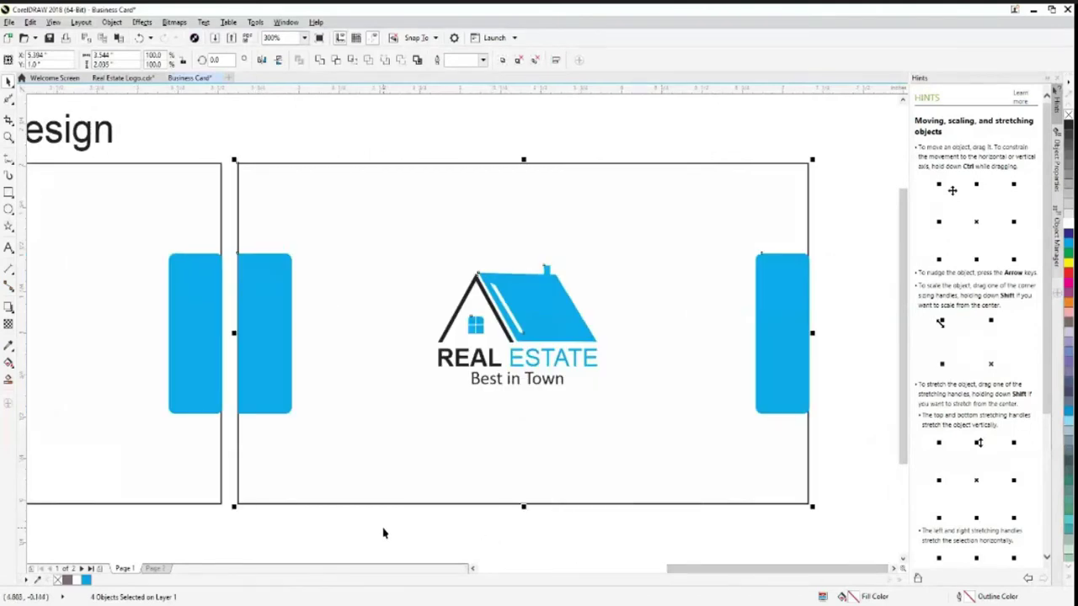
# Place a copy of the Business Card Design title above the second card
pyautogui.click(75, 135)
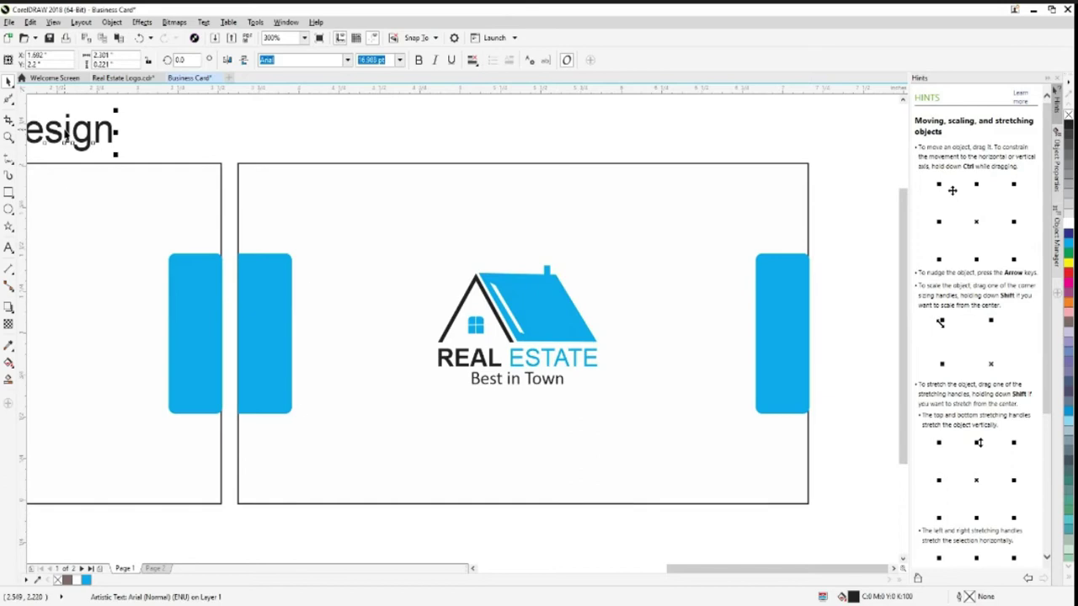
pyautogui.moveTo(69, 135); pyautogui.dragTo(641, 145)
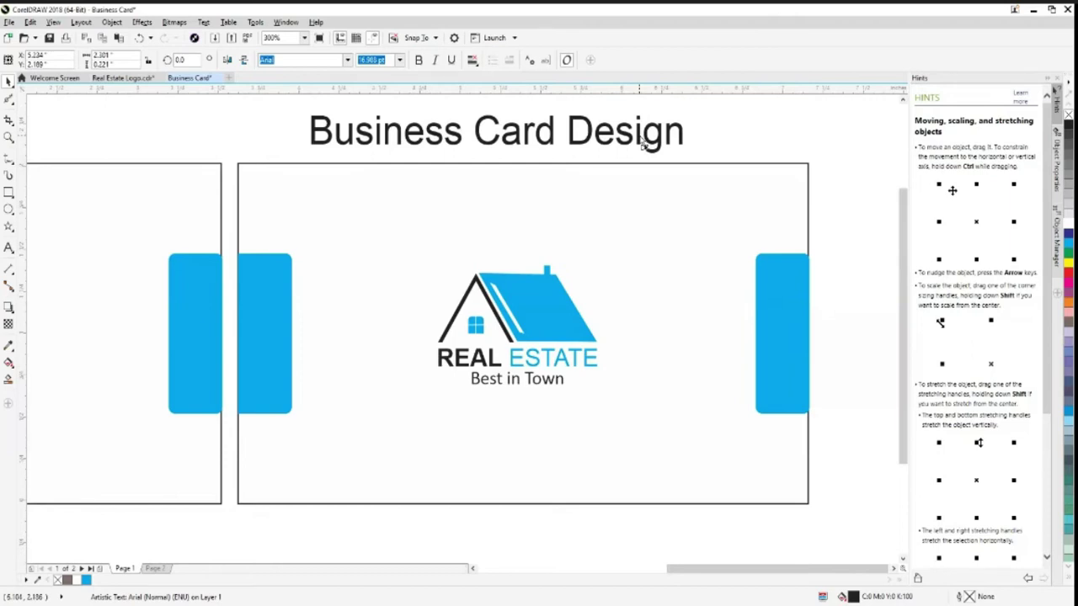
pyautogui.moveTo(642, 146); pyautogui.dragTo(643, 145)
pyautogui.click(328, 430)
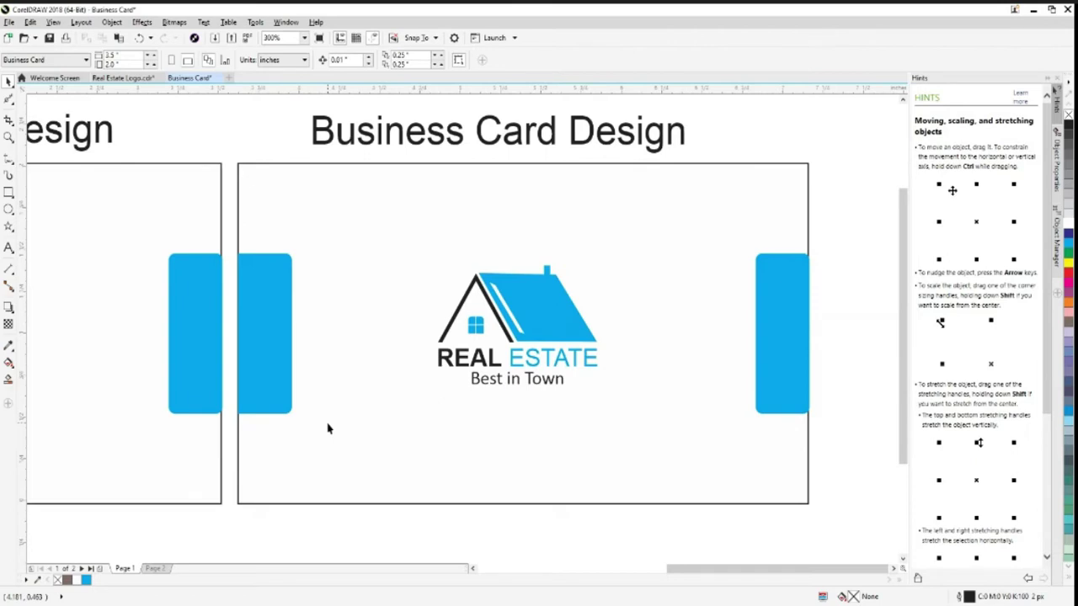
# Scale the second card's right blue tab to 50% width
pyautogui.click(773, 337)
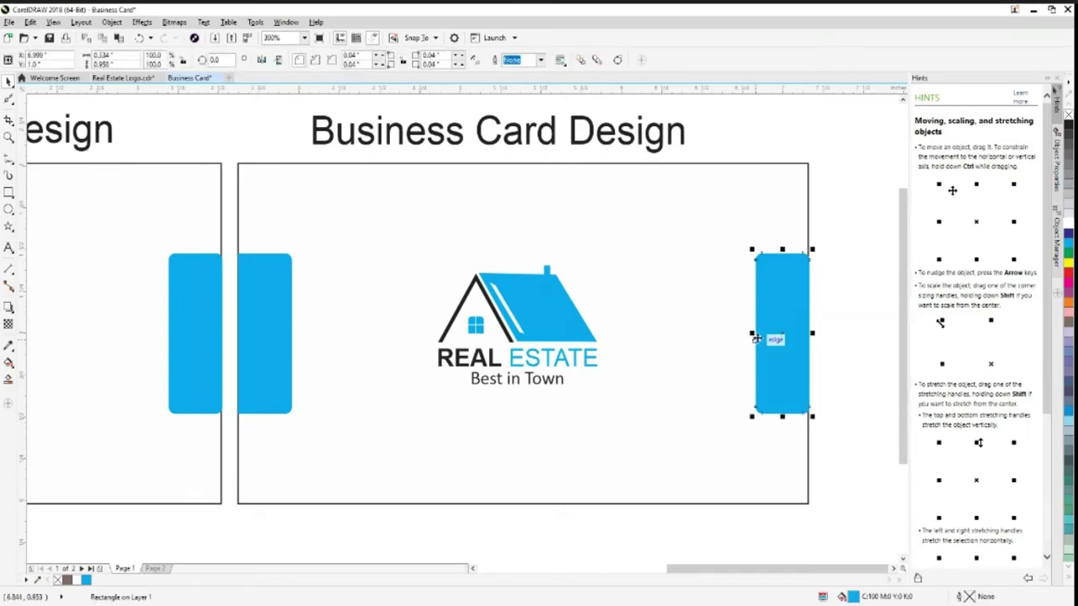
pyautogui.click(174, 344)
pyautogui.moveTo(163, 333); pyautogui.dragTo(187, 332)
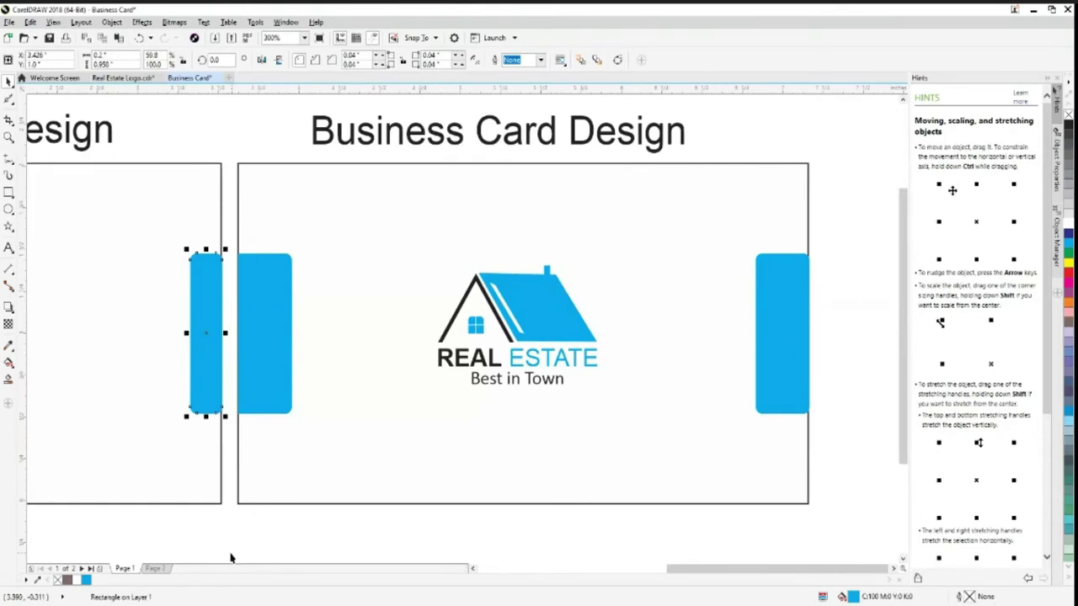
pyautogui.hotkey('ctrl', 'z')
pyautogui.click(757, 383)
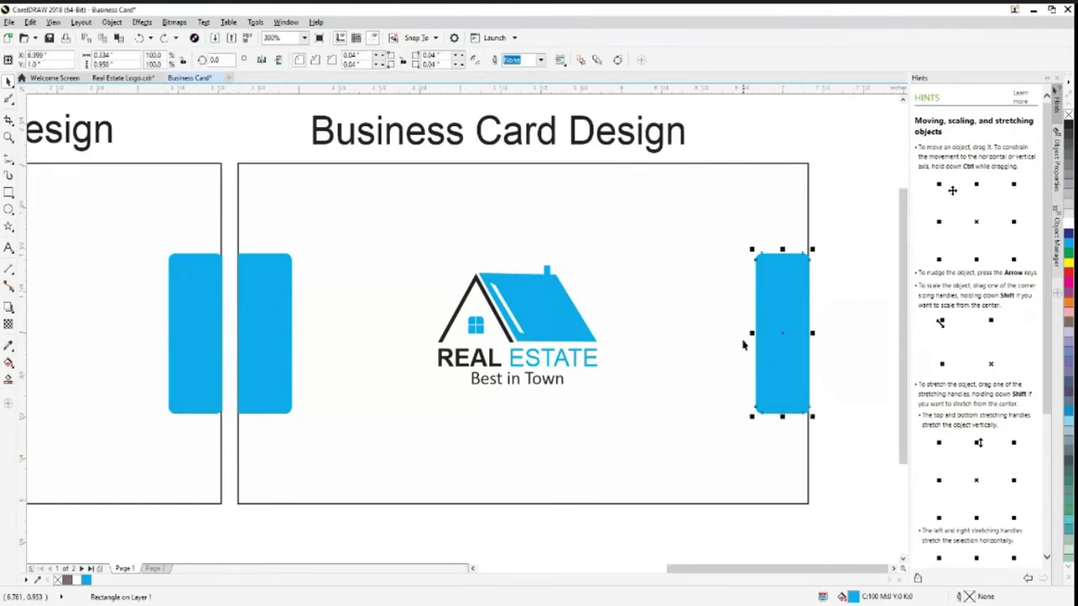
pyautogui.moveTo(751, 333); pyautogui.dragTo(777, 339)
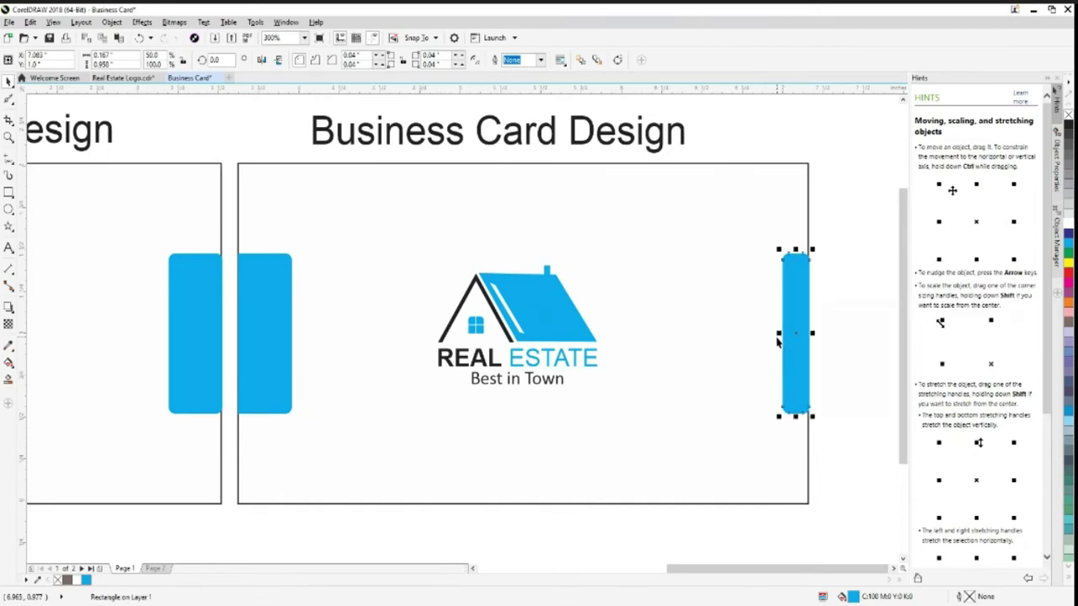
pyautogui.hotkey('ctrl', 'z')
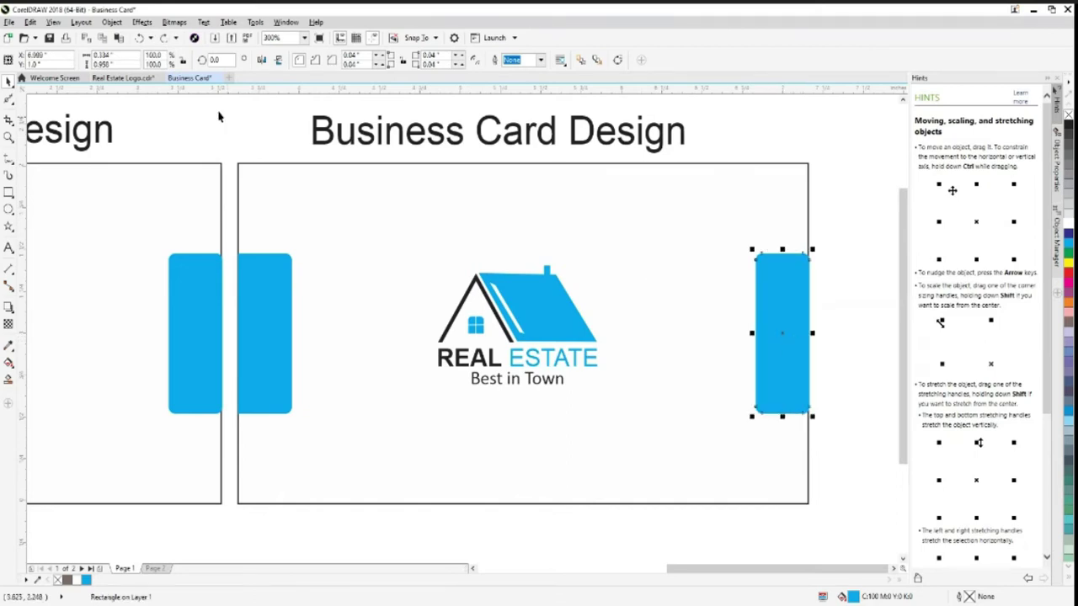
pyautogui.click(144, 55)
pyautogui.write('50')
pyautogui.press('Return')
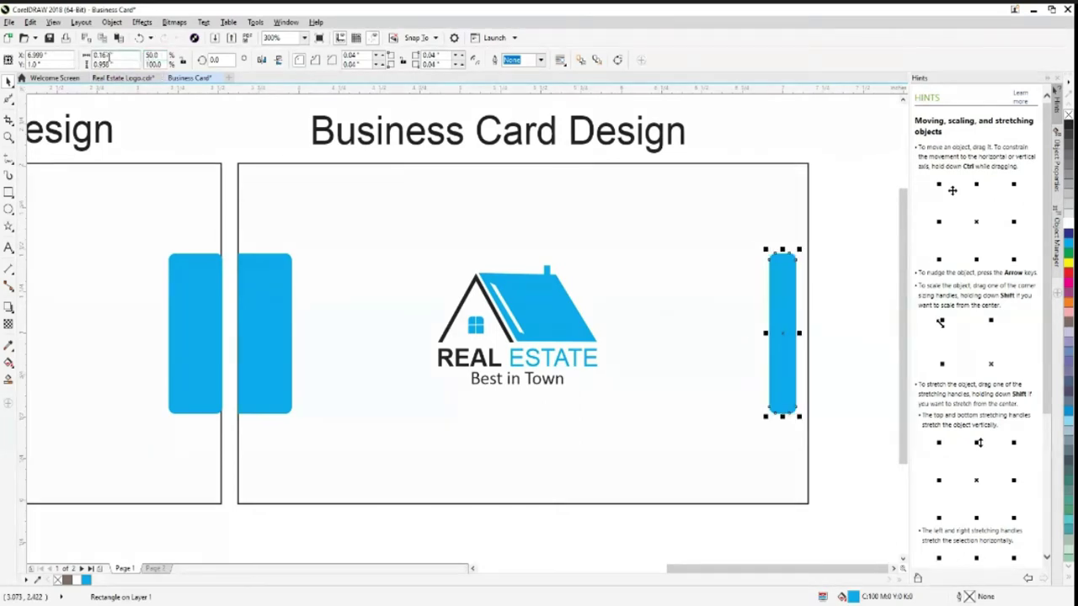
# Scale the left blue tab to 50% width and align it with the card's left edge
pyautogui.click(265, 341)
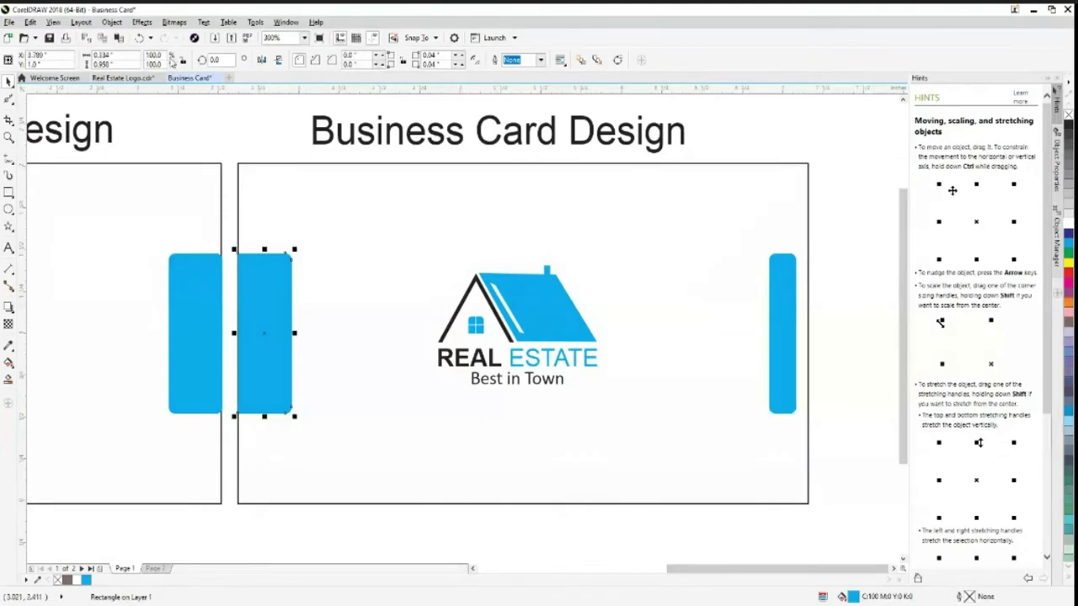
pyautogui.click(153, 55)
pyautogui.write('50')
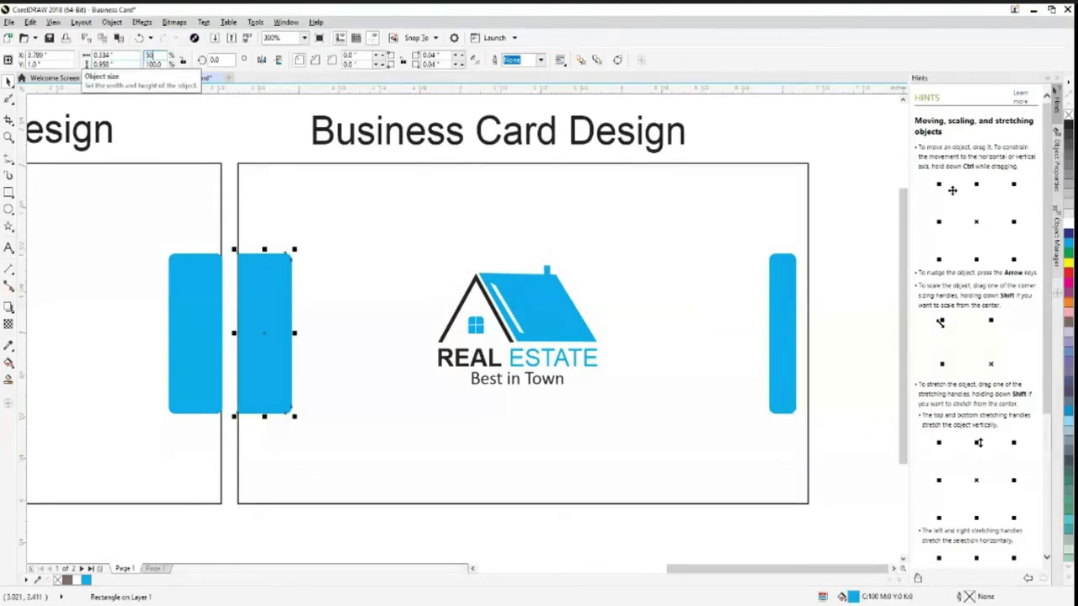
pyautogui.press('Return')
pyautogui.click(869, 455)
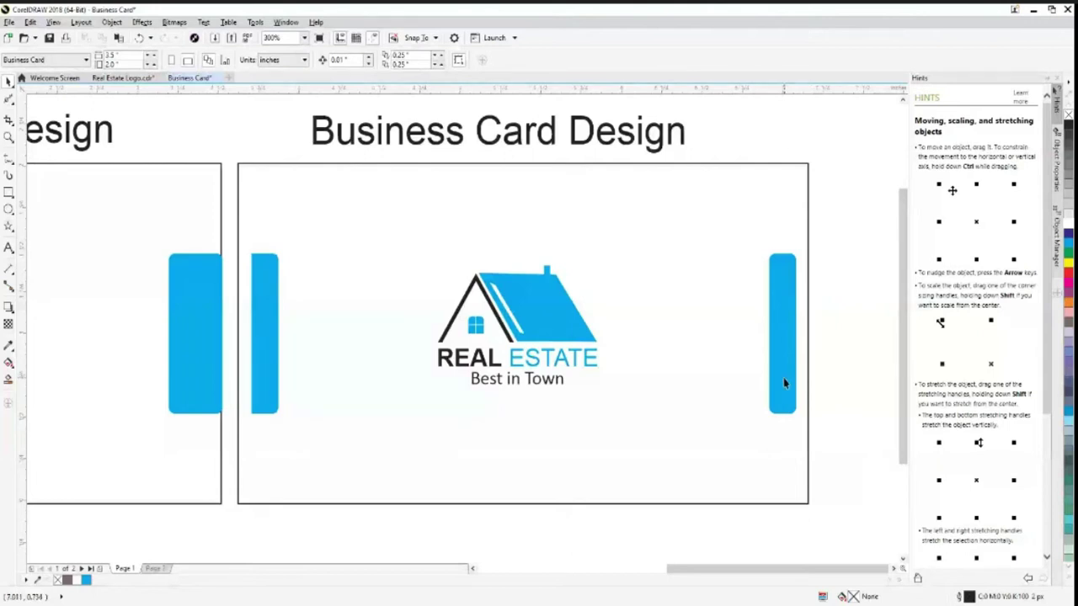
pyautogui.click(267, 385)
pyautogui.press('Left')
pyautogui.press('Left')
pyautogui.press('Left')
pyautogui.press('Left')
pyautogui.hotkey('ctrl', 'Right')
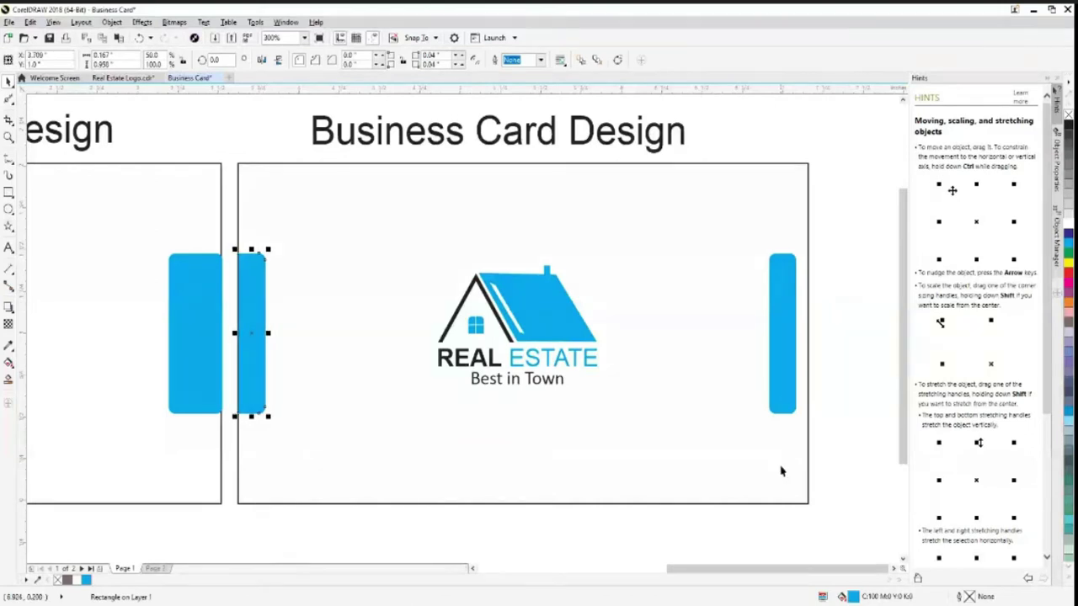
# Move the right tab flush to the right edge and set its right corner radii to 0 and 0.02
pyautogui.click(782, 385)
pyautogui.hotkey('ctrl', 'Right')
pyautogui.hotkey('ctrl', 'Right')
pyautogui.hotkey('ctrl', 'Right')
pyautogui.hotkey('ctrl', 'Right')
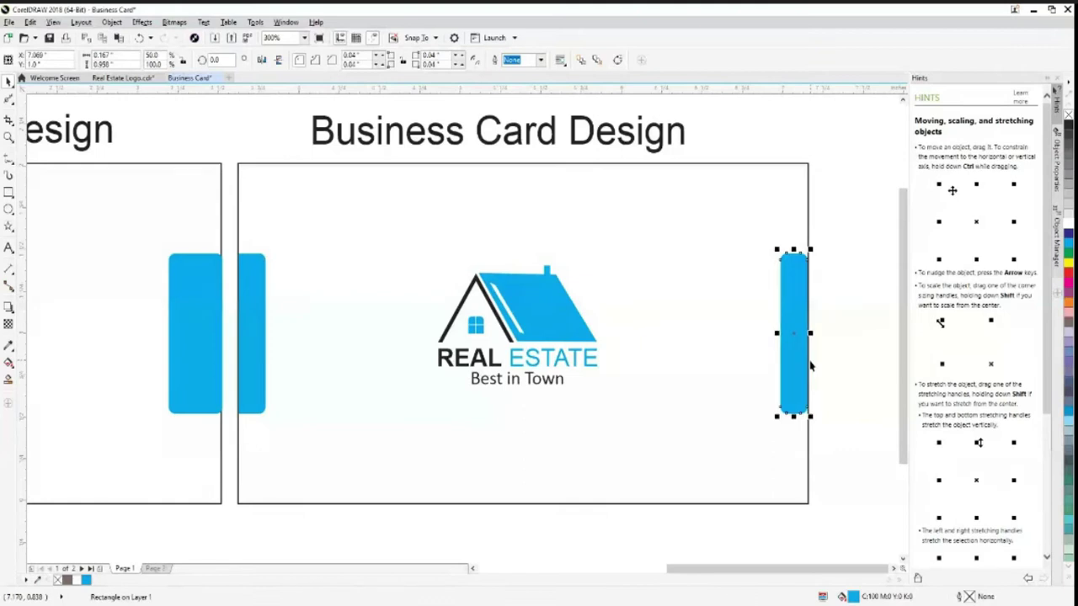
pyautogui.click(458, 59)
pyautogui.click(459, 67)
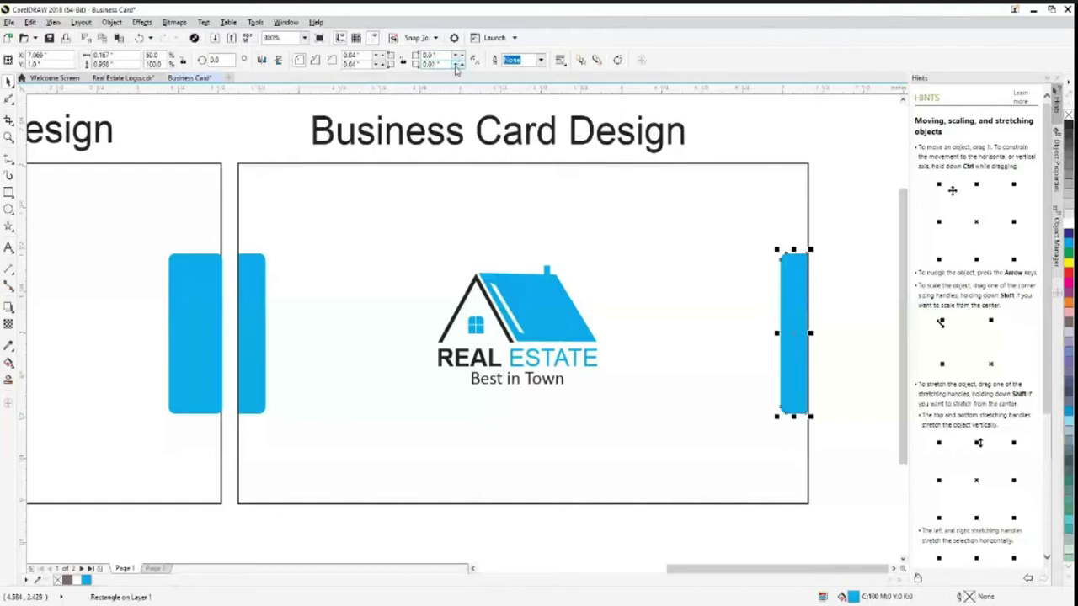
pyautogui.click(849, 430)
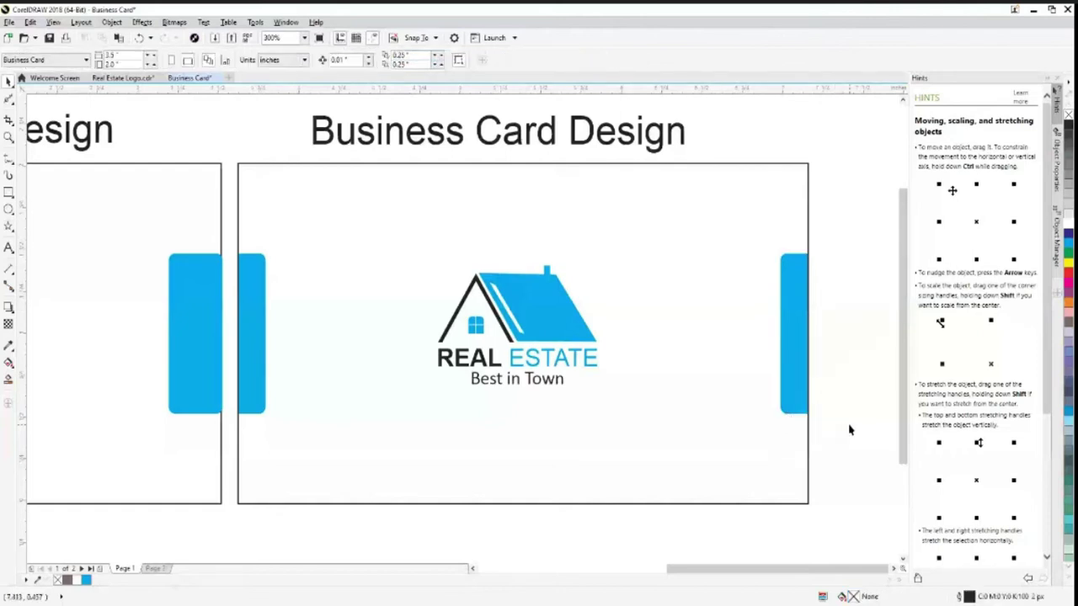
# Drag the Real Estate logo up and left into the card's upper-left area
pyautogui.click(801, 399)
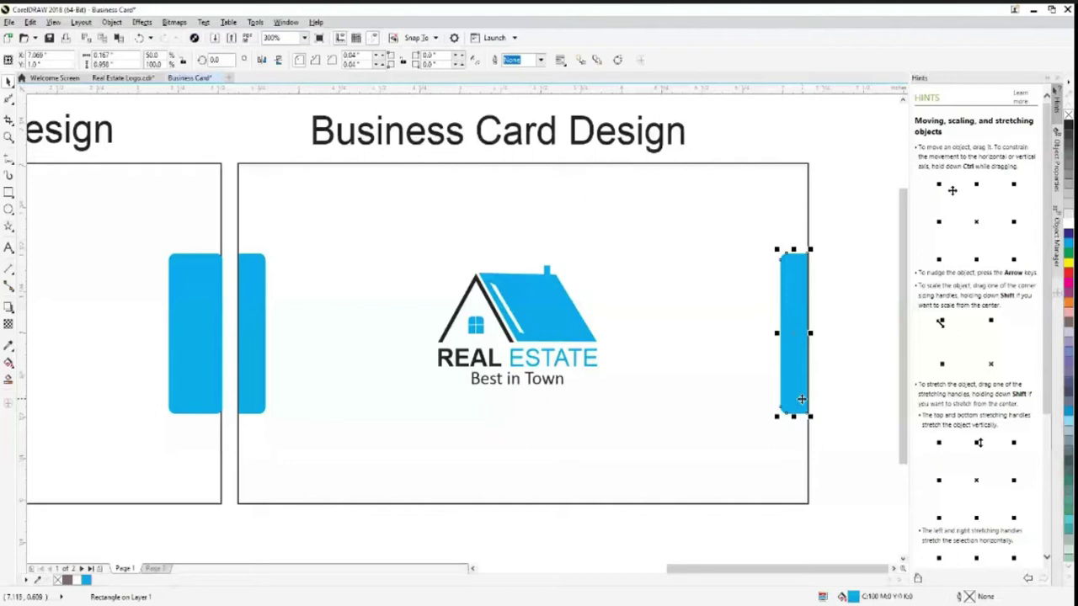
pyautogui.moveTo(535, 289); pyautogui.dragTo(421, 261)
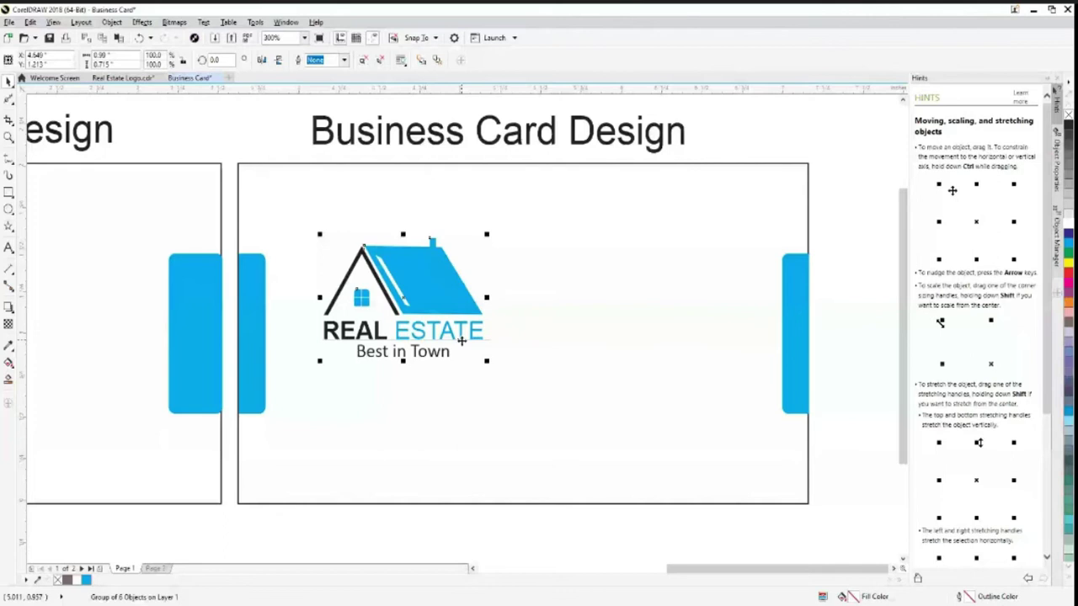
# Move the Real Estate logo group off the card, up beside the Business Card Design title
pyautogui.moveTo(461, 340); pyautogui.dragTo(288, 182)
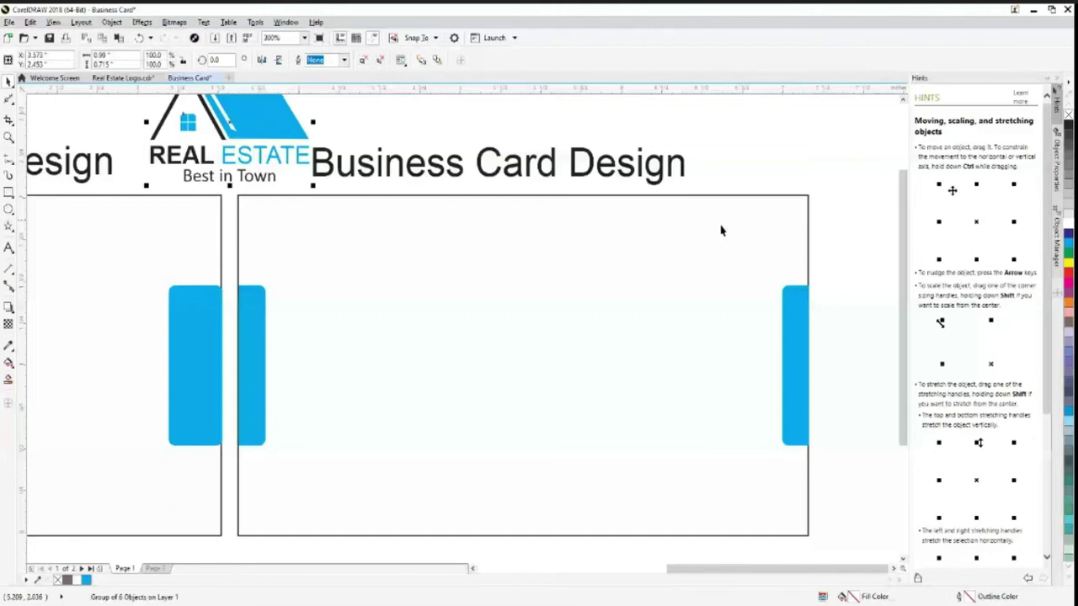
pyautogui.press('Left')
pyautogui.click(351, 408)
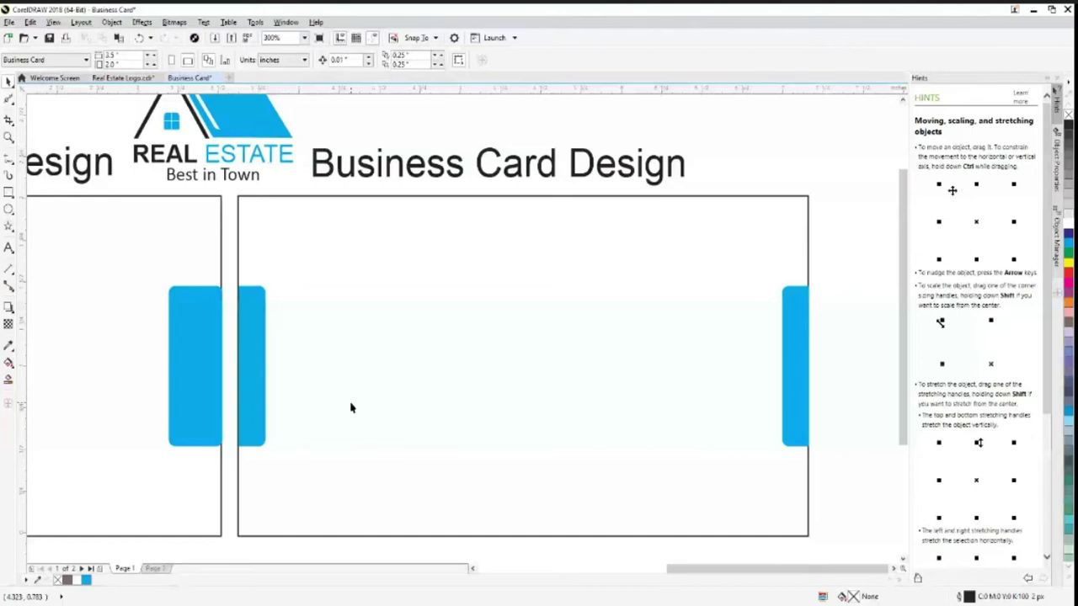
# Add two-line text CREATIVE / DESIGNING on the left side of the card
pyautogui.press('F8')
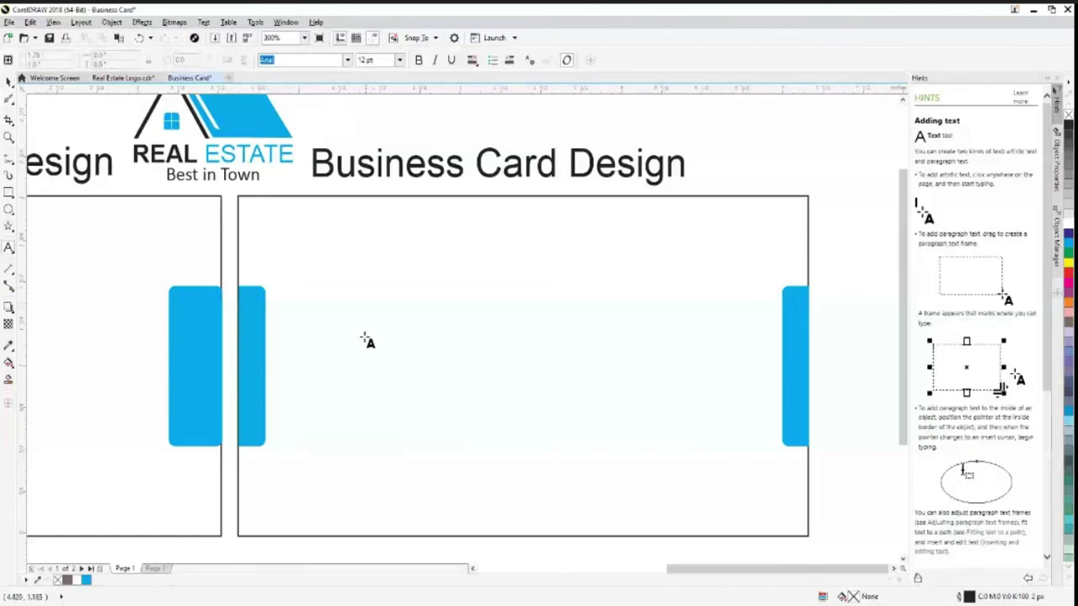
pyautogui.click(362, 337)
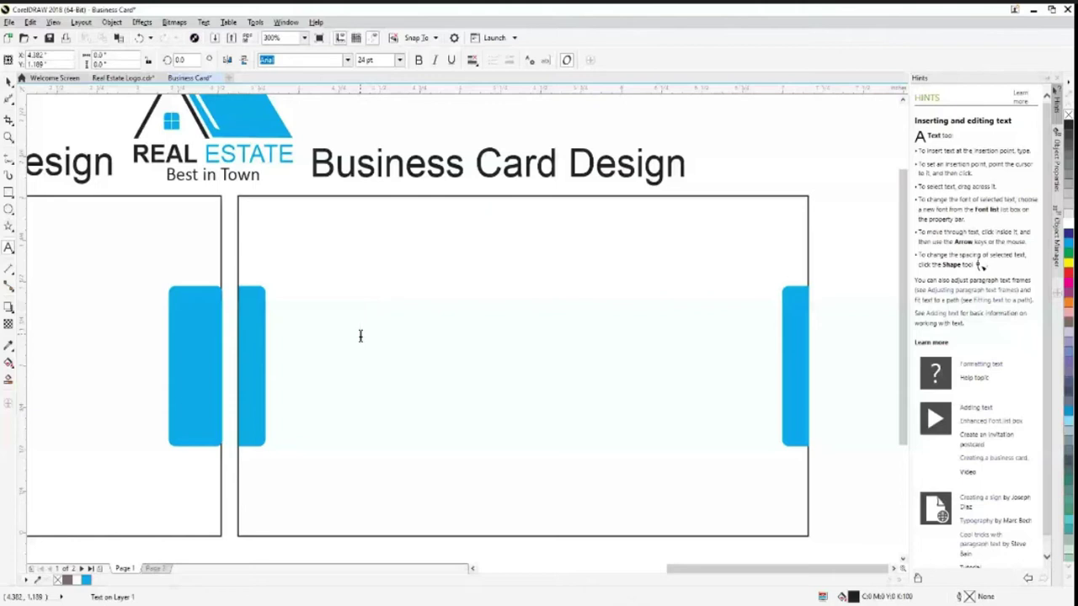
pyautogui.write('Creati')
pyautogui.press('BackSpace')
pyautogui.press('BackSpace')
pyautogui.press('BackSpace')
pyautogui.press('BackSpace')
pyautogui.press('BackSpace')
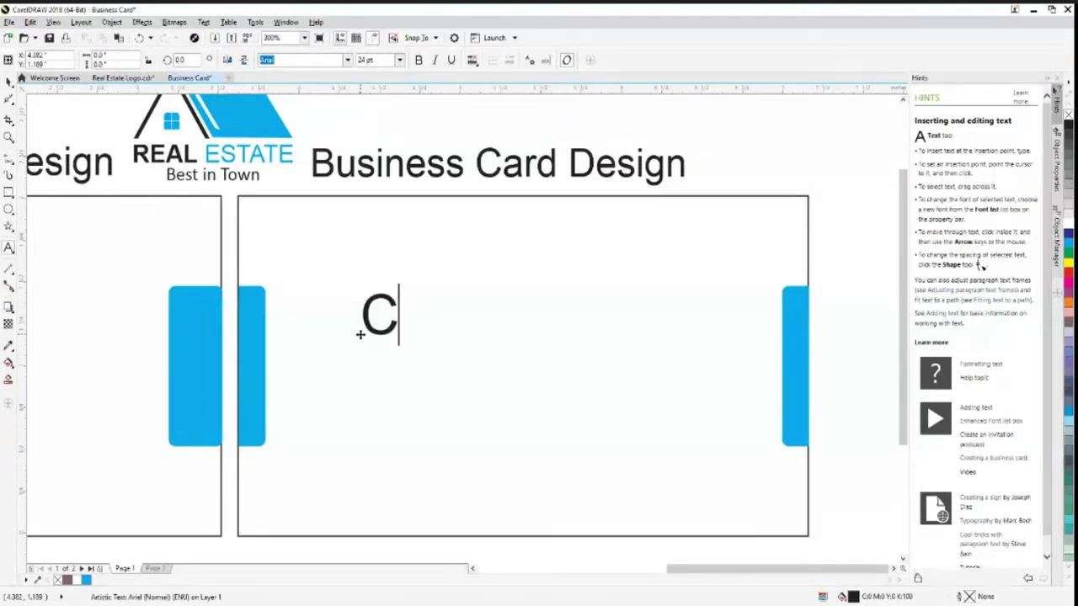
pyautogui.write('REATIVE')
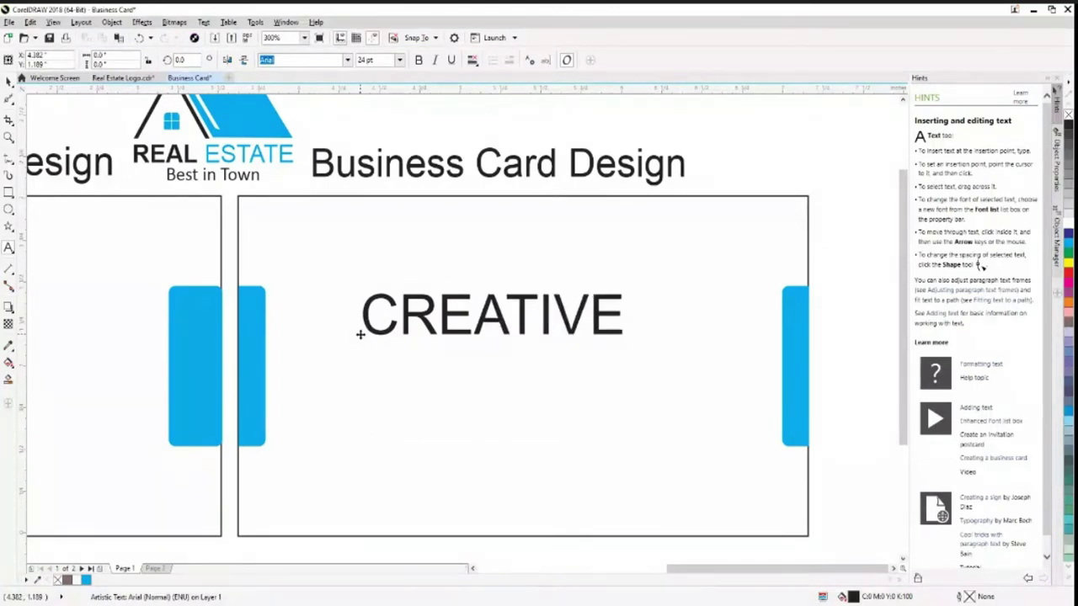
pyautogui.press('Return')
pyautogui.write('D')
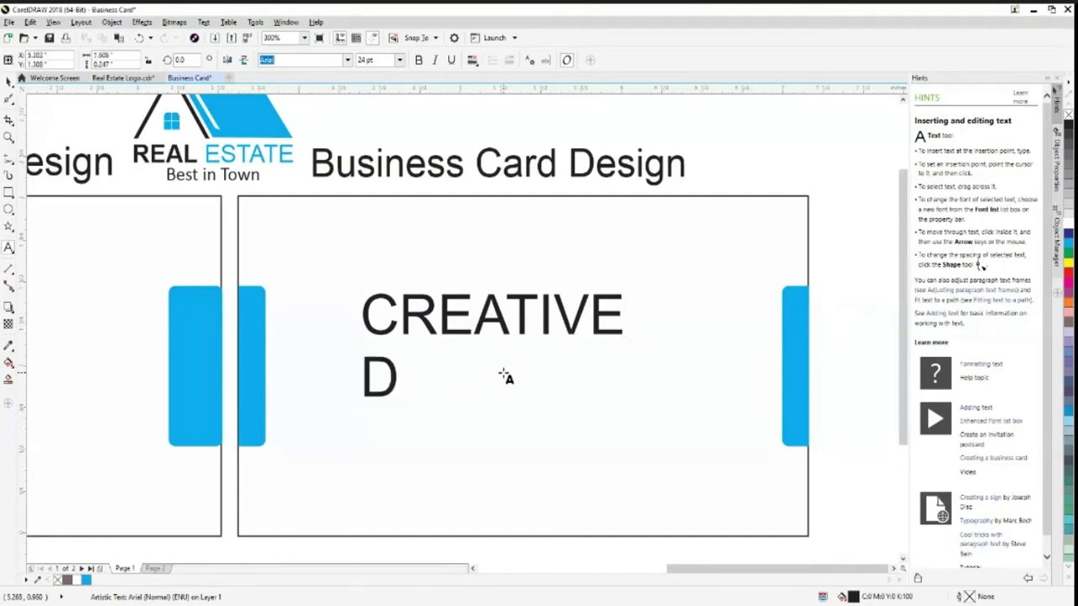
pyautogui.write('ES')
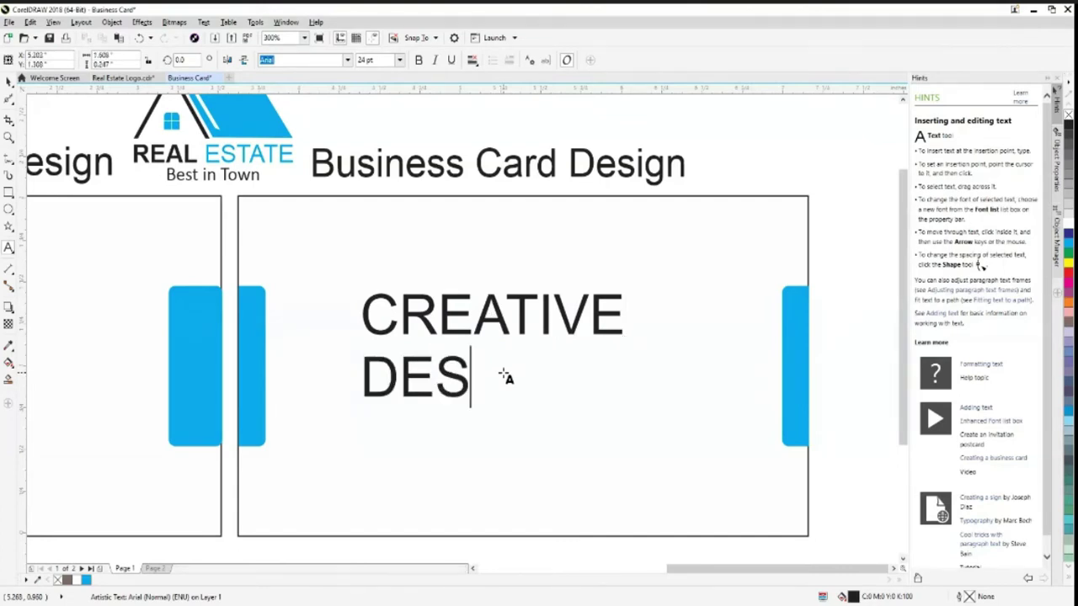
pyautogui.write('IGNING')
pyautogui.click(8, 81)
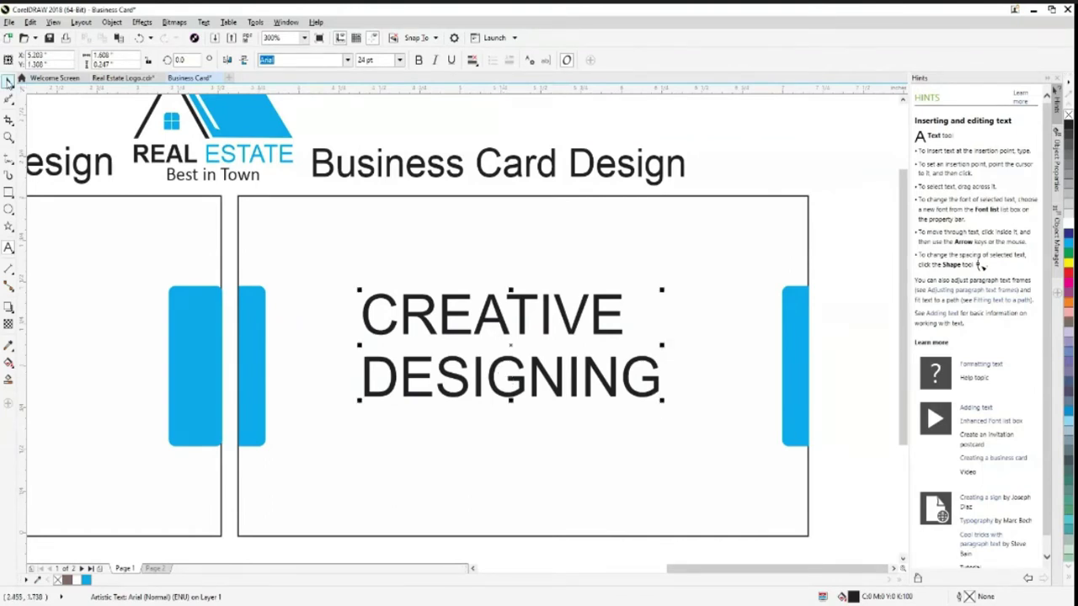
# Scale the CREATIVE DESIGNING text to about 9 pt and move it lower on the card
pyautogui.moveTo(662, 399); pyautogui.dragTo(532, 332)
pyautogui.moveTo(397, 305); pyautogui.dragTo(368, 354)
pyautogui.moveTo(426, 376); pyautogui.dragTo(449, 385)
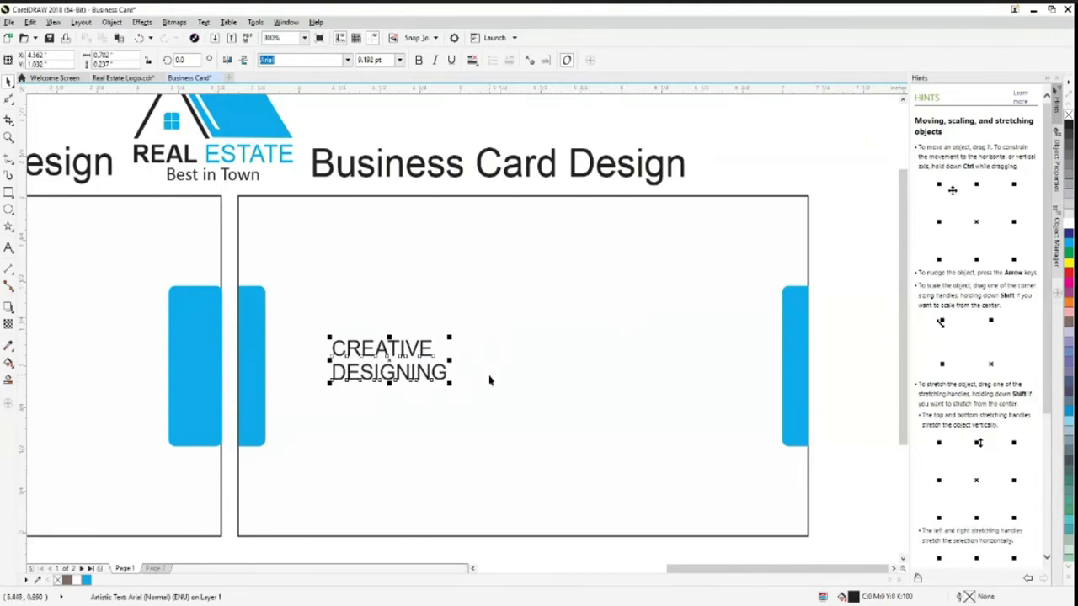
pyautogui.click(852, 373)
pyautogui.click(393, 377)
pyautogui.click(154, 150)
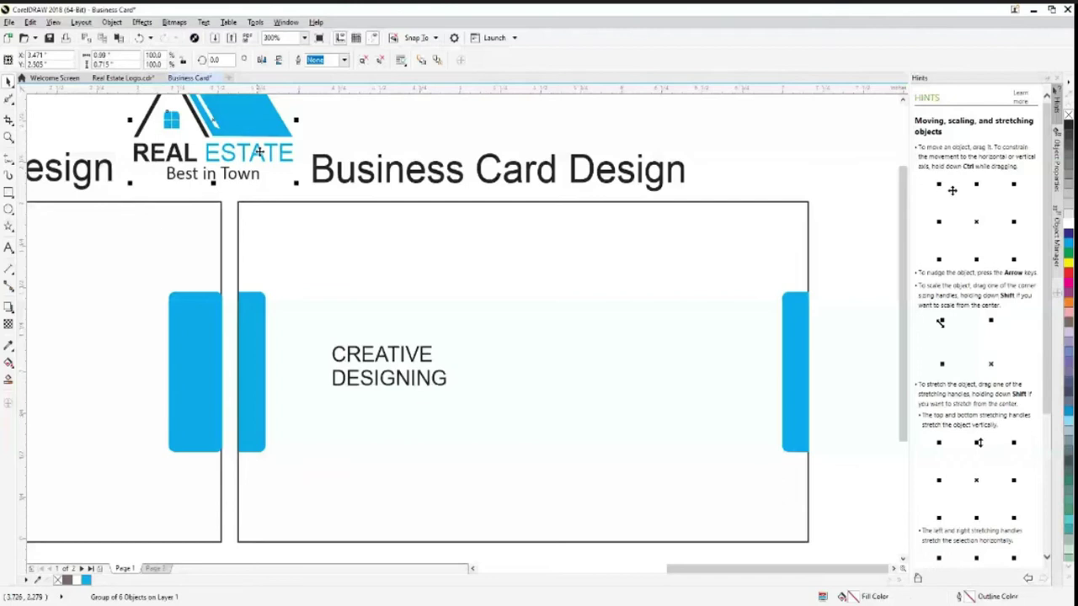
# Replace the plain CREATIVE DESIGNING text with a copy of the logo's REAL ESTATE text
pyautogui.keyDown('ctrl'); pyautogui.click(258, 152); pyautogui.keyUp('ctrl')
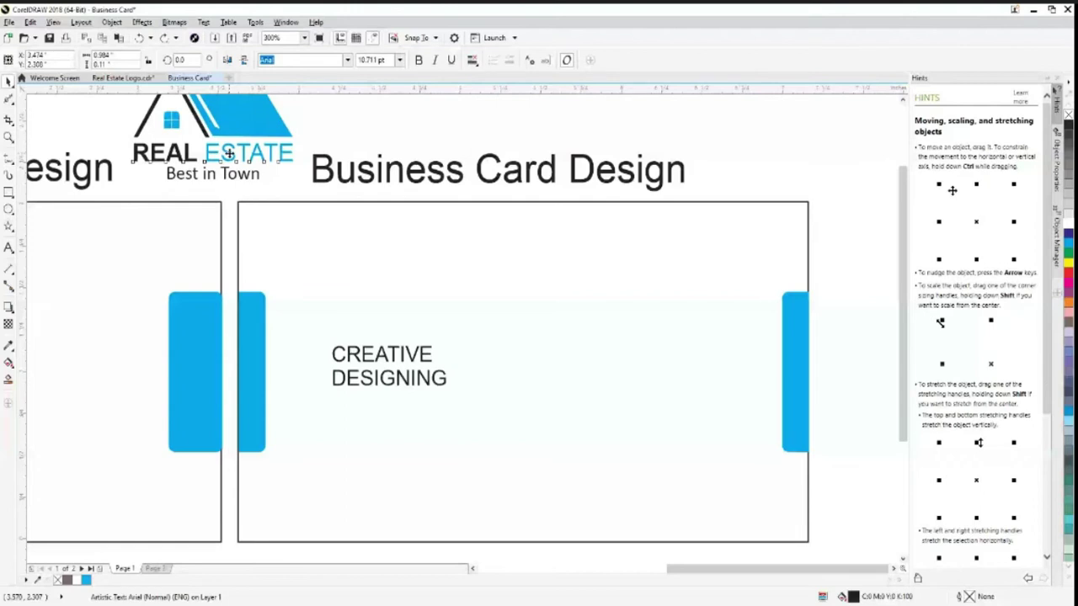
pyautogui.moveTo(228, 153); pyautogui.dragTo(398, 419)
pyautogui.click(418, 381)
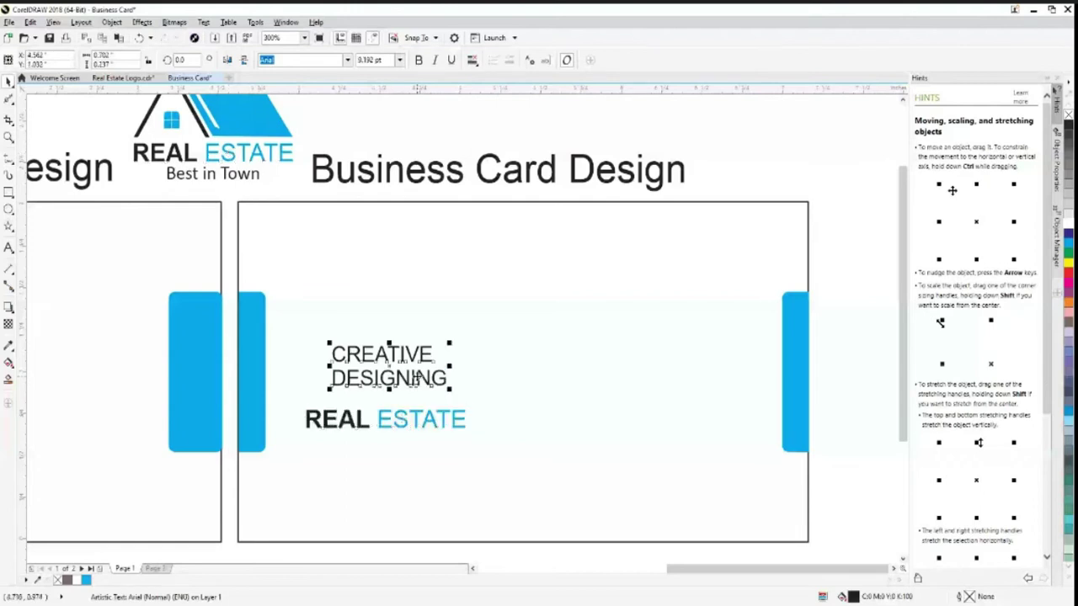
pyautogui.click(633, 112)
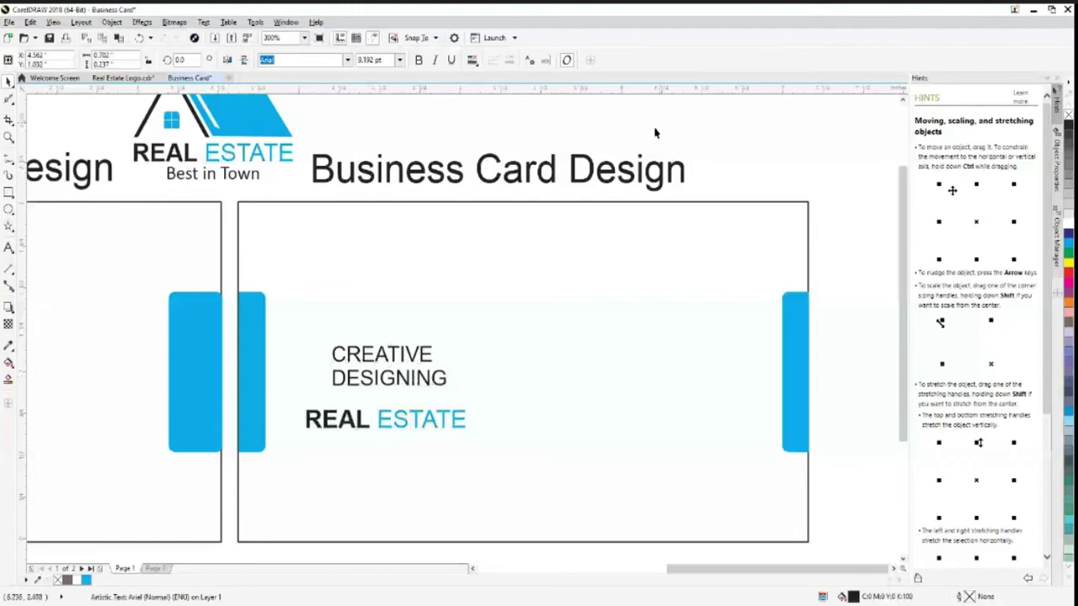
pyautogui.click(390, 380)
pyautogui.press('Delete')
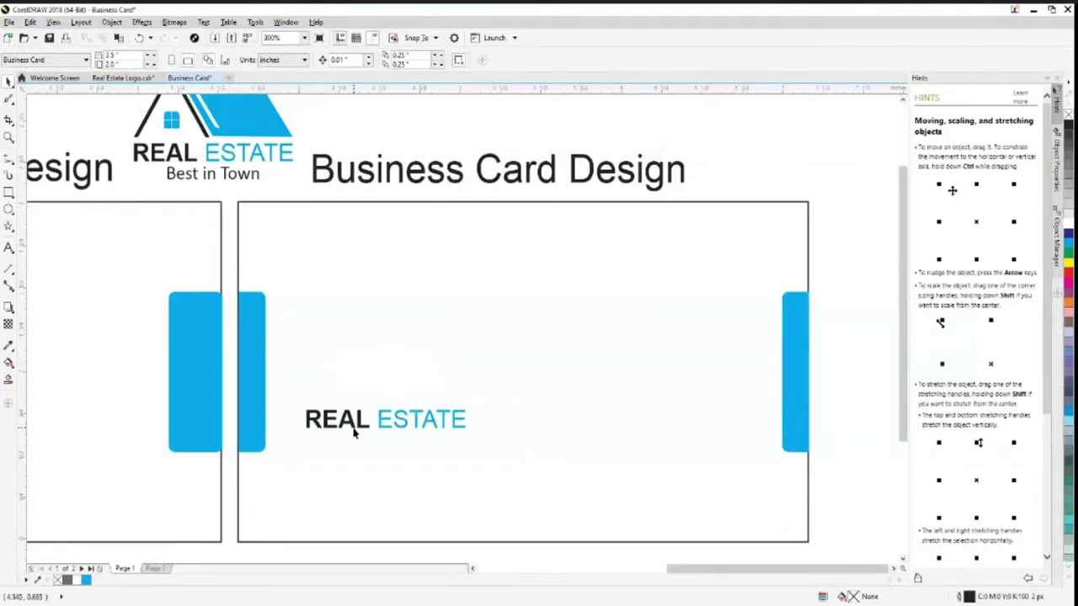
pyautogui.moveTo(356, 429); pyautogui.dragTo(362, 366)
# Edit the copied text so it reads REAL DESIGNING
pyautogui.click(6, 248)
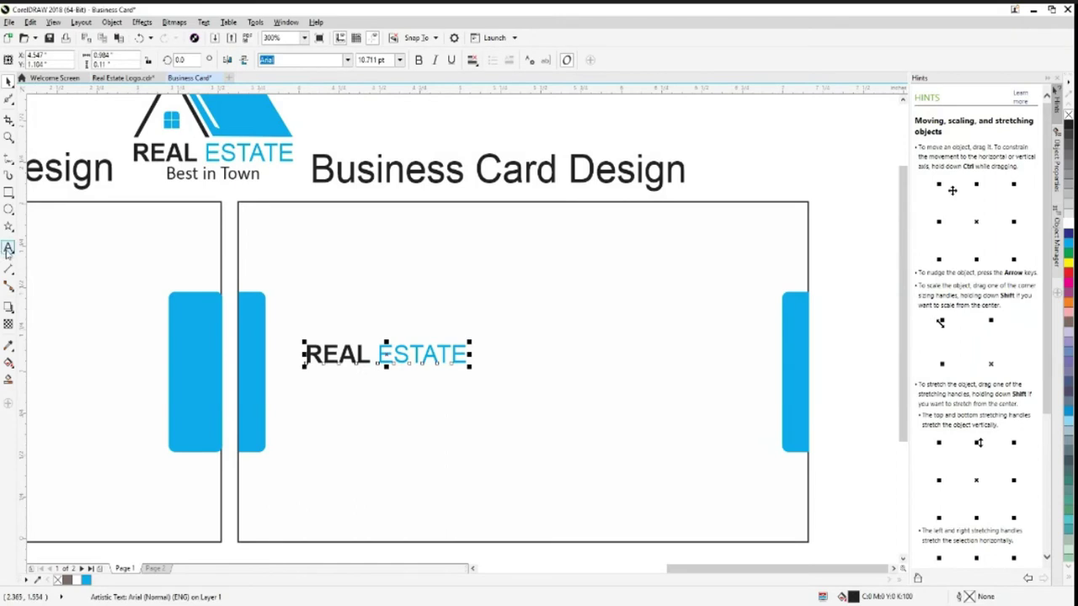
pyautogui.click(479, 362)
pyautogui.press('BackSpace')
pyautogui.press('BackSpace')
pyautogui.press('BackSpace')
pyautogui.press('BackSpace')
pyautogui.press('BackSpace')
pyautogui.press('BackSpace')
pyautogui.press('BackSpace')
pyautogui.press('BackSpace')
pyautogui.press('BackSpace')
pyautogui.press('BackSpace')
pyautogui.press('BackSpace')
pyautogui.press('BackSpace')
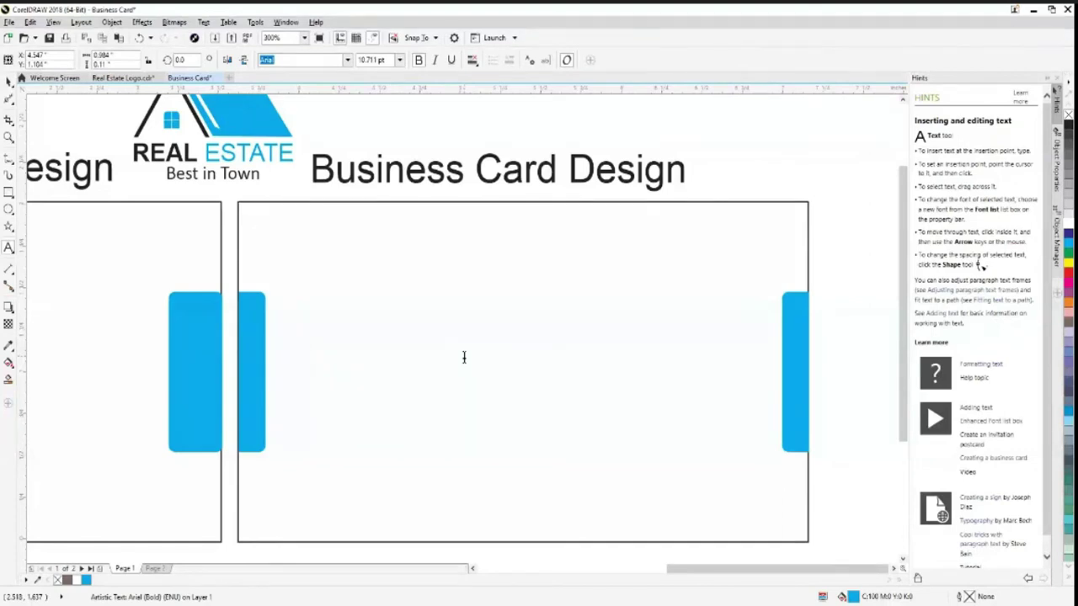
pyautogui.hotkey('ctrl', 'z')
pyautogui.click(464, 357)
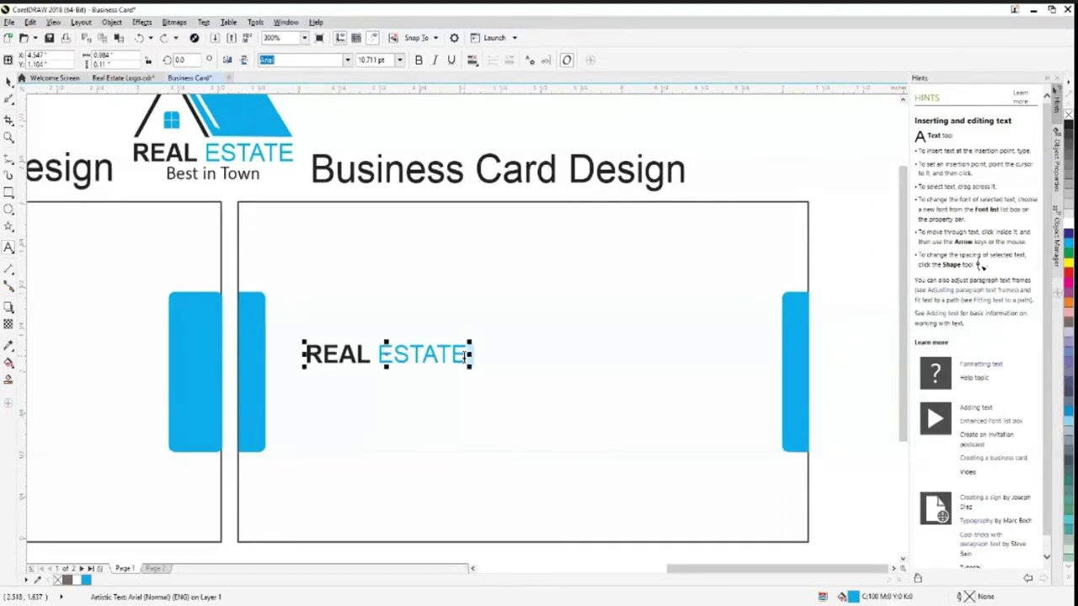
pyautogui.press('BackSpace')
pyautogui.press('BackSpace')
pyautogui.press('BackSpace')
pyautogui.press('BackSpace')
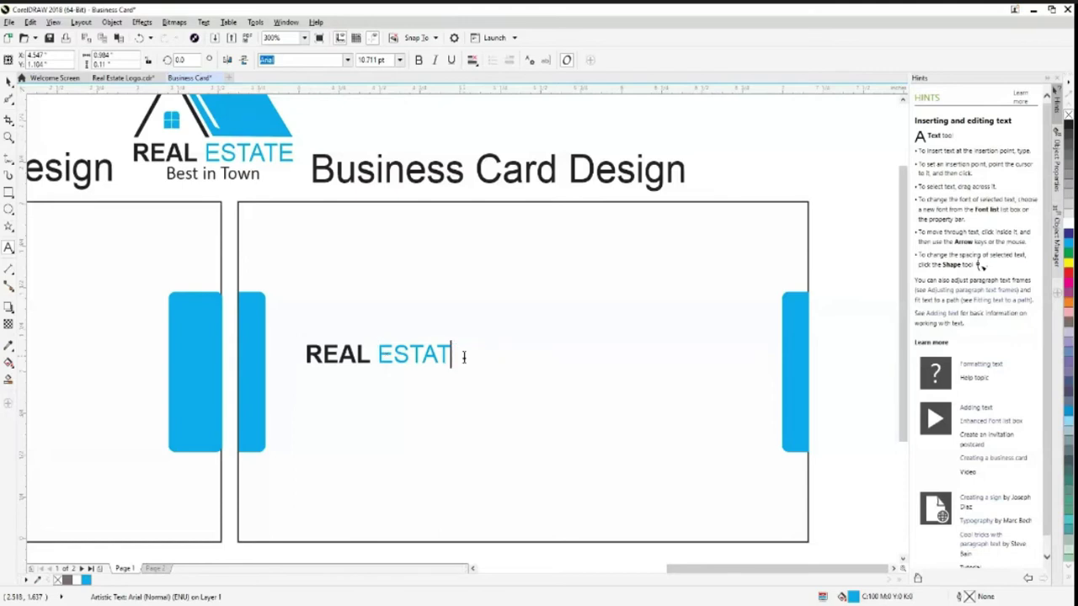
pyautogui.press('BackSpace')
pyautogui.press('BackSpace')
pyautogui.write('De')
pyautogui.press('BackSpace')
pyautogui.write('ESIGNING')
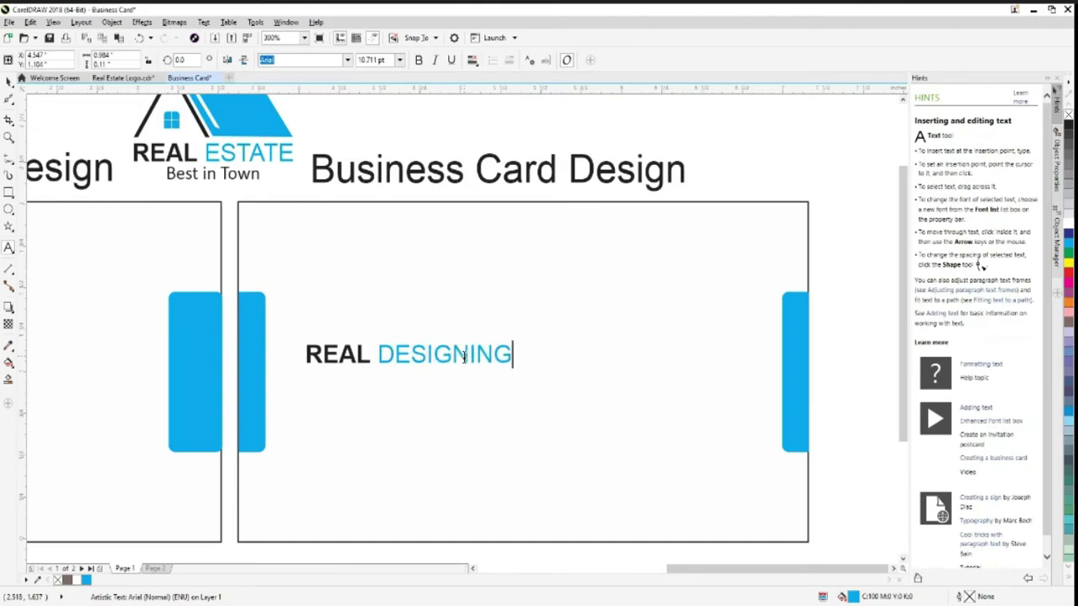
pyautogui.press('Escape')
# Replace REAL with CREATIVE and nudge the heading slightly left and down
pyautogui.click(361, 358)
pyautogui.hotkey('ctrl', 'b')
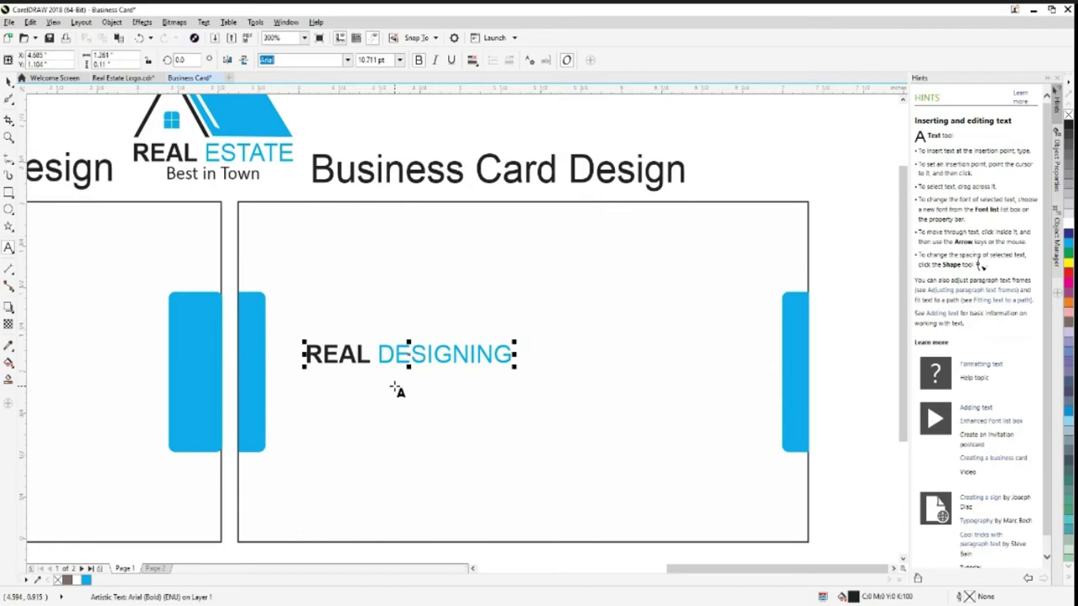
pyautogui.press('BackSpace')
pyautogui.press('BackSpace')
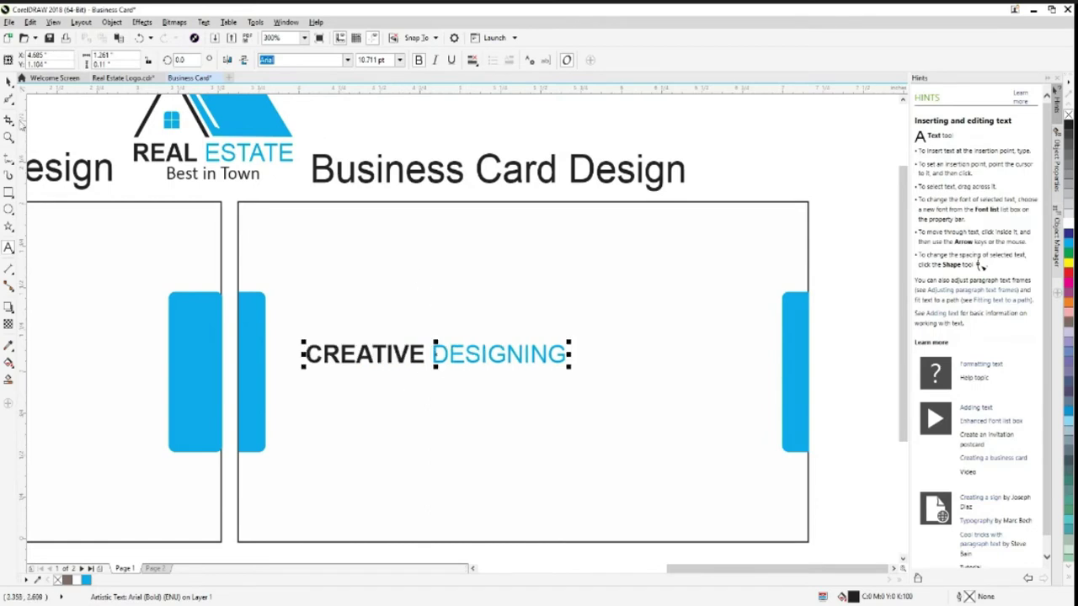
pyautogui.hotkey('ctrl', 'space')
pyautogui.press('Escape')
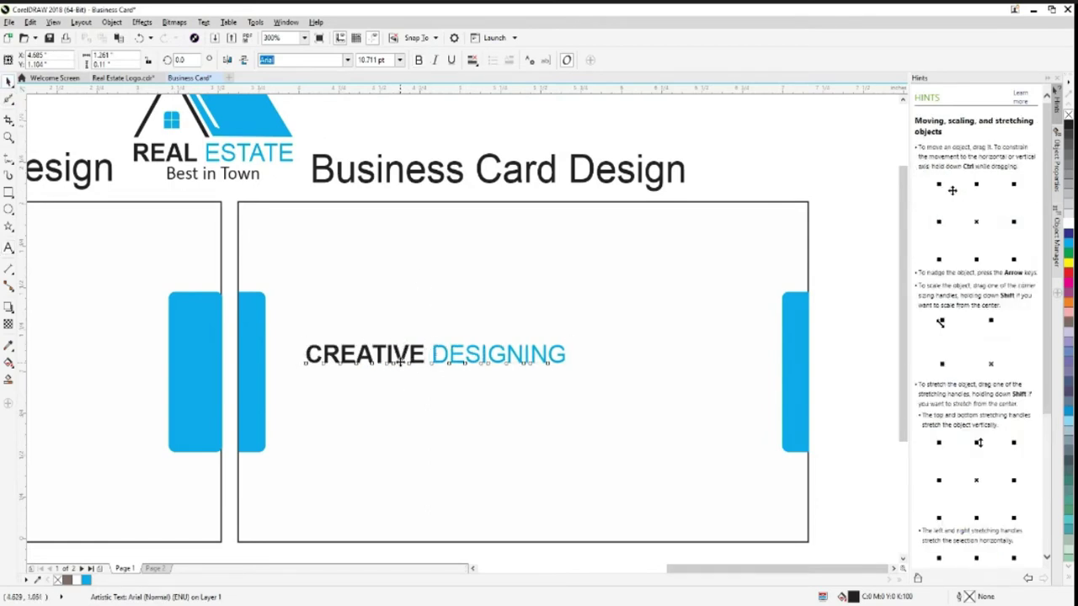
pyautogui.moveTo(392, 378); pyautogui.dragTo(385, 380)
# Break the heading so DESIGNING sits on its own line below CREATIVE
pyautogui.click(9, 247)
pyautogui.click(411, 367)
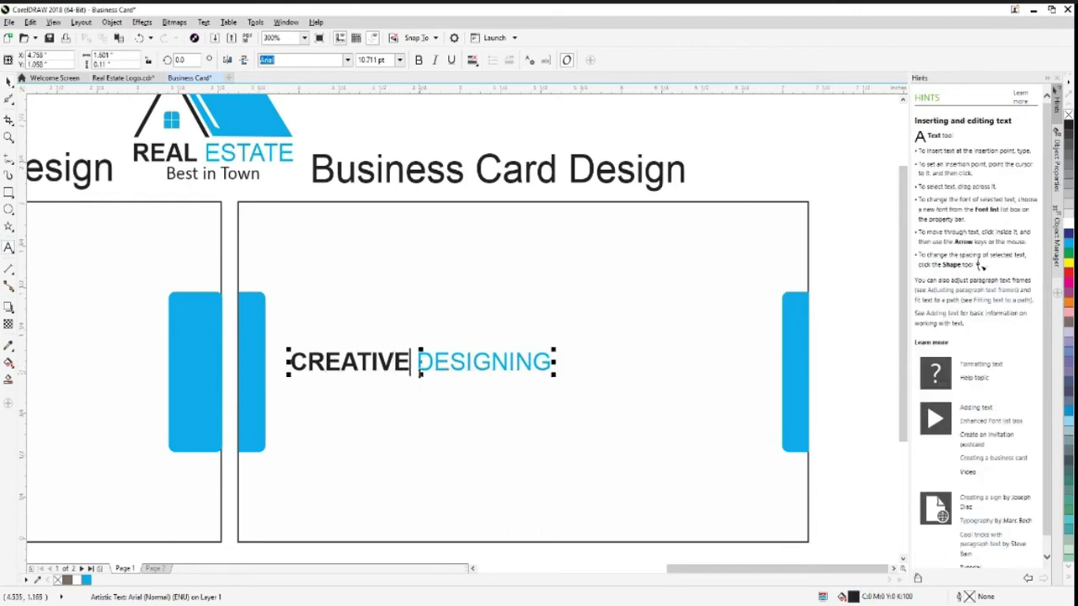
pyautogui.press('Return')
pyautogui.press('Delete')
pyautogui.press('Escape')
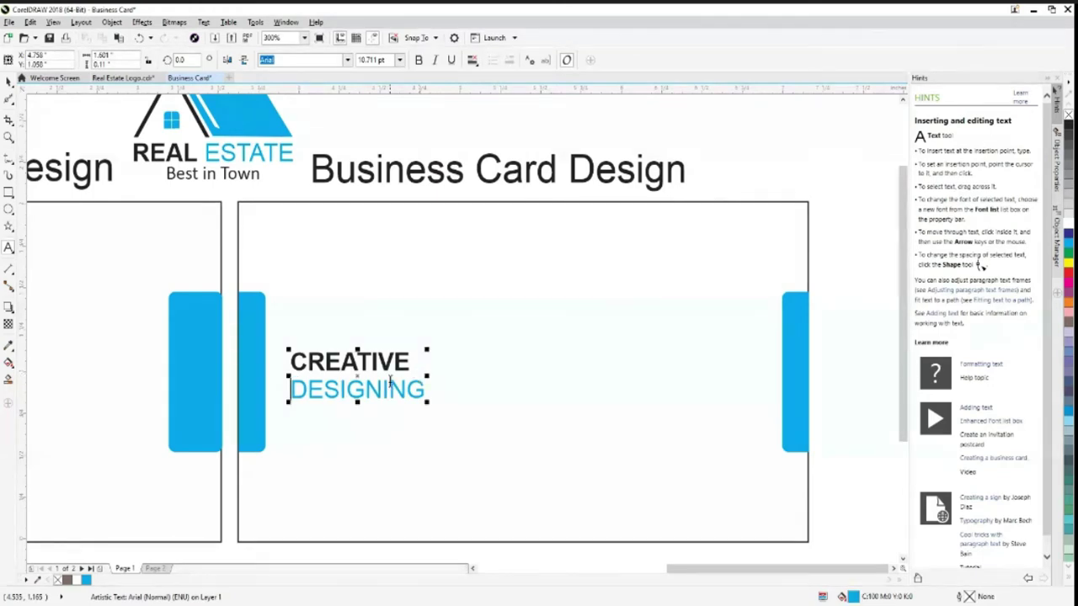
pyautogui.click(292, 364)
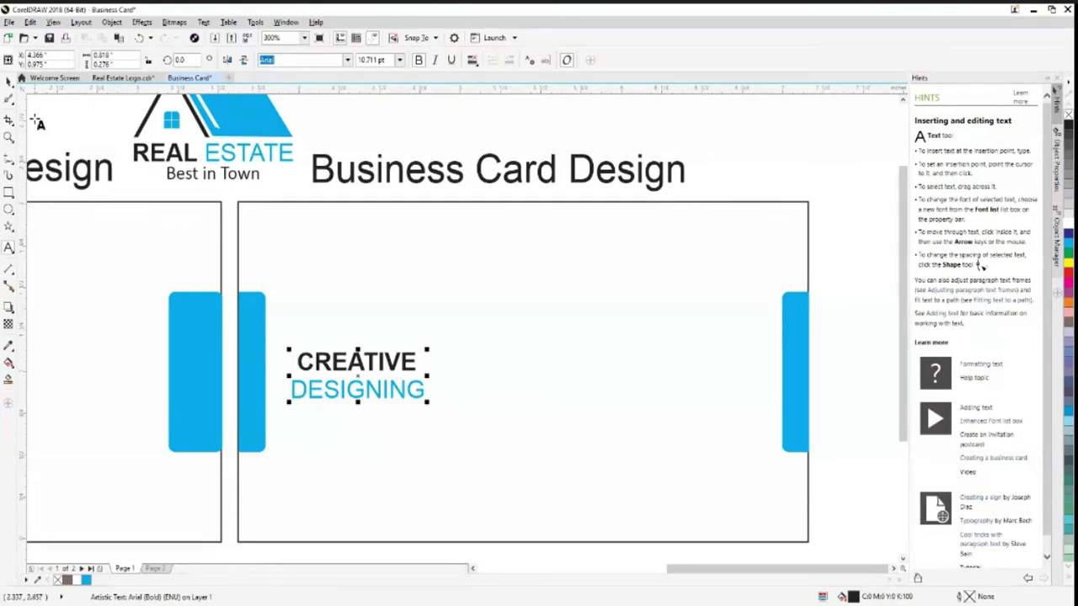
pyautogui.click(8, 81)
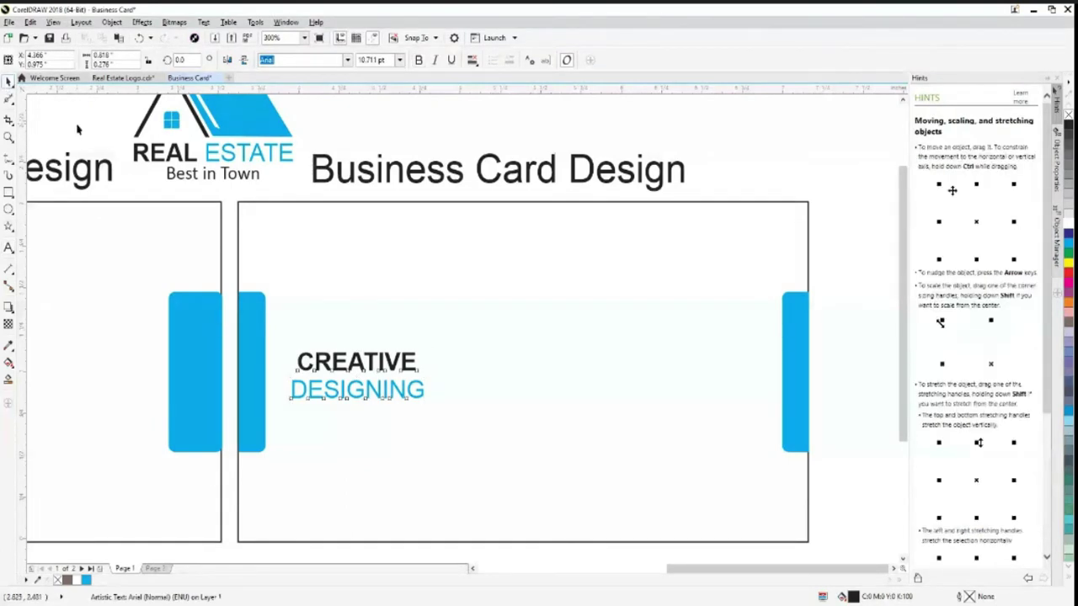
# Nudge the heading up, then align its centre vertically with the card rectangle
pyautogui.click(357, 362)
pyautogui.click(493, 390)
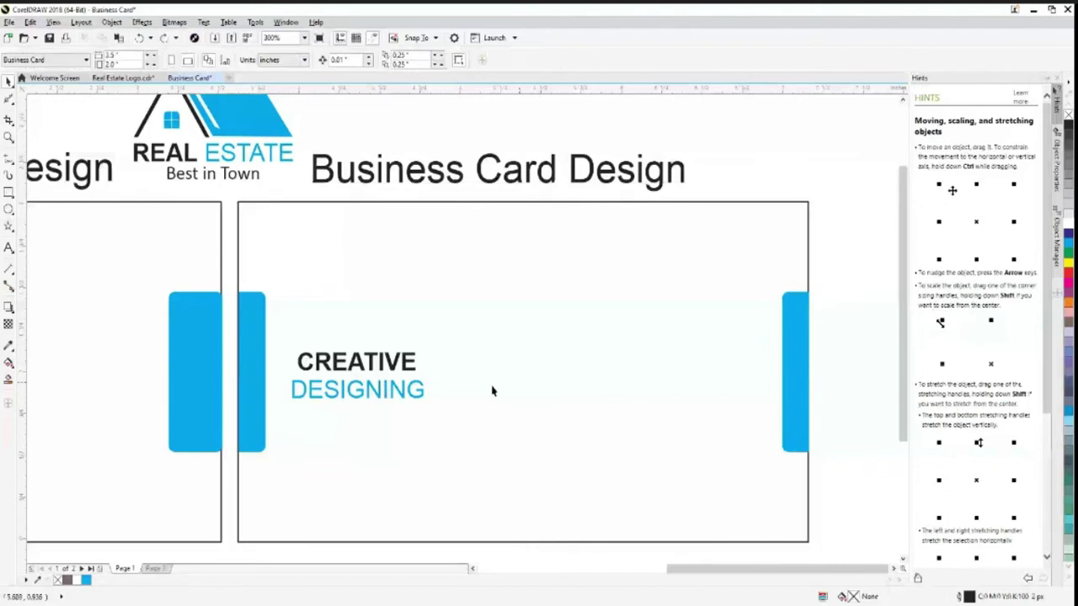
pyautogui.moveTo(371, 377); pyautogui.dragTo(374, 363)
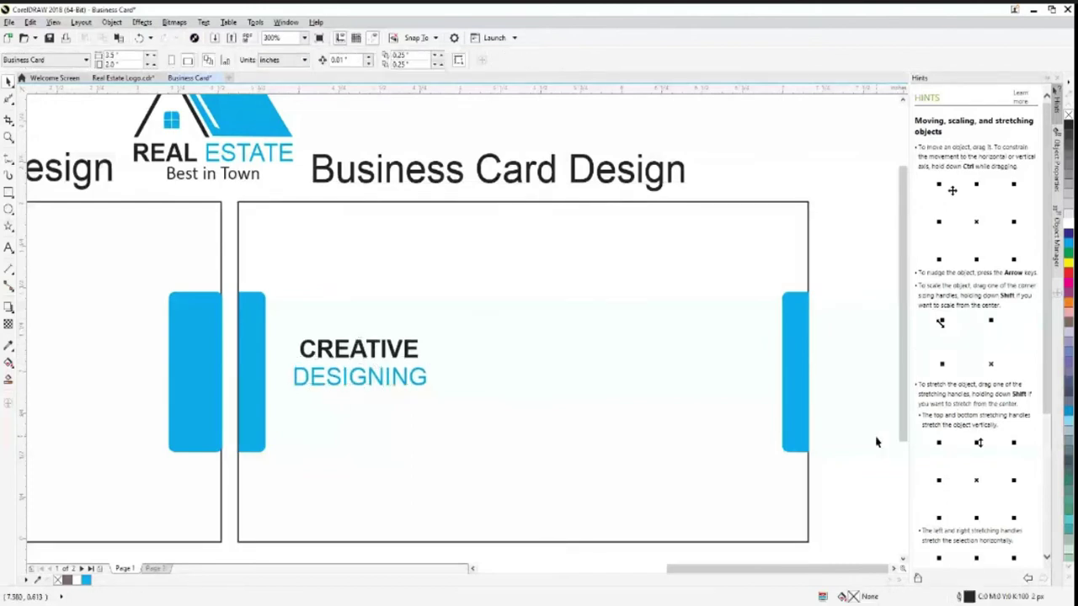
pyautogui.keyDown('shift'); pyautogui.click(501, 438); pyautogui.keyUp('shift')
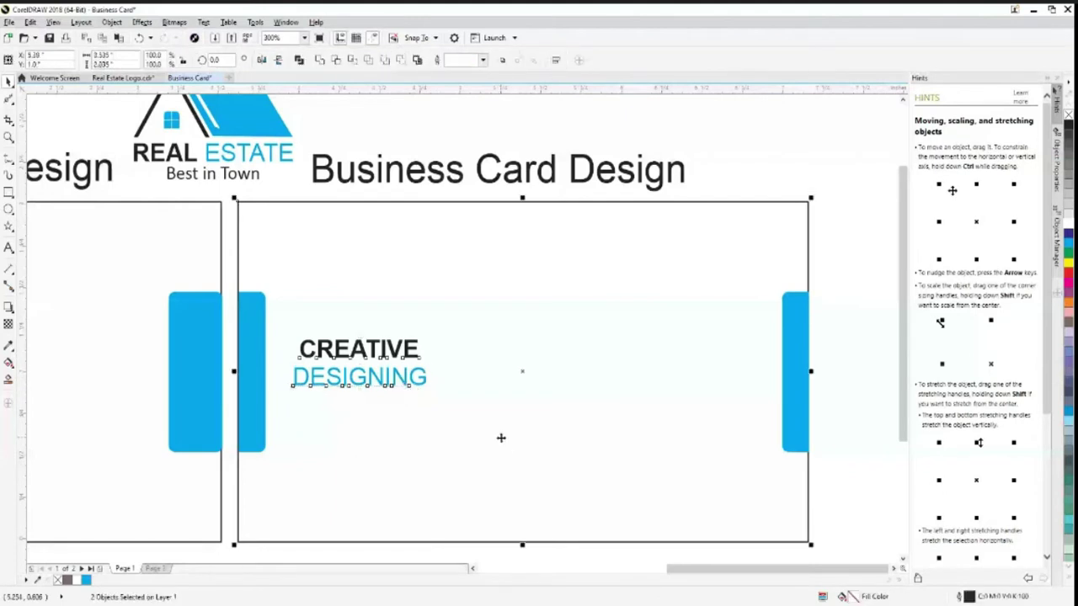
pyautogui.click(501, 438)
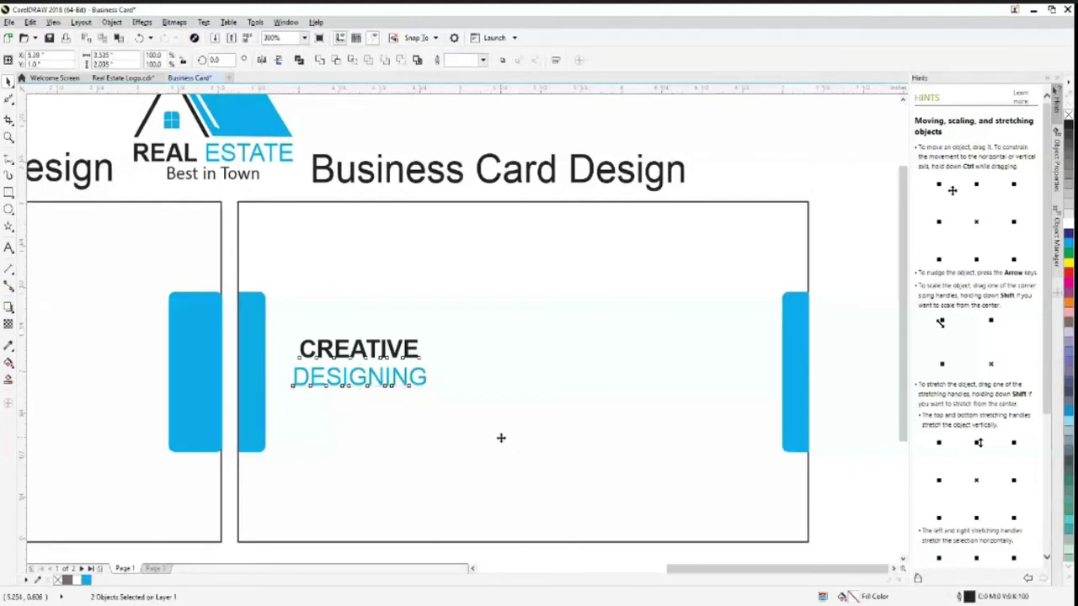
pyautogui.click(112, 22)
pyautogui.moveTo(170, 172)
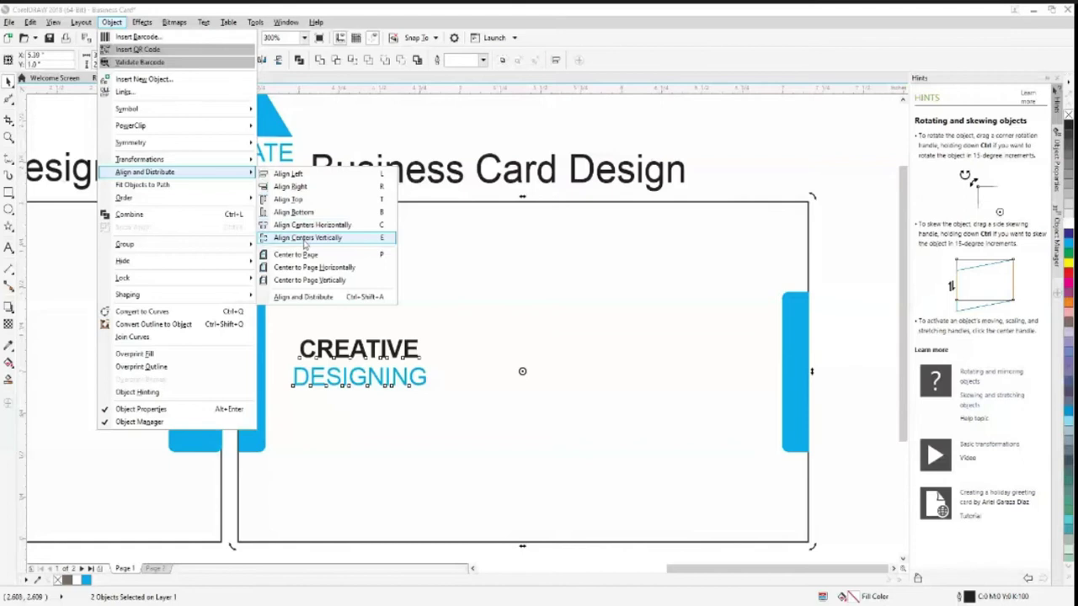
pyautogui.click(305, 239)
pyautogui.press('Escape')
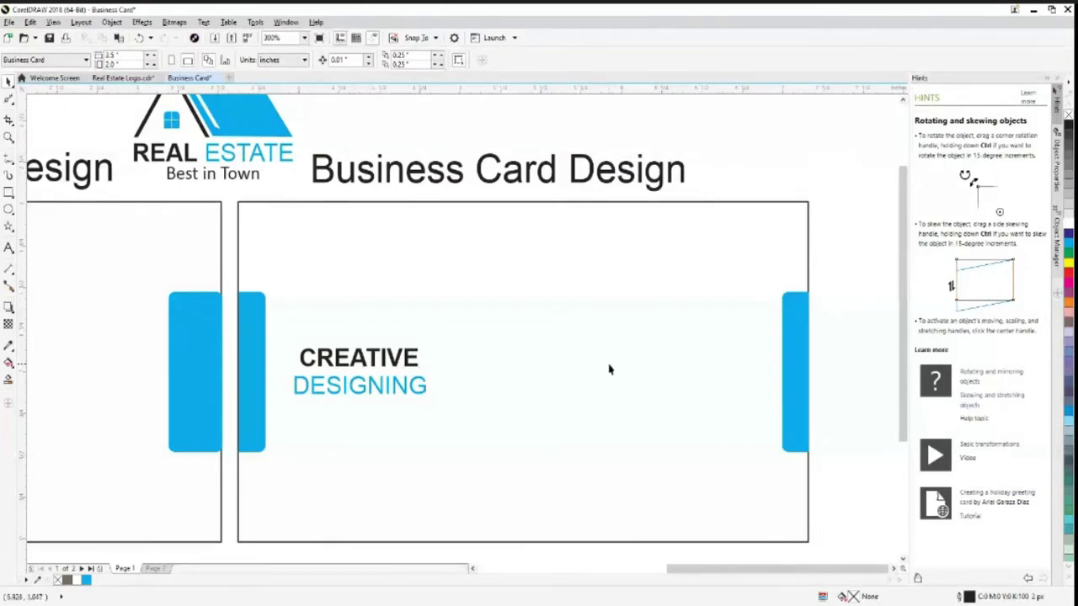
# Start the phone number text line on the card, right of the heading
pyautogui.click(9, 247)
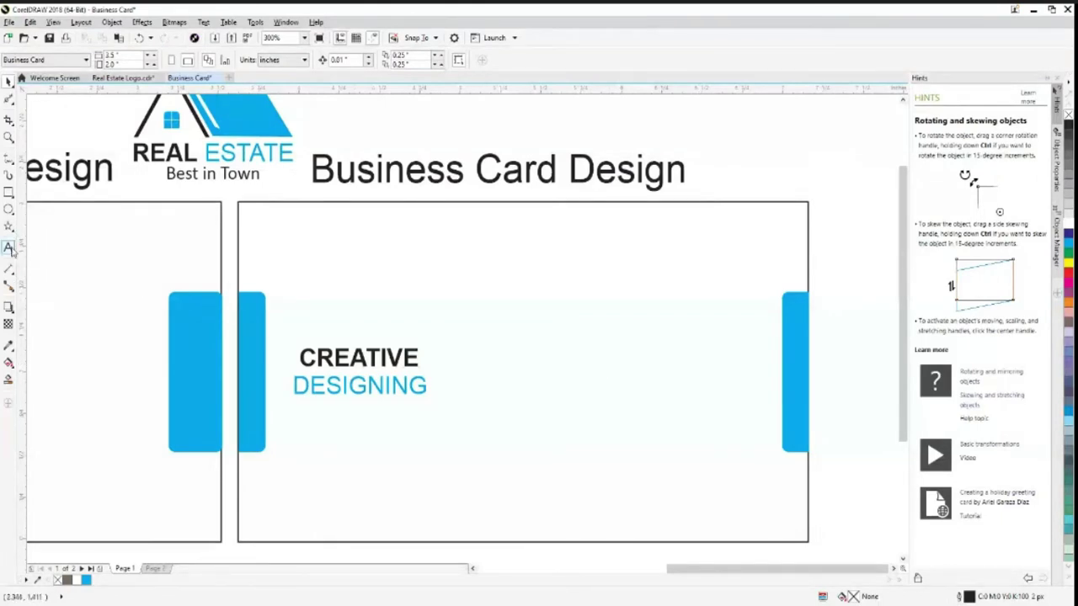
pyautogui.click(623, 331)
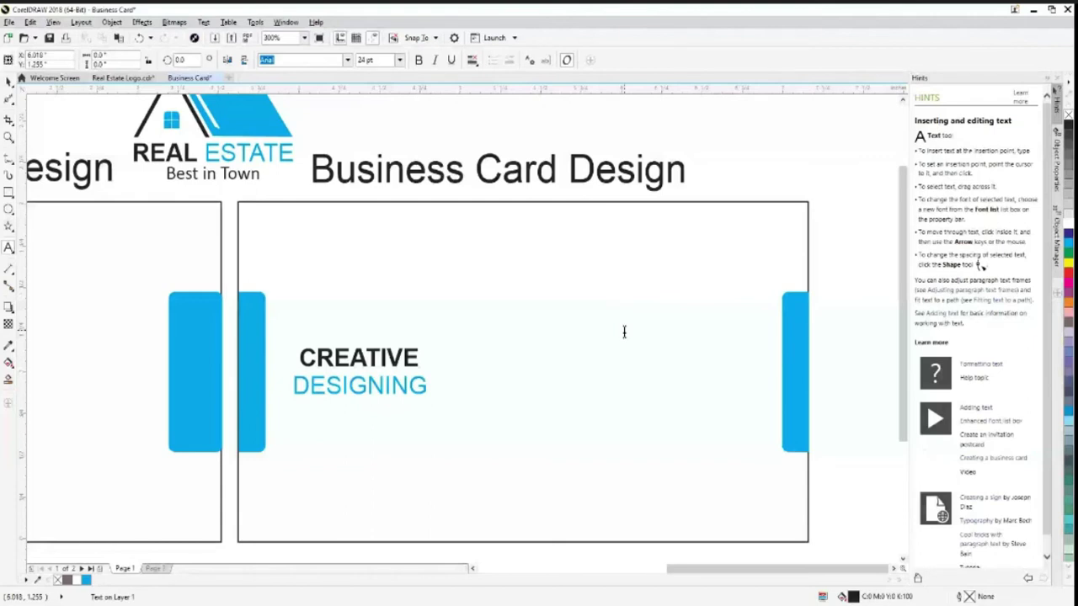
pyautogui.hotkey('ctrl', 'space')
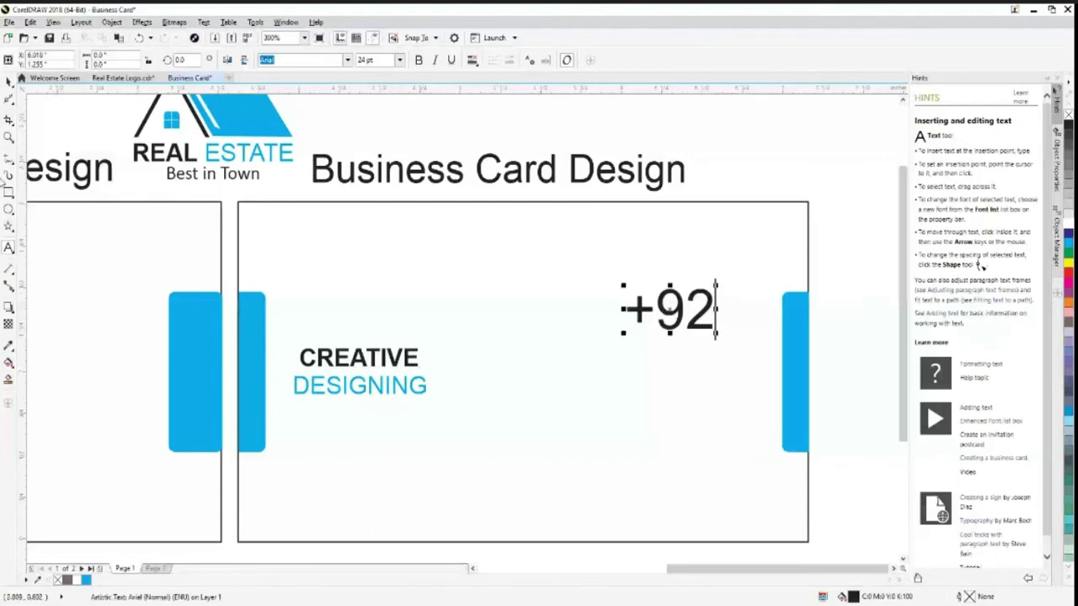
pyautogui.moveTo(665, 310); pyautogui.dragTo(539, 340)
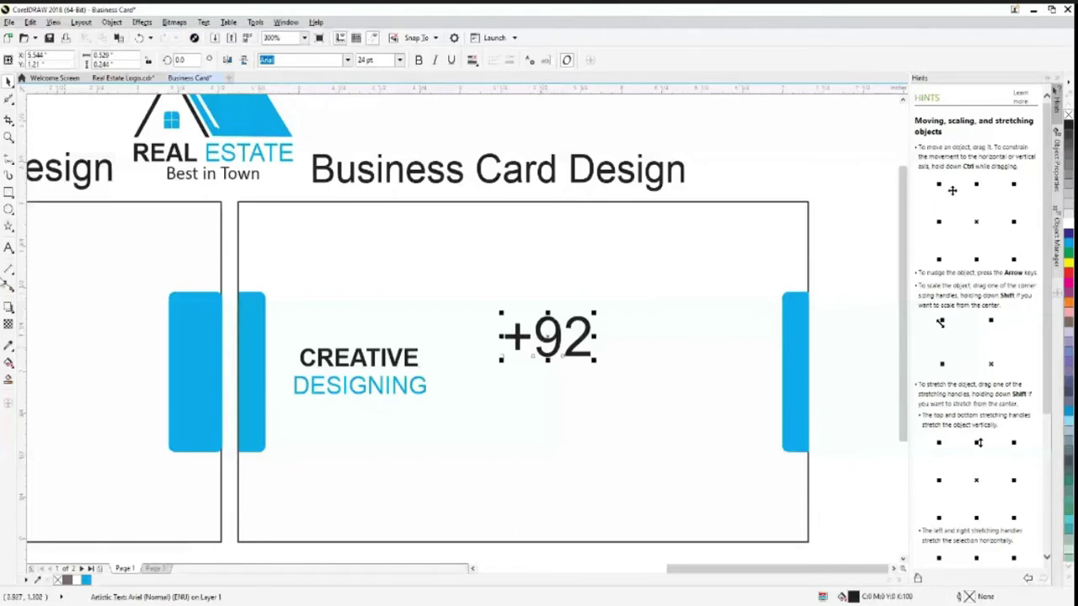
# Shrink the phone text to about half size and complete the full phone number
pyautogui.press('F8')
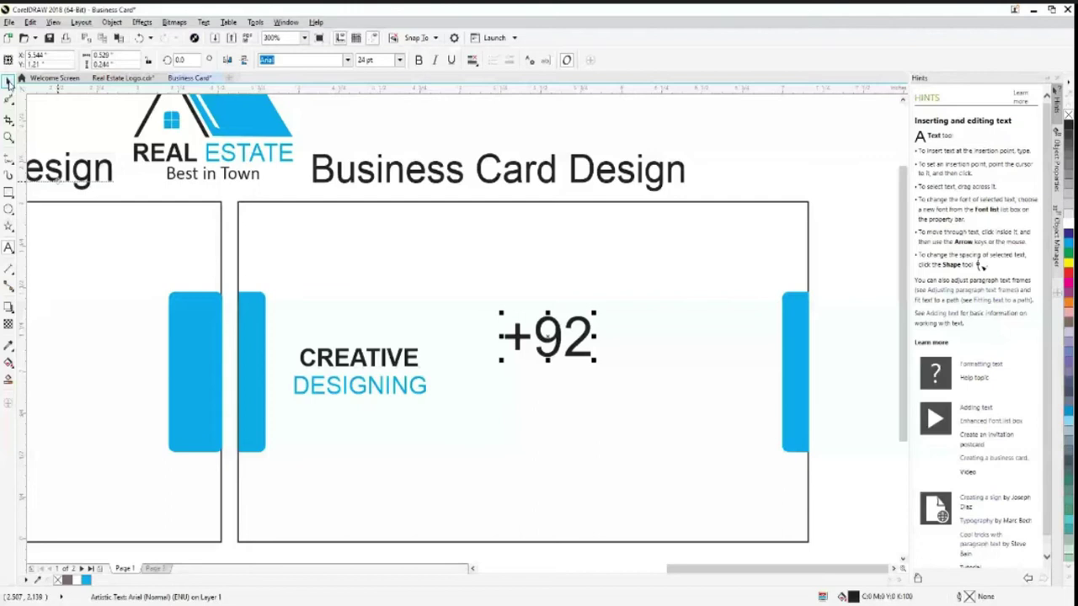
pyautogui.click(8, 82)
pyautogui.moveTo(596, 361); pyautogui.dragTo(550, 337)
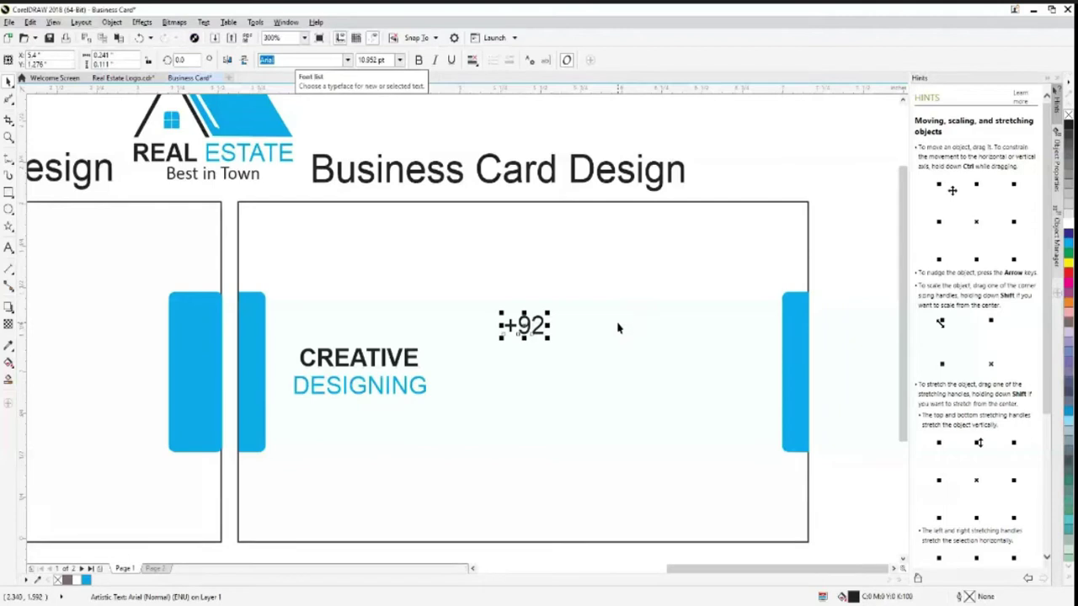
pyautogui.doubleClick(548, 325)
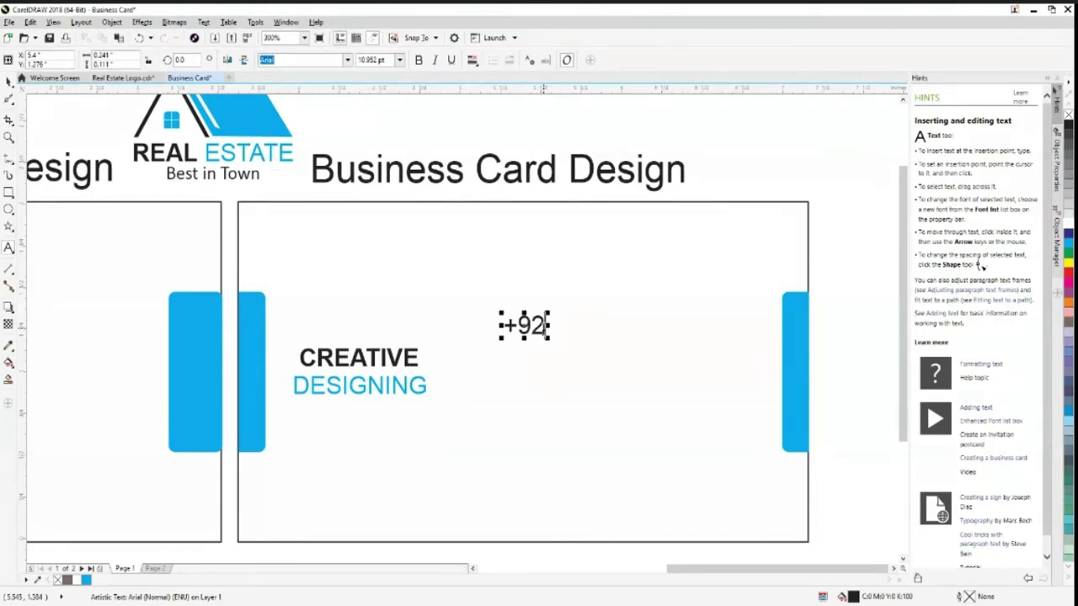
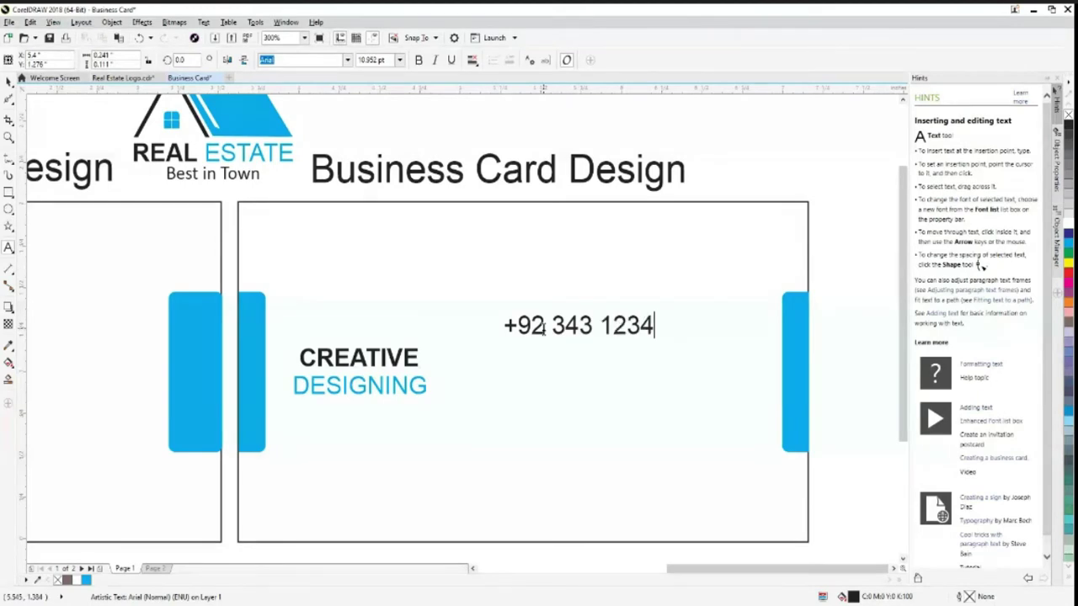
pyautogui.hotkey('ctrl', 'space')
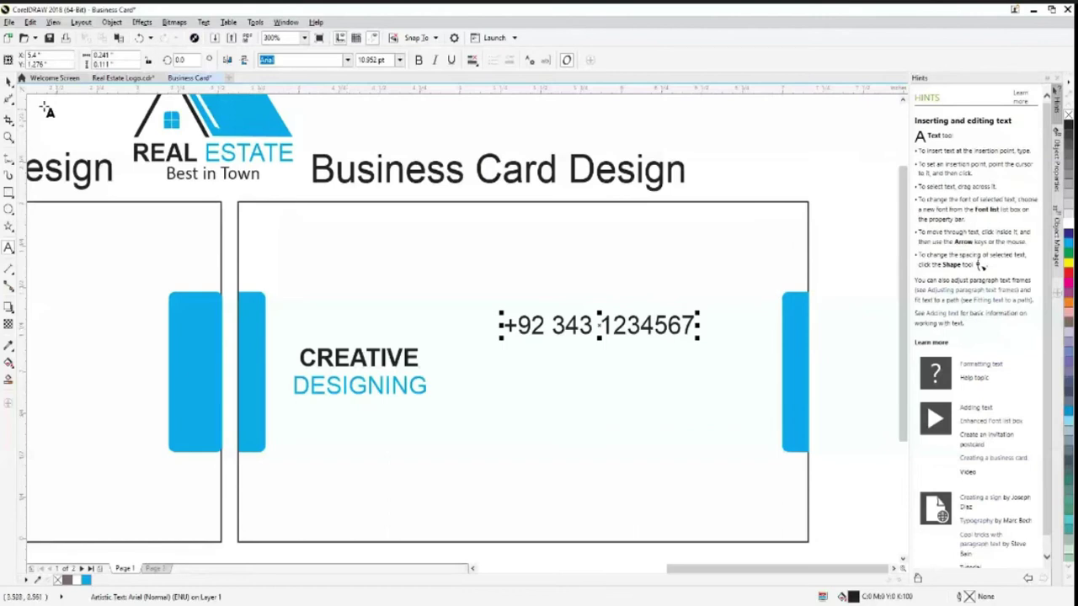
pyautogui.click(9, 81)
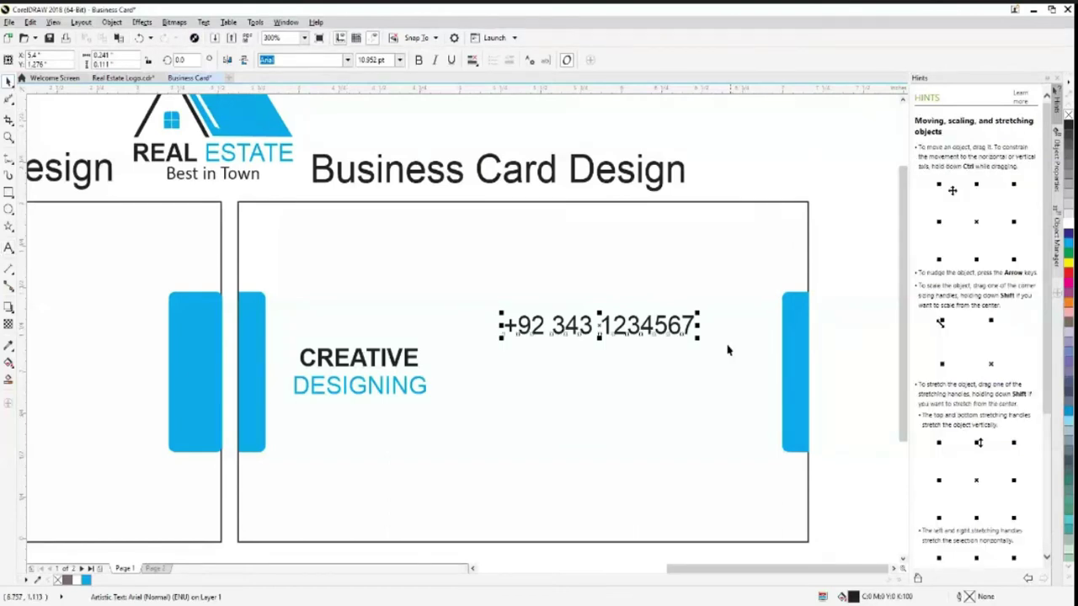
# Shrink the phone number text and place a vertical guide at its left edge
pyautogui.moveTo(698, 337); pyautogui.dragTo(710, 346)
pyautogui.moveTo(23, 447); pyautogui.dragTo(756, 483)
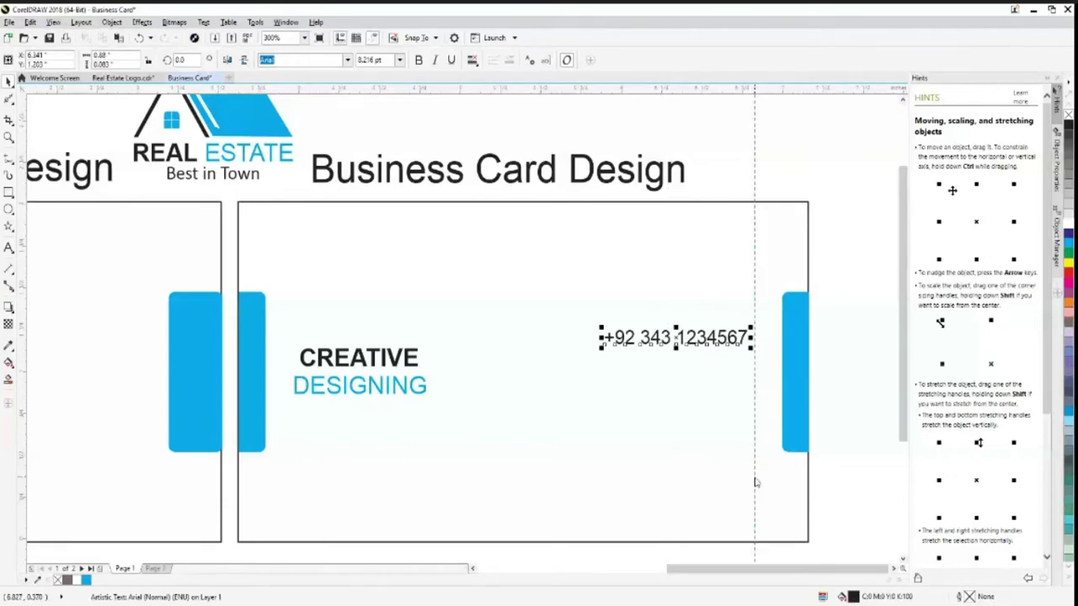
pyautogui.moveTo(756, 483); pyautogui.dragTo(604, 483)
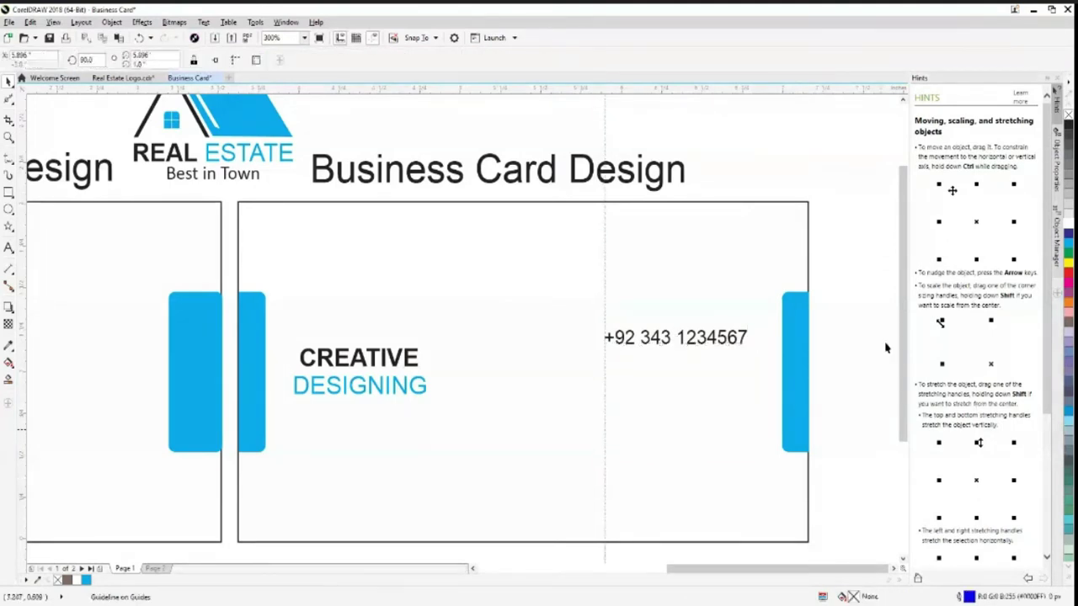
pyautogui.click(746, 345)
pyautogui.moveTo(749, 348); pyautogui.dragTo(747, 349)
pyautogui.click(888, 353)
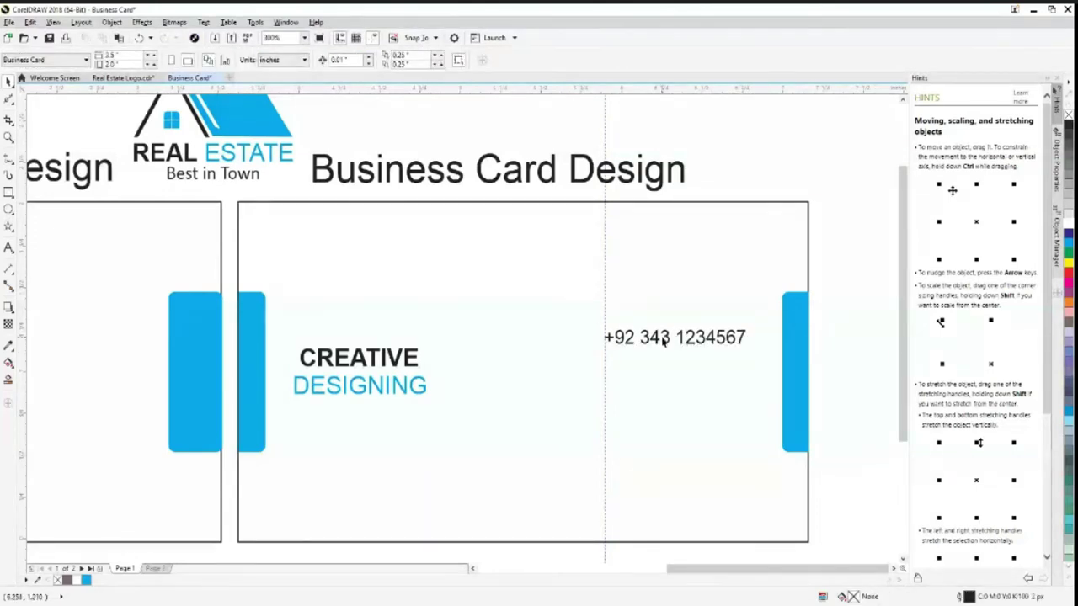
# Paste a copy of the phone text below it, then delete the unwanted duplicate
pyautogui.click(664, 339)
pyautogui.hotkey('ctrl', 'c')
pyautogui.hotkey('ctrl', 'v')
pyautogui.press('Down')
pyautogui.press('Down')
pyautogui.press('Down')
pyautogui.press('Down')
pyautogui.press('Down')
pyautogui.press('Down')
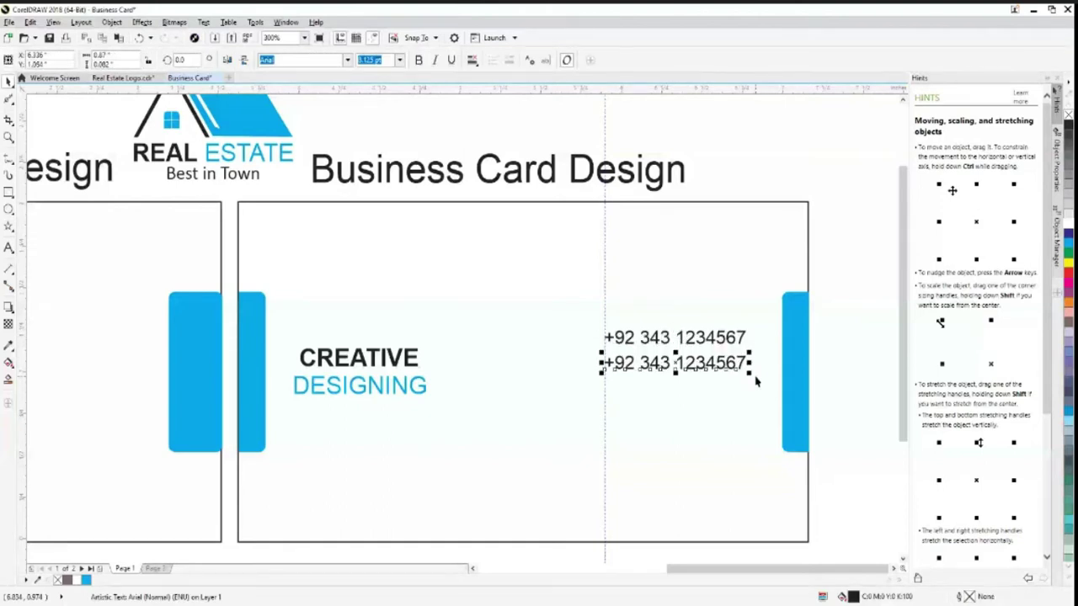
pyautogui.press('Delete')
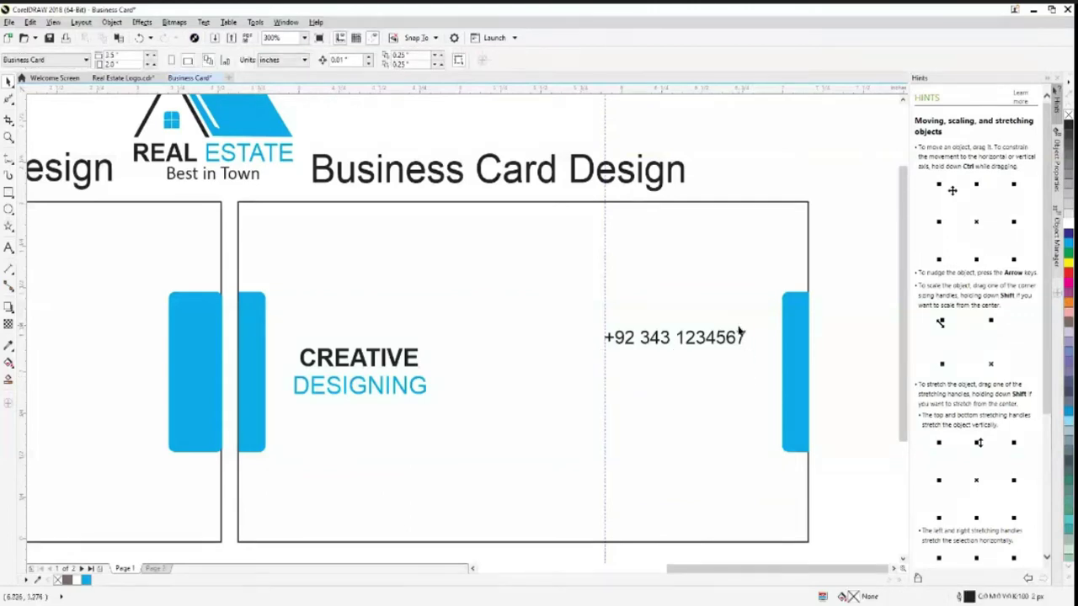
pyautogui.click(682, 344)
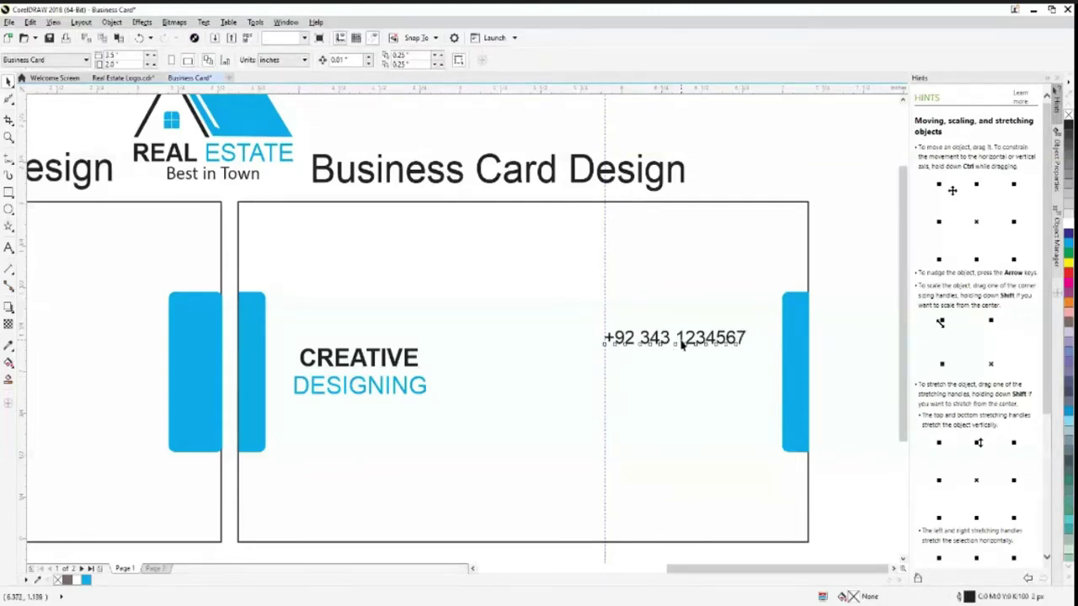
# Duplicate the phone line just below itself and replace its text with the contact's e-mail address
pyautogui.click(682, 344)
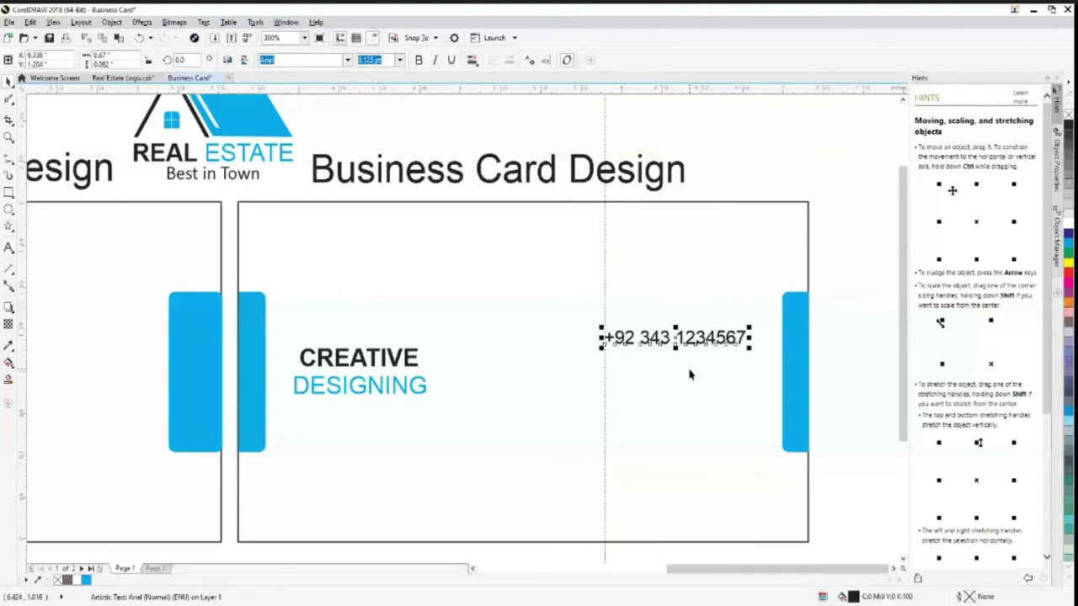
pyautogui.hotkey('ctrl', 'd')
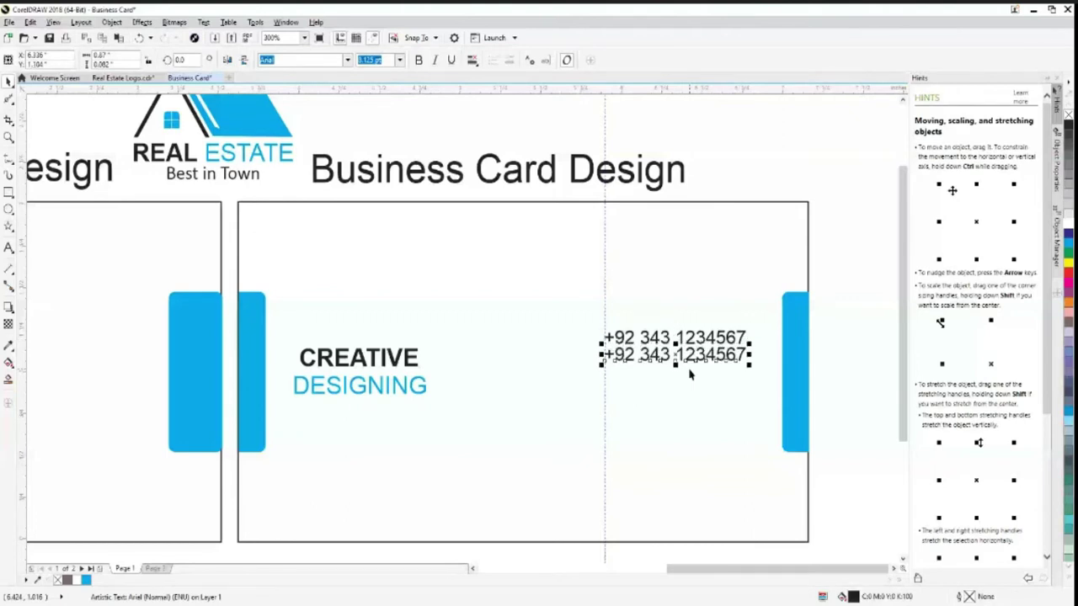
pyautogui.moveTo(688, 375); pyautogui.dragTo(689, 384)
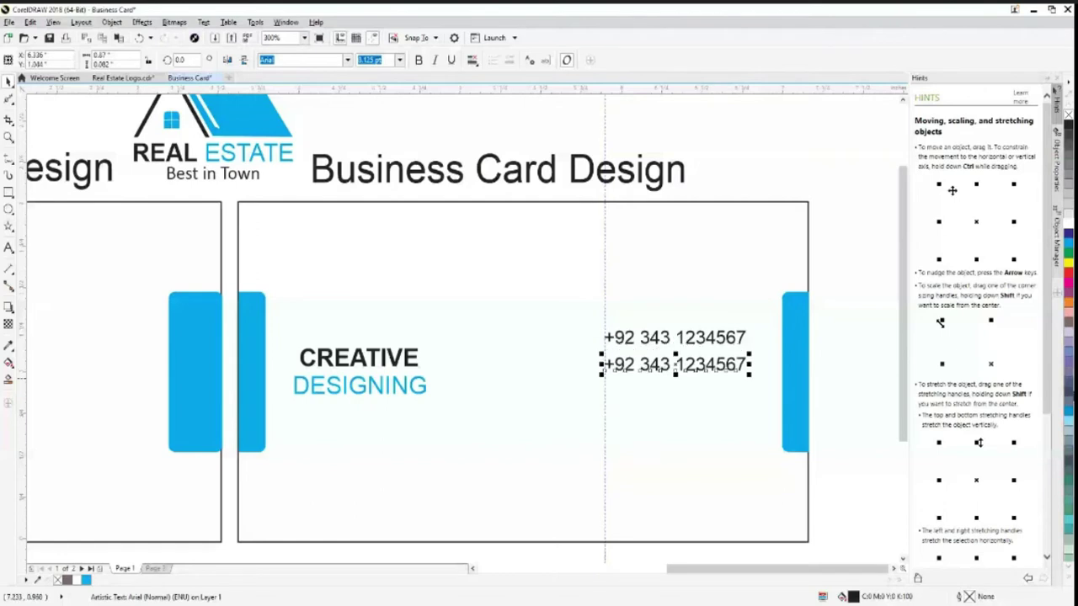
pyautogui.click(9, 248)
pyautogui.click(747, 367)
pyautogui.press('BackSpace')
pyautogui.press('BackSpace')
pyautogui.press('BackSpace')
pyautogui.press('BackSpace')
pyautogui.press('BackSpace')
pyautogui.press('BackSpace')
pyautogui.press('BackSpace')
pyautogui.press('BackSpace')
pyautogui.press('BackSpace')
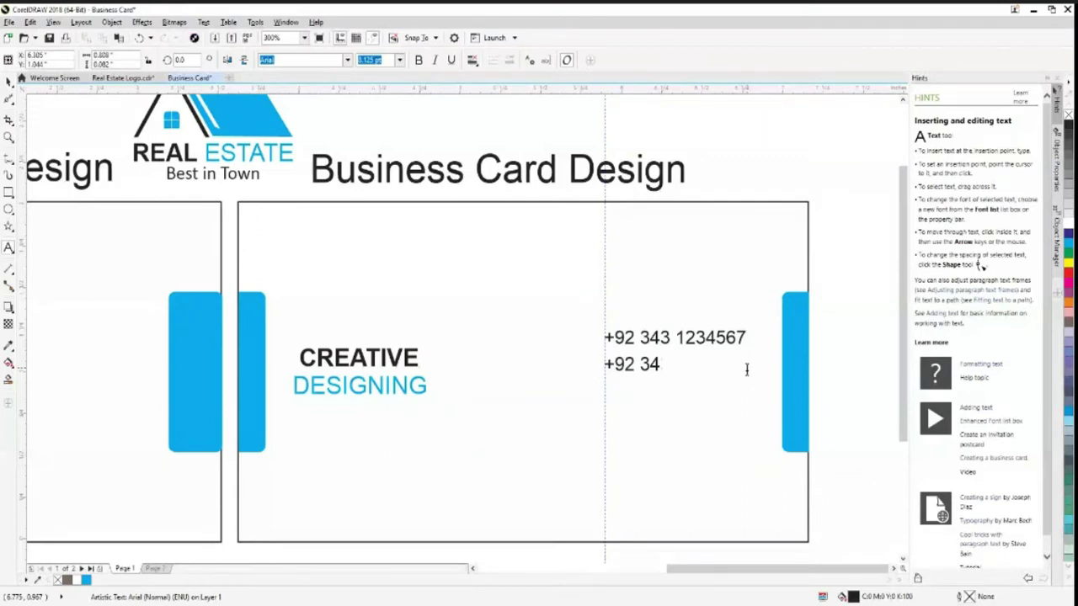
pyautogui.press('BackSpace')
pyautogui.press('BackSpace')
pyautogui.press('BackSpace')
pyautogui.press('BackSpace')
pyautogui.press('BackSpace')
pyautogui.press('BackSpace')
pyautogui.write('C')
pyautogui.press('BackSpace')
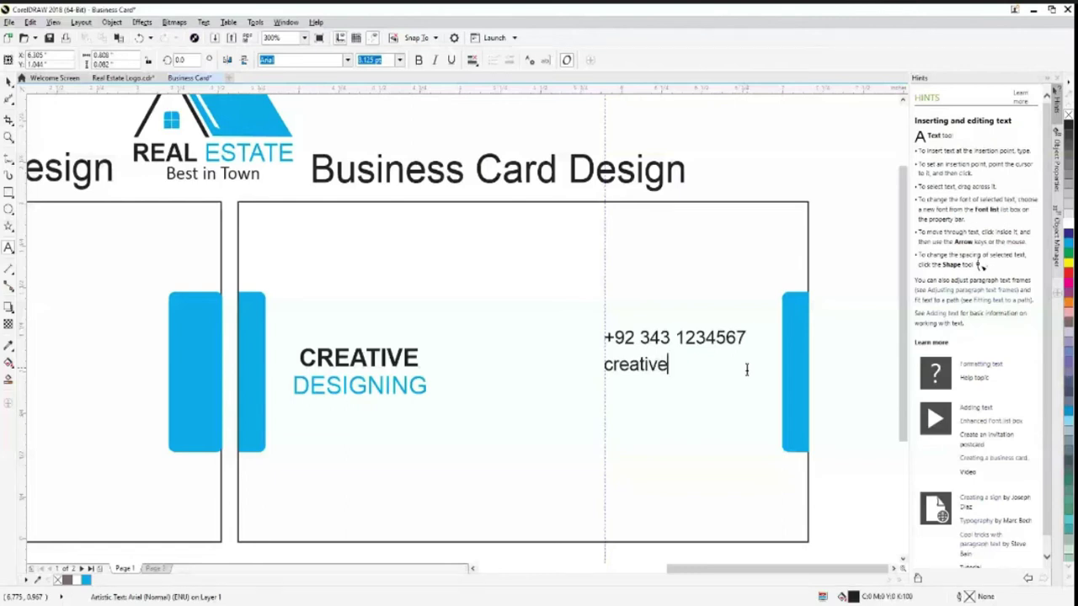
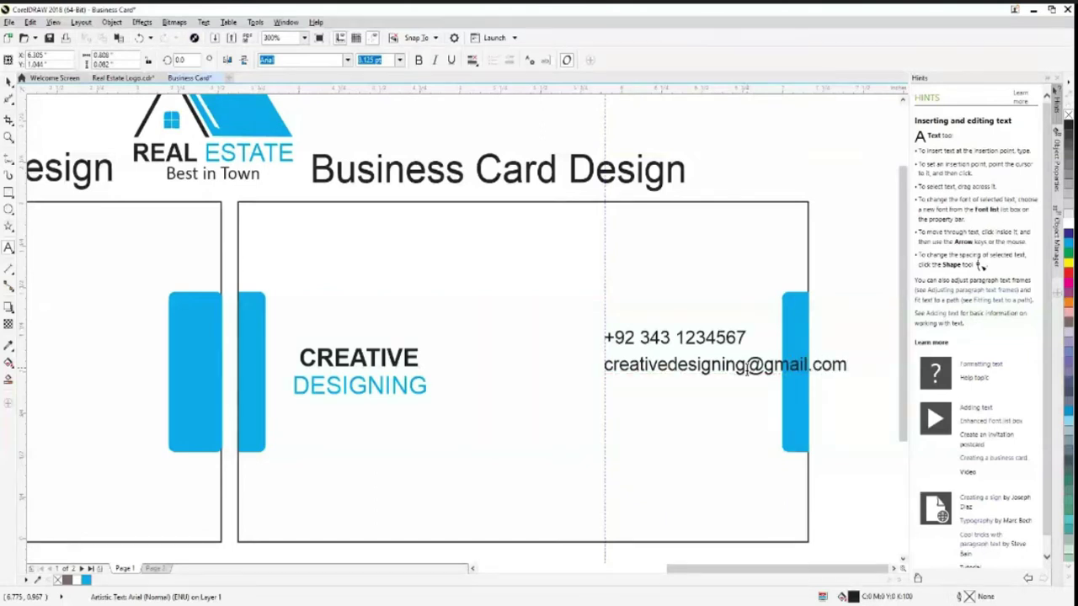
pyautogui.click(8, 81)
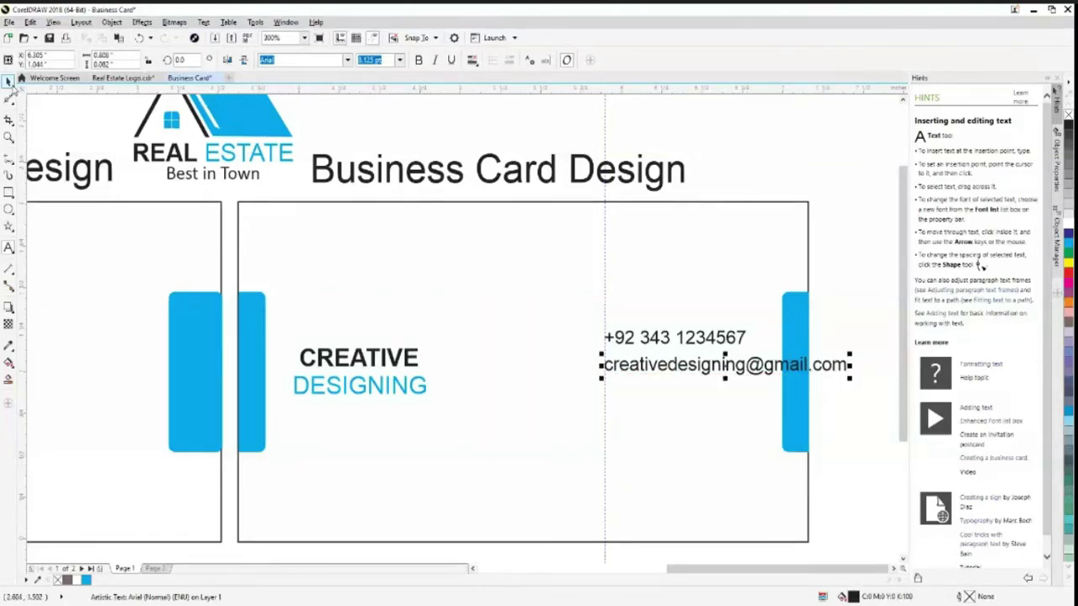
# Move the guide slightly left and shift the phone and e-mail lines left together
pyautogui.moveTo(604, 527); pyautogui.dragTo(547, 503)
pyautogui.click(724, 368)
pyautogui.keyDown('shift'); pyautogui.click(693, 337); pyautogui.keyUp('shift')
pyautogui.moveTo(693, 337); pyautogui.dragTo(651, 336)
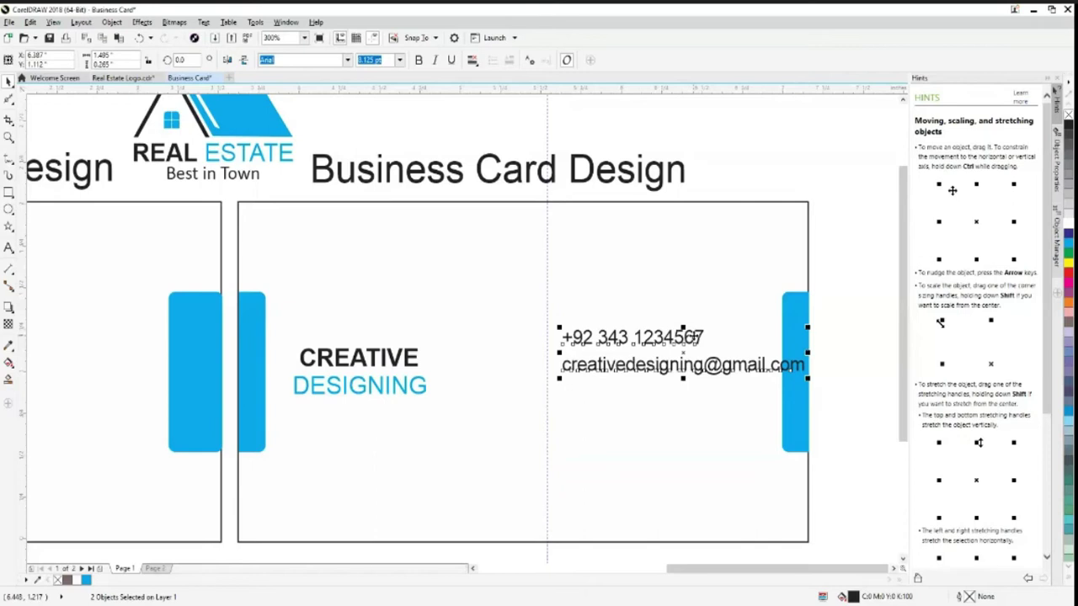
pyautogui.click(588, 369)
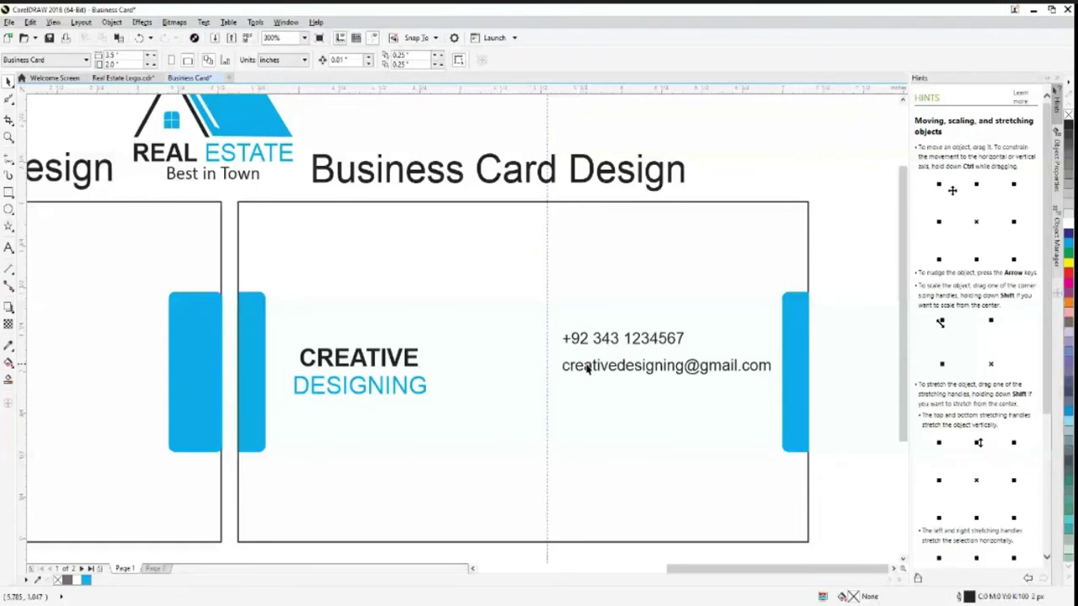
# Reposition the vertical guide near the middle of the card
pyautogui.moveTo(588, 369); pyautogui.dragTo(554, 367)
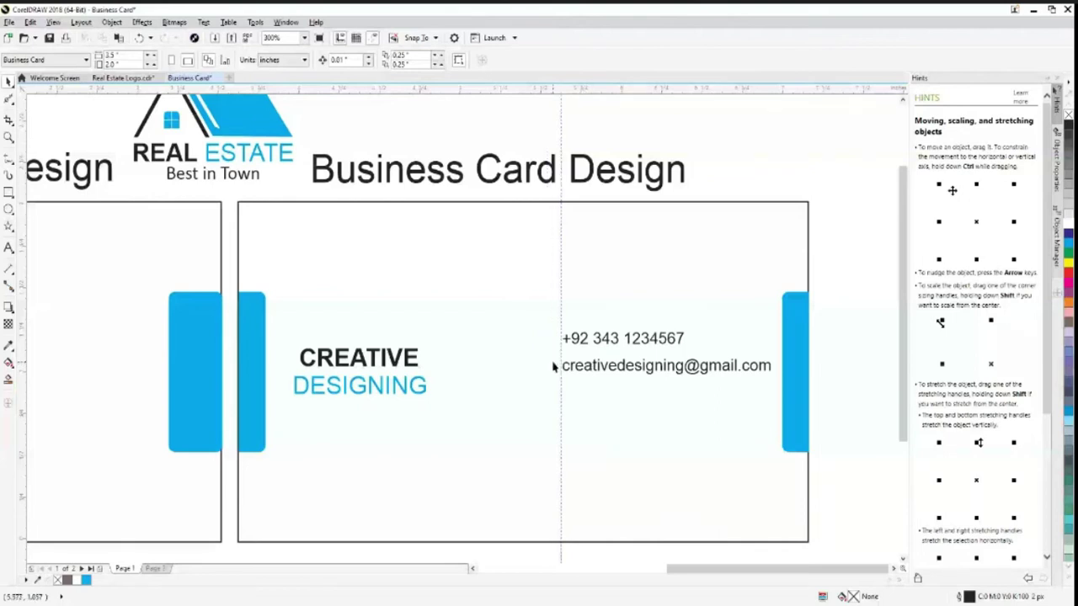
pyautogui.moveTo(554, 366); pyautogui.dragTo(527, 469)
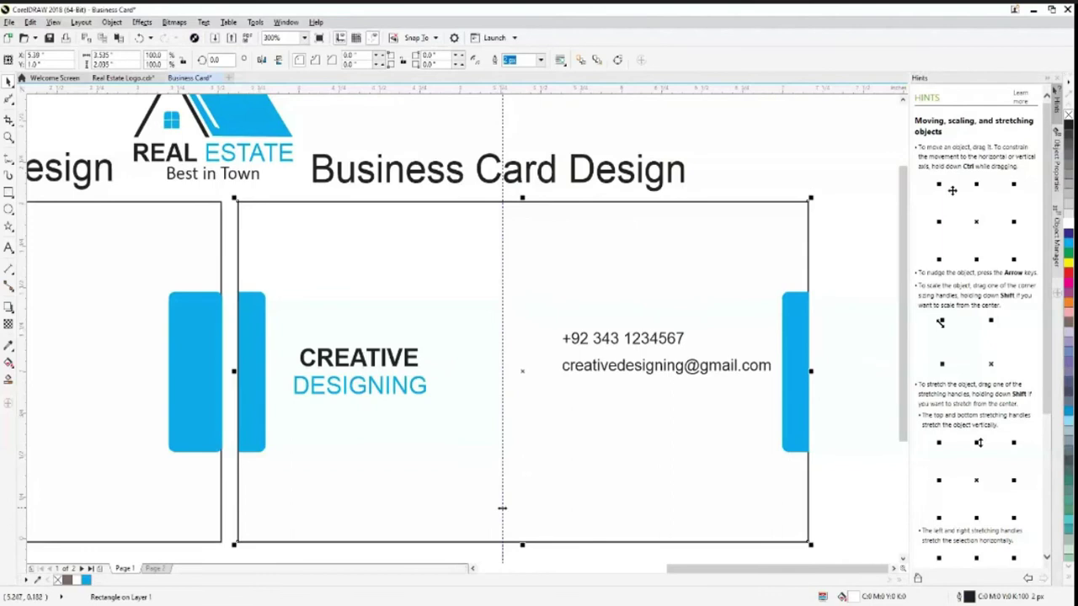
pyautogui.moveTo(506, 512); pyautogui.dragTo(520, 522)
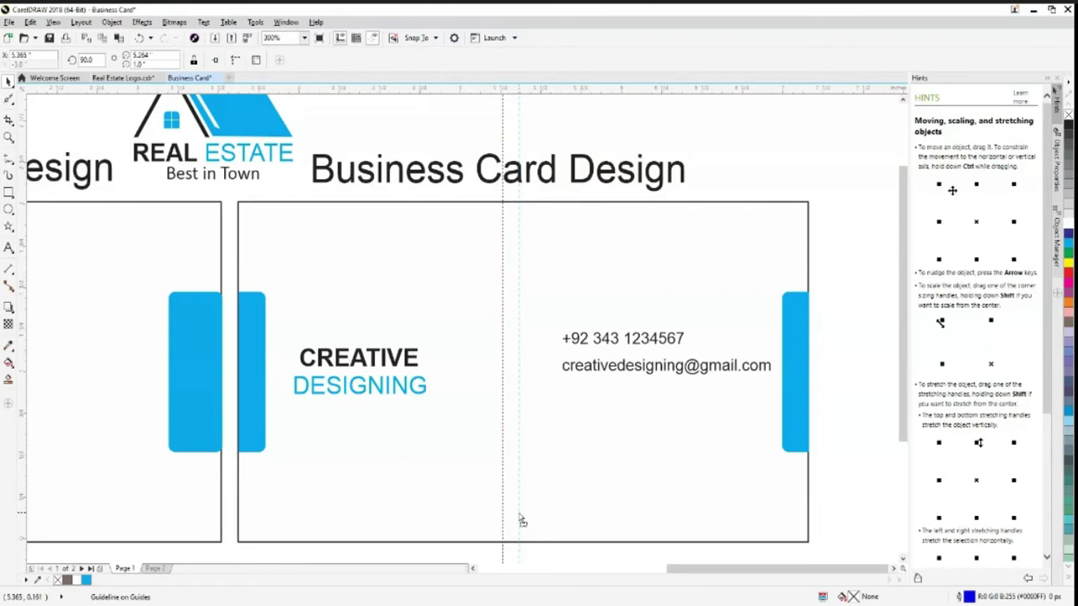
pyautogui.moveTo(521, 522); pyautogui.dragTo(521, 522)
pyautogui.click(512, 310)
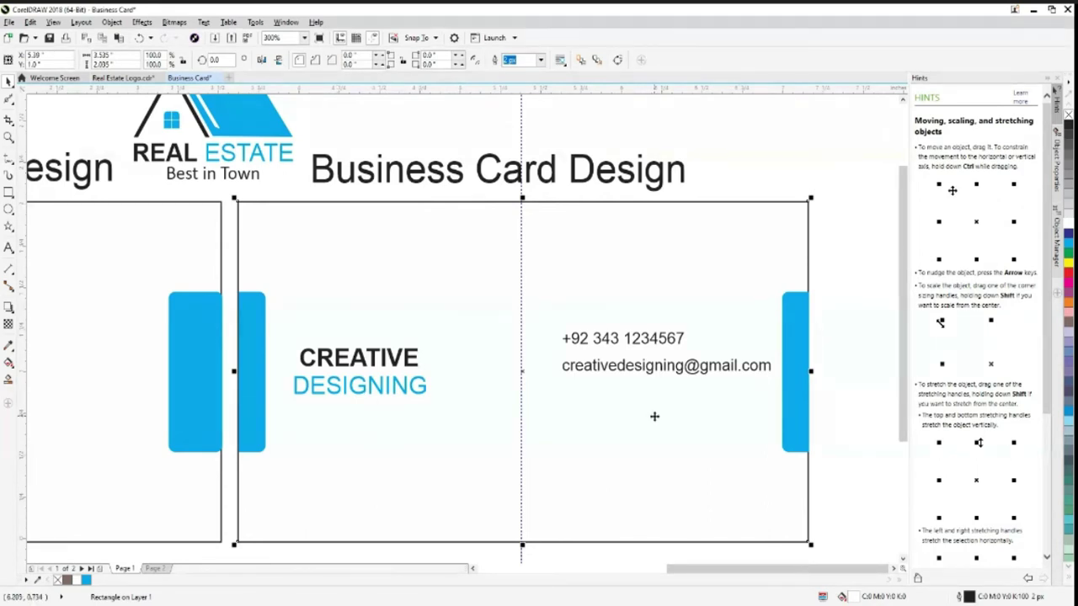
pyautogui.click(597, 367)
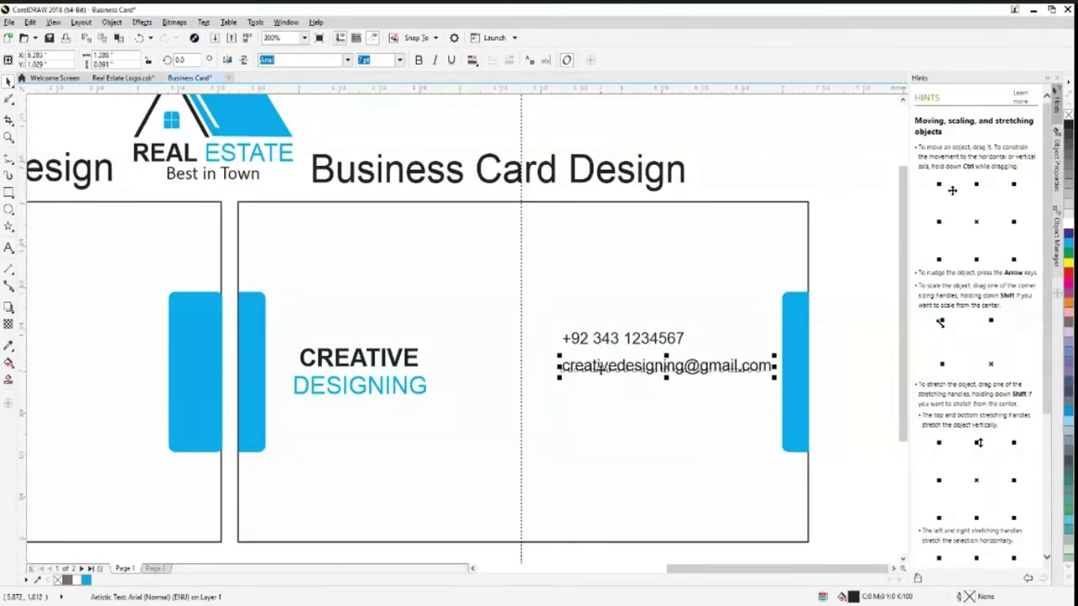
# Copy the e-mail line just below itself and clear its text
pyautogui.moveTo(599, 369); pyautogui.dragTo(602, 381)
pyautogui.click(8, 247)
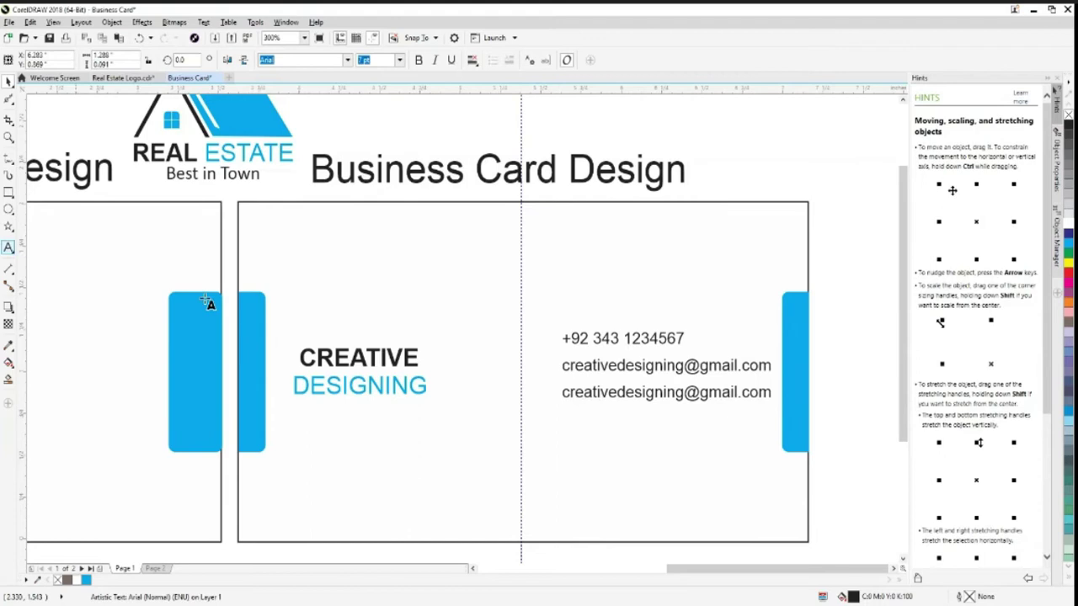
pyautogui.click(779, 401)
pyautogui.press('BackSpace')
pyautogui.press('BackSpace')
pyautogui.press('BackSpace')
pyautogui.press('BackSpace')
pyautogui.press('BackSpace')
pyautogui.press('BackSpace')
pyautogui.press('BackSpace')
pyautogui.press('BackSpace')
pyautogui.press('BackSpace')
pyautogui.press('BackSpace')
pyautogui.press('BackSpace')
pyautogui.press('BackSpace')
pyautogui.press('BackSpace')
pyautogui.press('BackSpace')
pyautogui.press('BackSpace')
pyautogui.press('BackSpace')
pyautogui.press('BackSpace')
pyautogui.press('BackSpace')
pyautogui.press('BackSpace')
pyautogui.press('BackSpace')
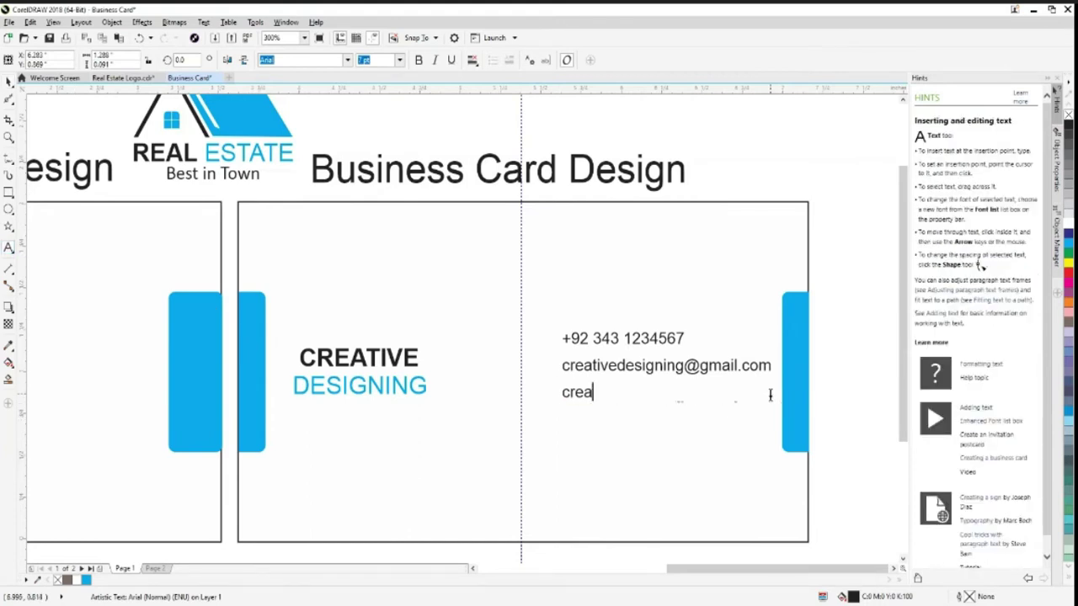
pyautogui.press('BackSpace')
pyautogui.press('BackSpace')
pyautogui.press('BackSpace')
pyautogui.press('BackSpace')
# Type the house, street and block address, with city and country on a second line
pyautogui.write('Street No')
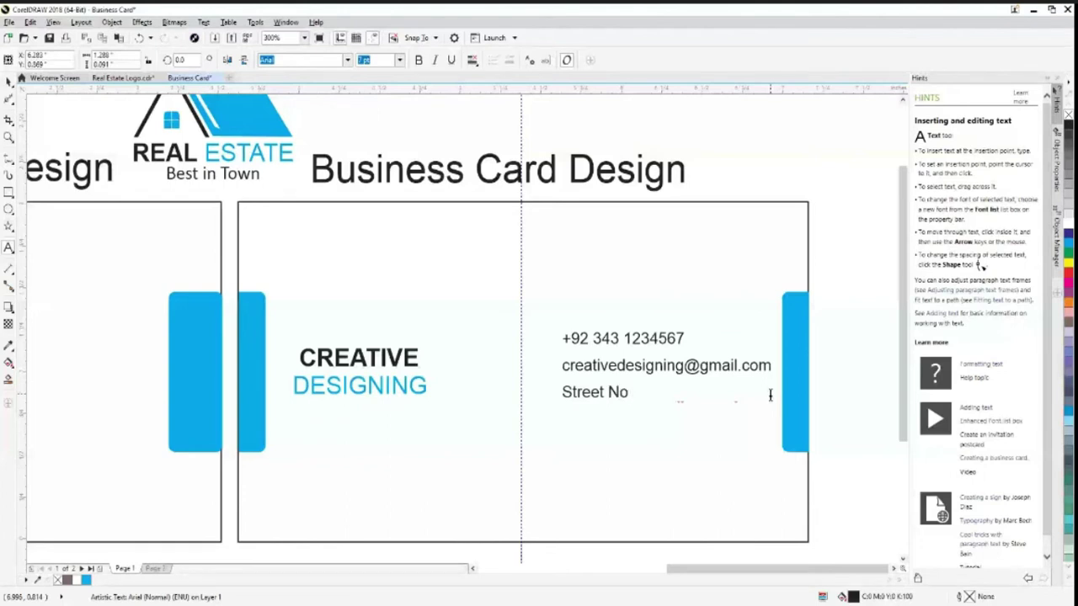
pyautogui.write(' 8, ')
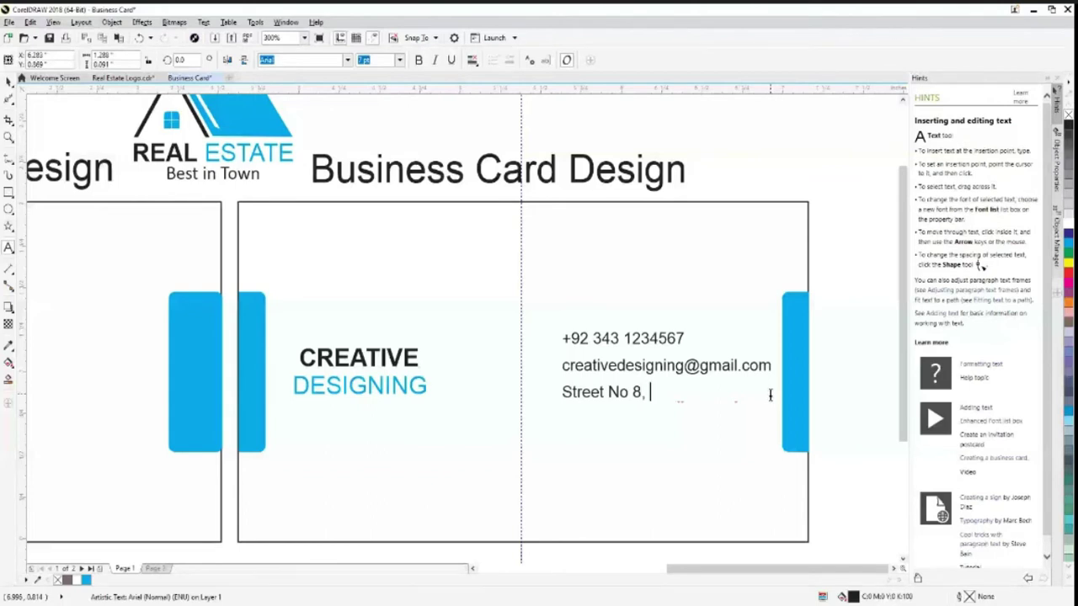
pyautogui.write('House')
pyautogui.press('BackSpace')
pyautogui.press('BackSpace')
pyautogui.press('BackSpace')
pyautogui.press('BackSpace')
pyautogui.press('BackSpace')
pyautogui.press('BackSpace')
pyautogui.press('BackSpace')
pyautogui.press('BackSpace')
pyautogui.press('BackSpace')
pyautogui.press('BackSpace')
pyautogui.press('BackSpace')
pyautogui.press('BackSpace')
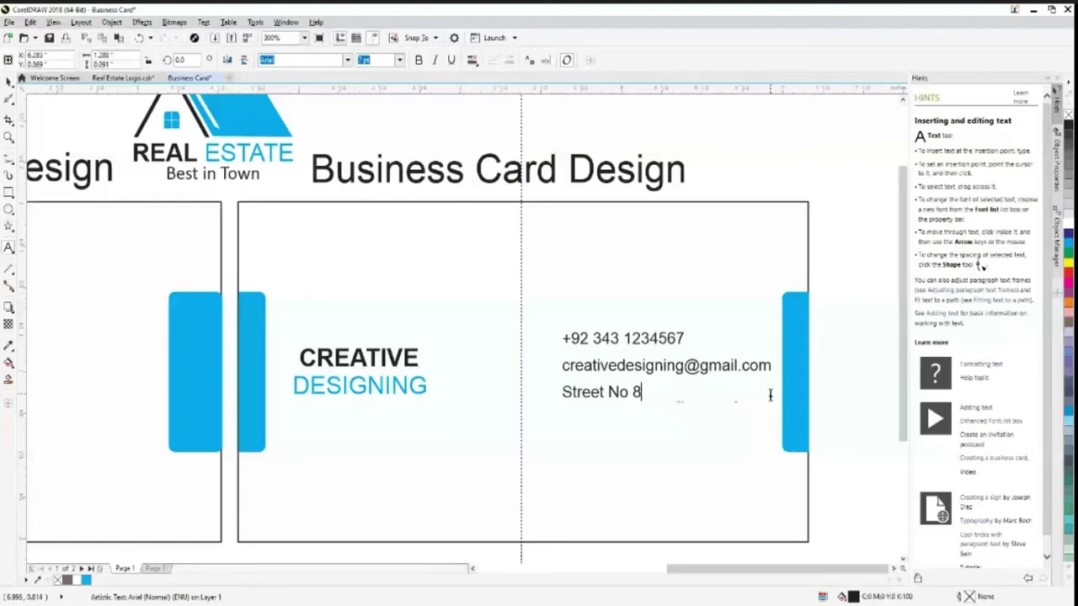
pyautogui.press('BackSpace')
pyautogui.press('BackSpace')
pyautogui.press('BackSpace')
pyautogui.press('BackSpace')
pyautogui.press('BackSpace')
pyautogui.press('BackSpace')
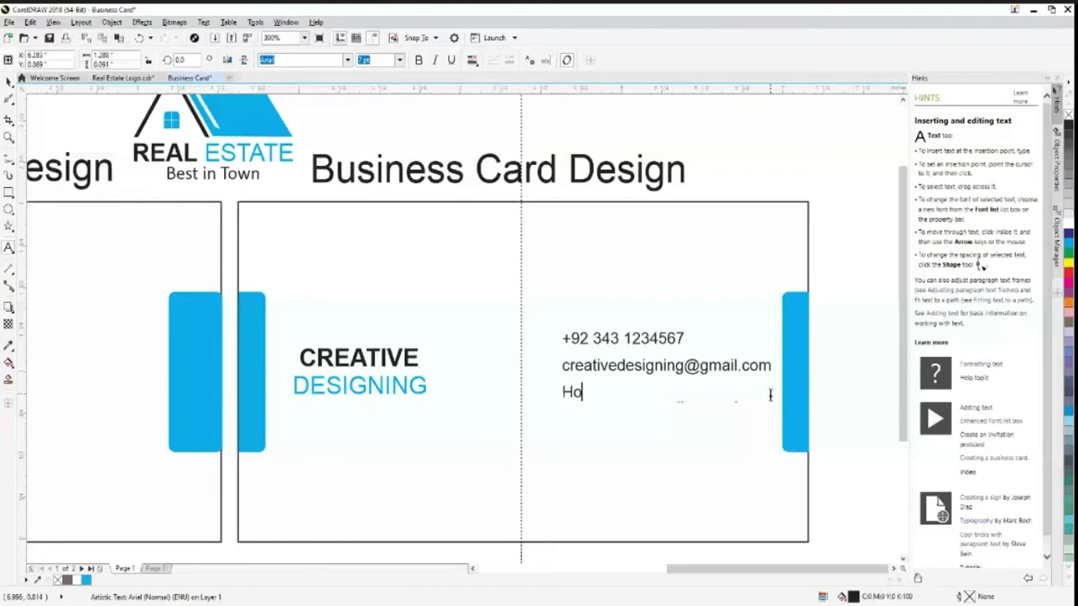
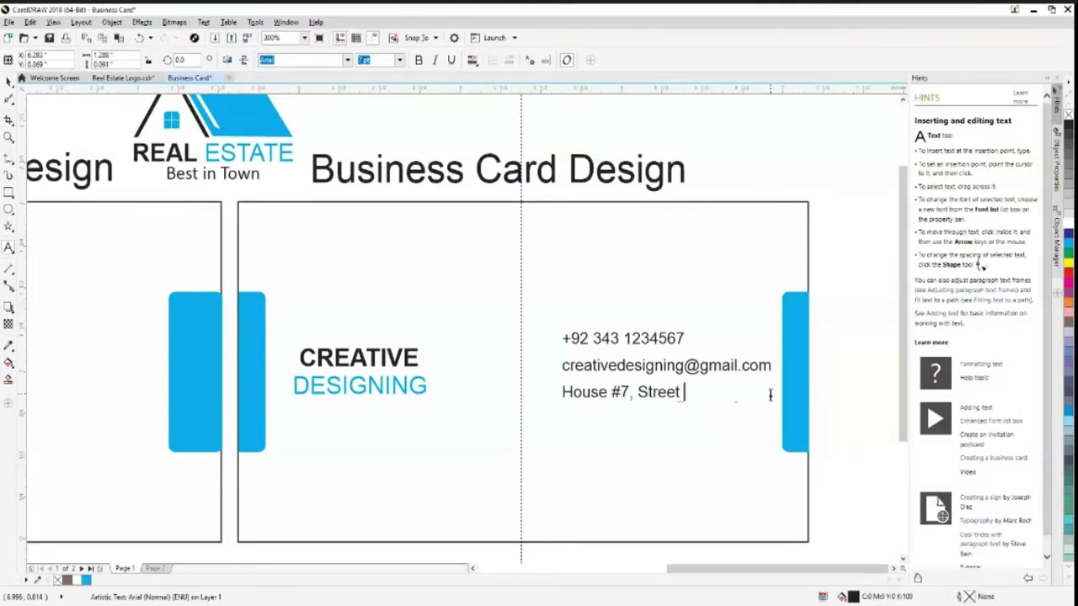
pyautogui.press('Return')
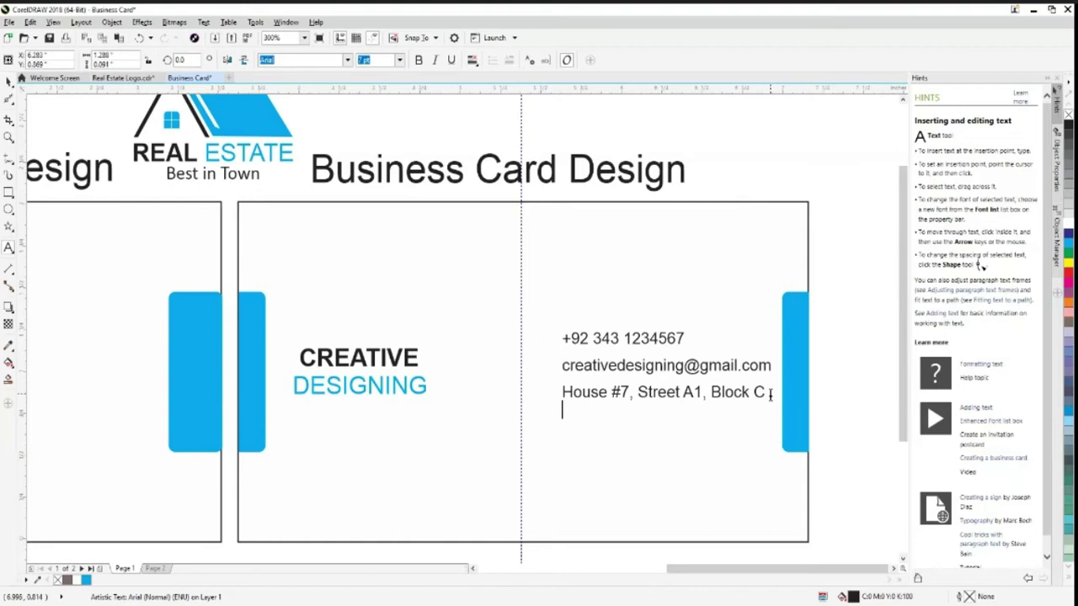
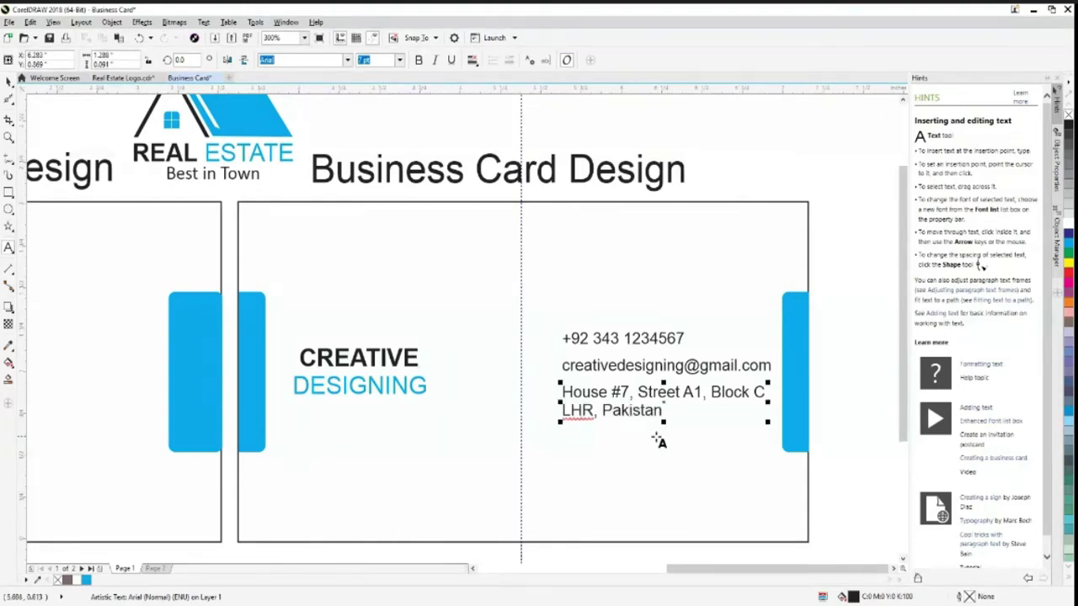
pyautogui.click(8, 80)
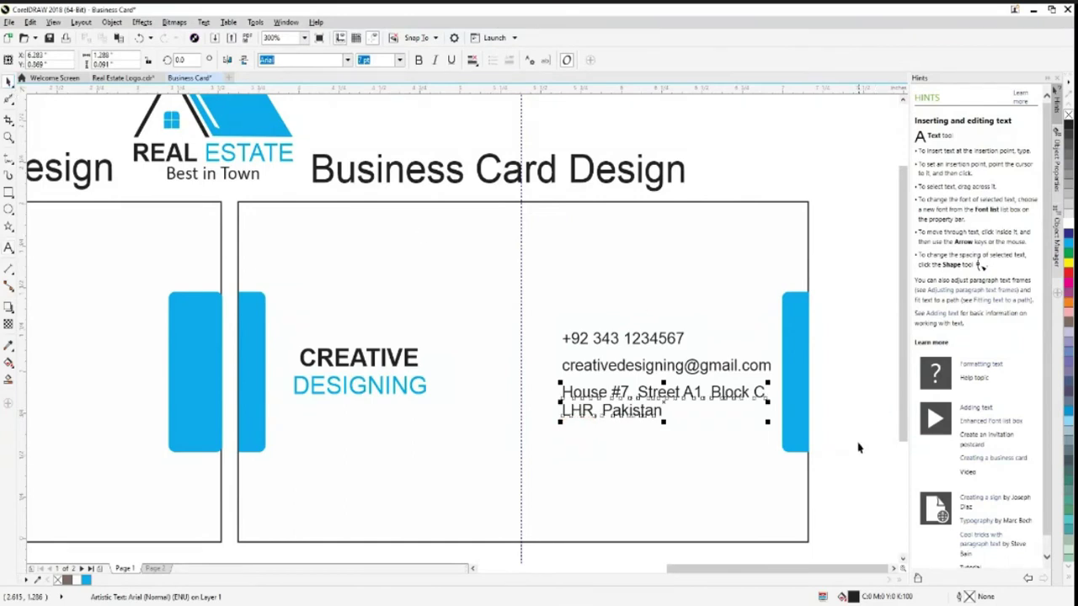
pyautogui.click(860, 450)
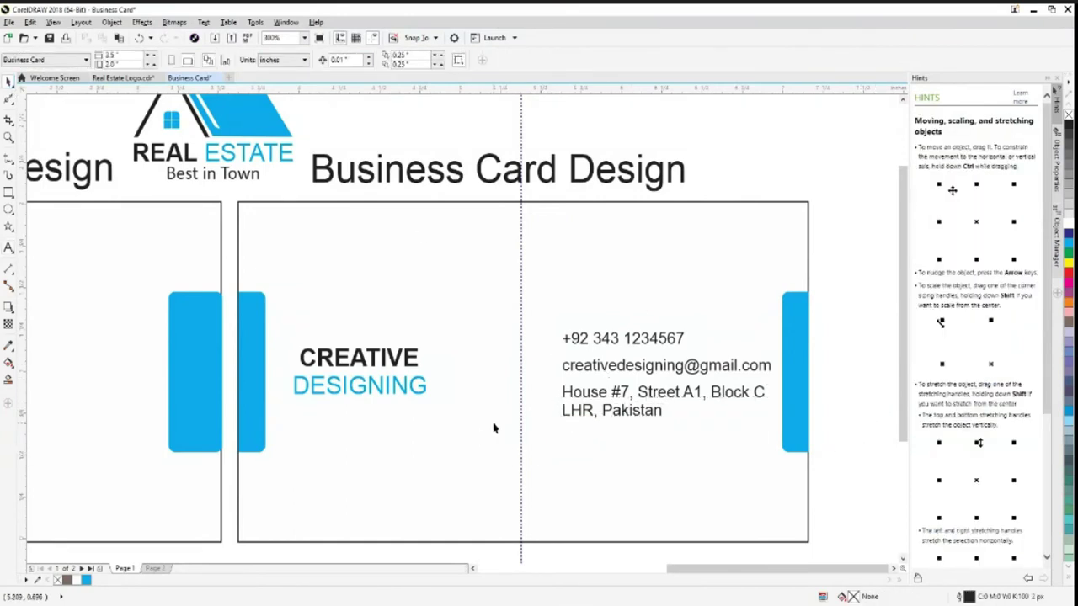
pyautogui.scroll(-2, 494, 429)
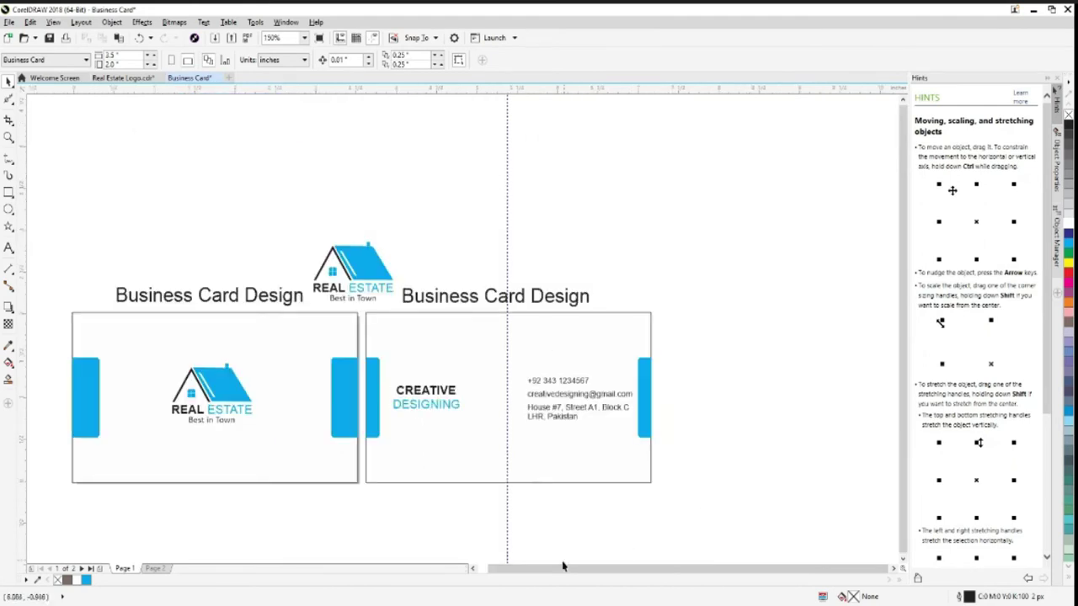
pyautogui.hscroll(-2, 574, 572)
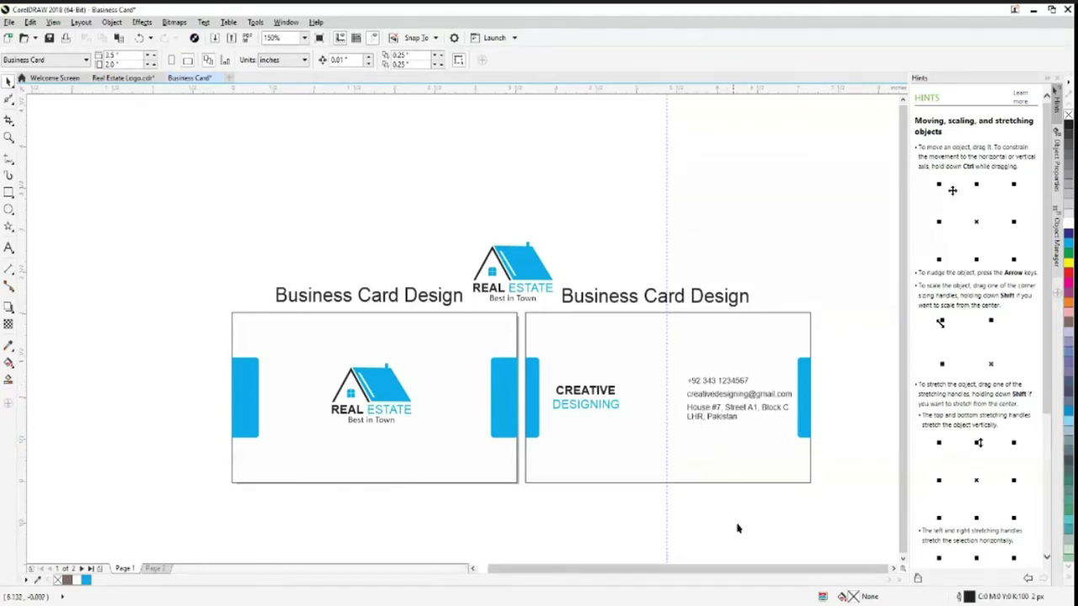
pyautogui.scroll(2, 782, 546)
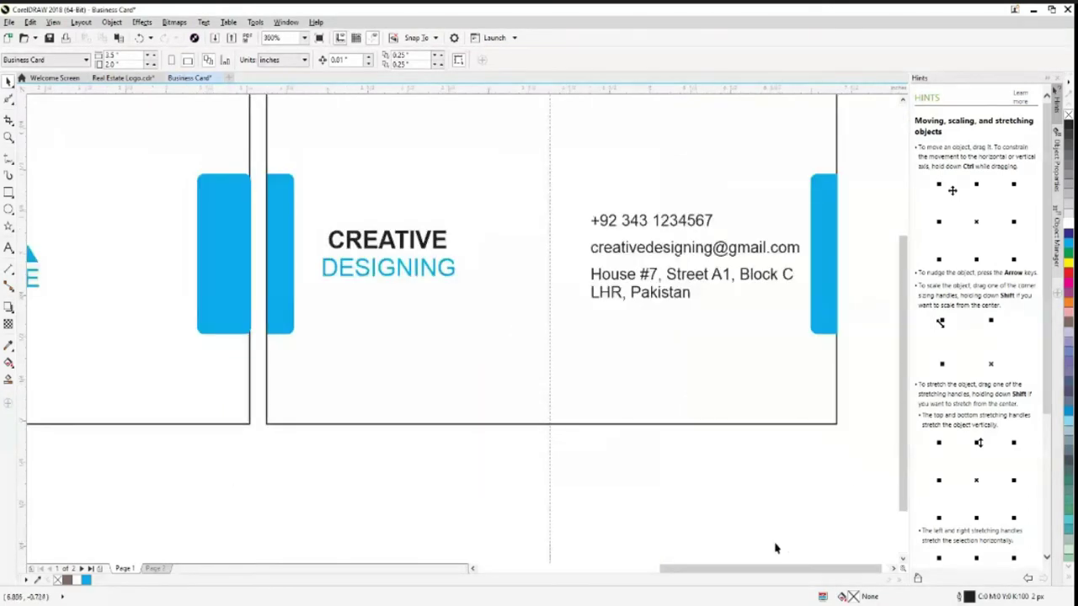
pyautogui.moveTo(905, 486); pyautogui.dragTo(904, 419)
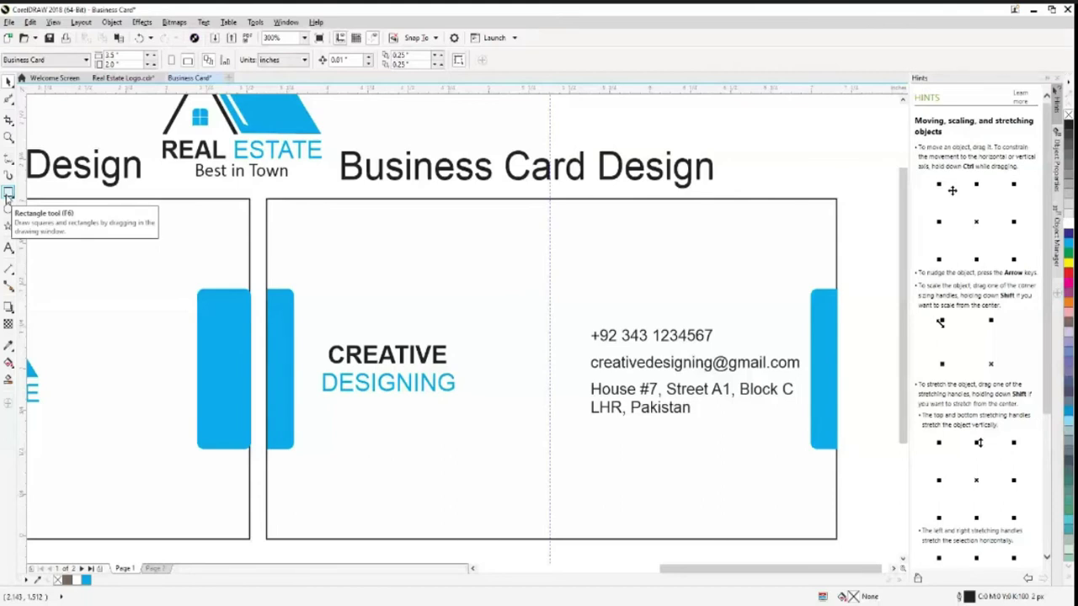
# Draw a small upright rectangle and round its corners to 0.31" to form a capsule
pyautogui.click(7, 196)
pyautogui.click(42, 198)
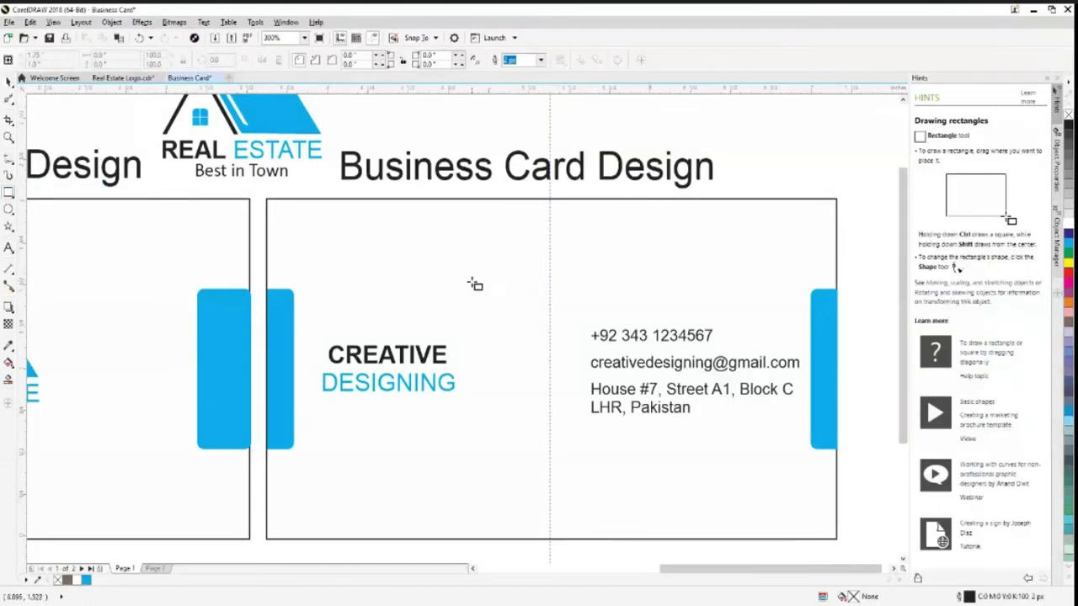
pyautogui.moveTo(477, 262); pyautogui.dragTo(518, 339)
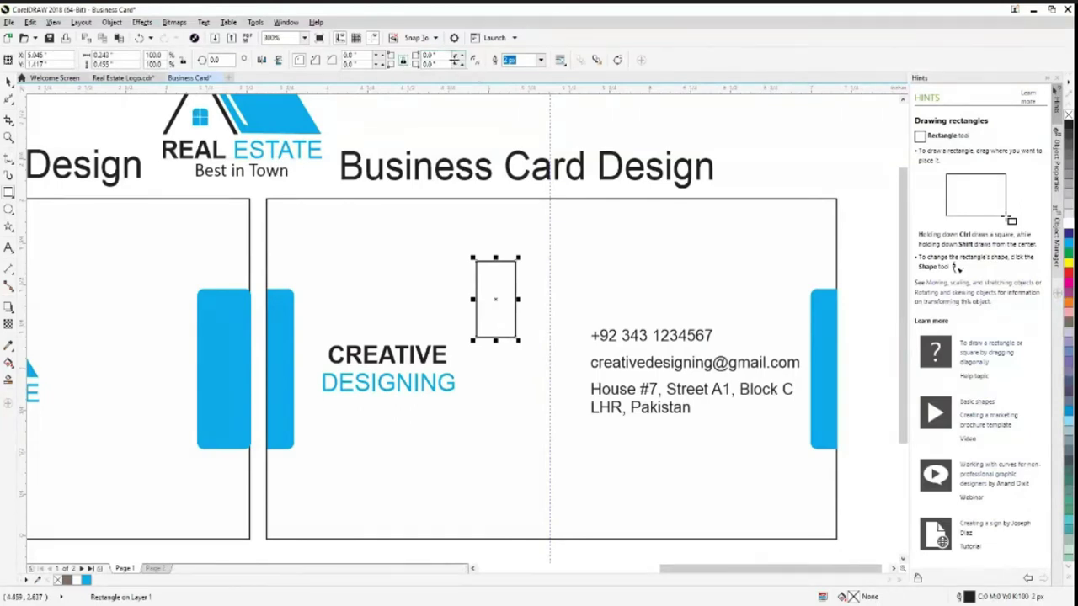
pyautogui.click(461, 55)
pyautogui.click(461, 55)
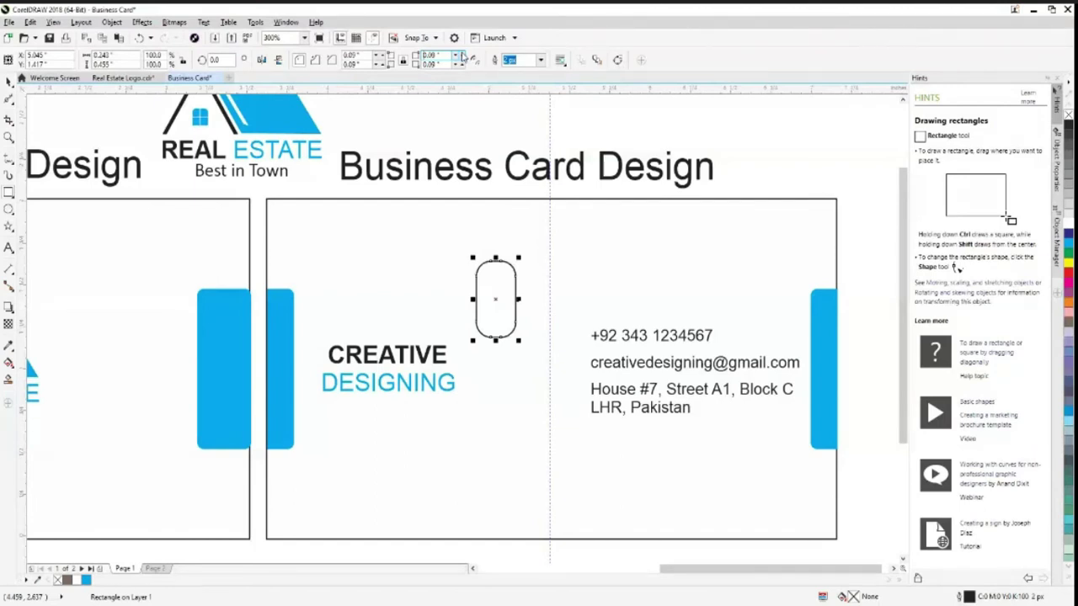
pyautogui.click(460, 55)
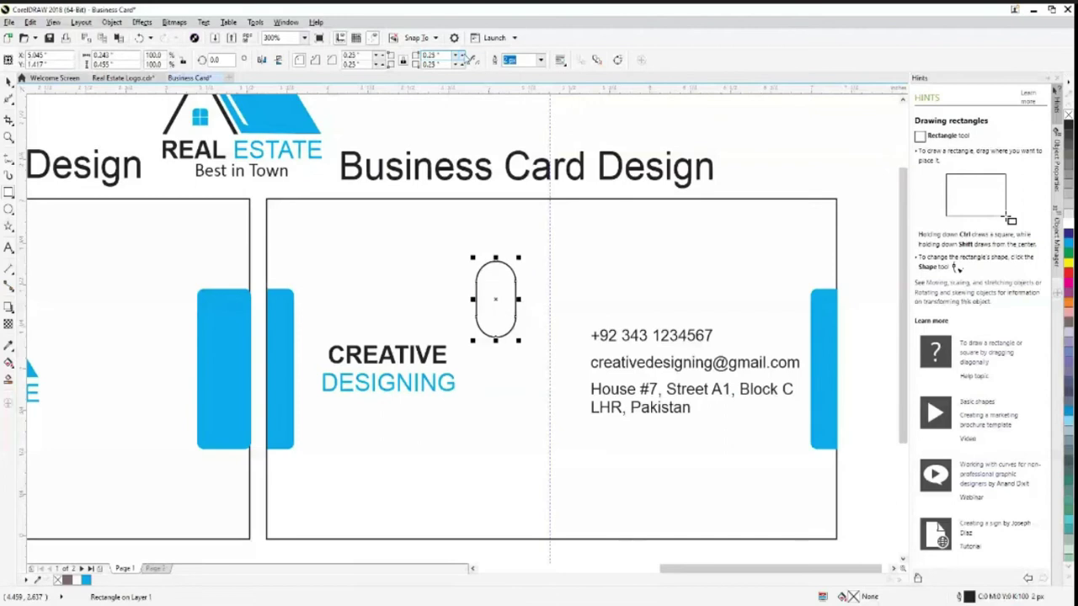
pyautogui.click(461, 55)
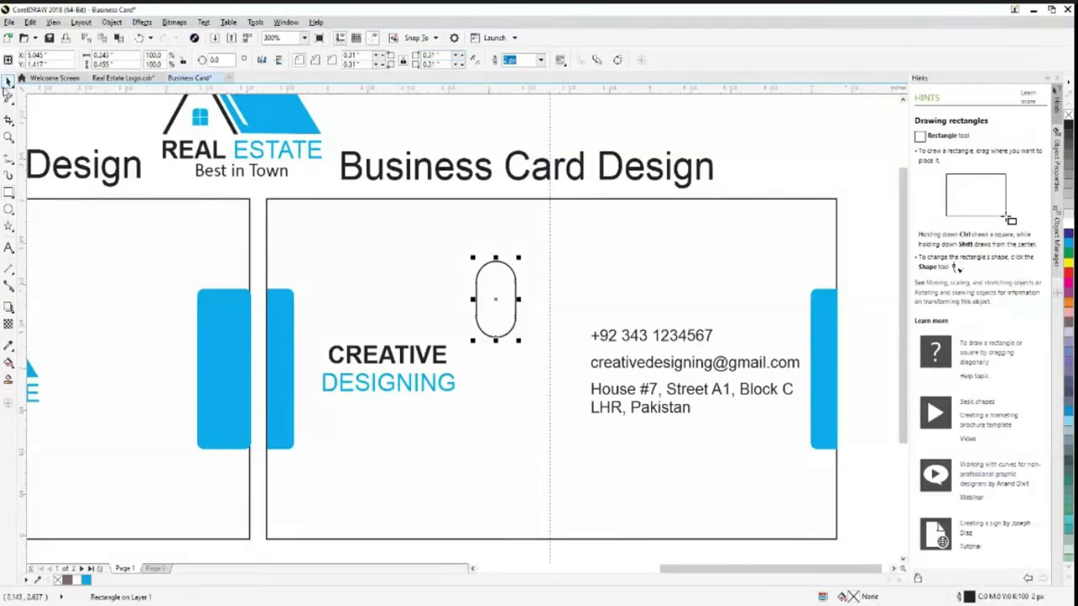
# Scale a smaller copy of the capsule inside the original to make an inner oval
pyautogui.click(531, 401)
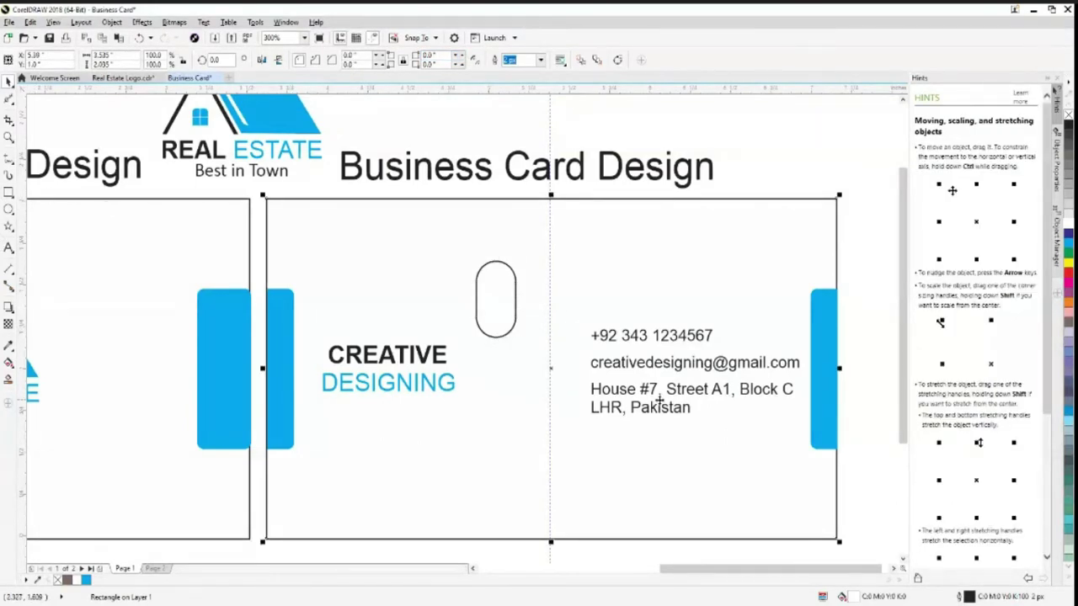
pyautogui.click(500, 340)
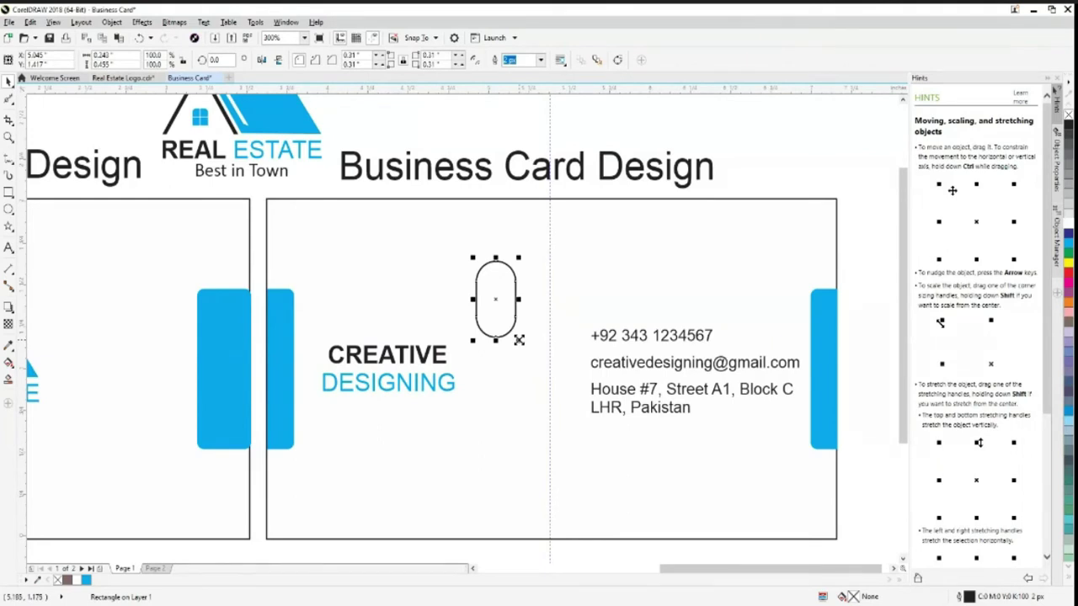
pyautogui.moveTo(519, 339); pyautogui.dragTo(512, 329)
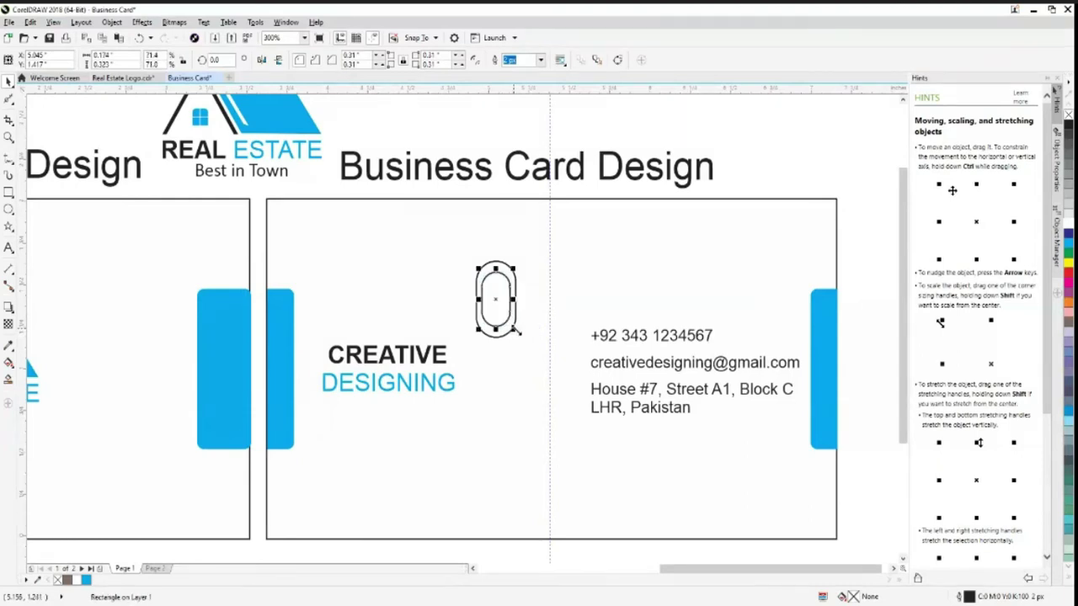
pyautogui.click(512, 379)
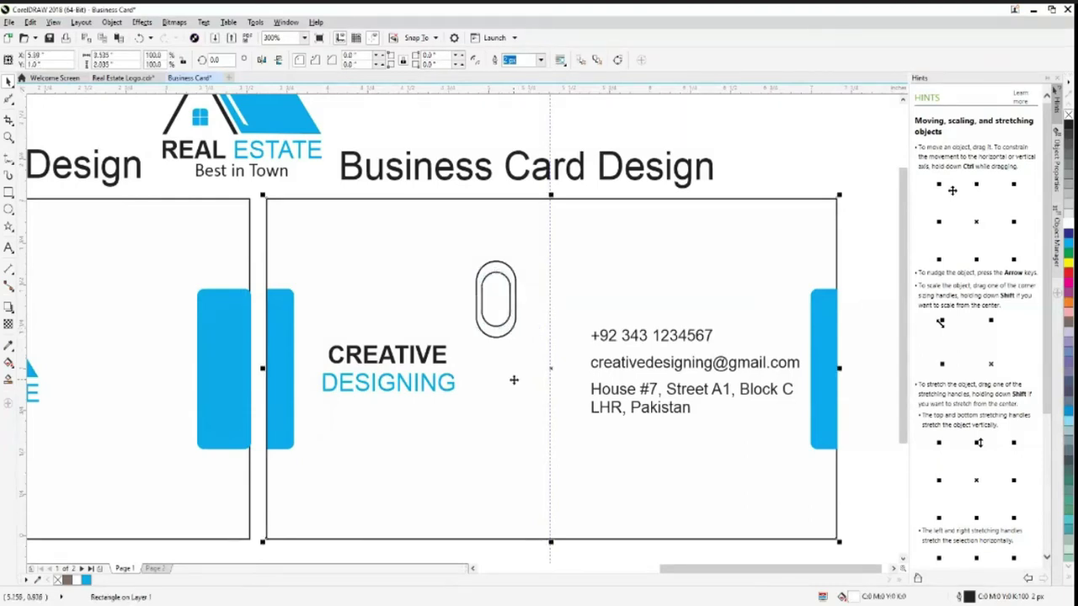
pyautogui.click(495, 337)
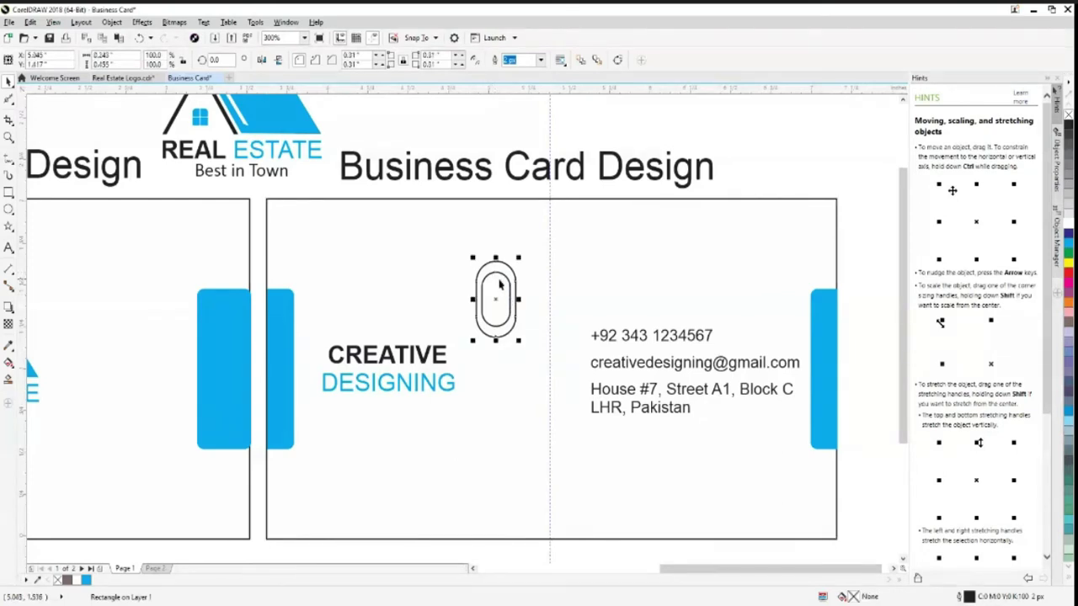
pyautogui.click(443, 276)
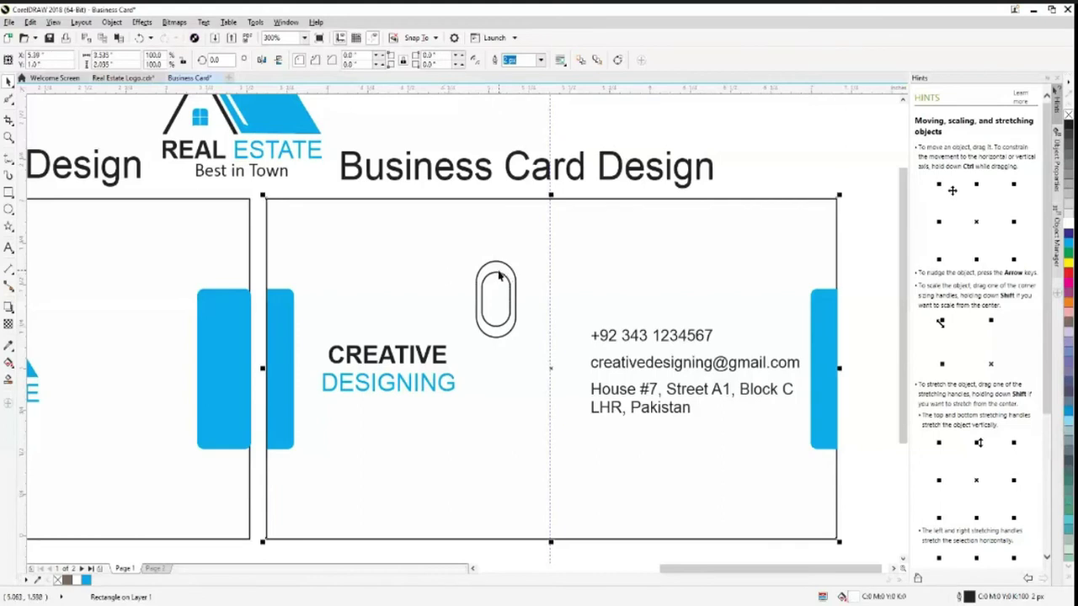
pyautogui.click(496, 334)
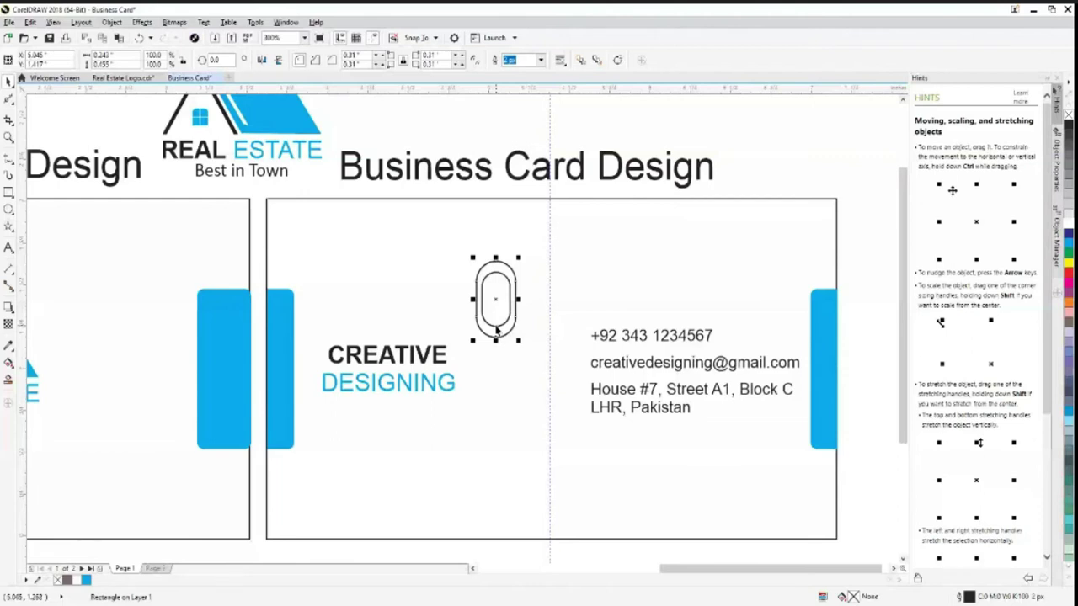
pyautogui.moveTo(496, 340); pyautogui.dragTo(496, 320)
pyautogui.click(515, 287)
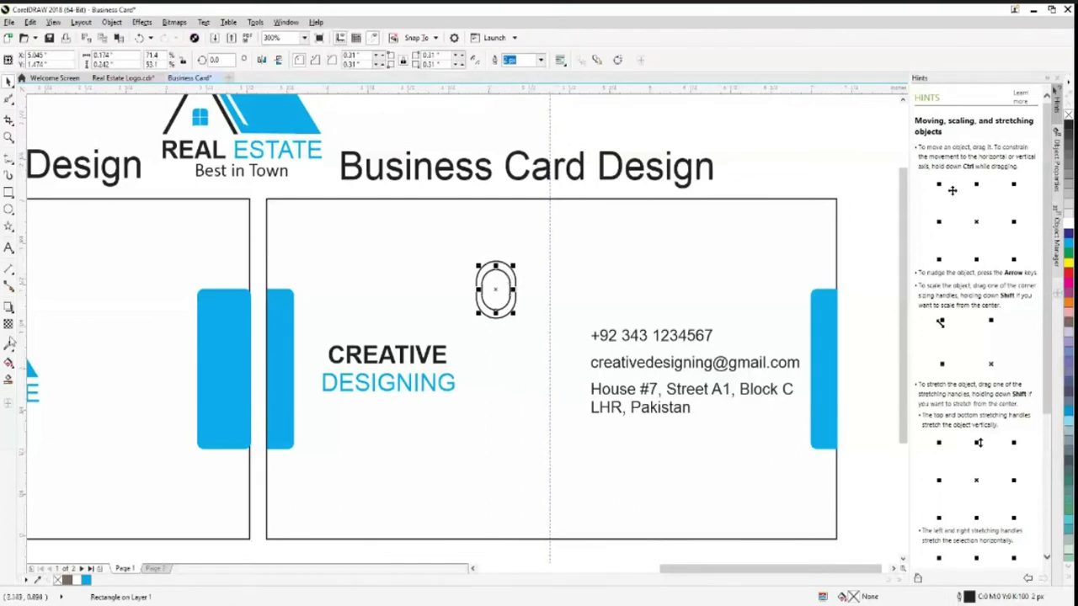
# Draw a tall narrow rectangle over the capsule's right side, shrink the inner oval, and select both
pyautogui.click(8, 190)
pyautogui.moveTo(495, 236)
pyautogui.mouseDown()
pyautogui.moveTo(512, 353)
pyautogui.moveTo(526, 364)
pyautogui.mouseUp()
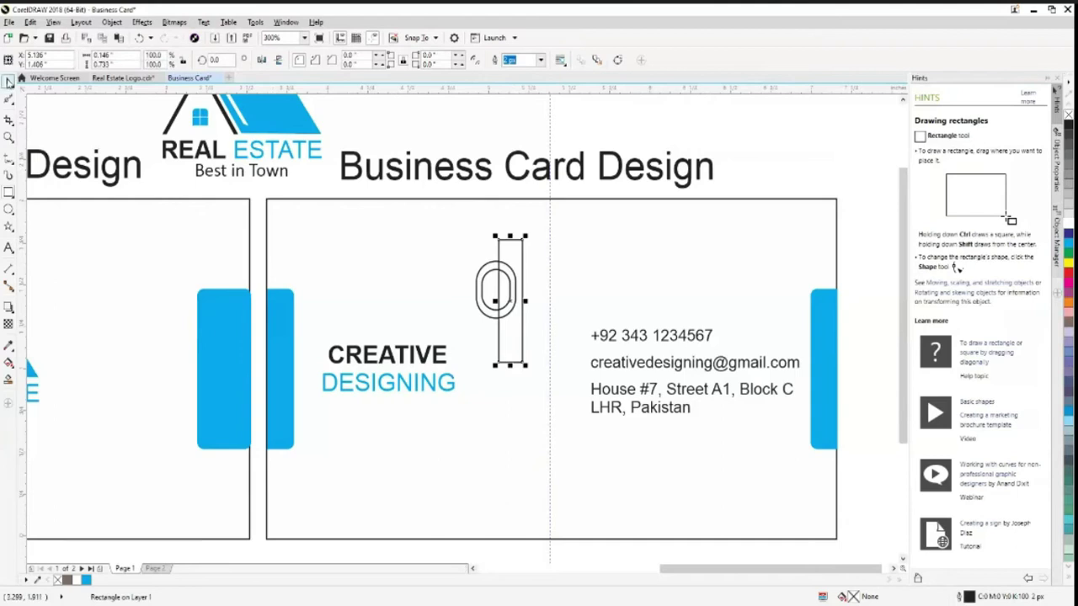
pyautogui.click(8, 80)
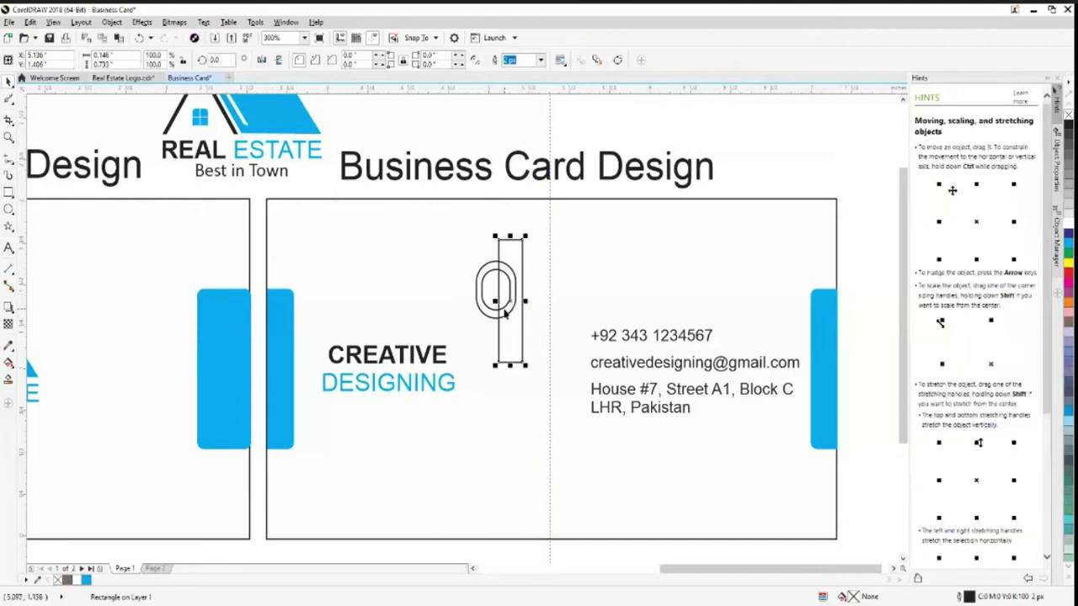
pyautogui.press('Left')
pyautogui.press('Left')
pyautogui.press('Left')
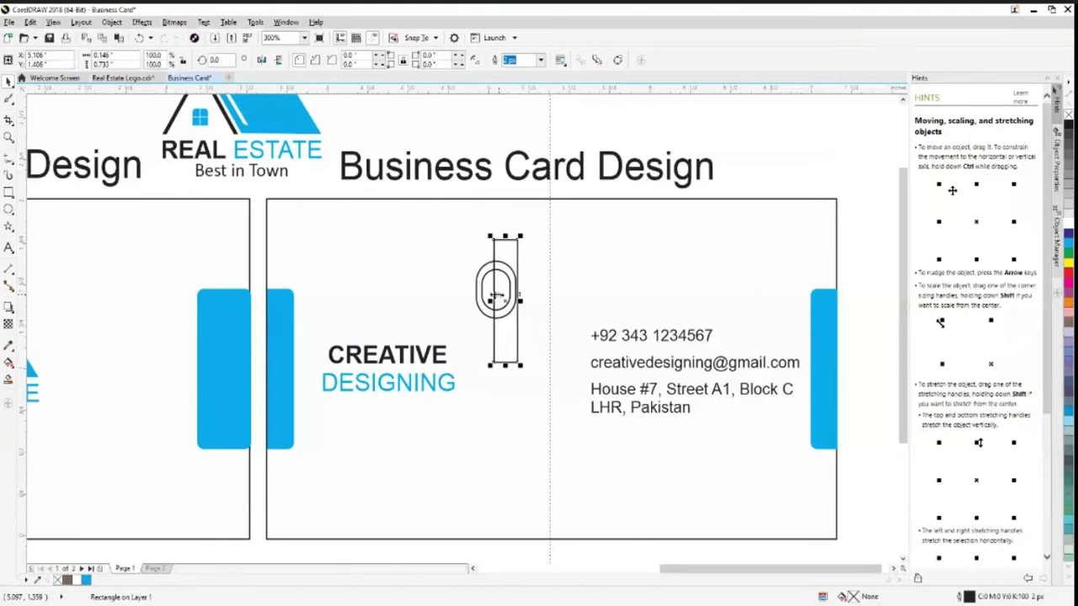
pyautogui.press('Right')
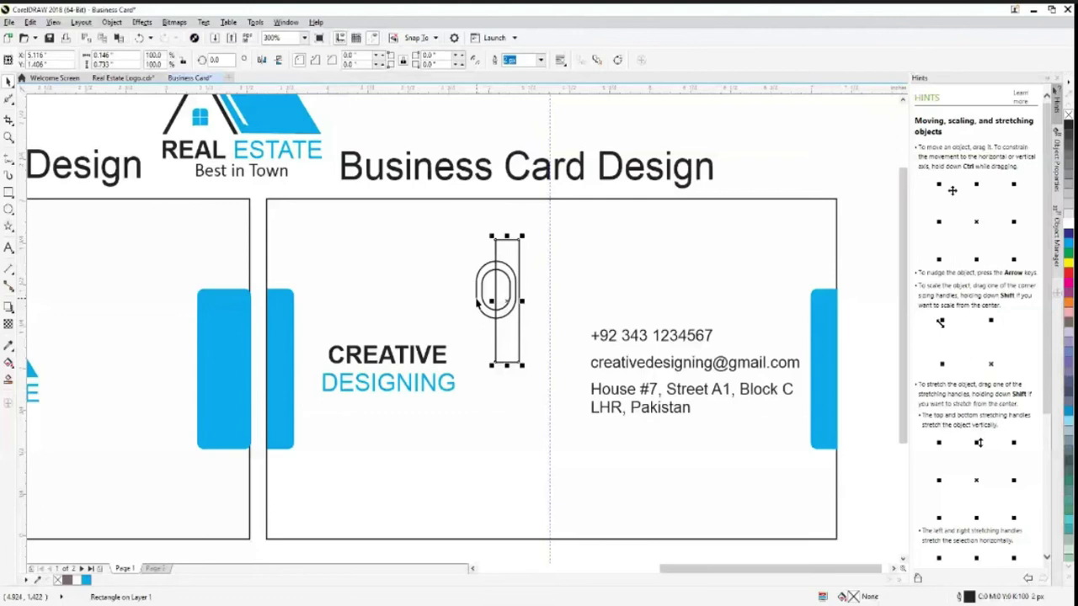
pyautogui.click(489, 316)
pyautogui.moveTo(504, 318); pyautogui.dragTo(489, 307)
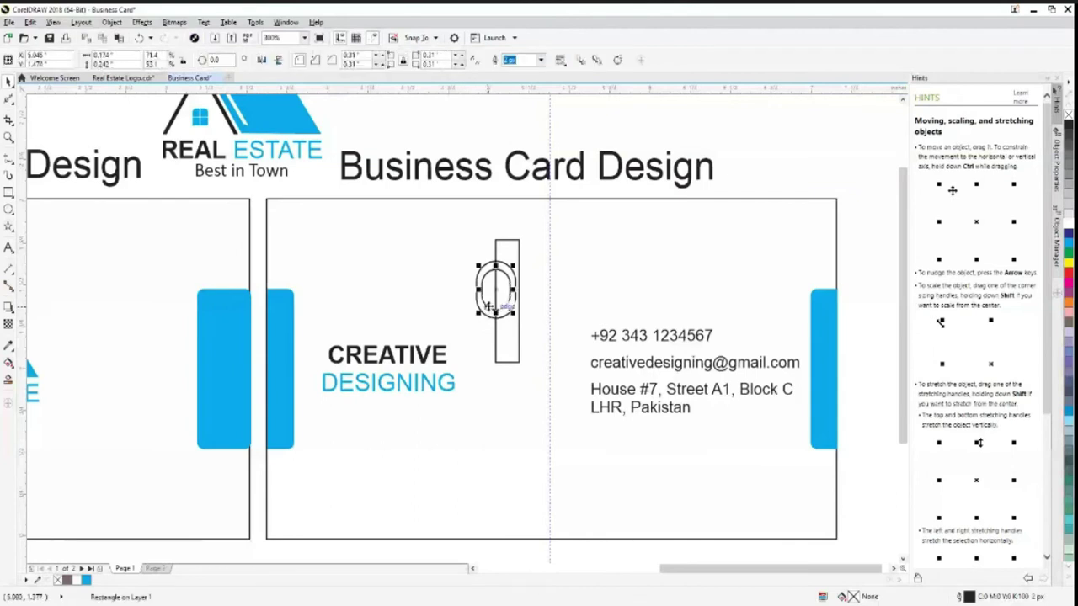
pyautogui.keyDown('shift'); pyautogui.click(506, 245); pyautogui.keyUp('shift')
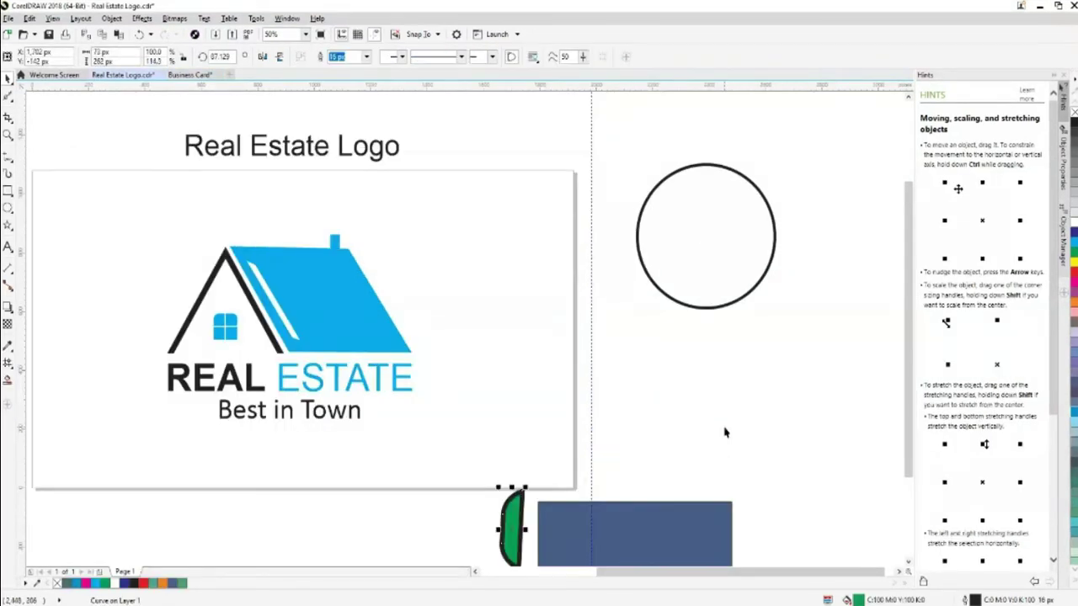
# Draw a polygon below the circle, reduce it to 3 sides, and flip it downward
pyautogui.click(8, 208)
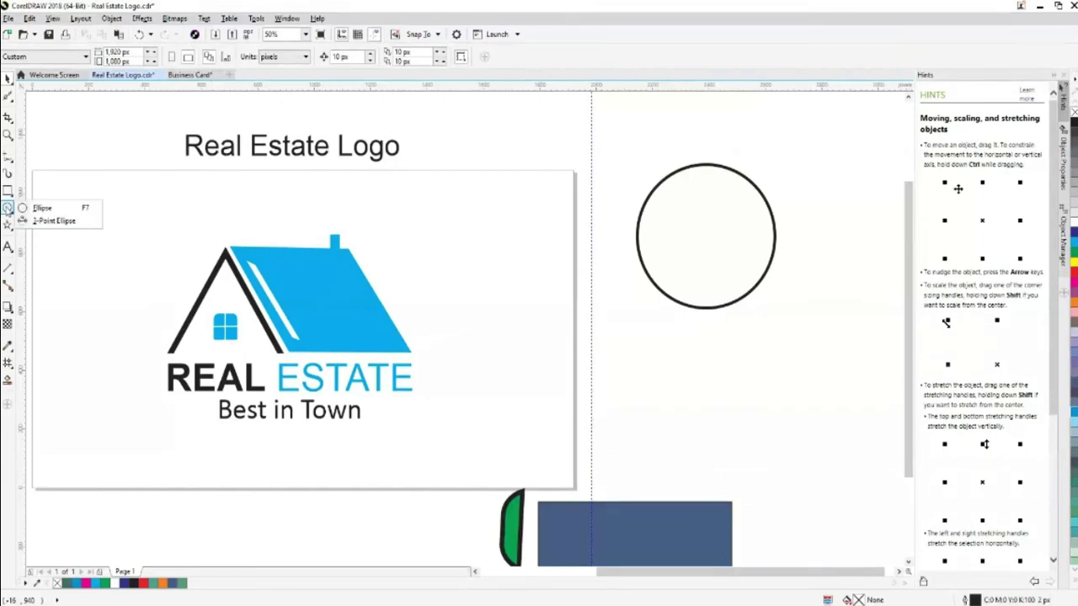
pyautogui.click(8, 209)
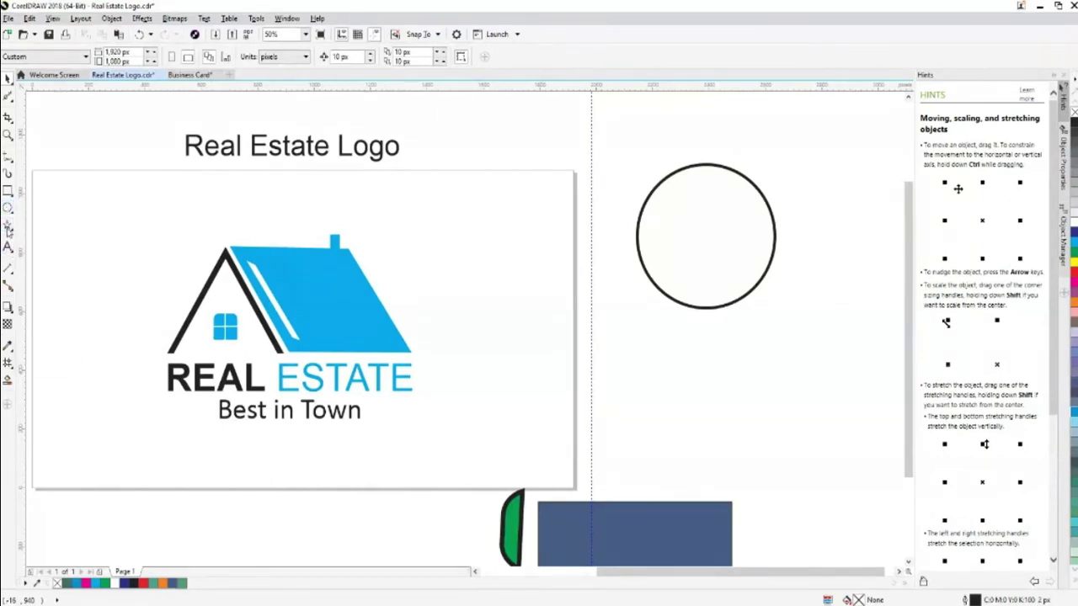
pyautogui.click(8, 227)
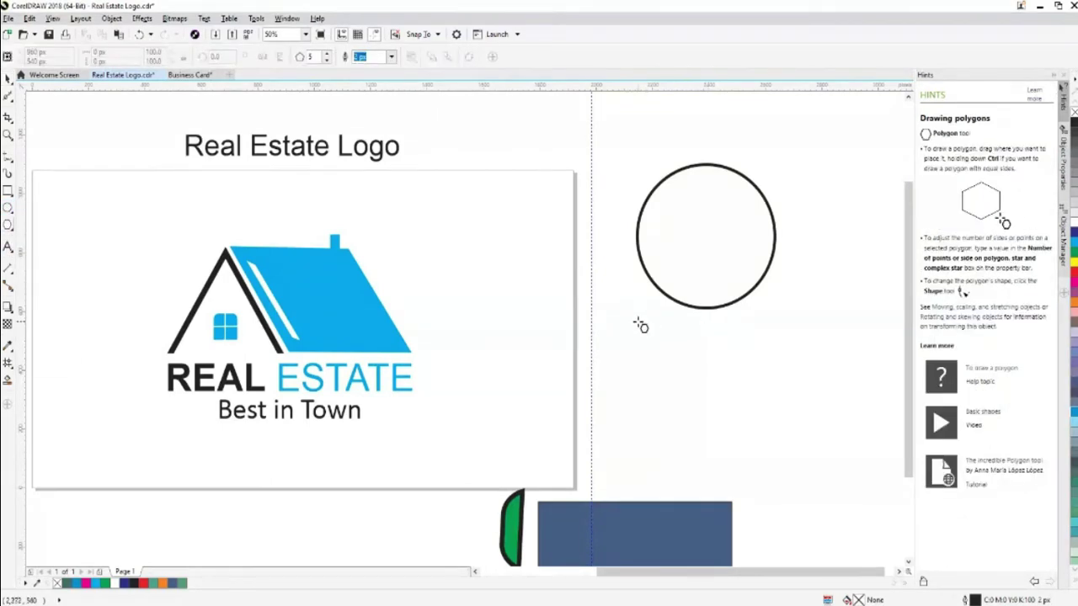
pyautogui.moveTo(647, 324); pyautogui.dragTo(716, 437)
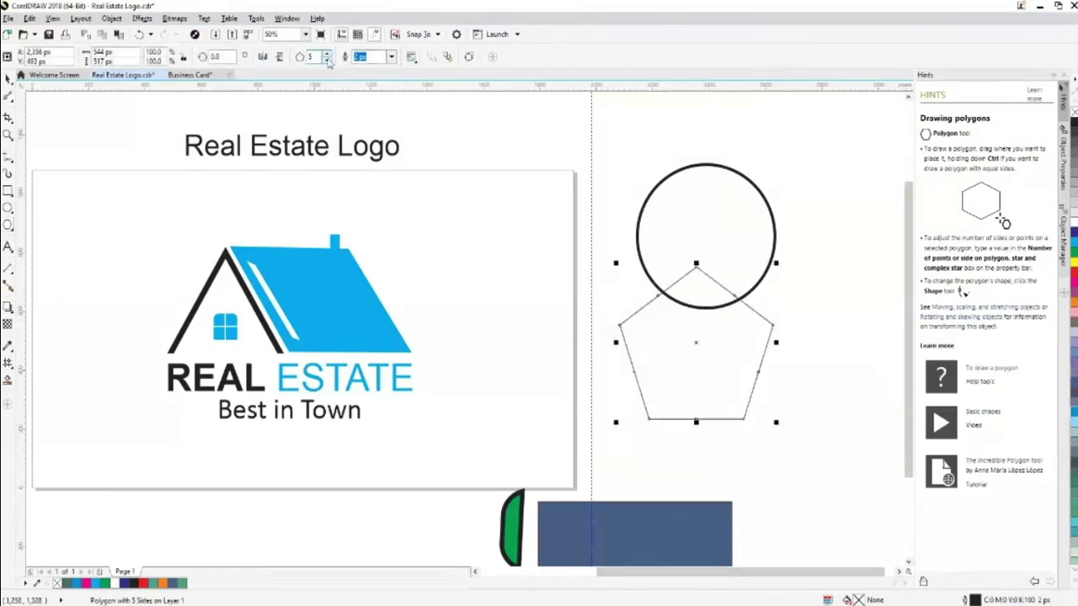
pyautogui.click(327, 61)
pyautogui.click(326, 61)
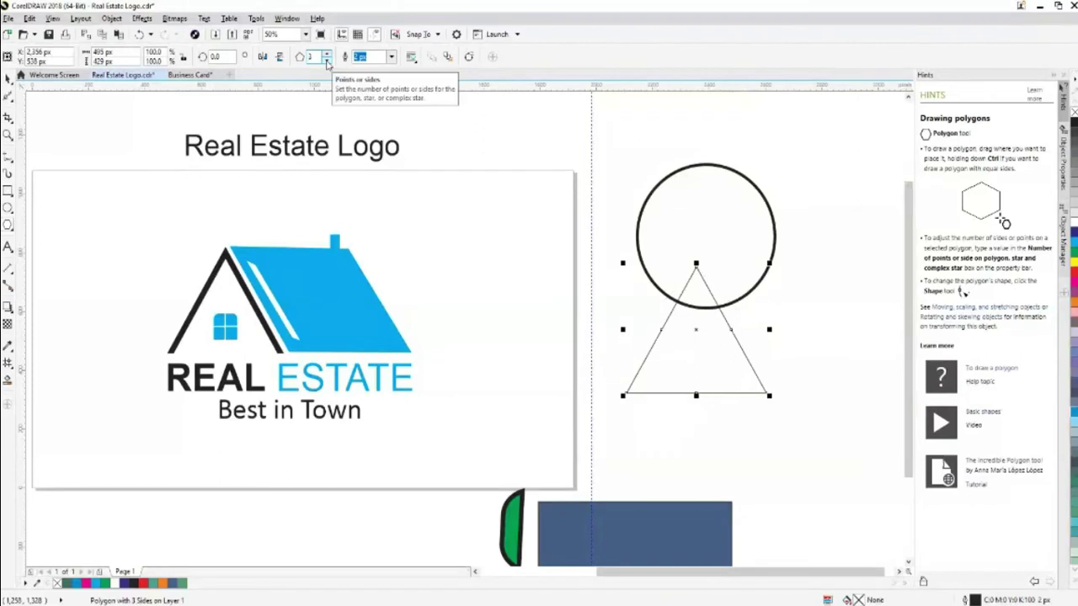
pyautogui.moveTo(695, 263); pyautogui.dragTo(696, 524)
# Move the inverted triangle up so its base crosses the circle's middle
pyautogui.click(7, 78)
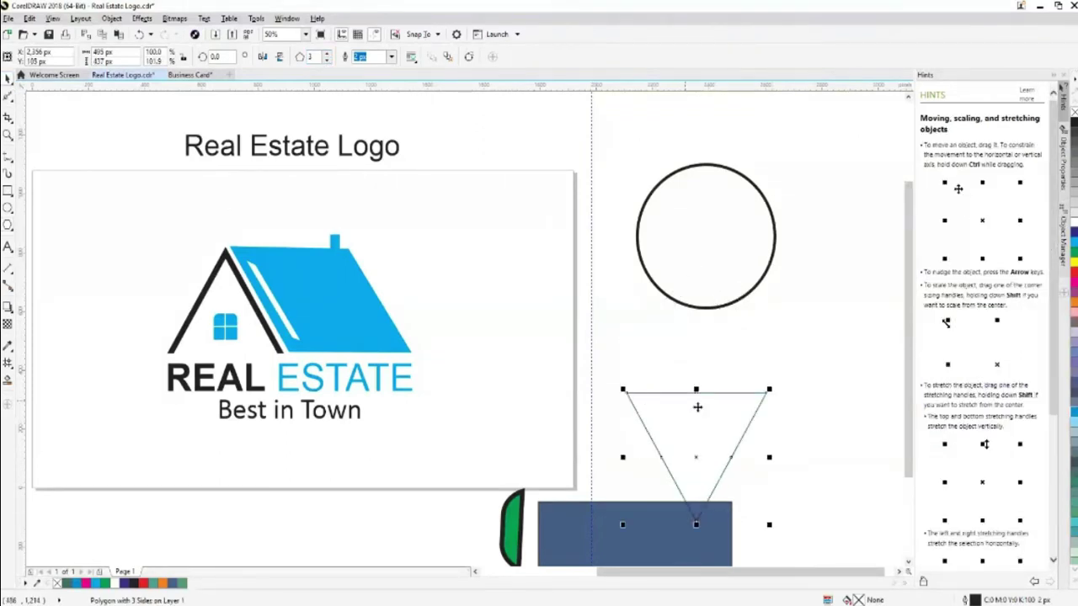
pyautogui.click(729, 441)
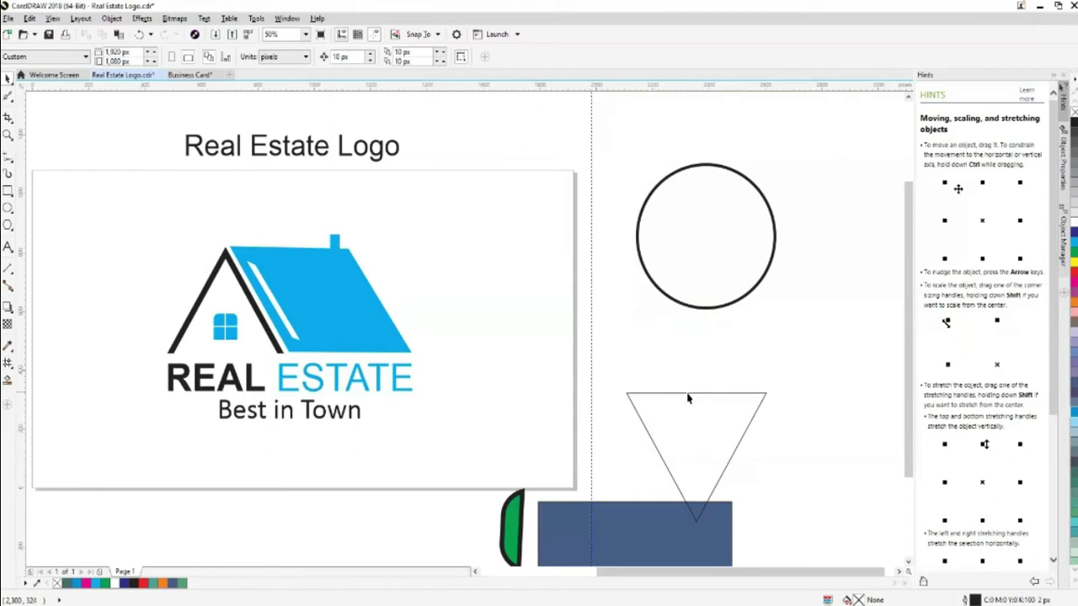
pyautogui.moveTo(682, 493); pyautogui.dragTo(688, 349)
pyautogui.click(390, 58)
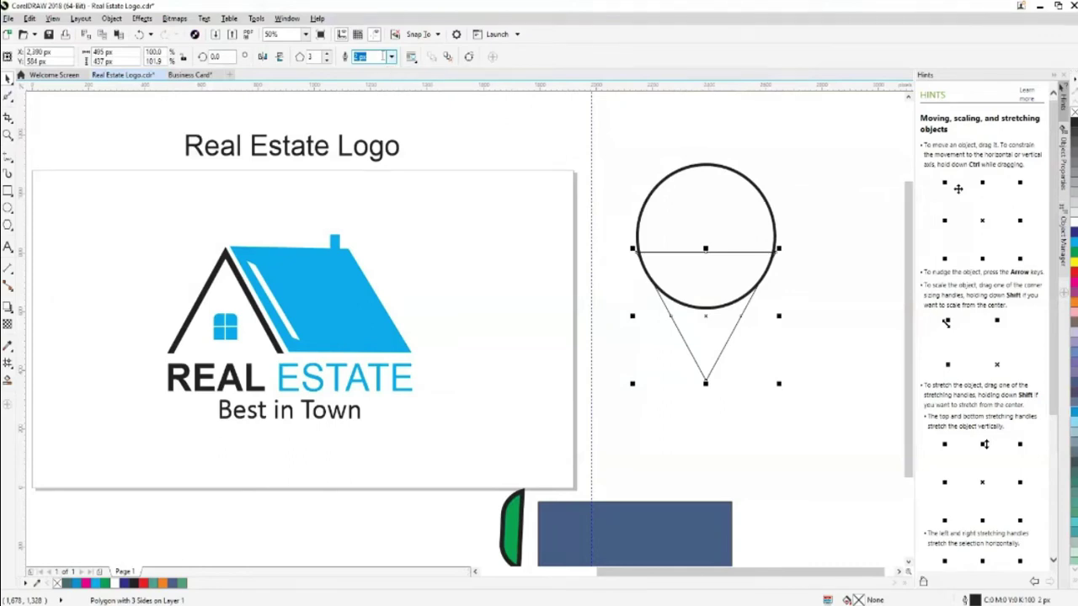
pyautogui.click(692, 355)
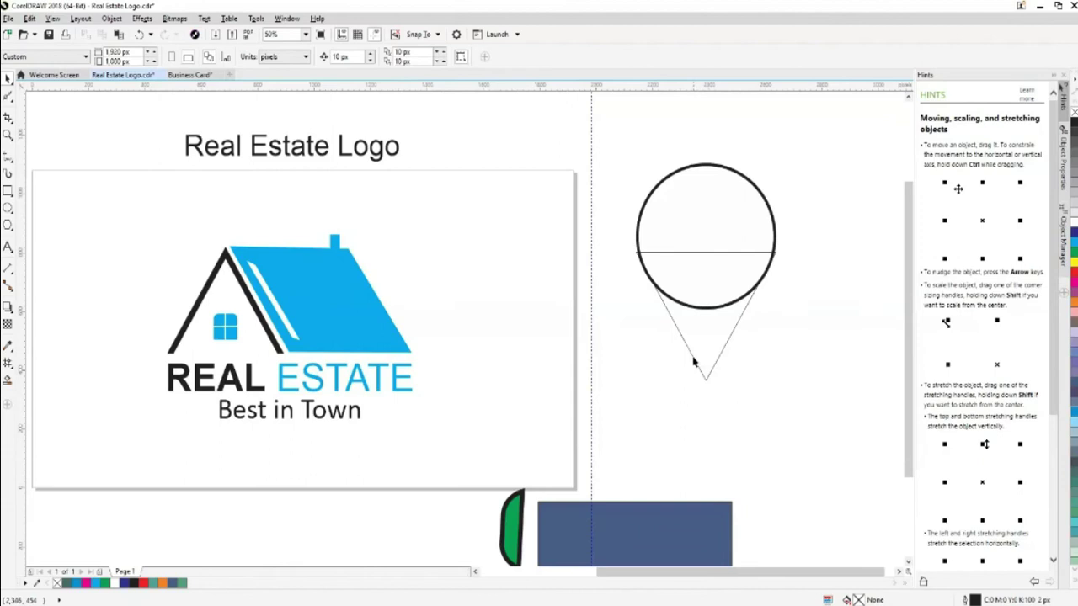
# Set the triangle's outline width to 10 px
pyautogui.click(693, 362)
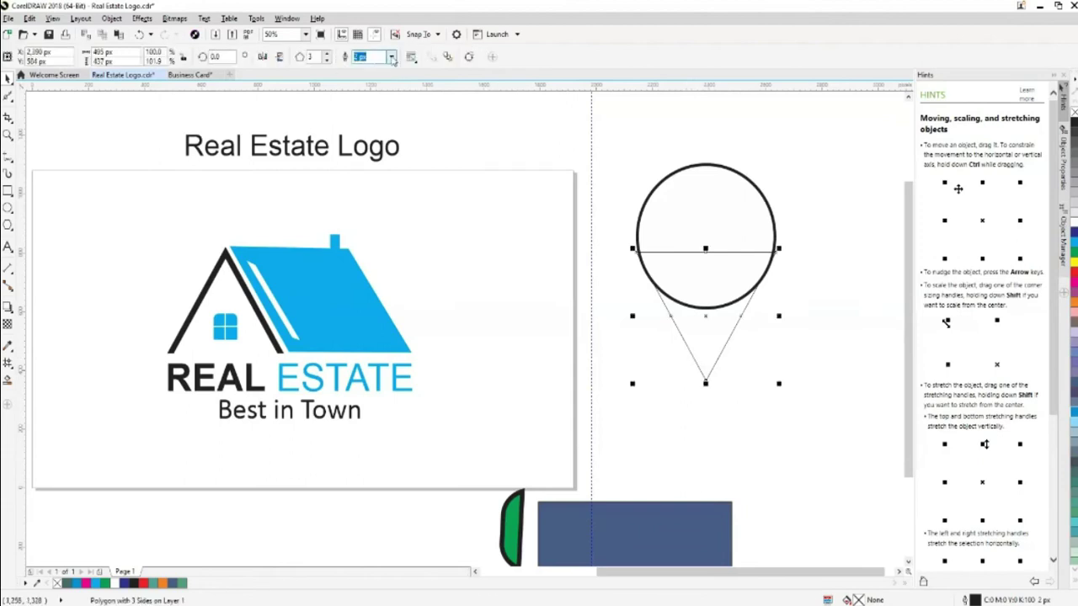
pyautogui.click(392, 57)
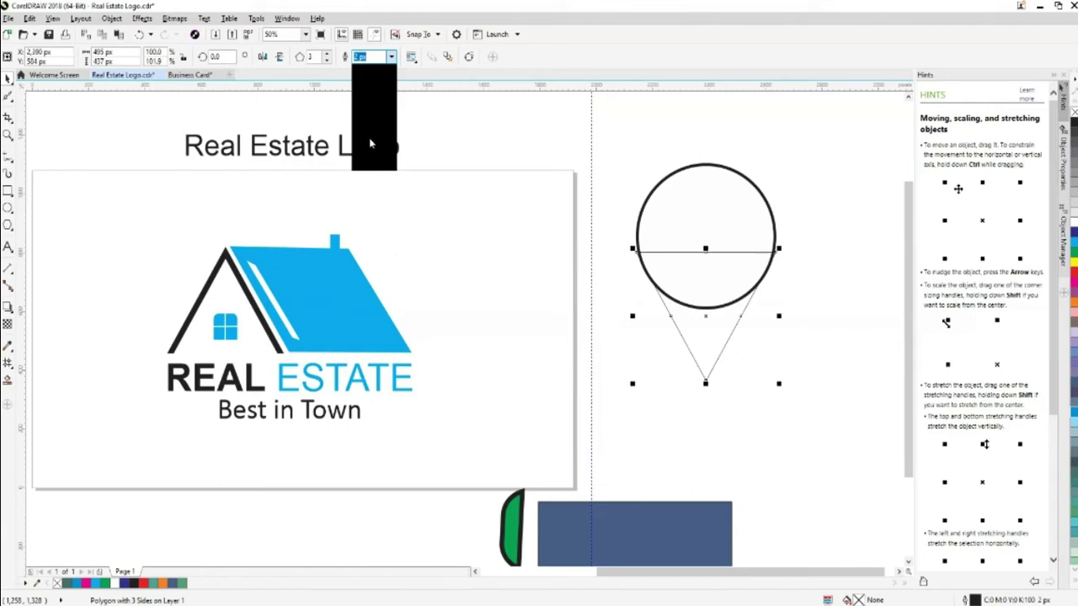
pyautogui.click(370, 145)
pyautogui.click(711, 374)
# Shrink the triangle slightly and nudge it right and down toward the circle
pyautogui.click(712, 375)
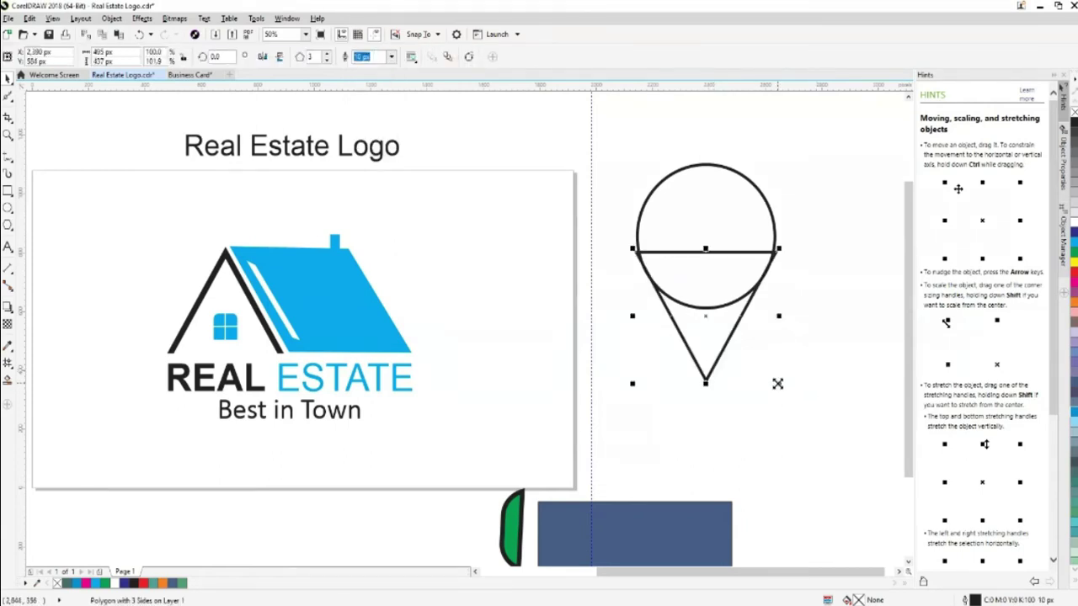
pyautogui.moveTo(780, 386); pyautogui.dragTo(774, 378)
pyautogui.press('Right')
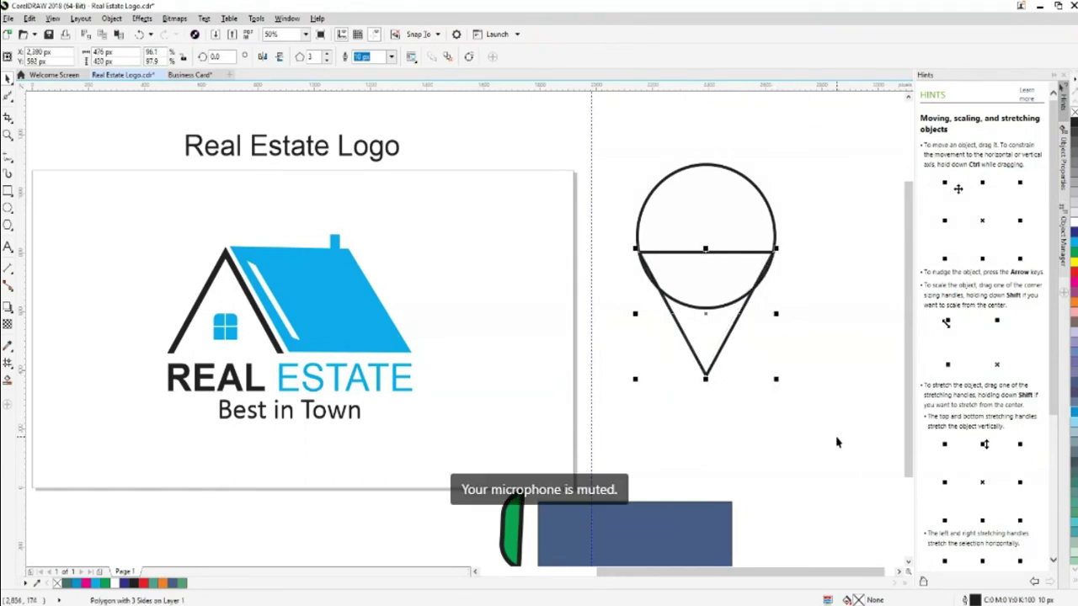
pyautogui.press('Down')
pyautogui.press('Down')
pyautogui.press('Down')
pyautogui.press('Down')
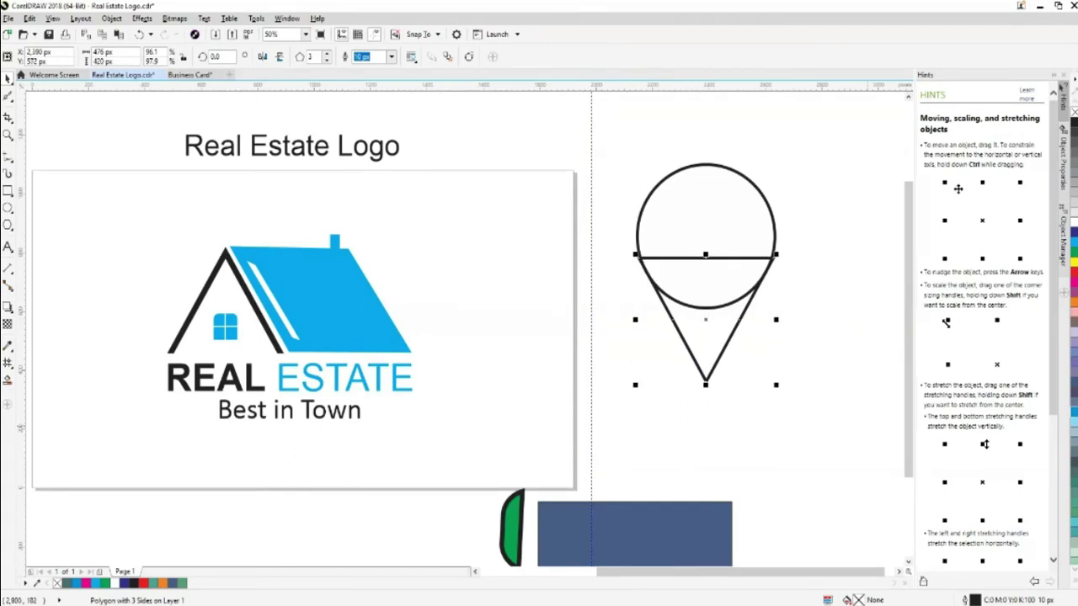
pyautogui.hotkey('ctrl', '+')
pyautogui.moveTo(805, 572); pyautogui.dragTo(876, 572)
# Narrow the triangle to 462 px wide so its upper corners meet the circle's sides
pyautogui.click(769, 336)
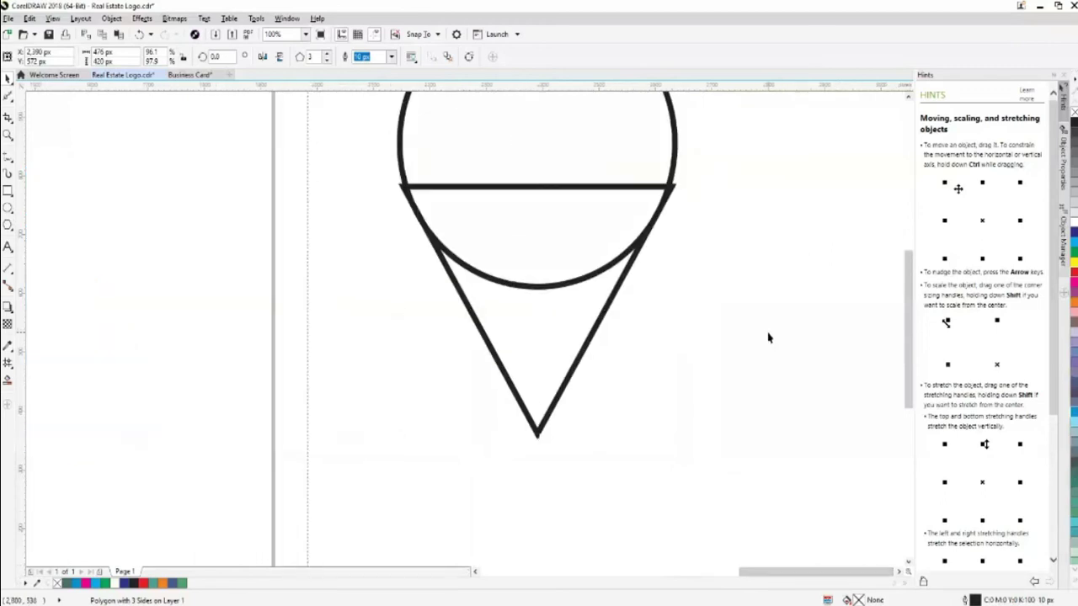
pyautogui.click(528, 413)
pyautogui.moveTo(685, 310); pyautogui.dragTo(667, 310)
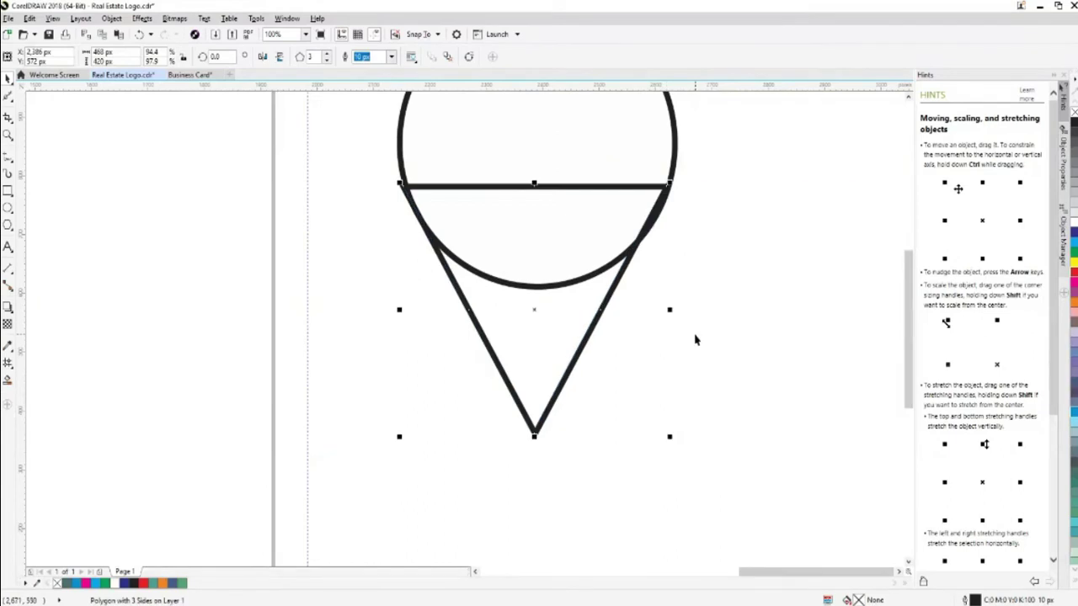
pyautogui.press('Left')
pyautogui.scroll(2, 695, 339)
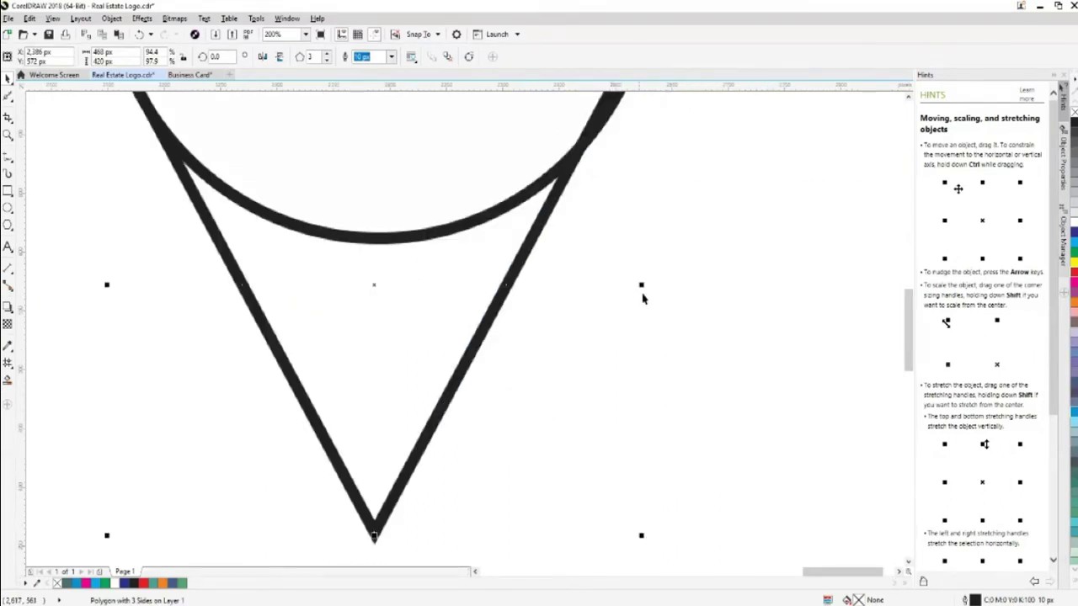
pyautogui.moveTo(640, 286); pyautogui.dragTo(635, 286)
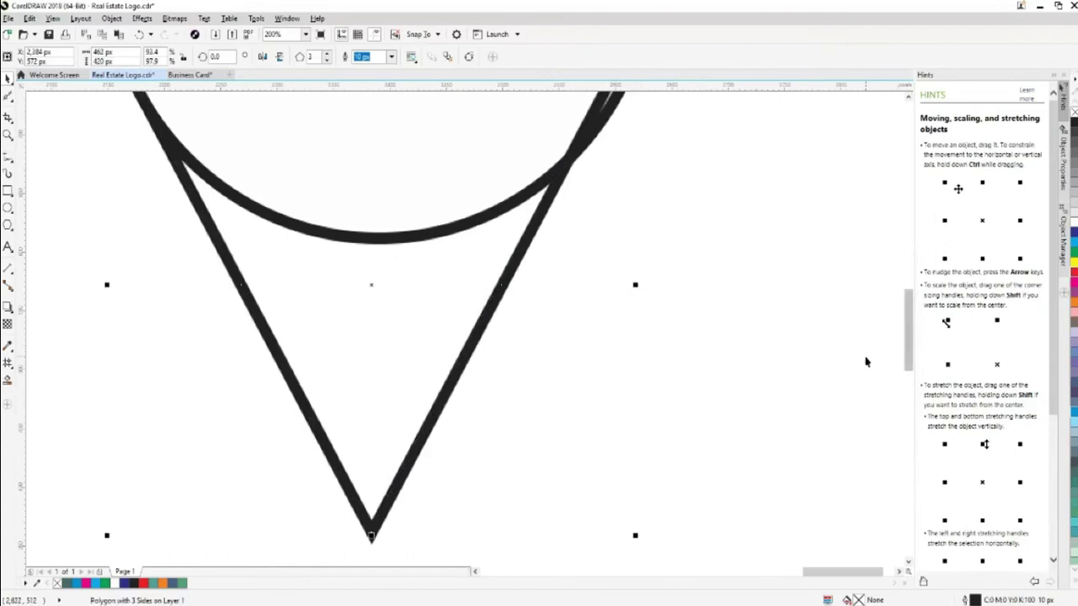
pyautogui.scroll(-2, 866, 362)
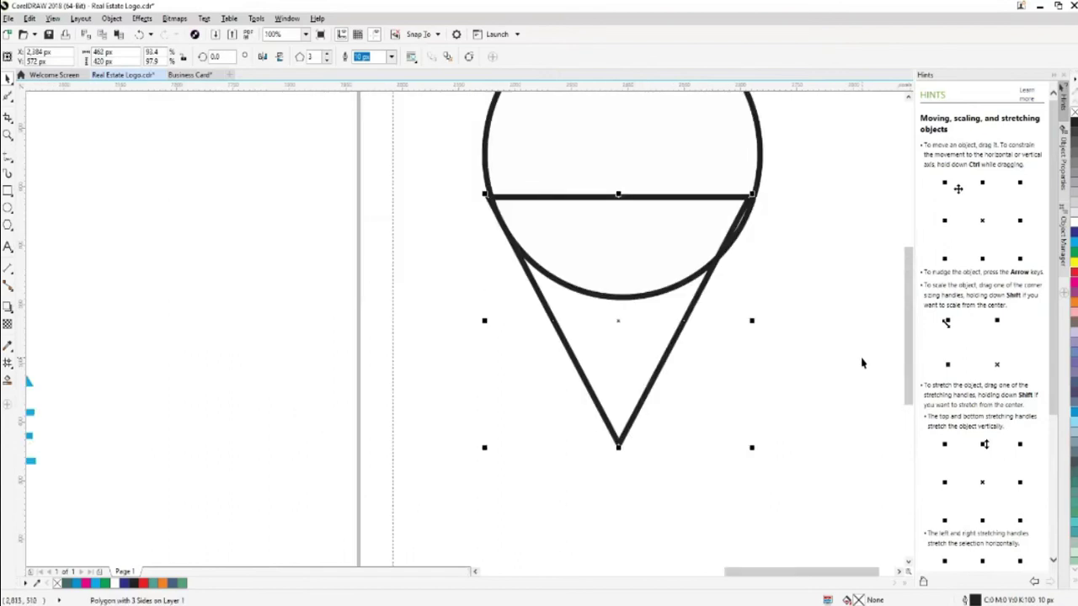
pyautogui.press('Right')
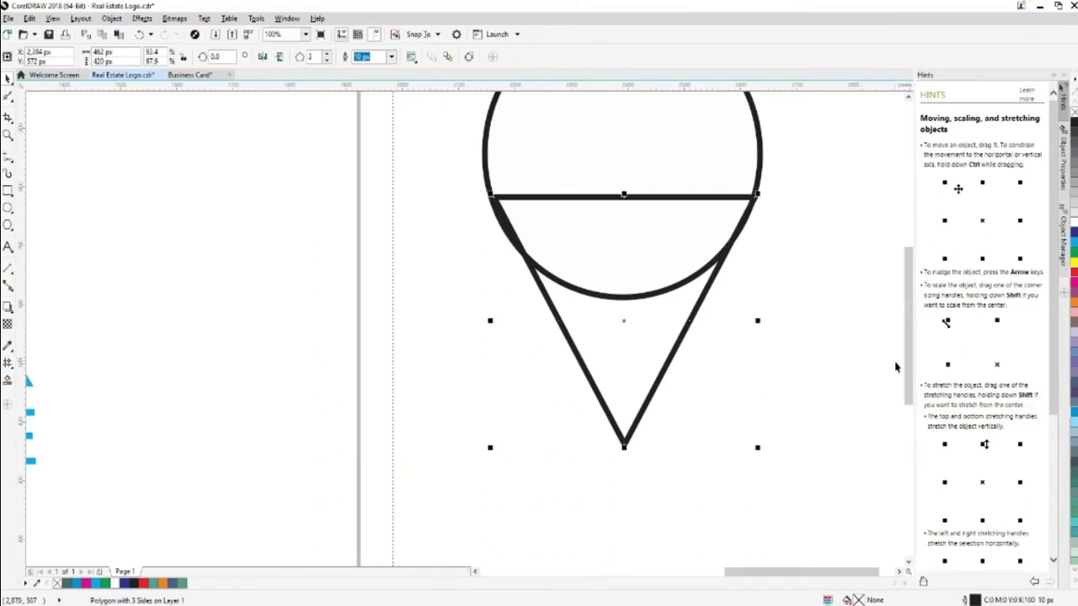
pyautogui.scroll(3, 908, 362)
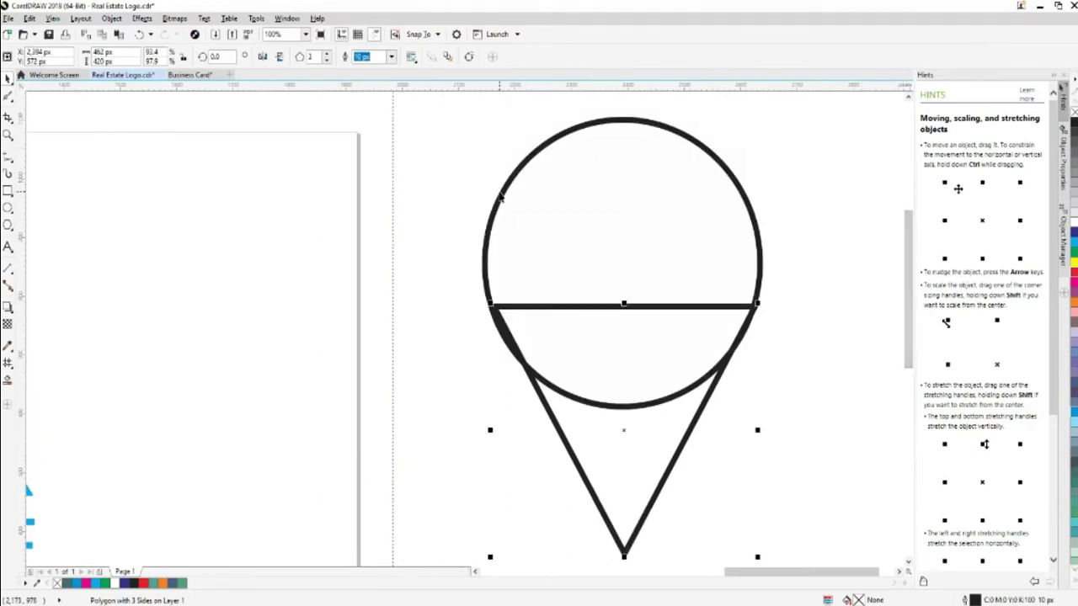
# Merge the circle and triangle, then undo the merge
pyautogui.keyDown('shift'); pyautogui.click(502, 194); pyautogui.keyUp('shift')
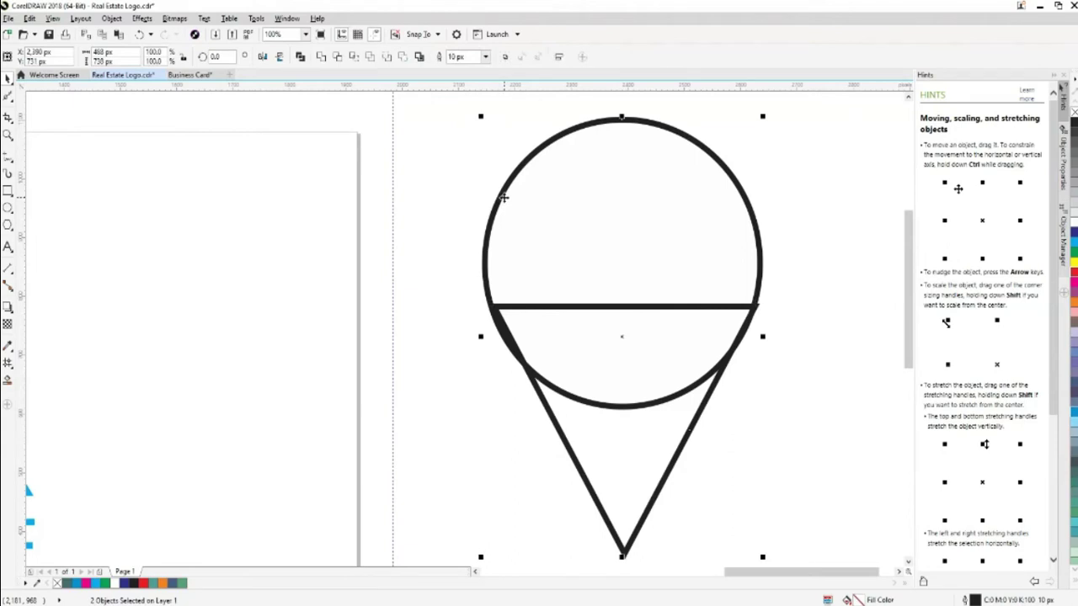
pyautogui.click(320, 57)
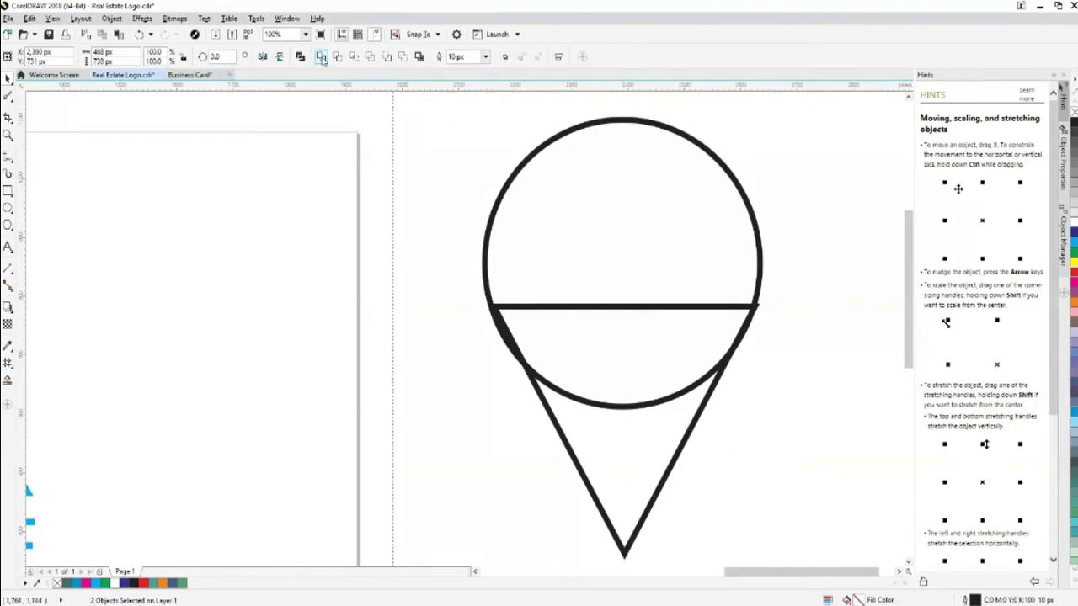
pyautogui.click(784, 465)
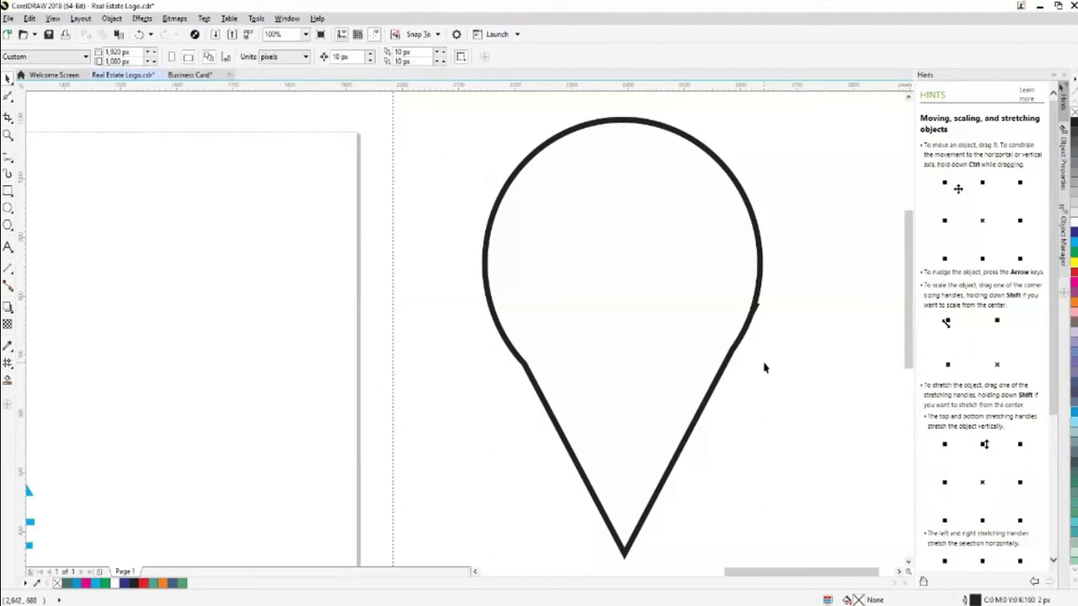
pyautogui.hotkey('ctrl', 'z')
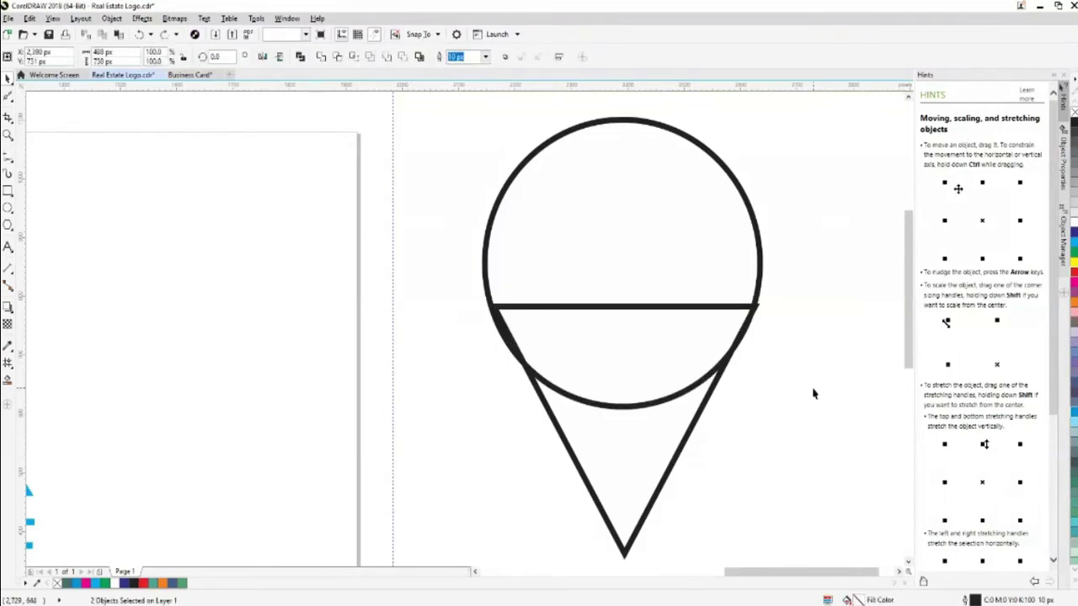
# Select the circle and triangle together and weld them into a single pin outline
pyautogui.click(716, 408)
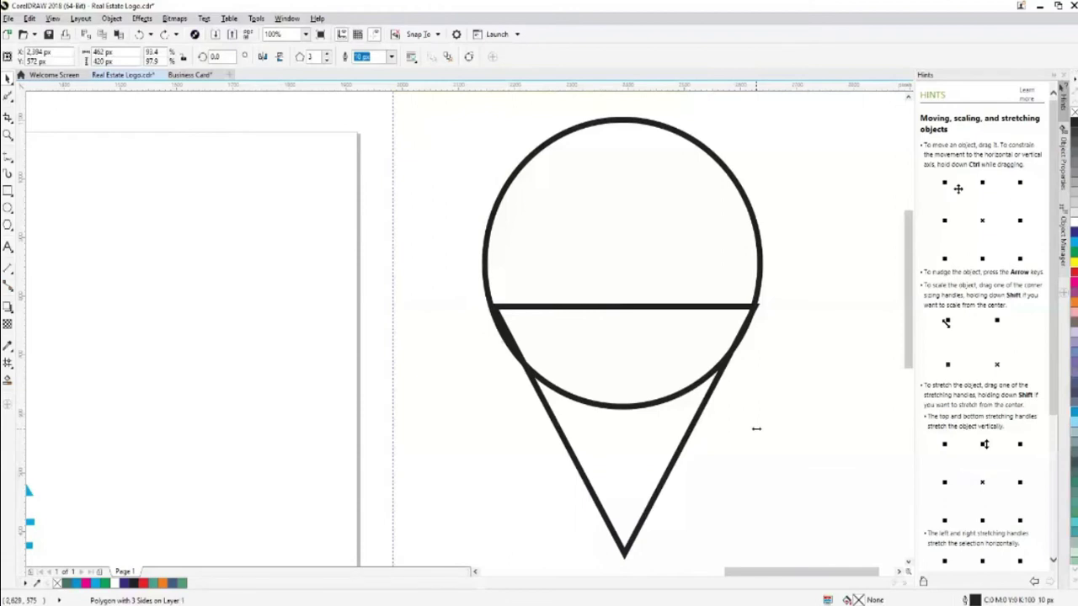
pyautogui.click(721, 433)
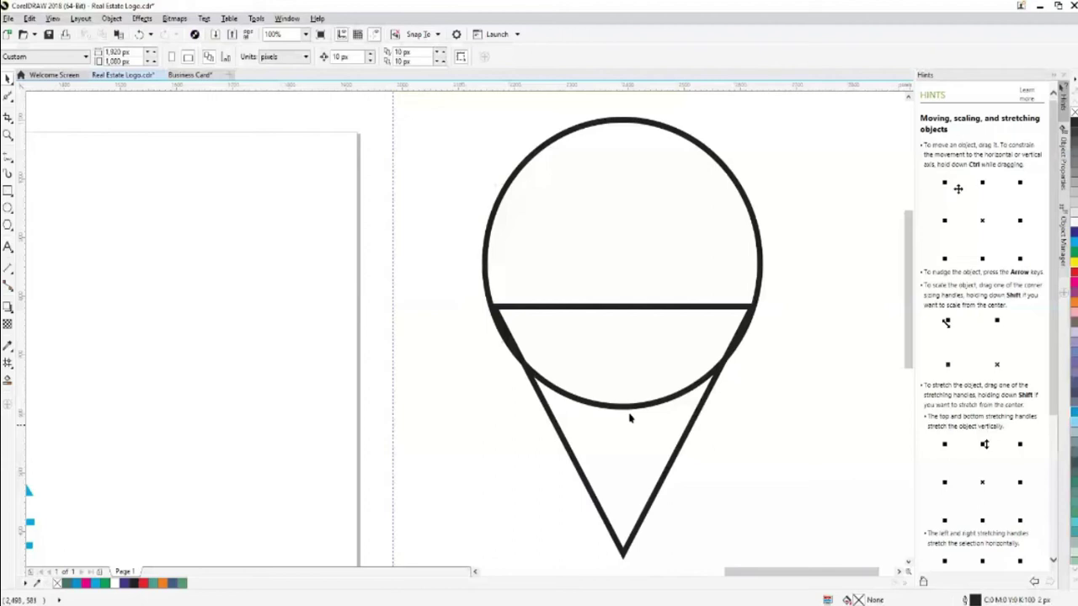
pyautogui.hotkey('ctrl', 'a')
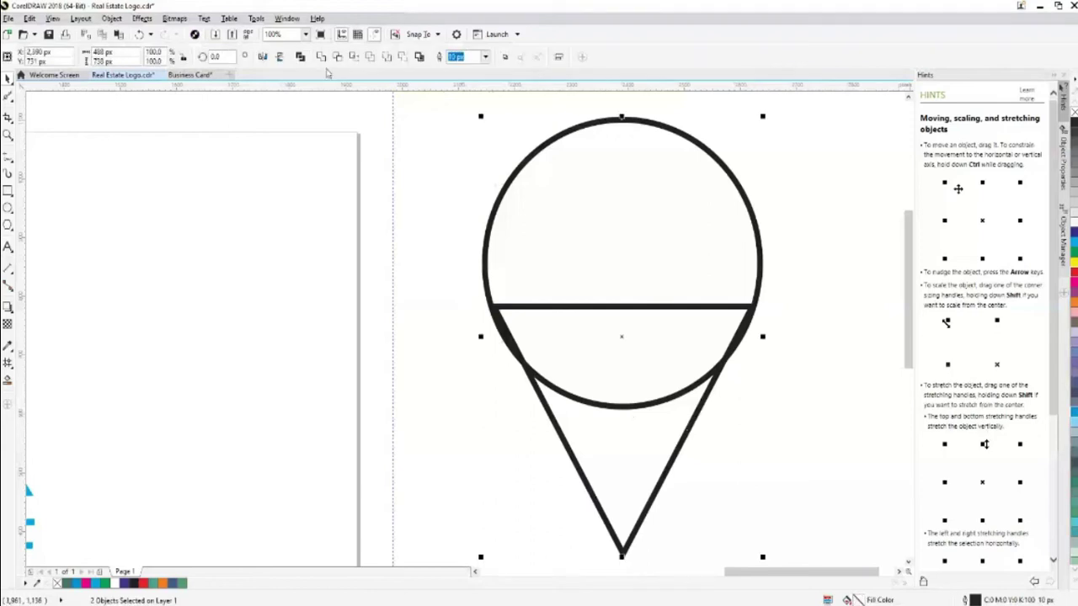
pyautogui.click(393, 56)
pyautogui.click(744, 416)
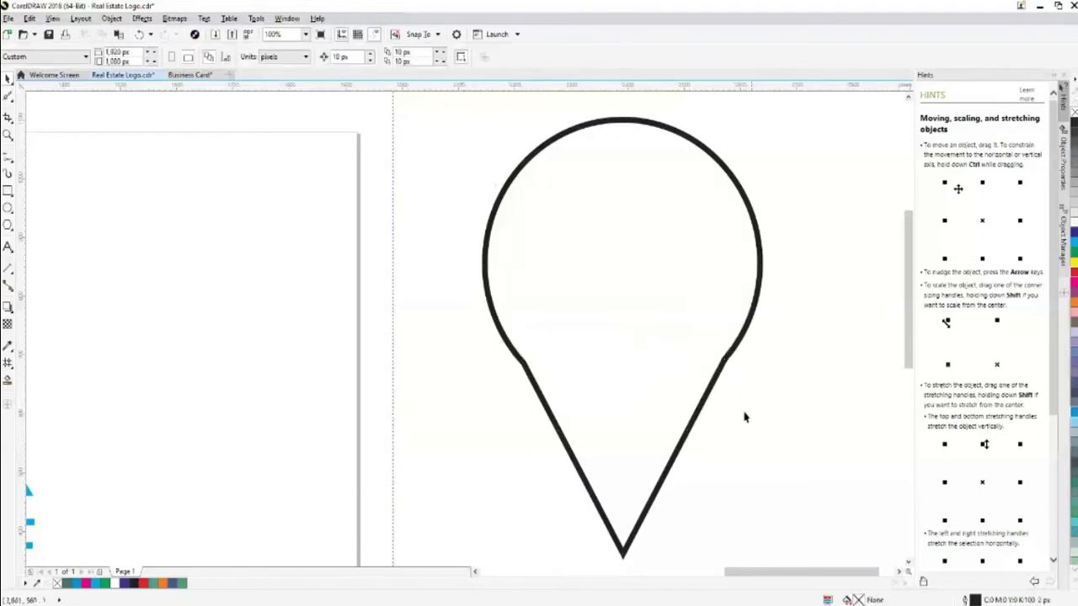
pyautogui.click(729, 365)
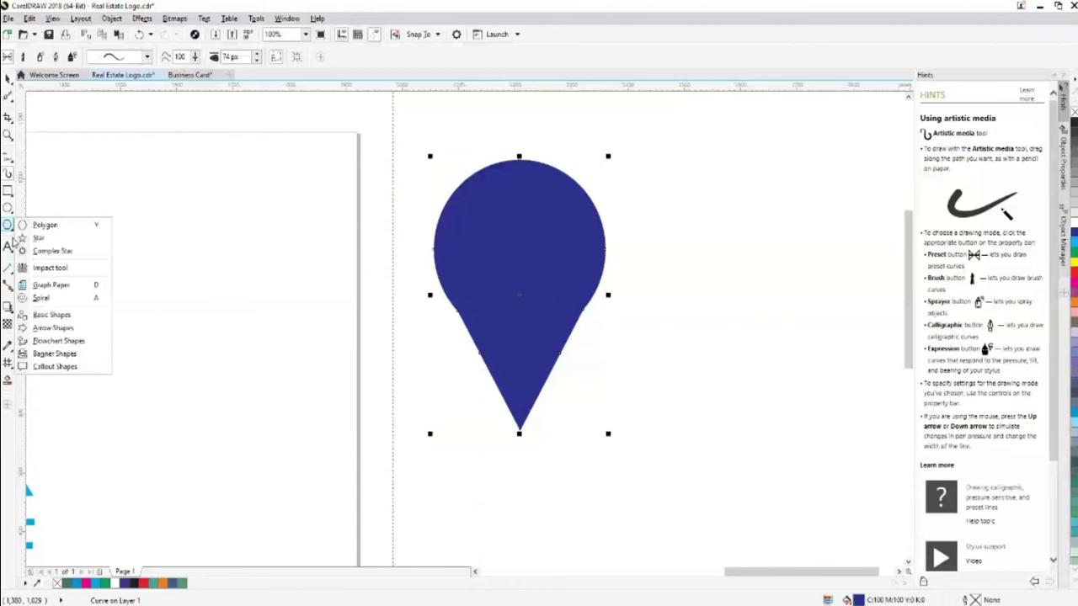
# Pick the Text tool from the toolbox flyout
pyautogui.click(13, 245)
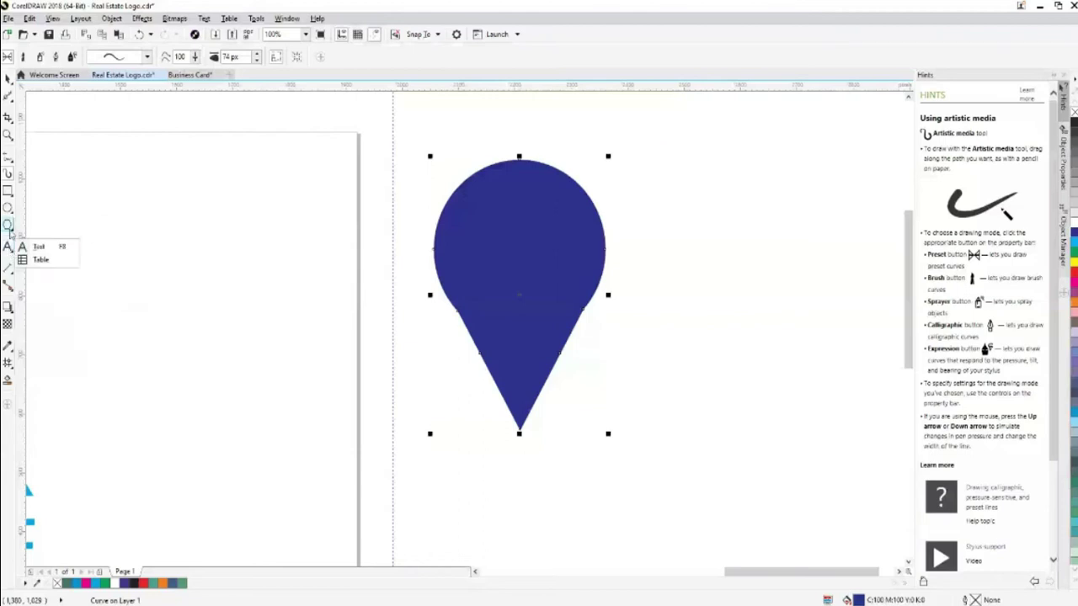
pyautogui.click(9, 228)
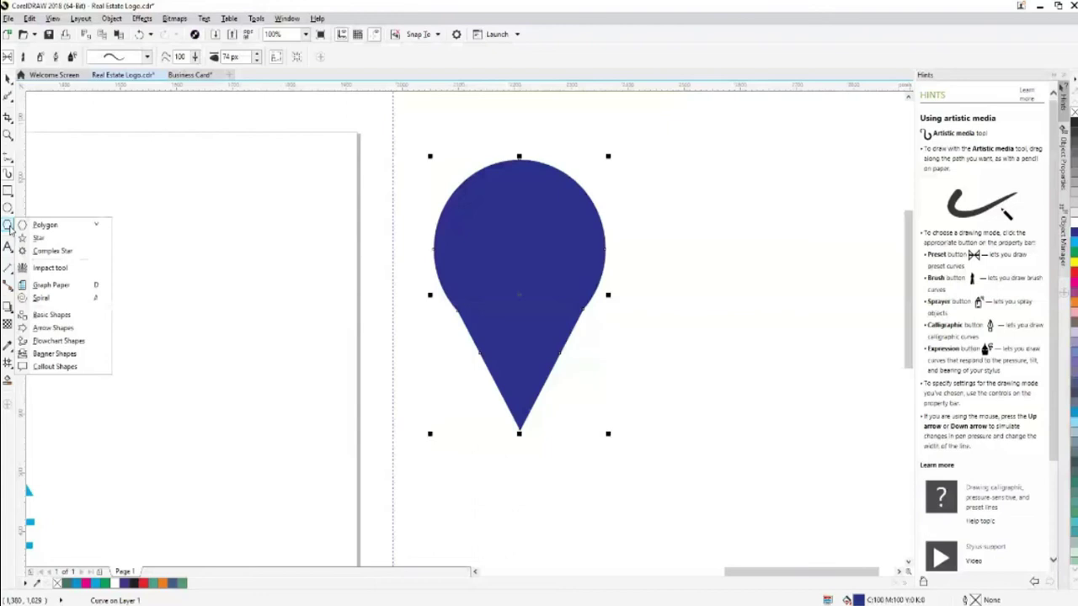
pyautogui.click(10, 251)
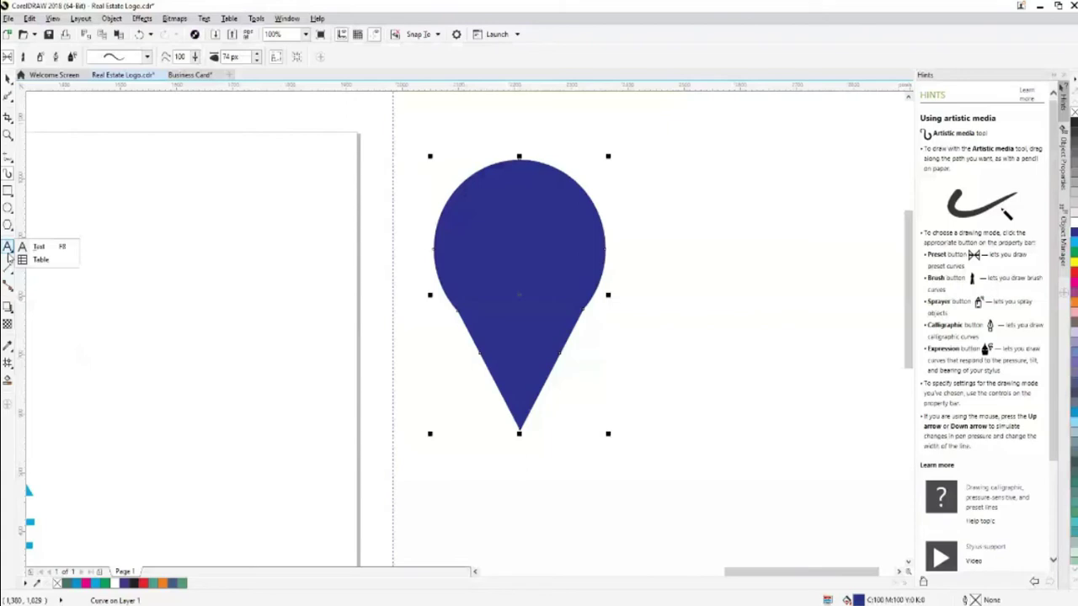
pyautogui.click(35, 247)
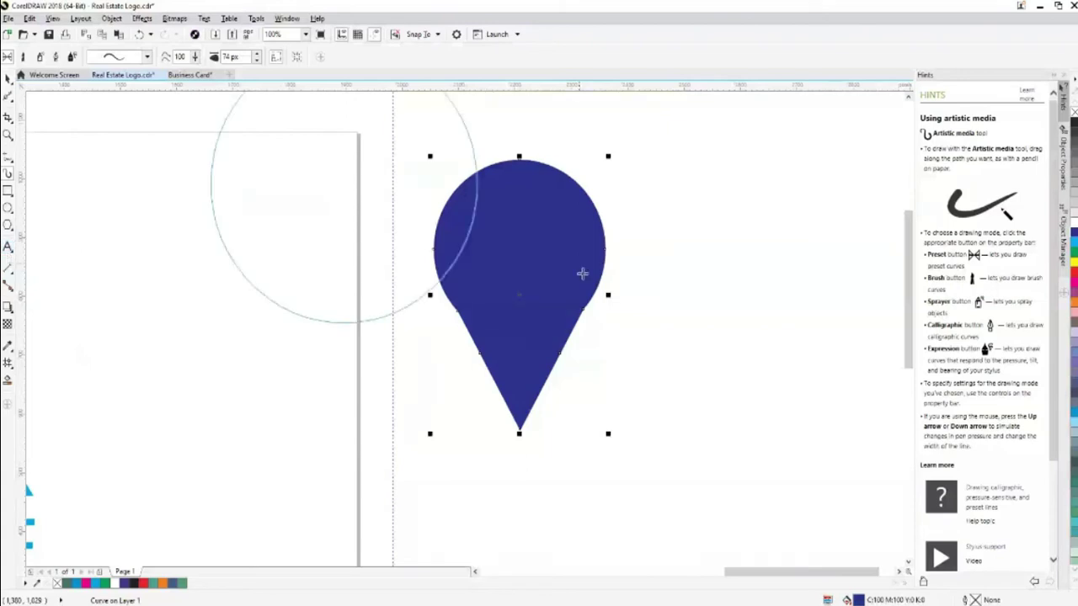
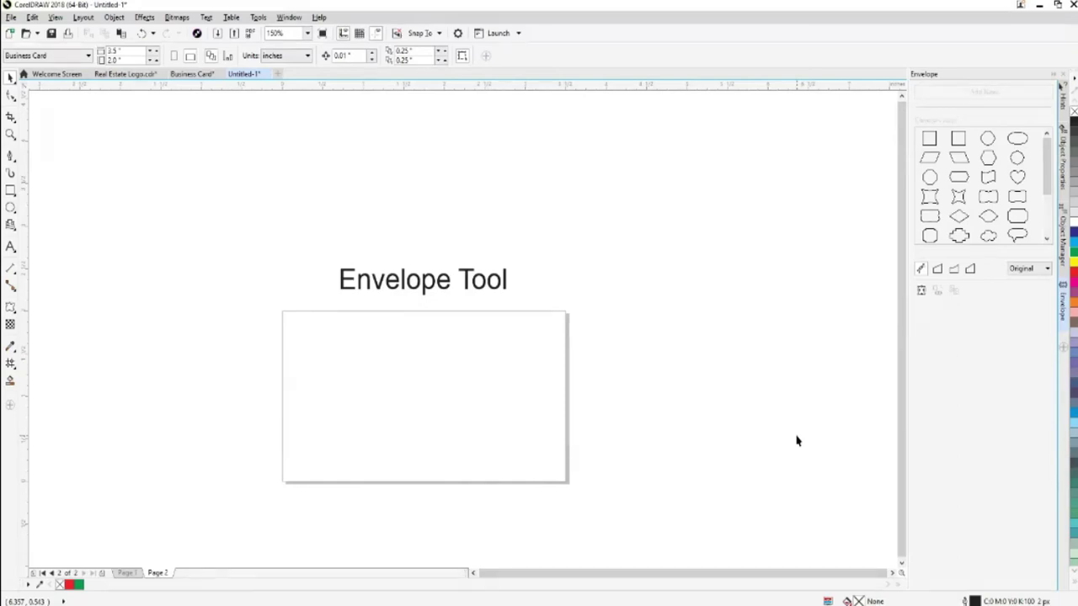
# Drop a copy of the 'Envelope Tool' text into the card rectangle, keeping the original above, and zoom in
pyautogui.click(407, 291)
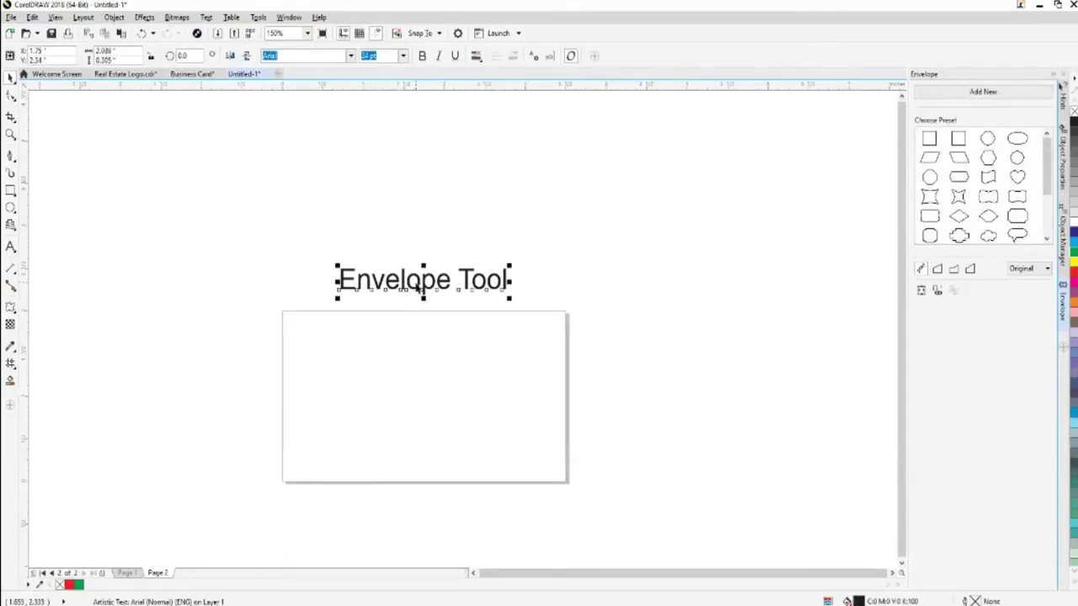
pyautogui.moveTo(417, 290); pyautogui.dragTo(421, 409)
pyautogui.rightClick(421, 409)
pyautogui.click(455, 405)
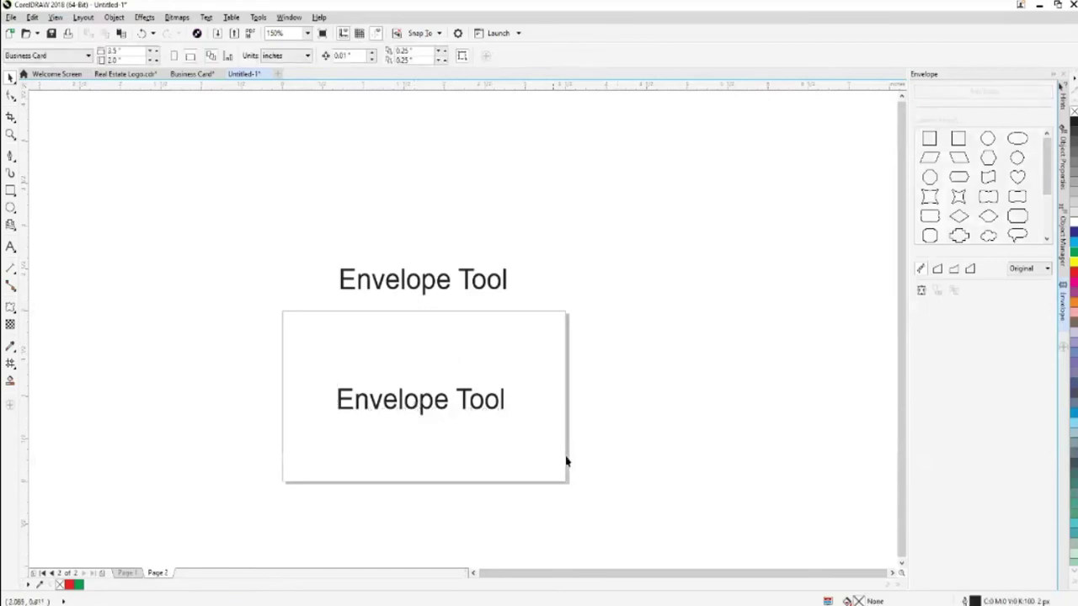
pyautogui.click(468, 415)
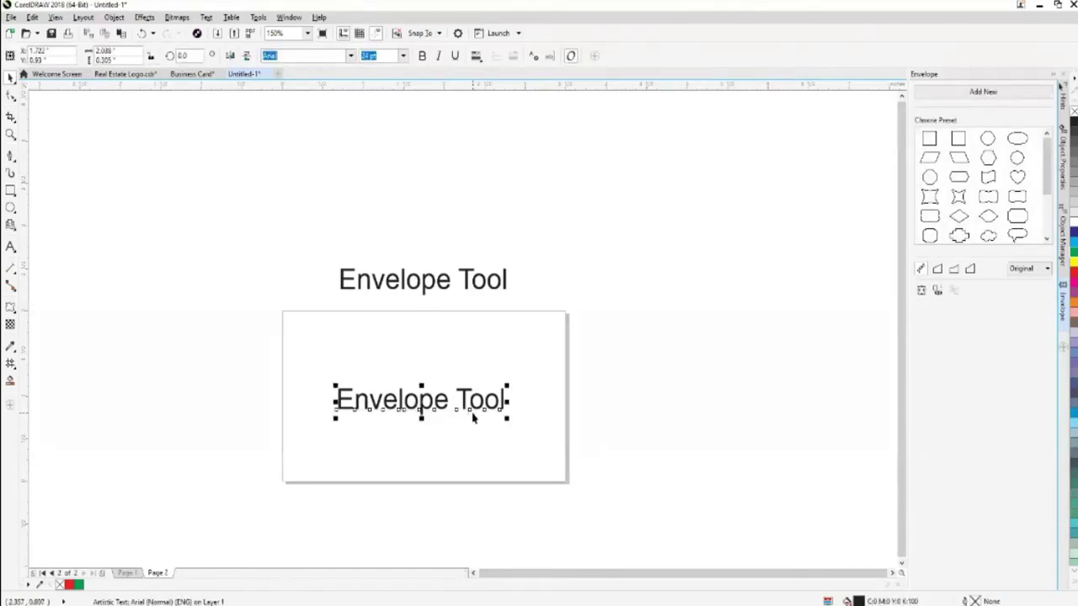
pyautogui.click(471, 413)
pyautogui.click(470, 412)
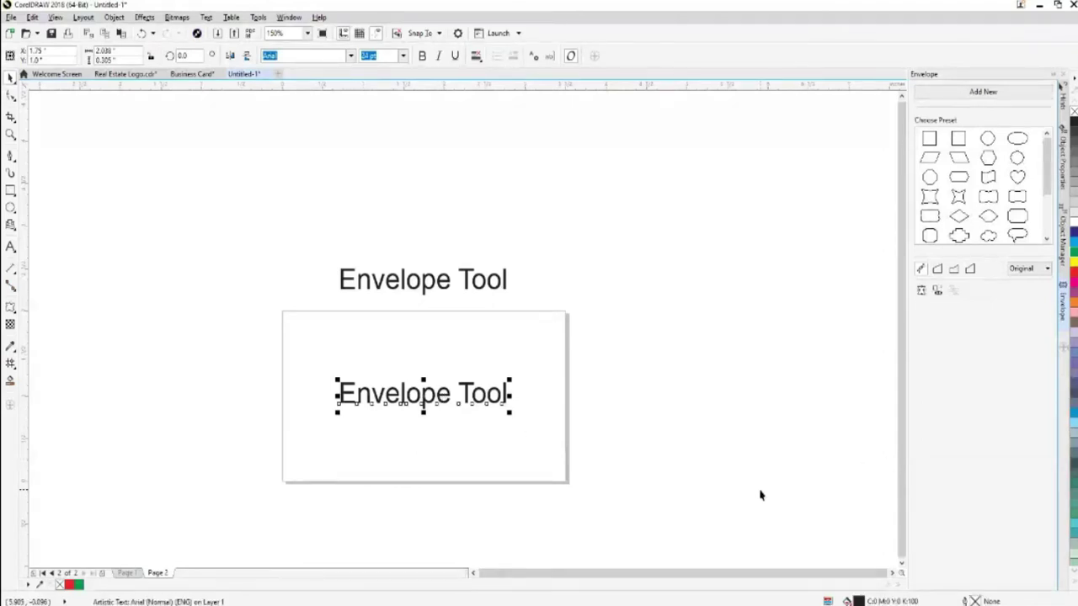
pyautogui.scroll(2, 759, 495)
pyautogui.moveTo(704, 576); pyautogui.dragTo(619, 580)
pyautogui.moveTo(899, 456); pyautogui.dragTo(898, 410)
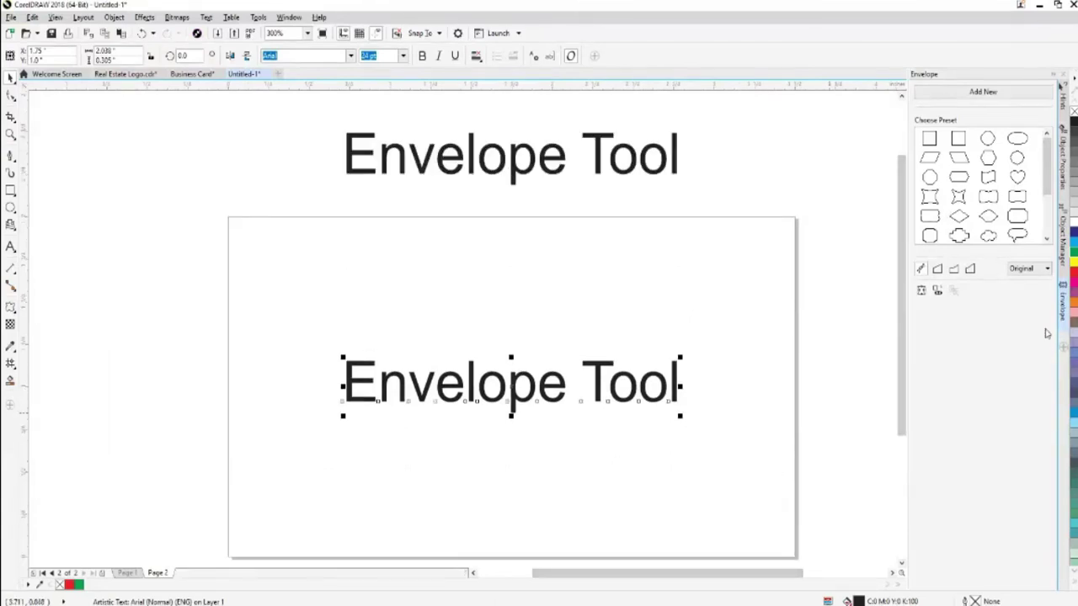
# Fill the copied card text green and open the Envelope docker from the Effects menu
pyautogui.click(1075, 258)
pyautogui.click(733, 448)
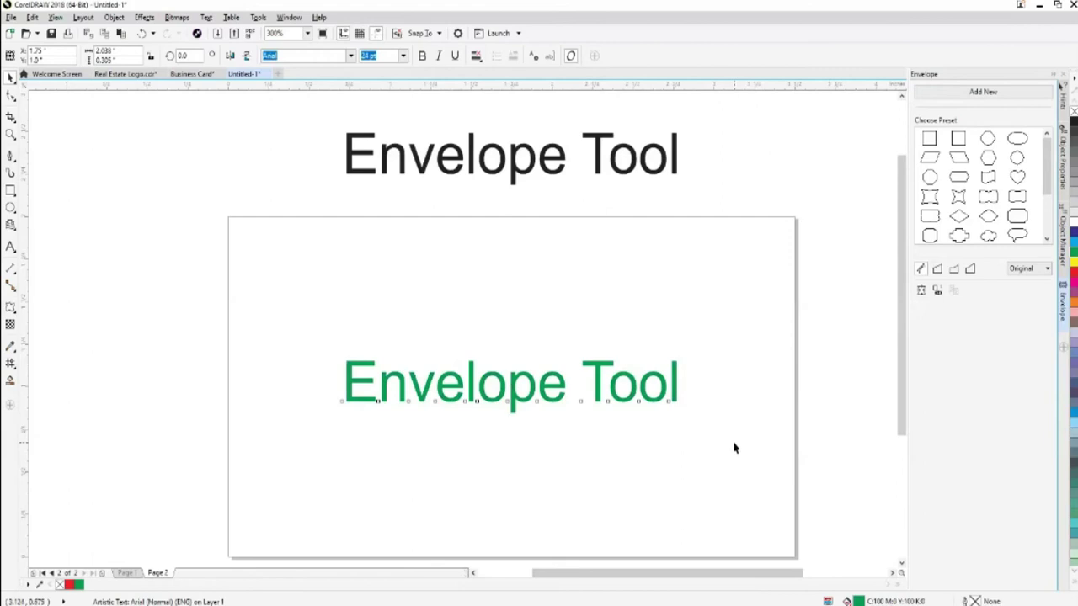
pyautogui.click(553, 397)
pyautogui.click(144, 17)
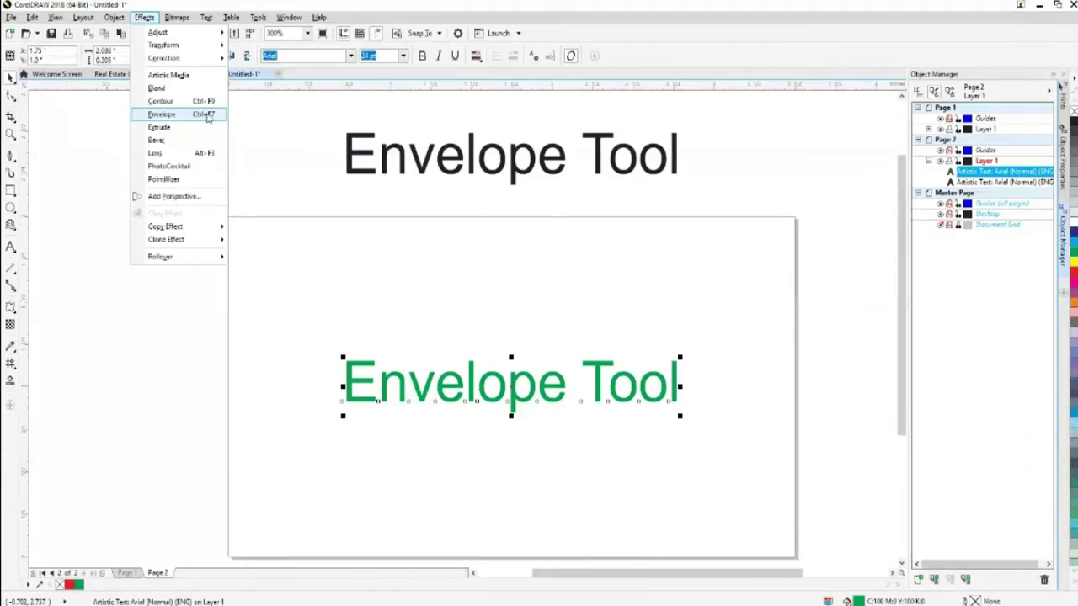
pyautogui.click(208, 118)
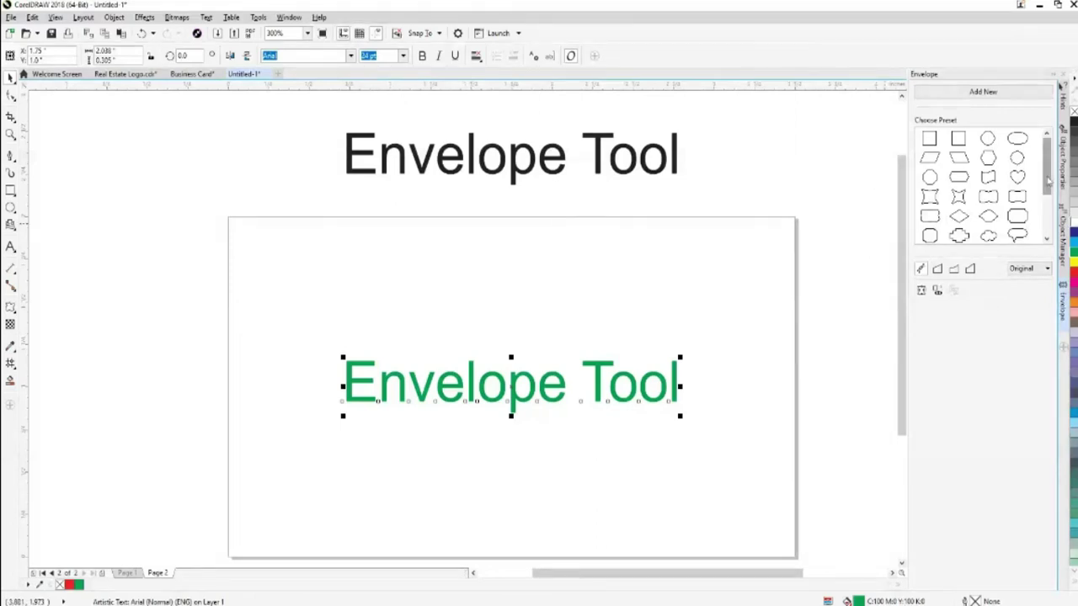
# Skew the card text by dragging its envelope corner nodes outward and back in
pyautogui.click(931, 142)
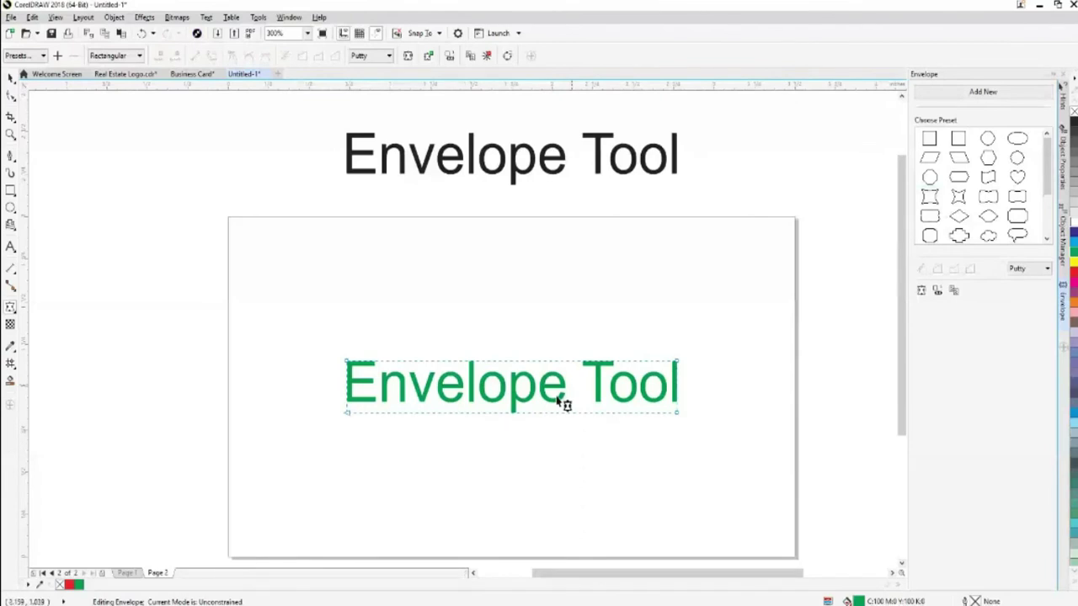
pyautogui.moveTo(350, 415); pyautogui.dragTo(318, 412)
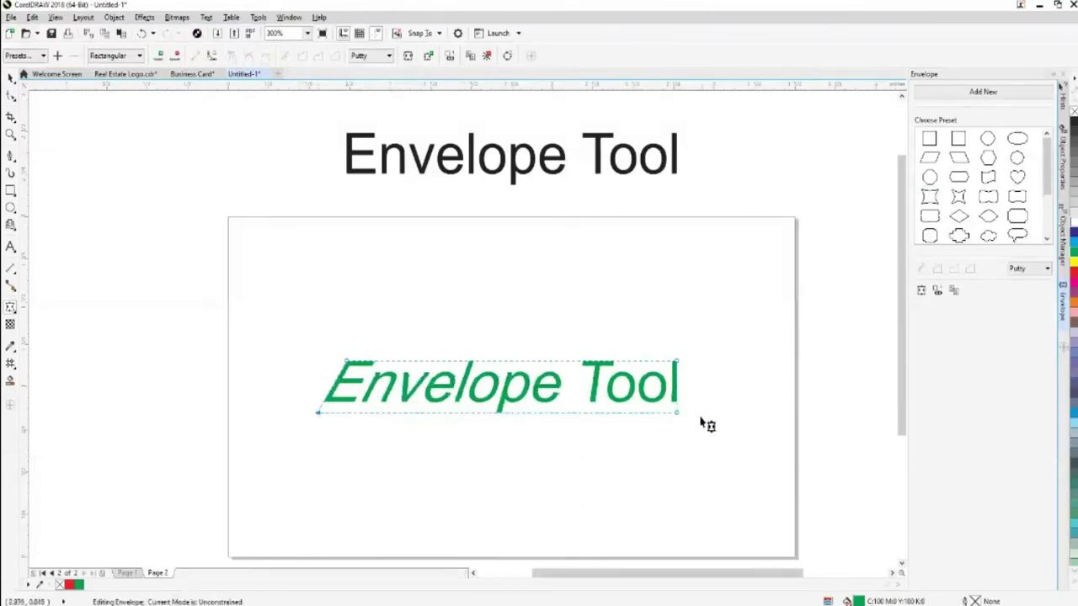
pyautogui.moveTo(681, 419); pyautogui.dragTo(701, 413)
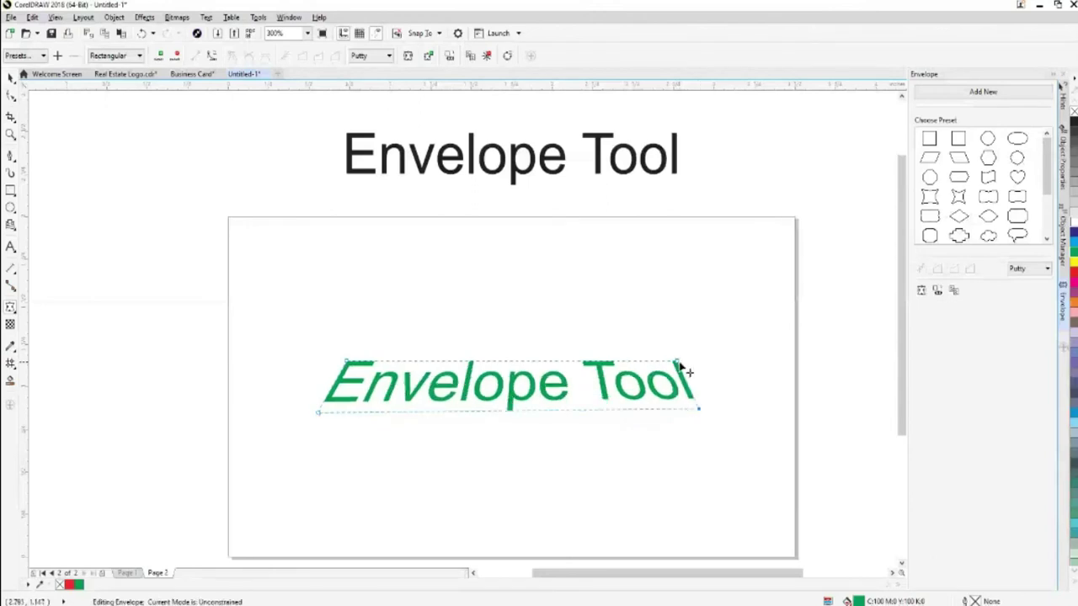
pyautogui.moveTo(689, 365); pyautogui.dragTo(710, 363)
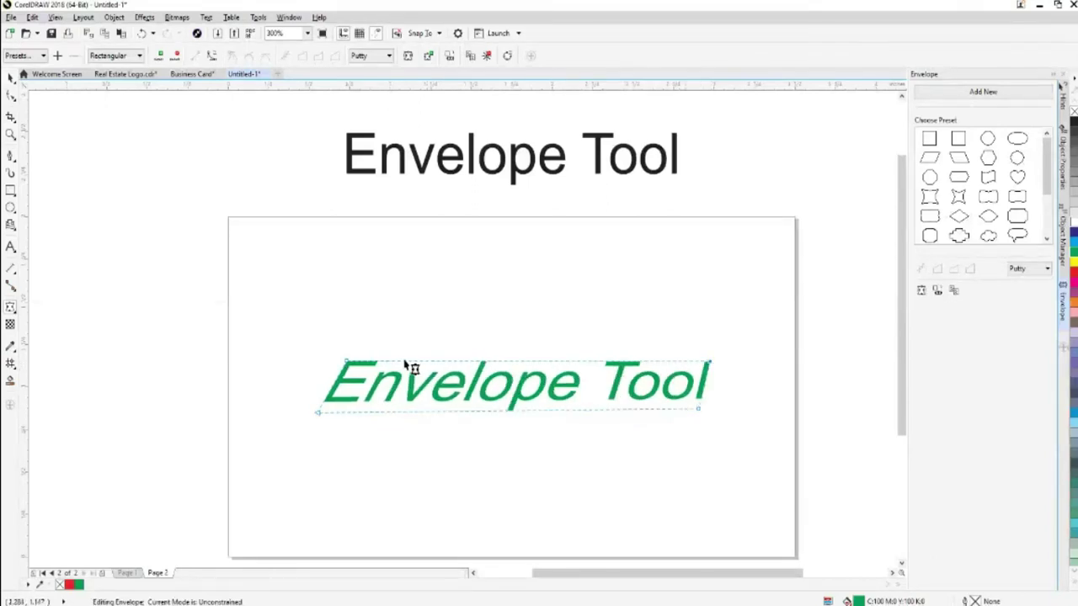
pyautogui.moveTo(347, 361); pyautogui.dragTo(370, 371)
pyautogui.moveTo(318, 412); pyautogui.dragTo(337, 360)
pyautogui.moveTo(334, 415); pyautogui.dragTo(390, 412)
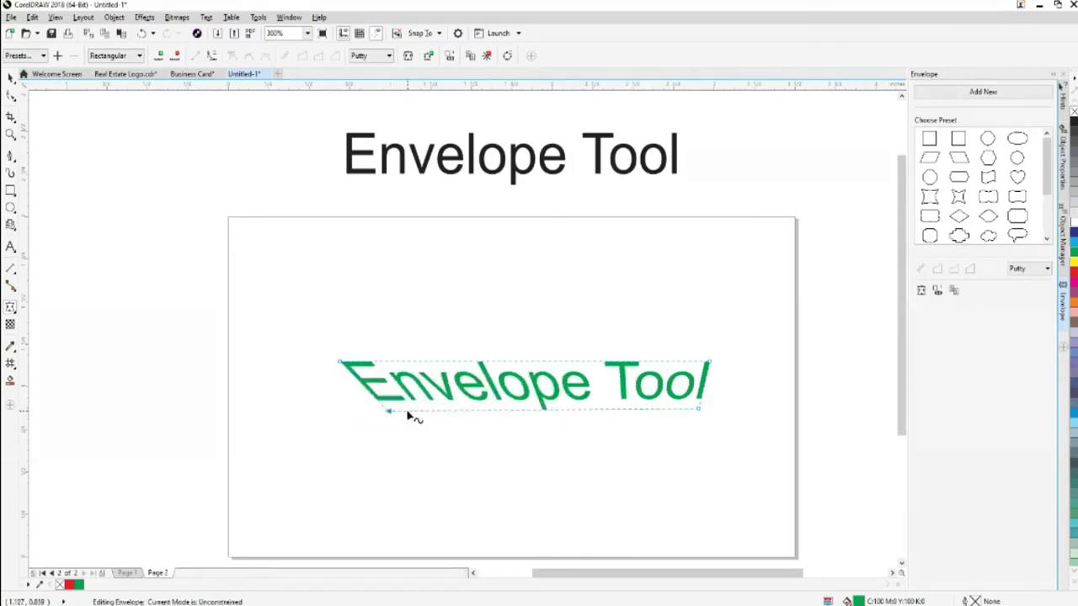
pyautogui.moveTo(392, 412); pyautogui.dragTo(320, 403)
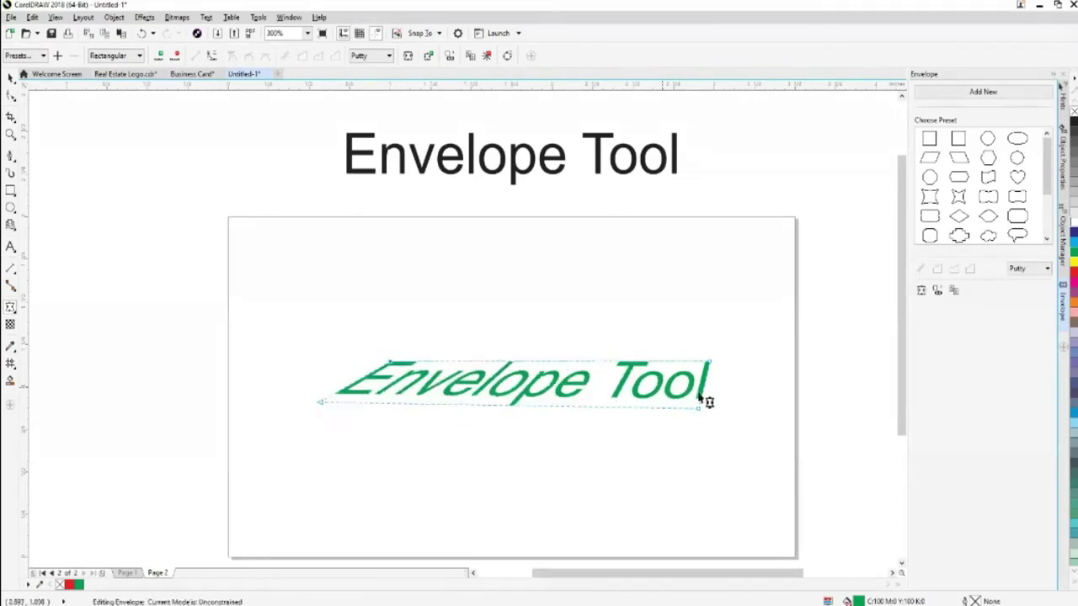
pyautogui.moveTo(700, 410); pyautogui.dragTo(584, 412)
pyautogui.moveTo(711, 366); pyautogui.dragTo(584, 357)
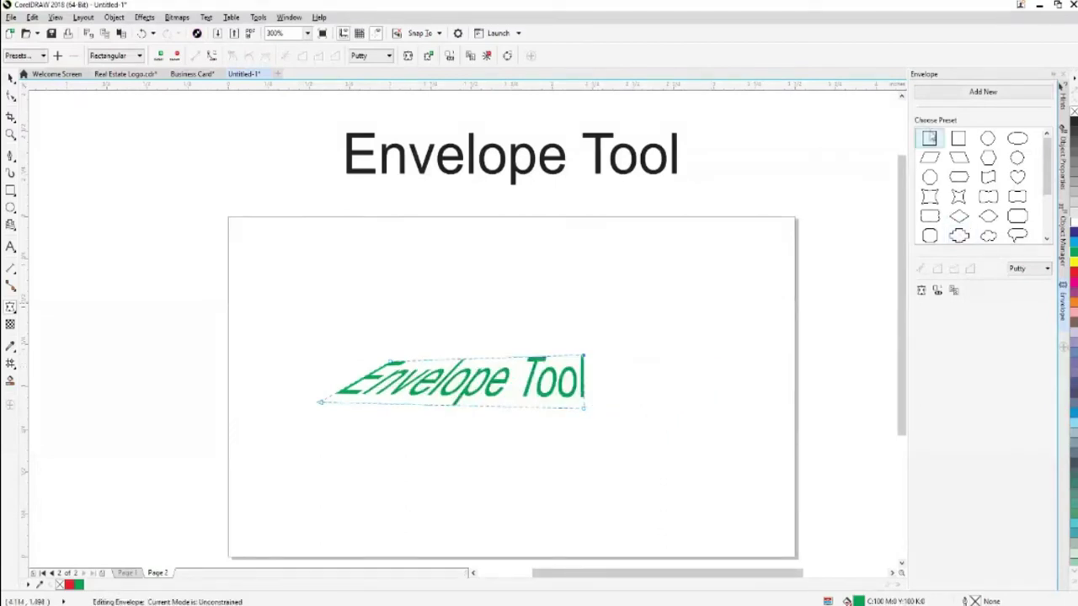
# Undo and redo the envelope edits, ending with plain upright black text
pyautogui.hotkey('ctrl', 'z')
pyautogui.hotkey('ctrl', 'z')
pyautogui.moveTo(696, 388); pyautogui.dragTo(688, 413)
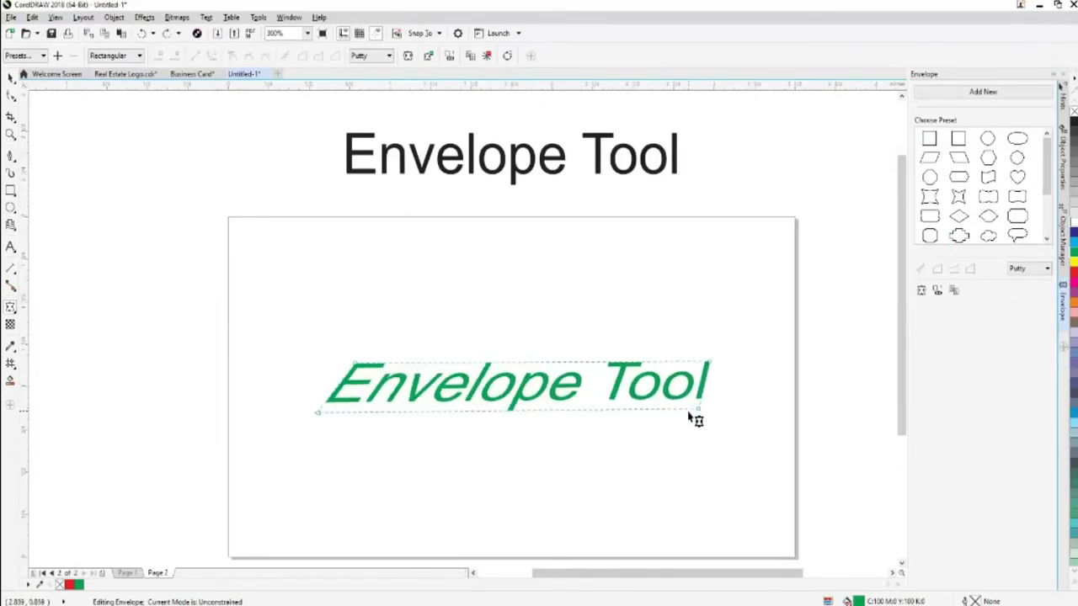
pyautogui.hotkey('ctrl', 'z')
pyautogui.hotkey('ctrl', 'shift', 'z')
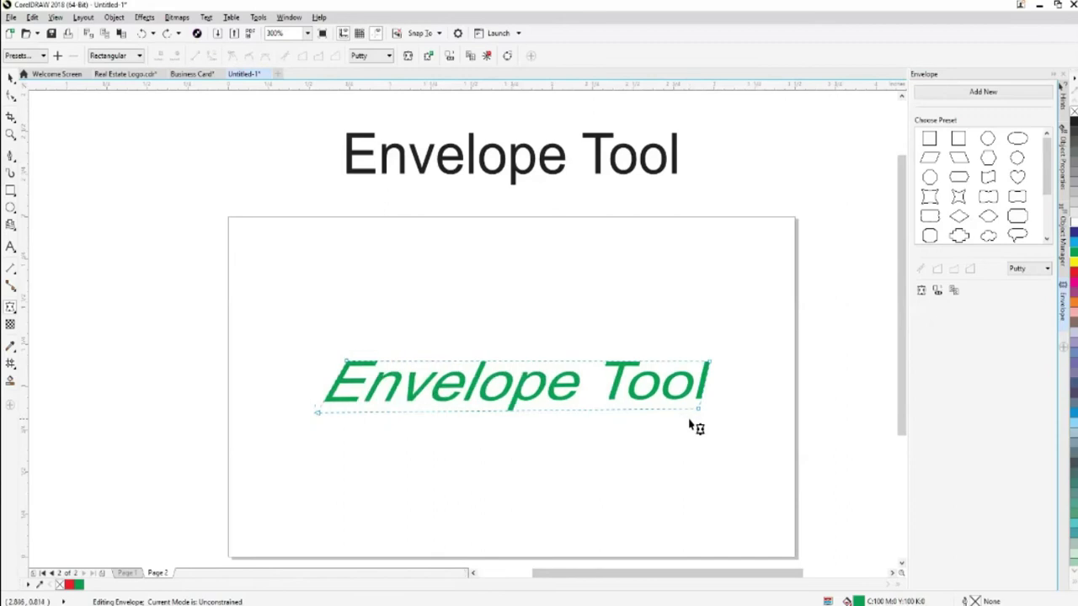
pyautogui.hotkey('ctrl', 'shift', 'z')
pyautogui.hotkey('ctrl', 'z')
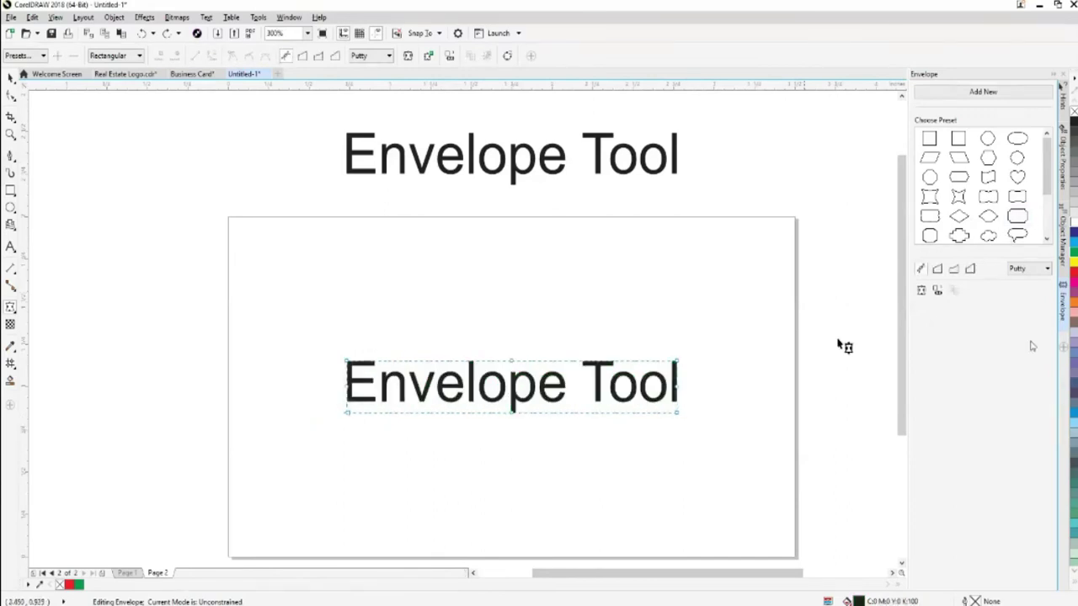
# Restore the green fill and warp the text with the oval envelope preset, deepening its curves
pyautogui.hotkey('ctrl', 'shift', 'z')
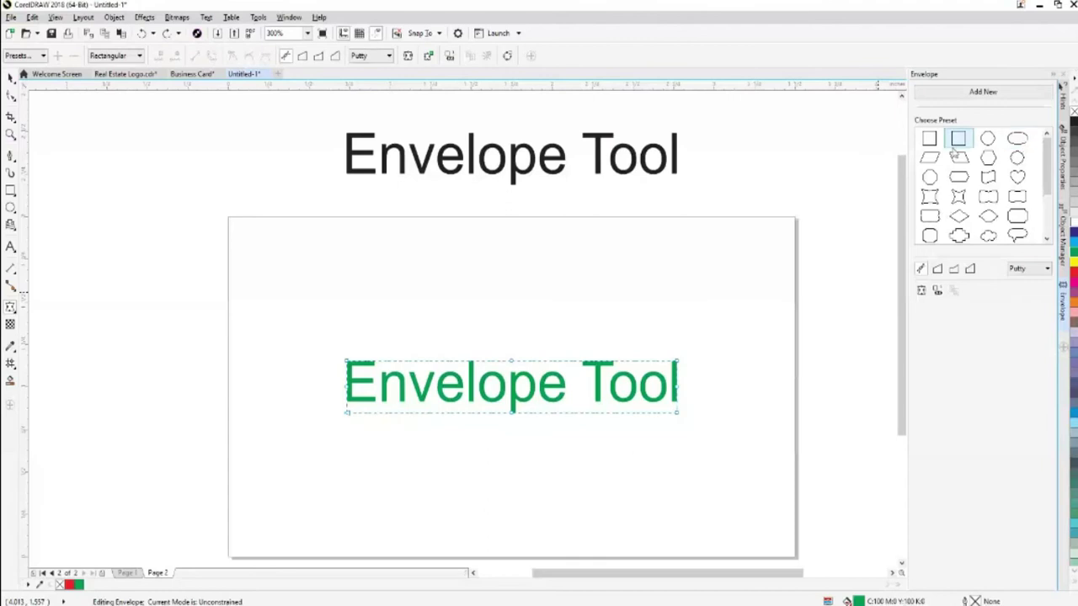
pyautogui.click(1018, 141)
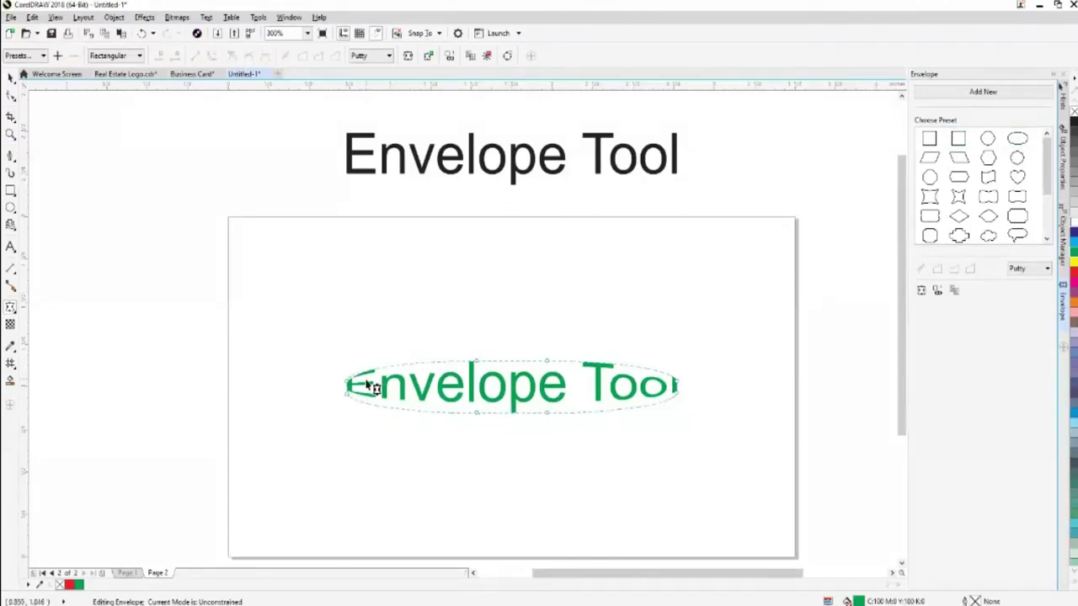
pyautogui.moveTo(480, 417); pyautogui.dragTo(482, 429)
pyautogui.moveTo(553, 418); pyautogui.dragTo(555, 464)
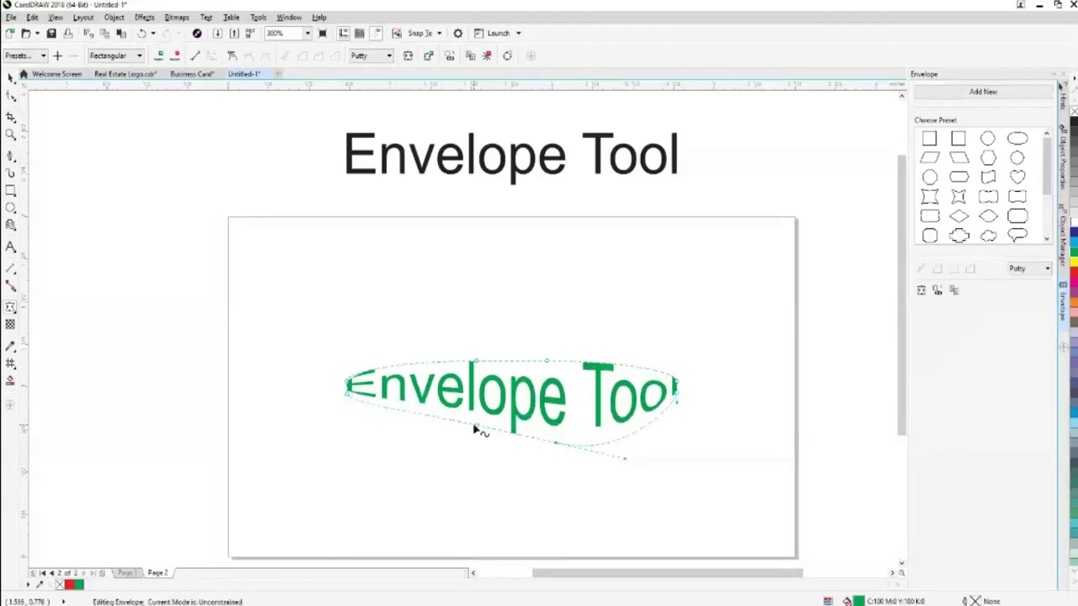
pyautogui.moveTo(475, 429); pyautogui.dragTo(458, 451)
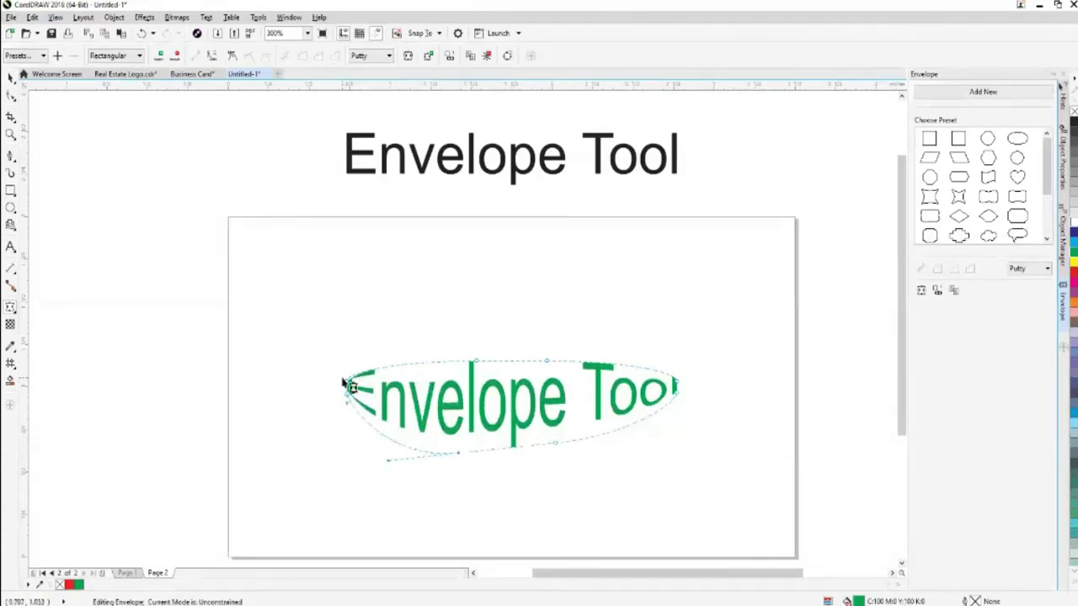
pyautogui.moveTo(478, 364); pyautogui.dragTo(481, 345)
pyautogui.moveTo(550, 364); pyautogui.dragTo(561, 341)
# Pull the oval's top-right node outward, then undo back to flat green text
pyautogui.moveTo(630, 342); pyautogui.dragTo(701, 340)
pyautogui.hotkey('ctrl', 'z')
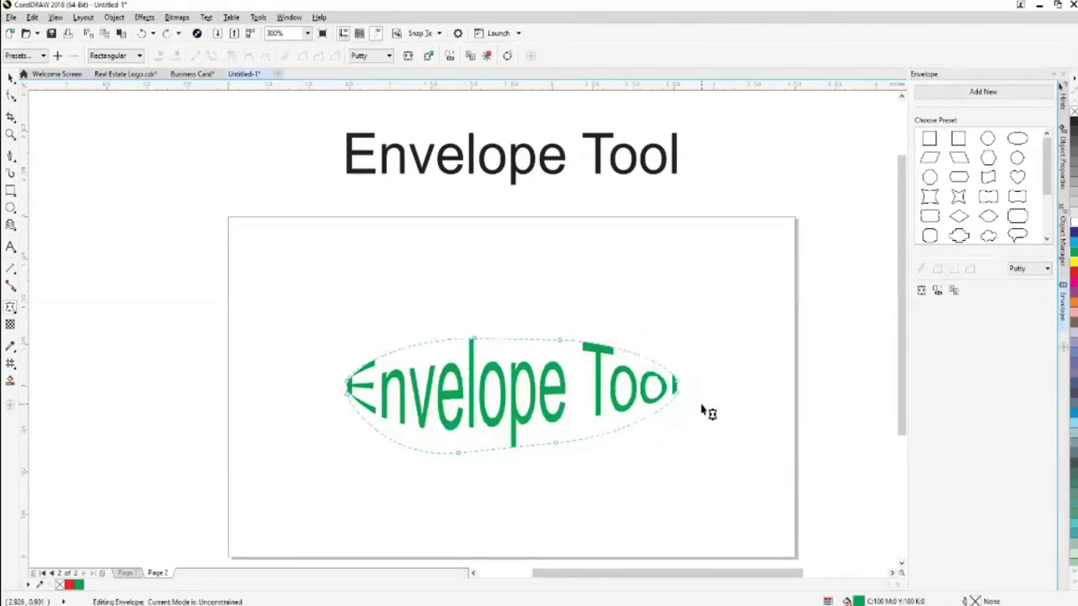
pyautogui.hotkey('ctrl', 'z')
pyautogui.hotkey('ctrl', 'z')
pyautogui.hotkey('ctrl', 'z')
pyautogui.hotkey('ctrl', 'z')
pyautogui.hotkey('ctrl', 'z')
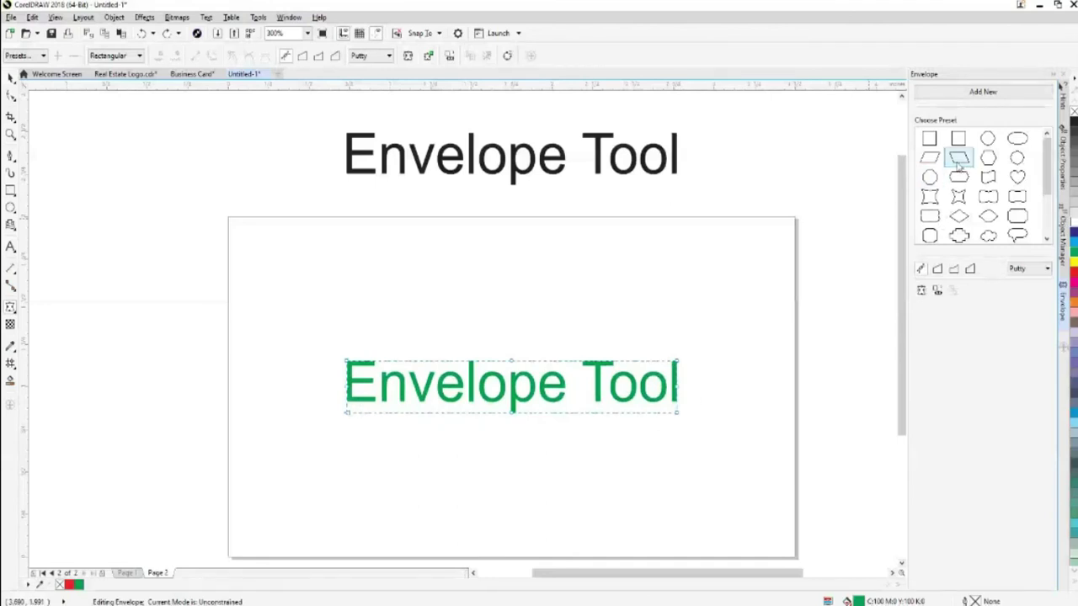
# Apply the parallelogram and then lens envelope presets, trying and undoing an upward arch
pyautogui.click(962, 157)
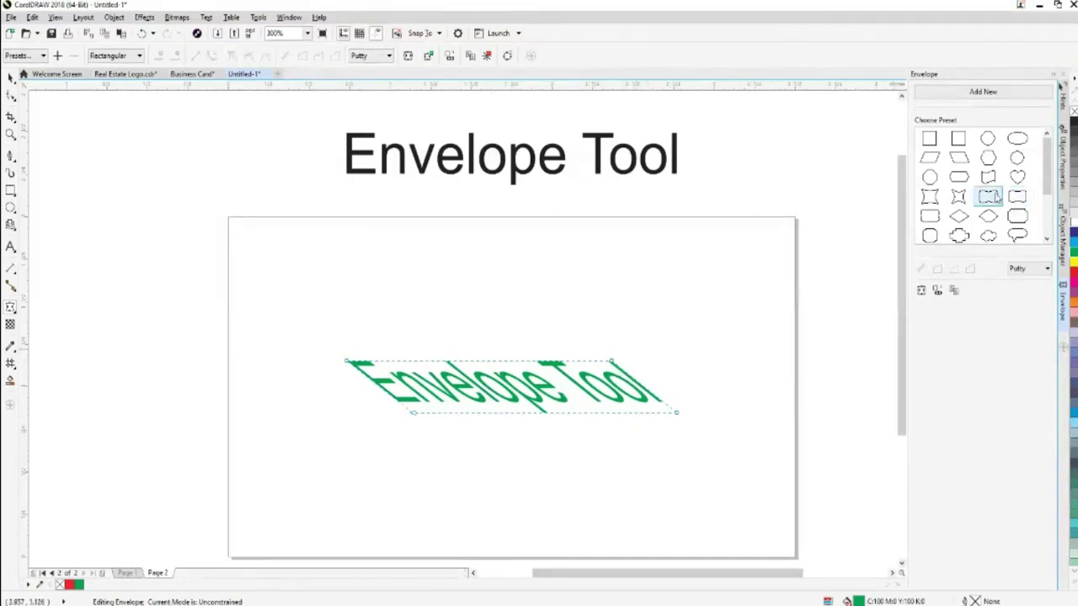
pyautogui.click(1021, 164)
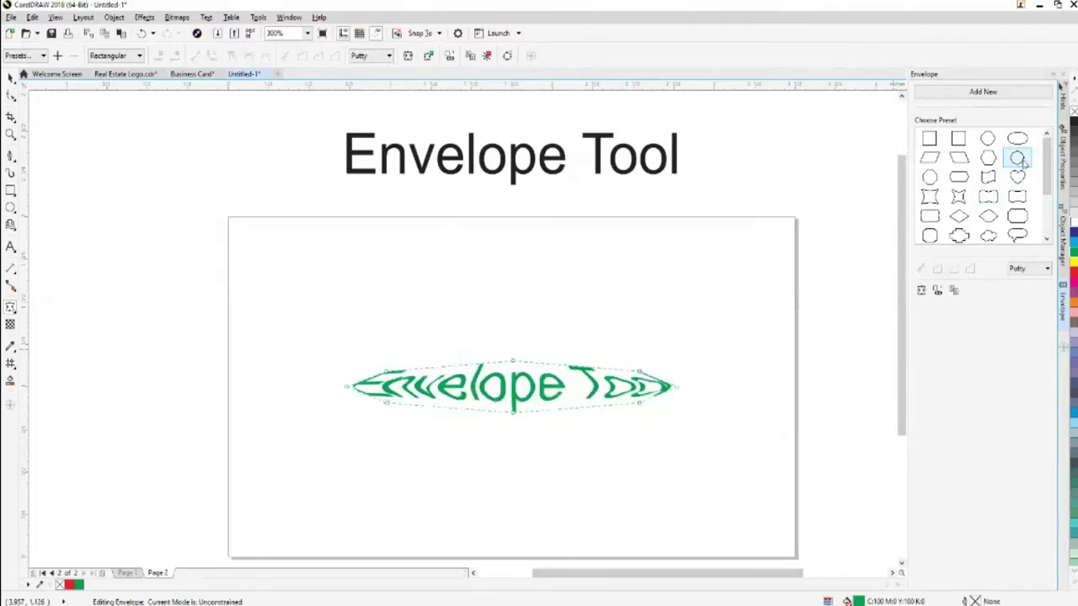
pyautogui.moveTo(514, 363); pyautogui.dragTo(520, 323)
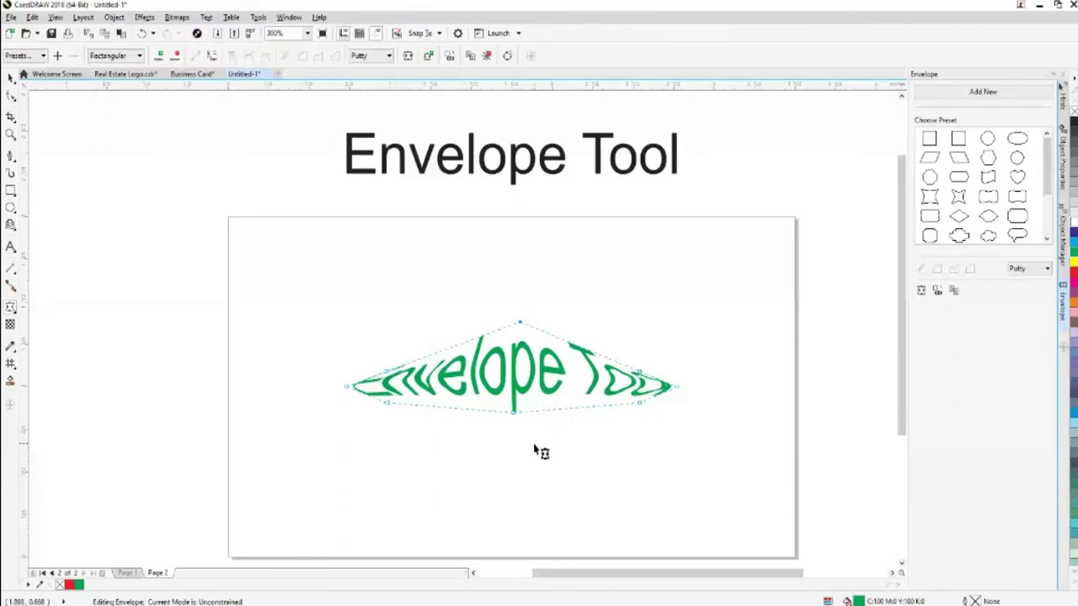
pyautogui.hotkey('ctrl', 'z')
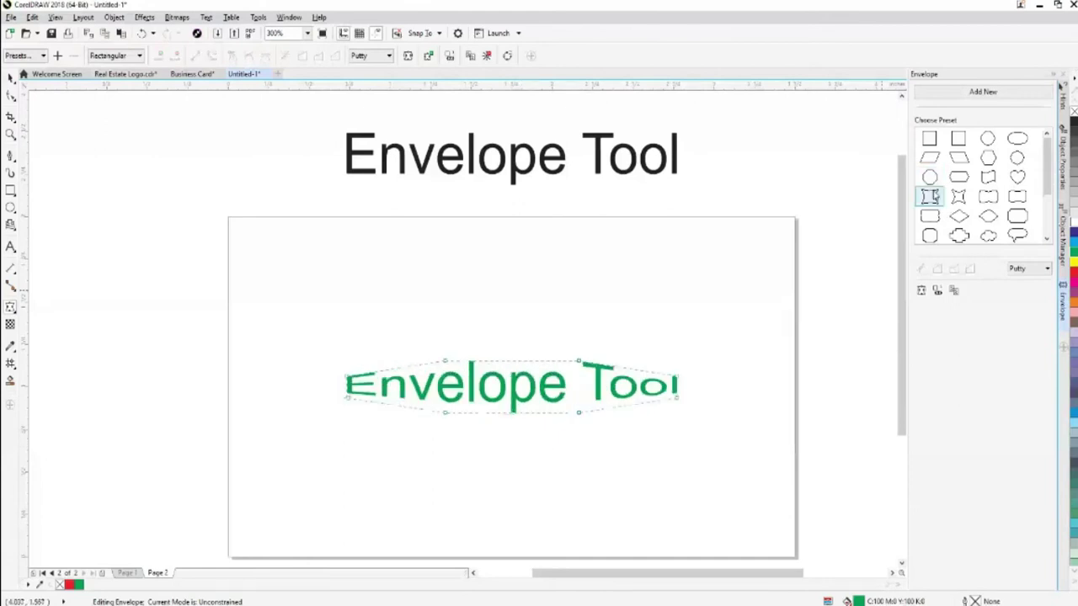
# Stretch the lens envelope's top nodes upward and bottom nodes downward to enlarge the lettering
pyautogui.moveTo(579, 363); pyautogui.dragTo(581, 337)
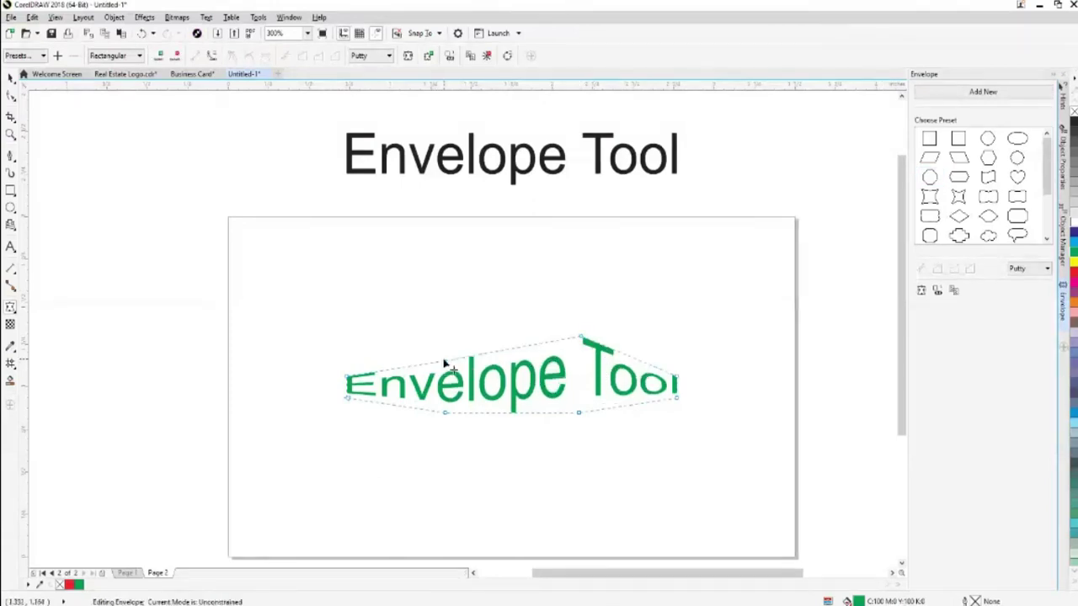
pyautogui.moveTo(444, 362); pyautogui.dragTo(433, 330)
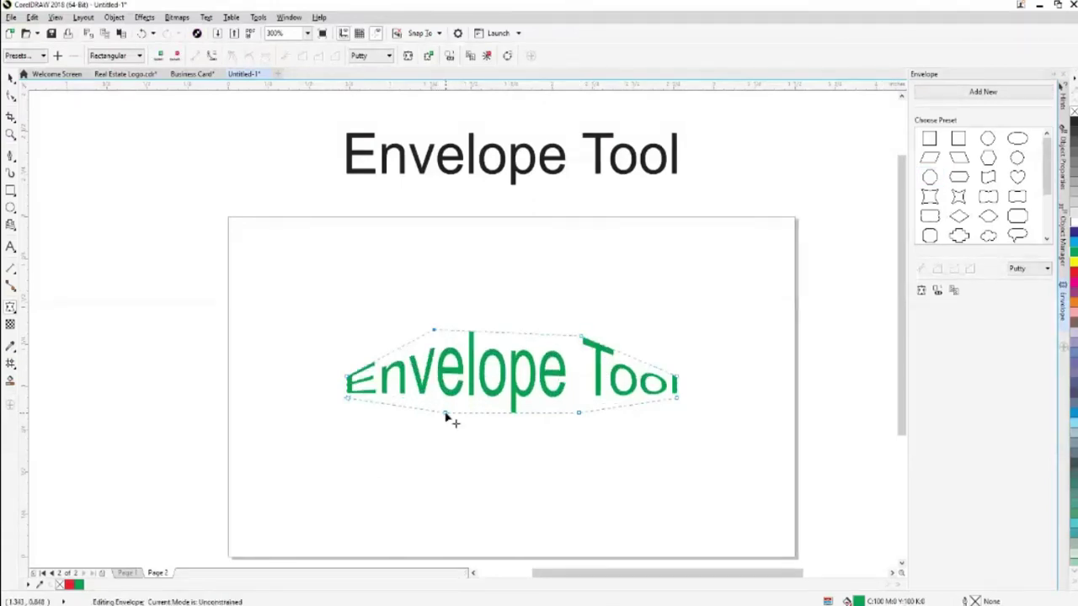
pyautogui.moveTo(446, 414); pyautogui.dragTo(444, 455)
pyautogui.moveTo(580, 414); pyautogui.dragTo(601, 472)
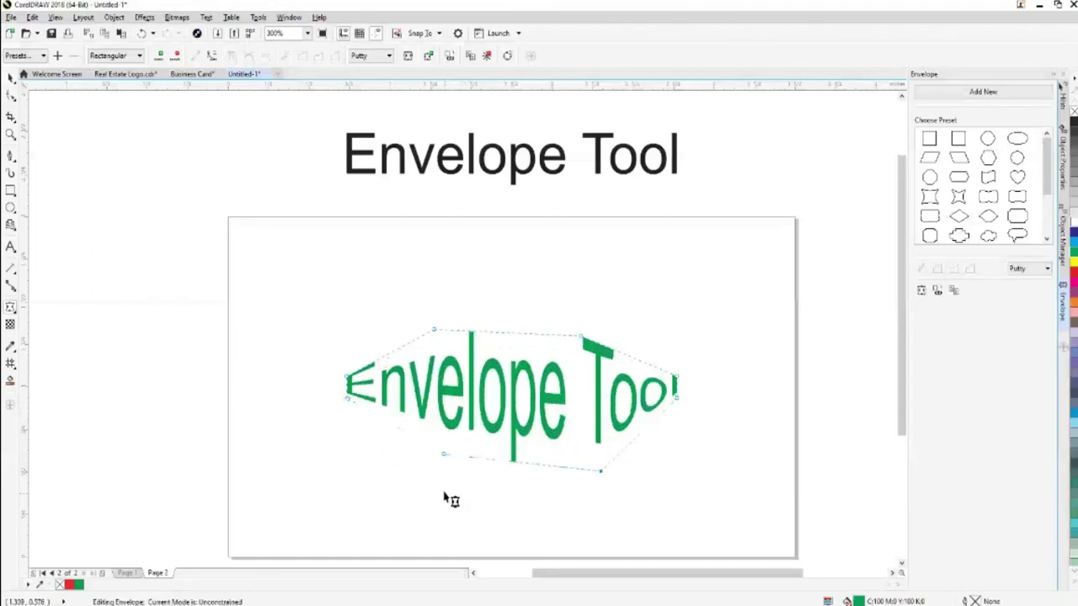
pyautogui.moveTo(443, 455); pyautogui.dragTo(435, 469)
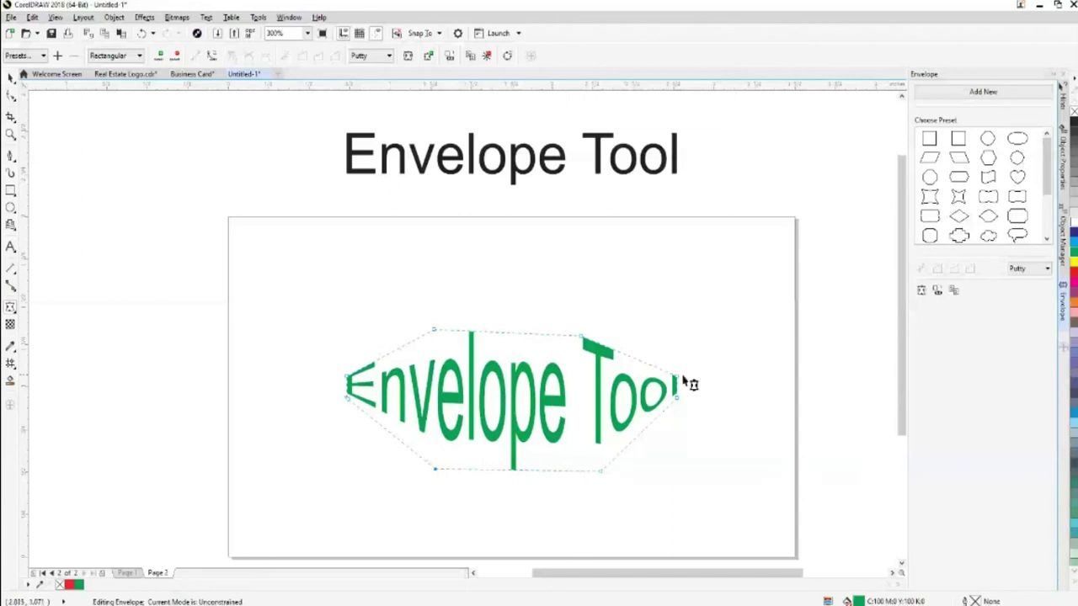
pyautogui.moveTo(434, 330); pyautogui.dragTo(434, 313)
pyautogui.moveTo(582, 336); pyautogui.dragTo(583, 320)
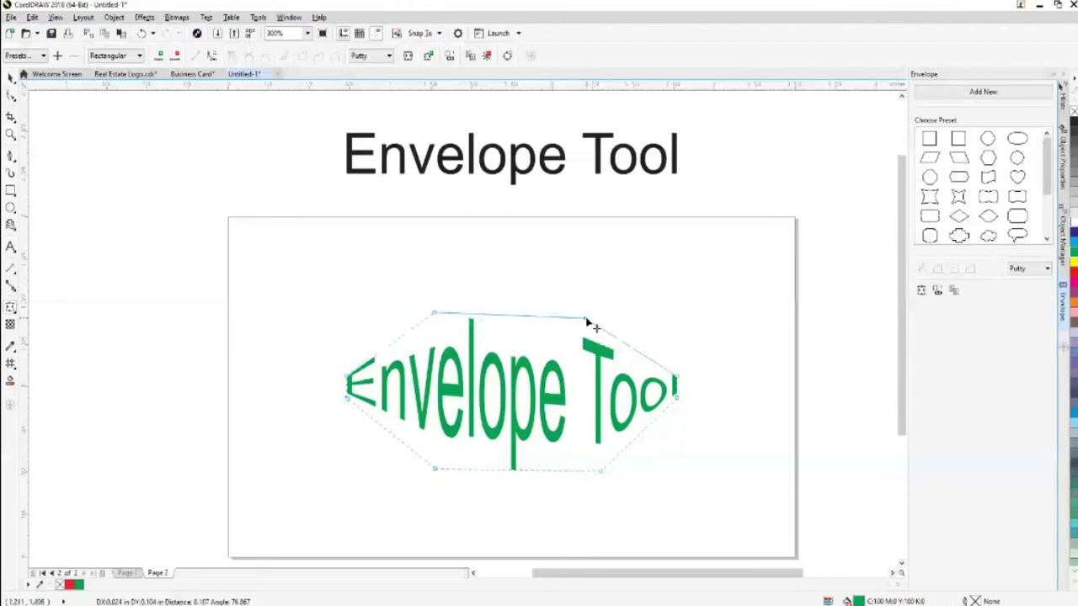
pyautogui.moveTo(603, 477); pyautogui.dragTo(606, 483)
pyautogui.moveTo(436, 469); pyautogui.dragTo(438, 477)
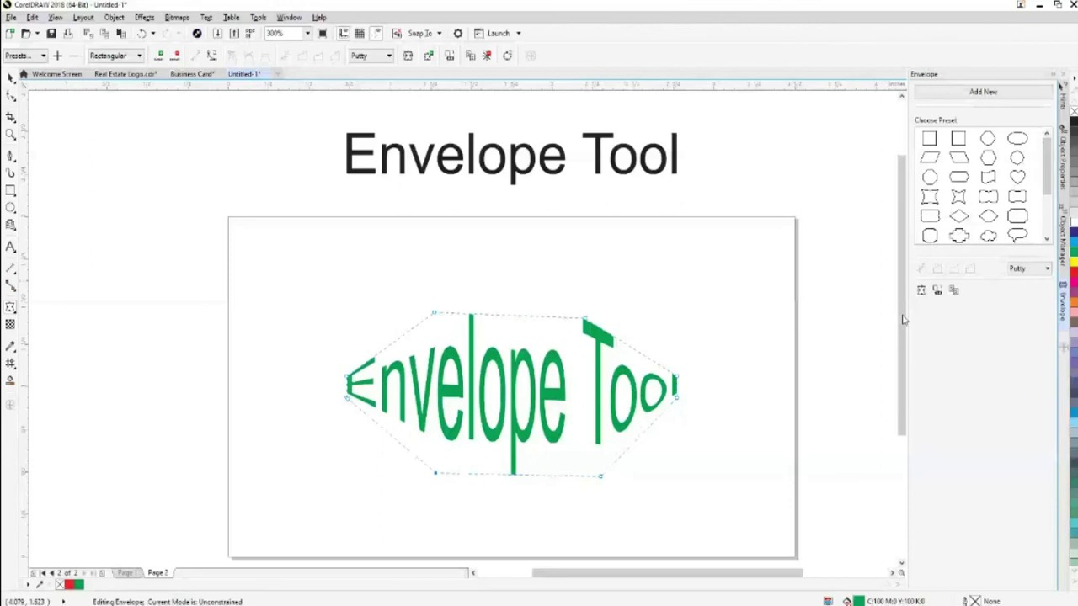
# Try the pinched concave, cloud, drop, shield, bowl, four-point star and up-arrow envelope presets
pyautogui.click(929, 198)
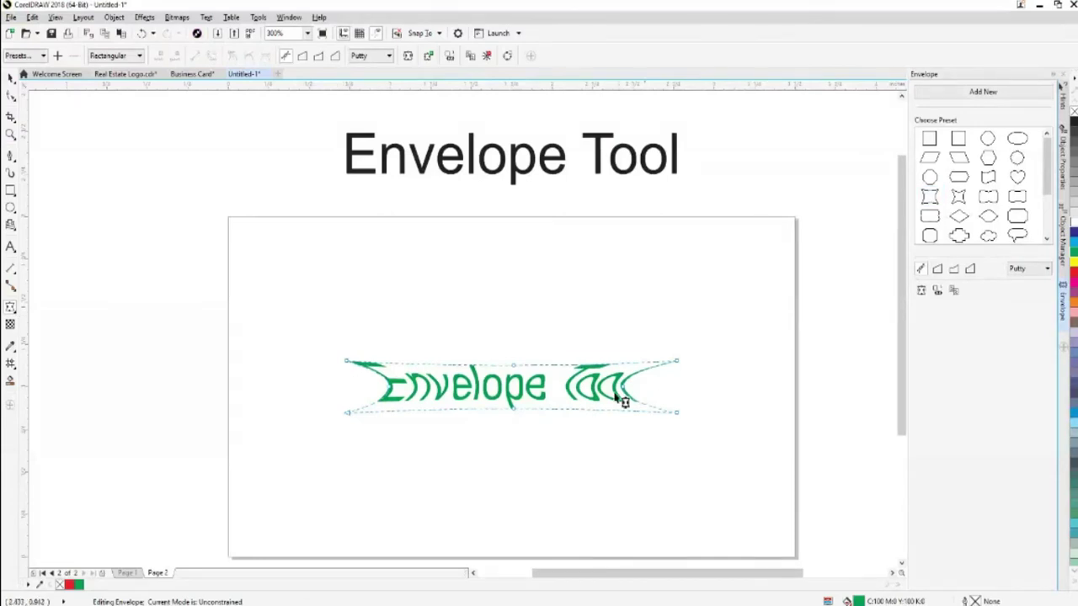
pyautogui.click(1017, 217)
pyautogui.click(1017, 196)
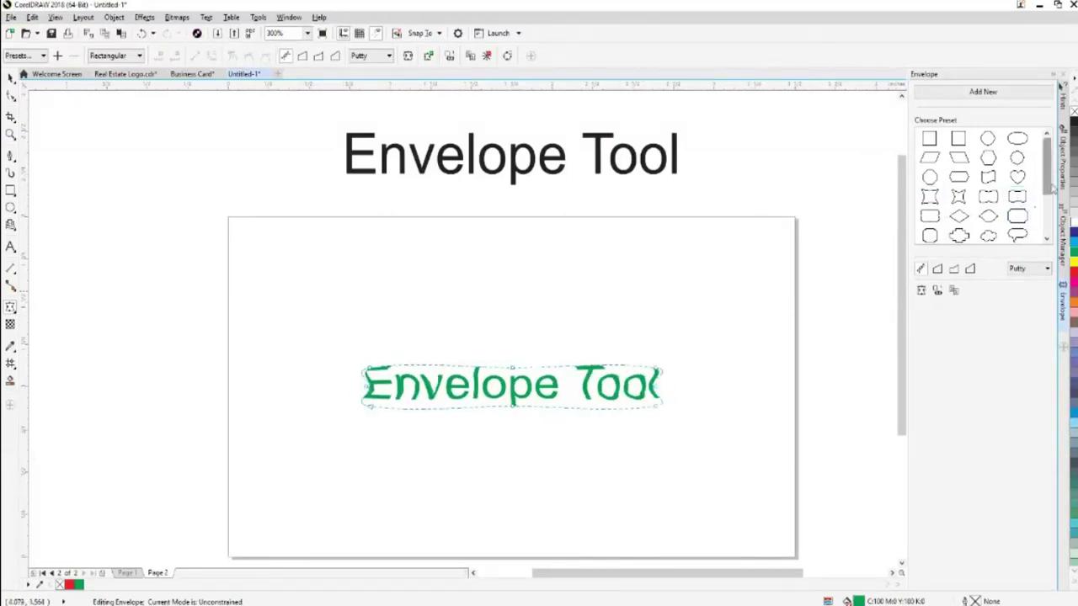
pyautogui.scroll(-1, 1055, 196)
pyautogui.scroll(-1, 1054, 196)
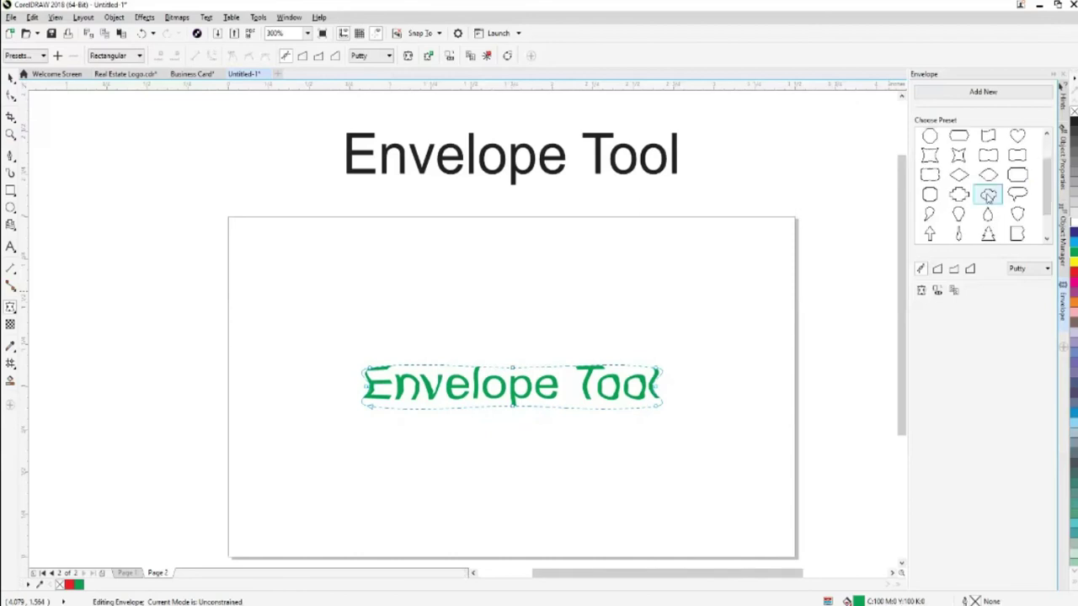
pyautogui.click(987, 196)
pyautogui.scroll(-2, 977, 192)
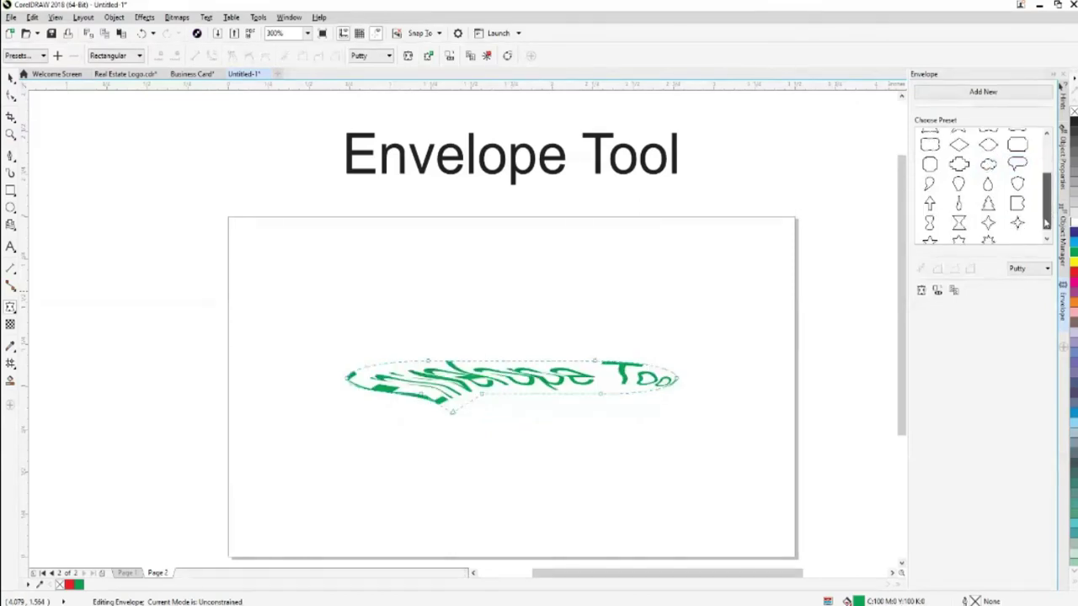
pyautogui.click(988, 185)
pyautogui.click(1018, 187)
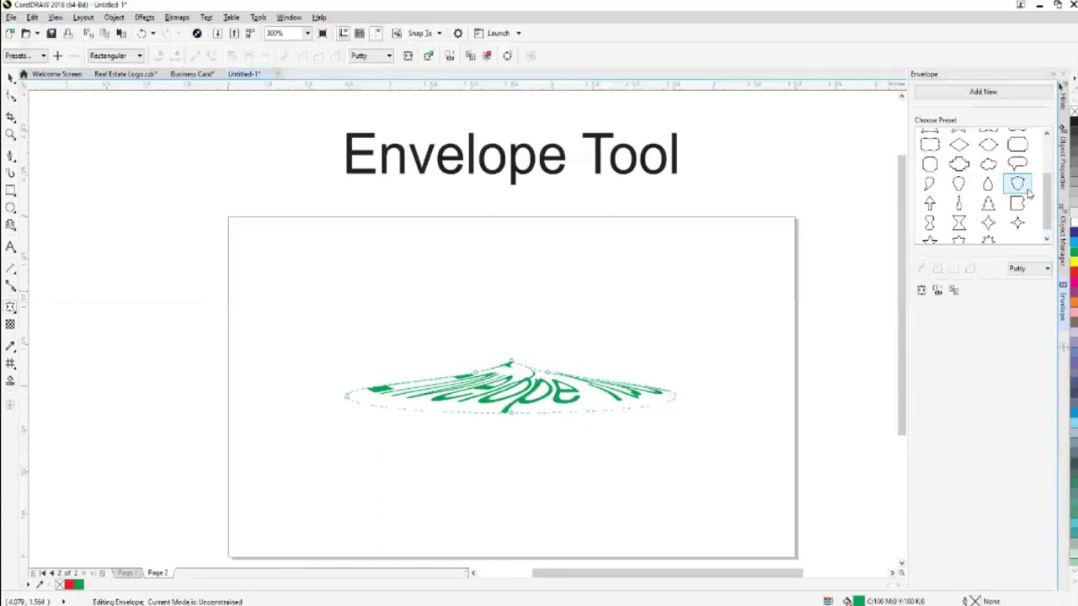
pyautogui.click(1017, 203)
pyautogui.click(958, 223)
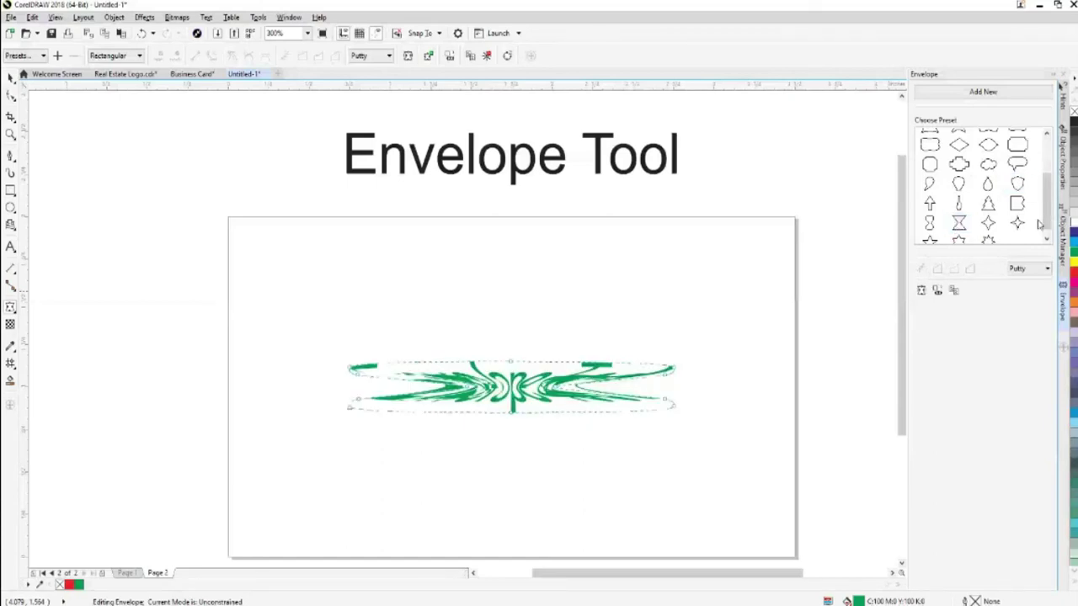
pyautogui.click(1016, 222)
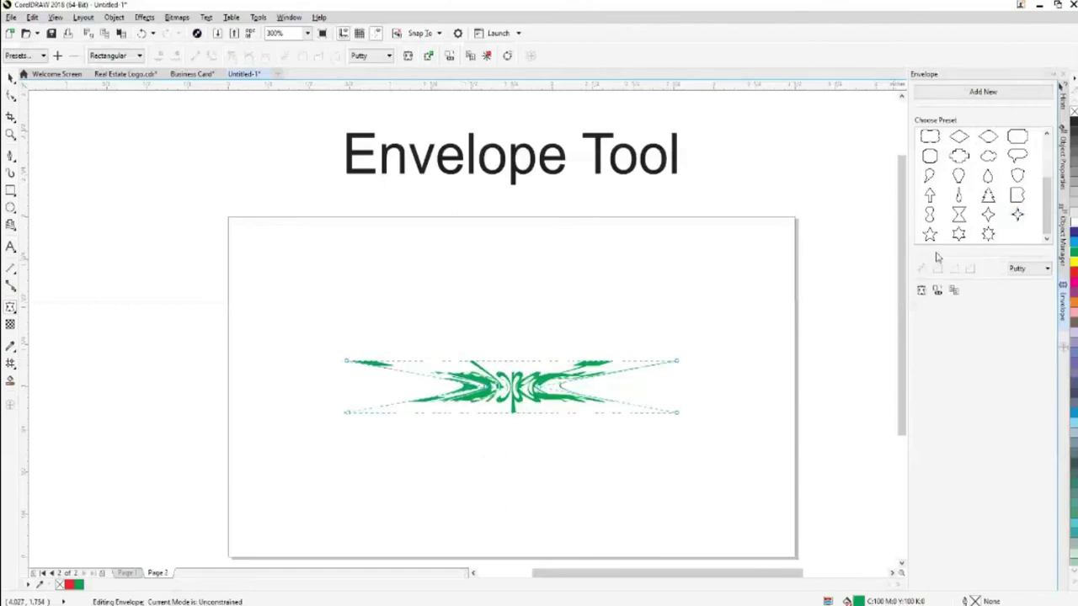
pyautogui.click(930, 196)
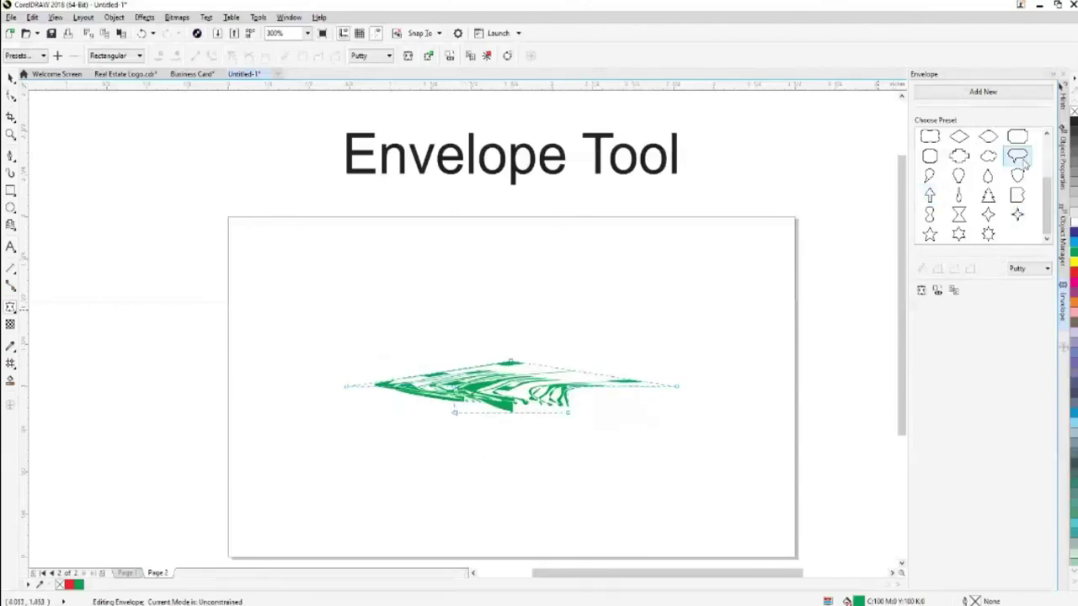
# Try the ellipse, parallelogram and wavy presets, finishing on the elongated hexagon envelope
pyautogui.moveTo(1047, 217); pyautogui.dragTo(1047, 176)
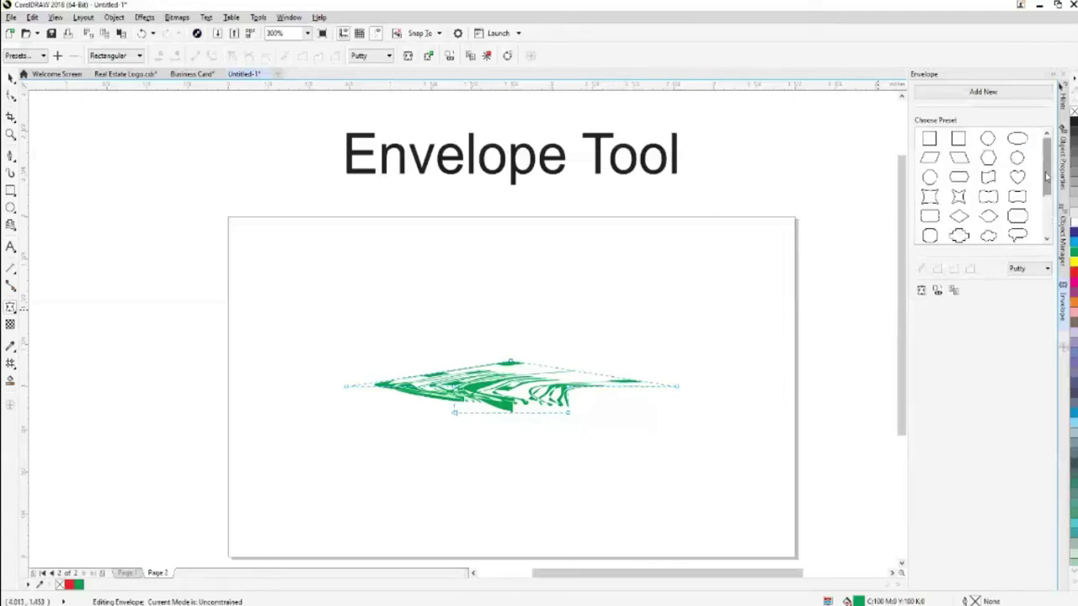
pyautogui.click(1017, 142)
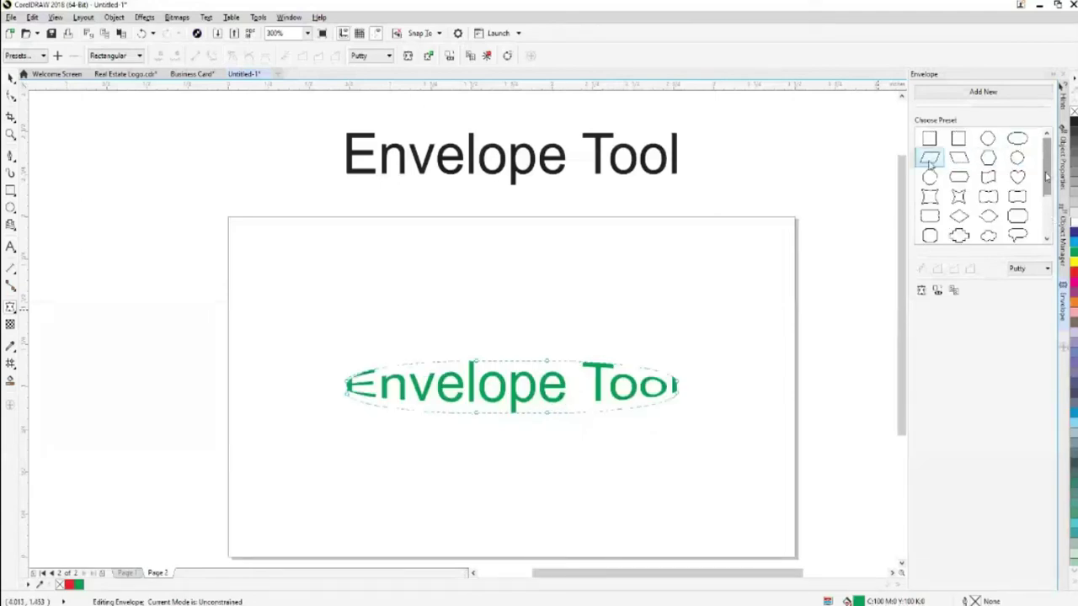
pyautogui.click(930, 159)
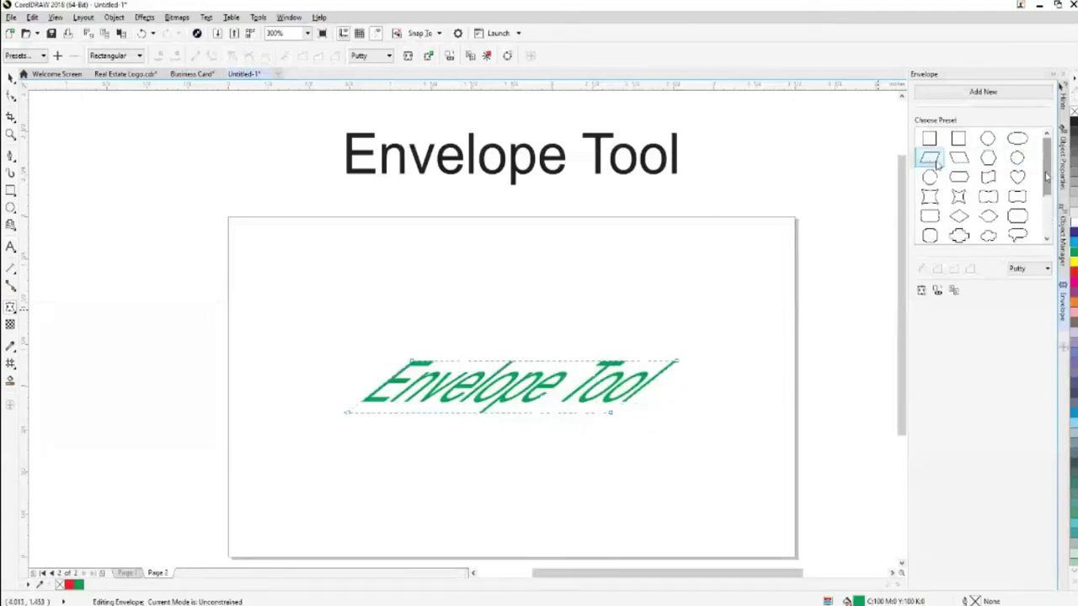
pyautogui.click(989, 179)
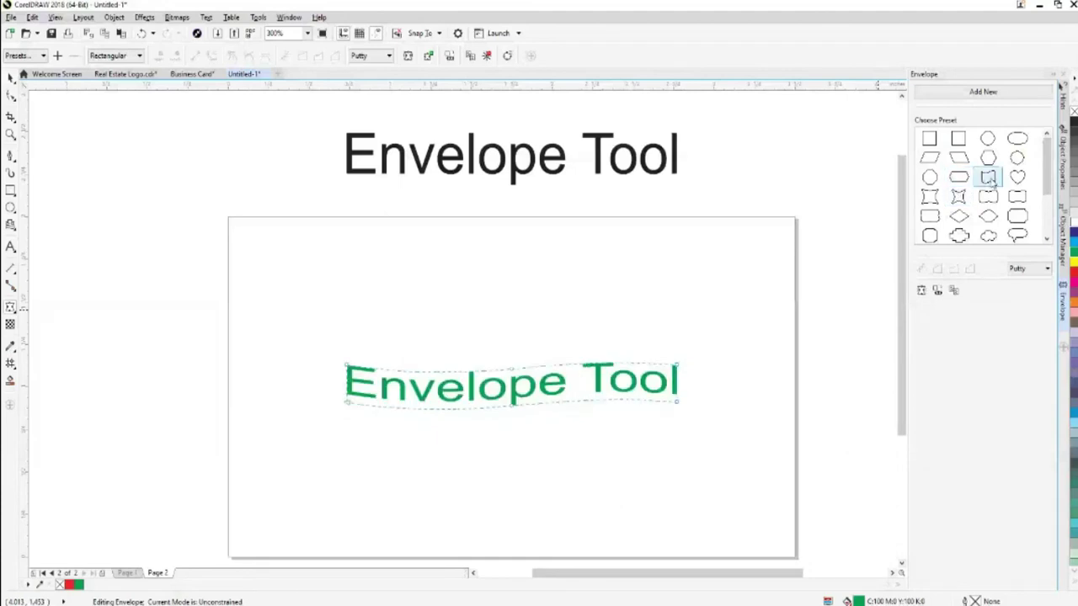
pyautogui.click(958, 177)
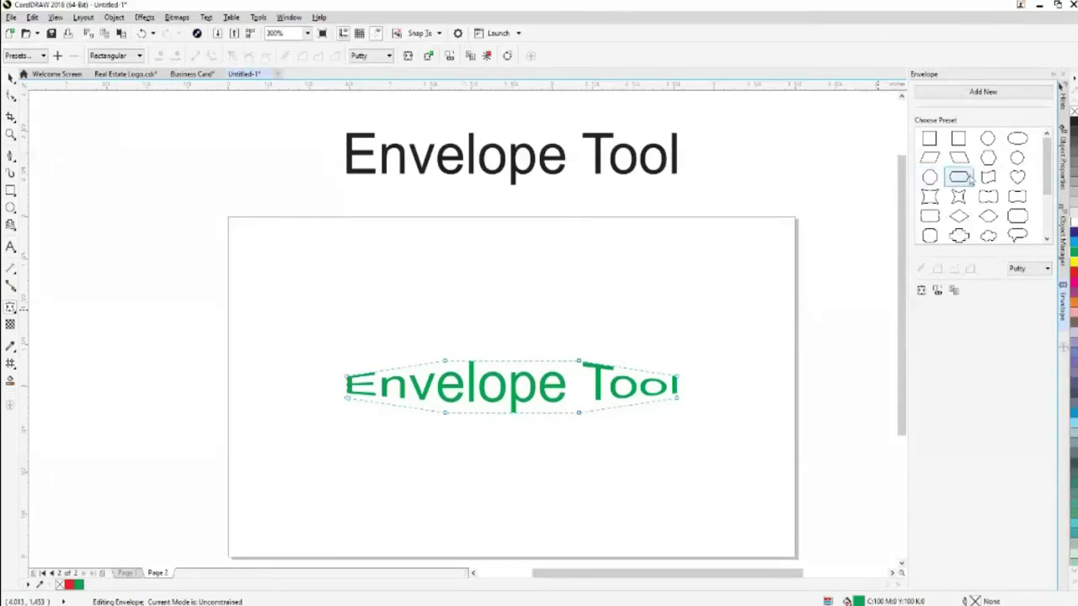
# Pull the hexagon envelope's top nodes up and bottom nodes down, then move the green text to the card's top
pyautogui.moveTo(445, 362); pyautogui.dragTo(447, 335)
pyautogui.moveTo(581, 362); pyautogui.dragTo(583, 335)
pyautogui.moveTo(446, 414); pyautogui.dragTo(447, 426)
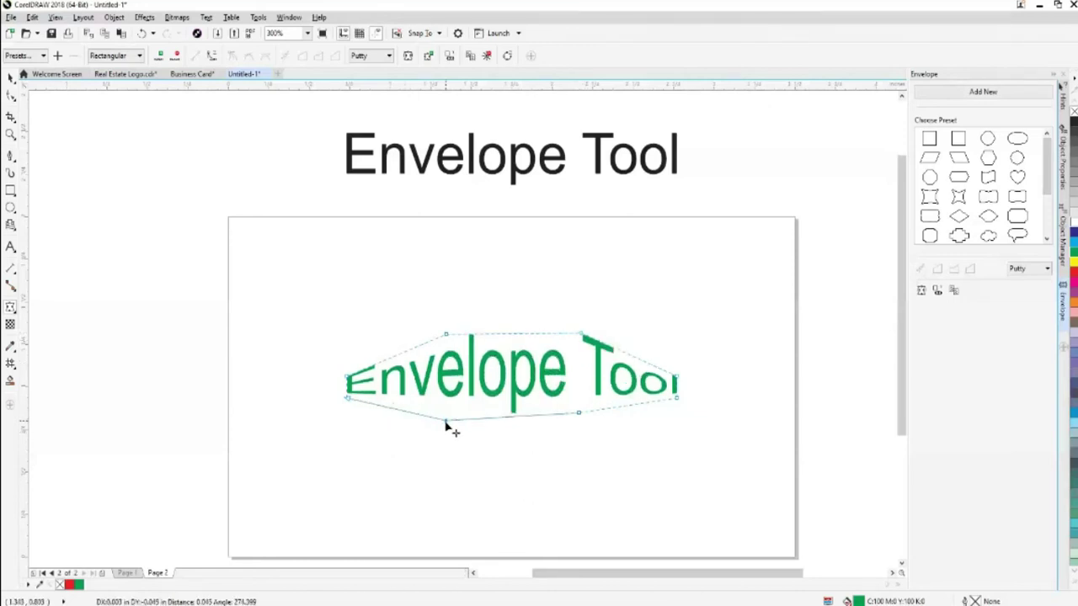
pyautogui.moveTo(579, 416); pyautogui.dragTo(582, 433)
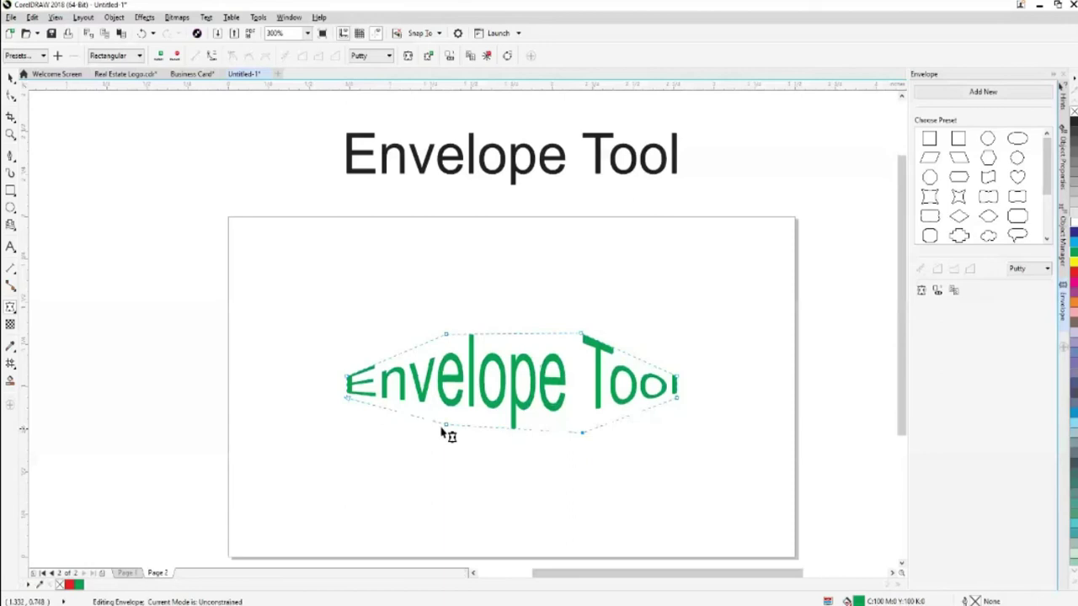
pyautogui.click(10, 76)
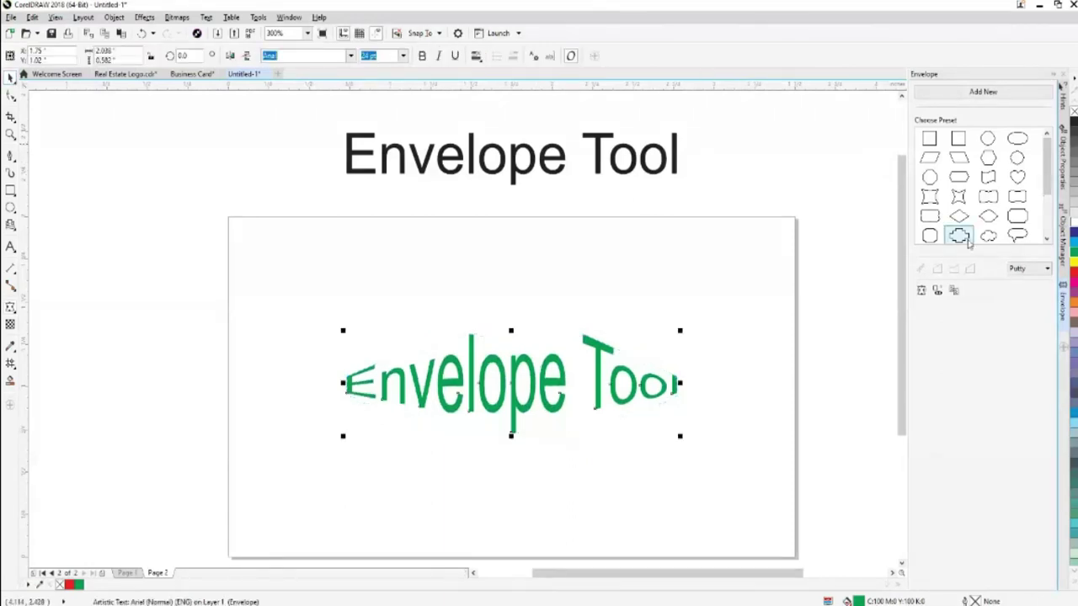
pyautogui.moveTo(621, 407); pyautogui.dragTo(597, 303)
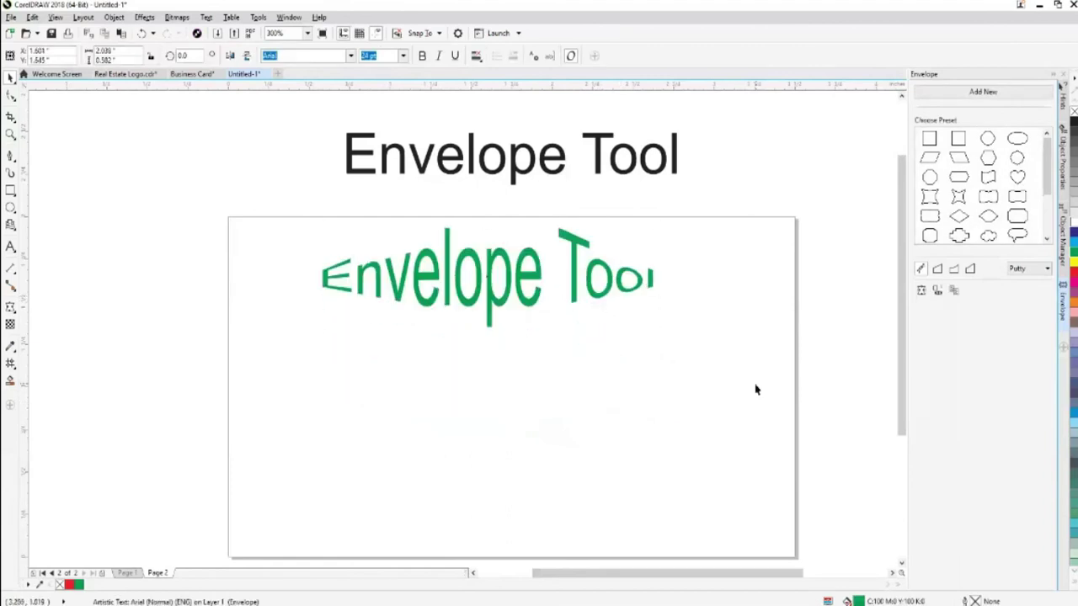
# Drop a copy of the black heading onto the card below the green text and fill it red
pyautogui.click(755, 389)
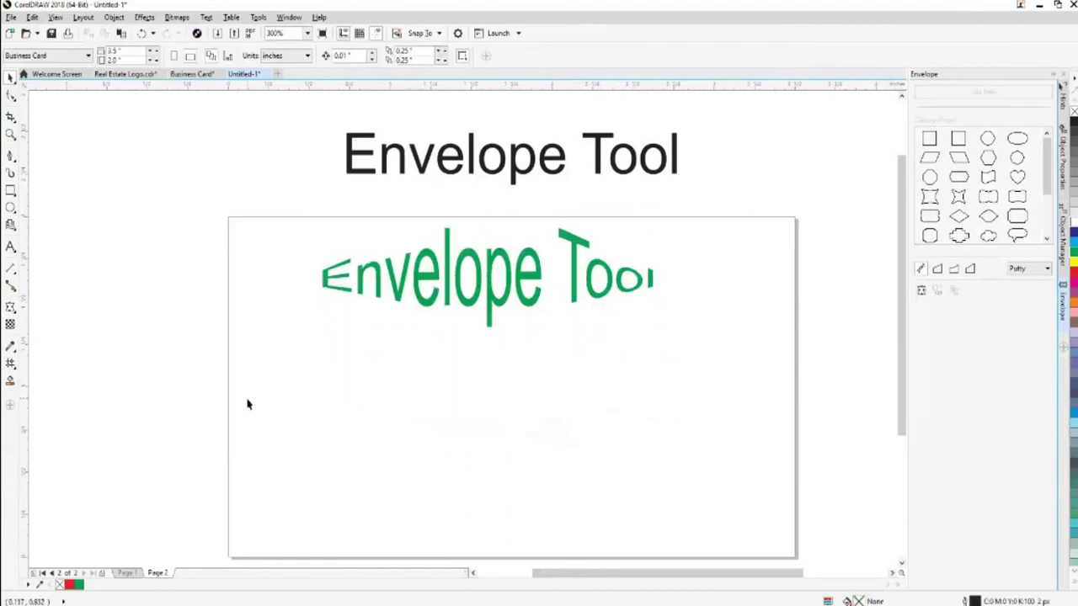
pyautogui.click(457, 170)
pyautogui.moveTo(455, 170); pyautogui.dragTo(432, 449)
pyautogui.rightClick(432, 449)
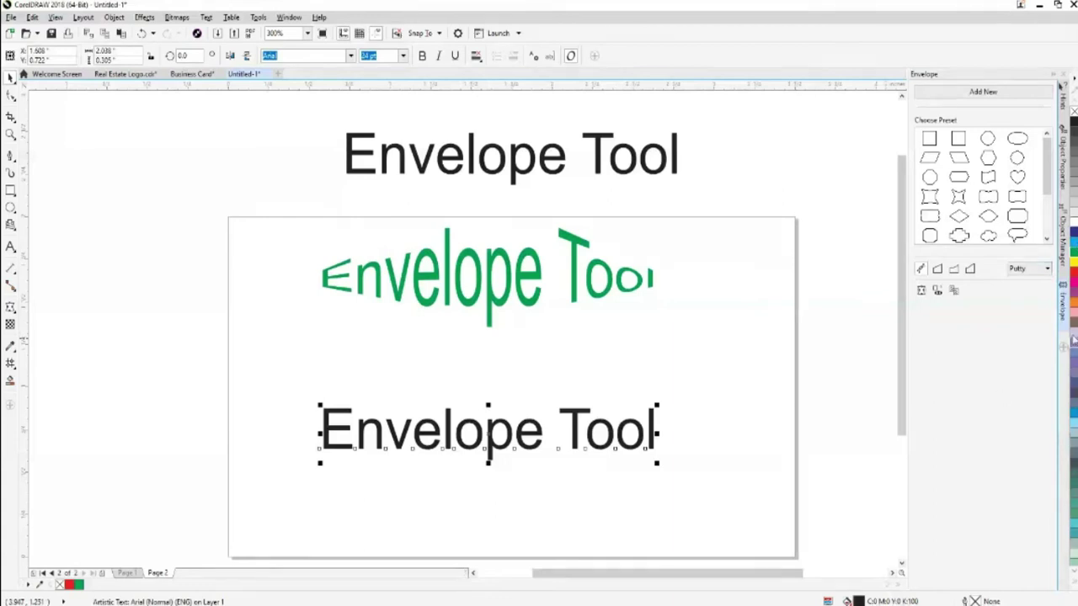
pyautogui.press('Escape')
pyautogui.click(1074, 273)
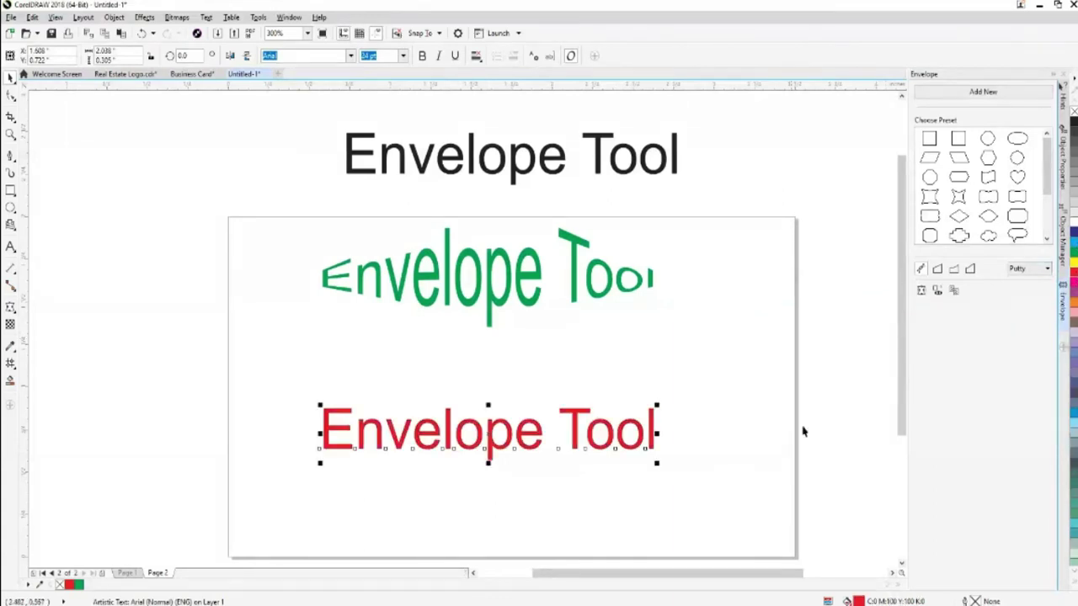
pyautogui.scroll(-3, 907, 402)
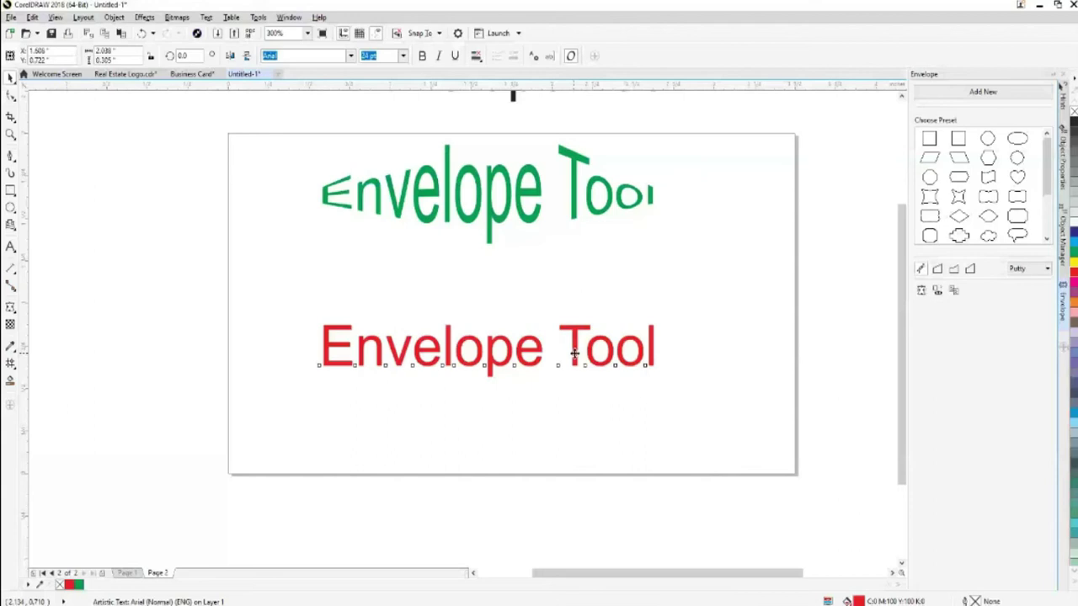
# Move the red text up, draw a wavy banner shape across the lower card, and enable Keep lines
pyautogui.moveTo(573, 354); pyautogui.dragTo(597, 295)
pyautogui.click(11, 224)
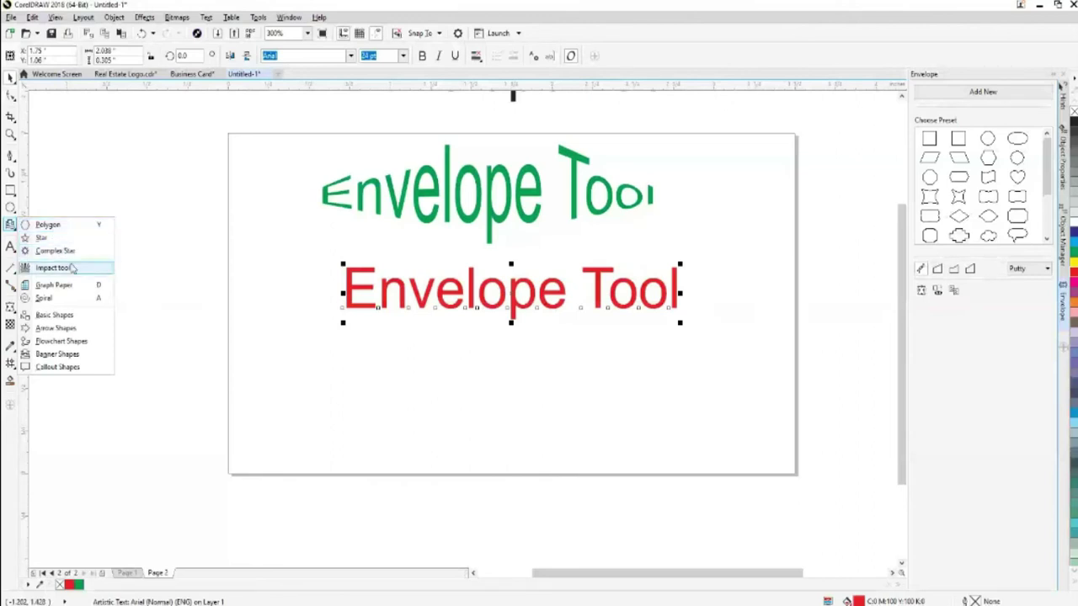
pyautogui.click(61, 385)
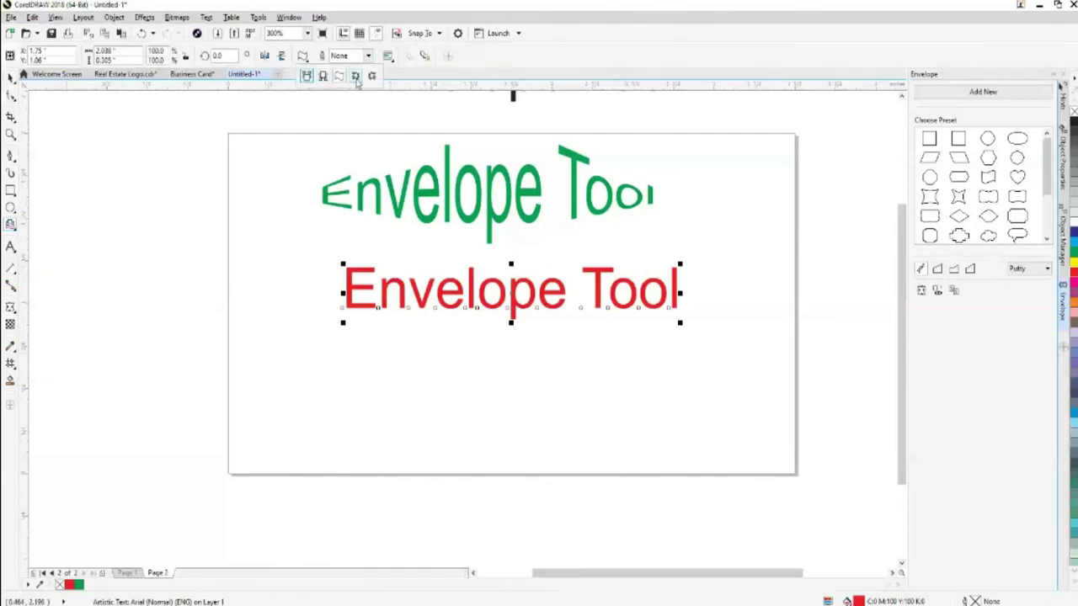
pyautogui.moveTo(349, 388)
pyautogui.mouseDown()
pyautogui.moveTo(446, 426)
pyautogui.moveTo(681, 439)
pyautogui.mouseUp()
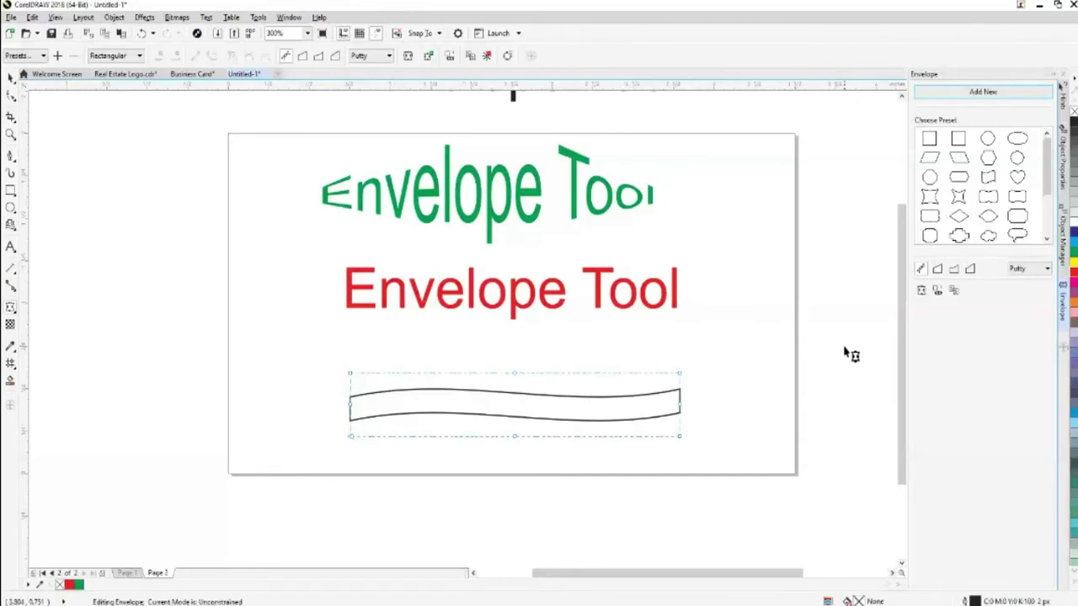
pyautogui.hotkey('ctrl', 'z')
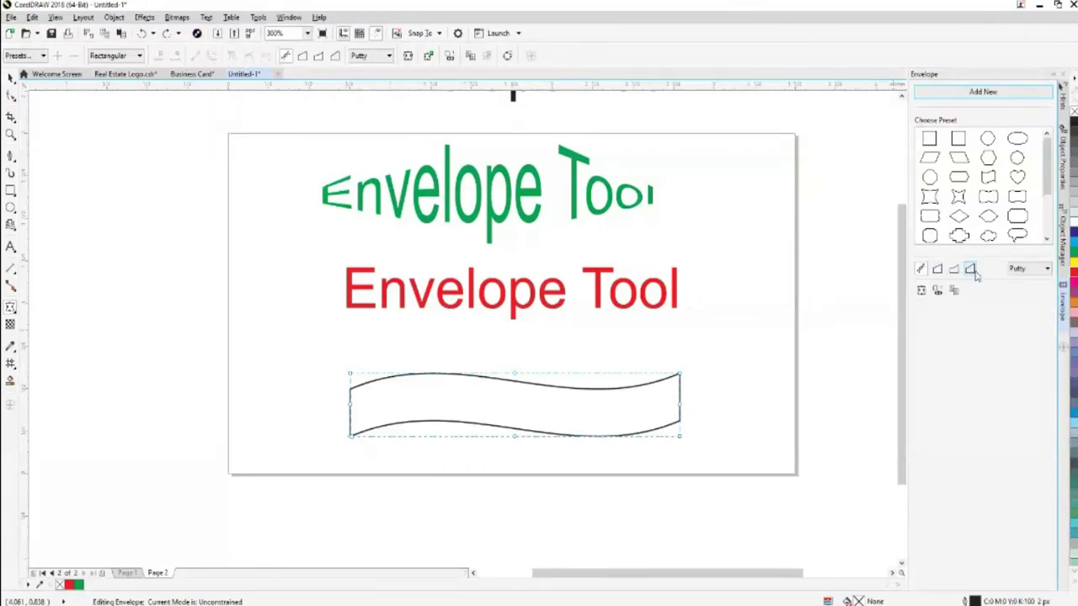
pyautogui.click(927, 292)
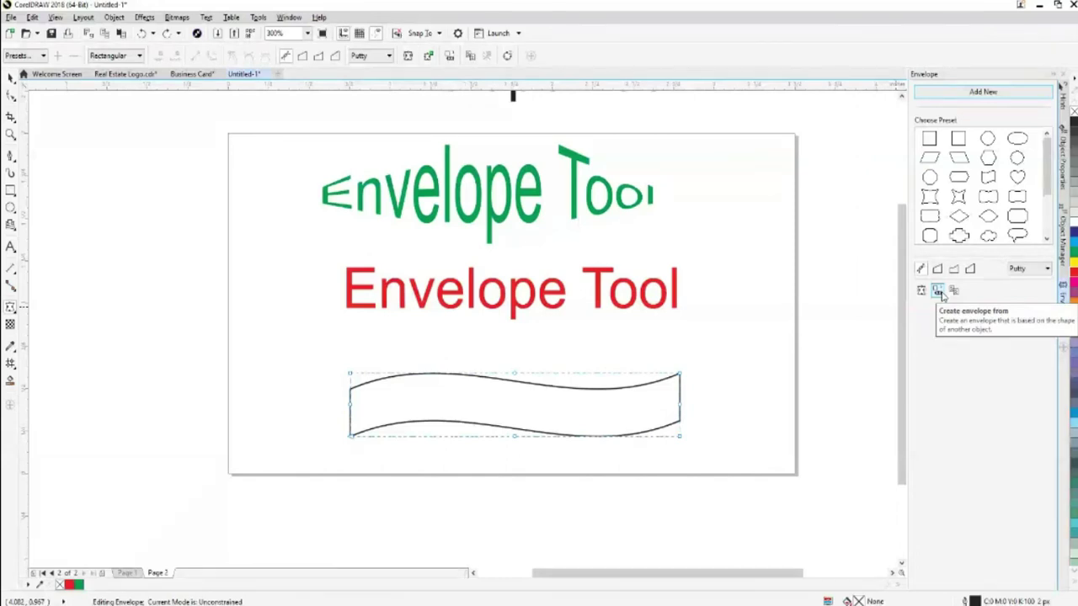
# Try creating the red text's envelope from the wavy shape, dismissing the invalid-object warning
pyautogui.click(942, 292)
pyautogui.click(515, 296)
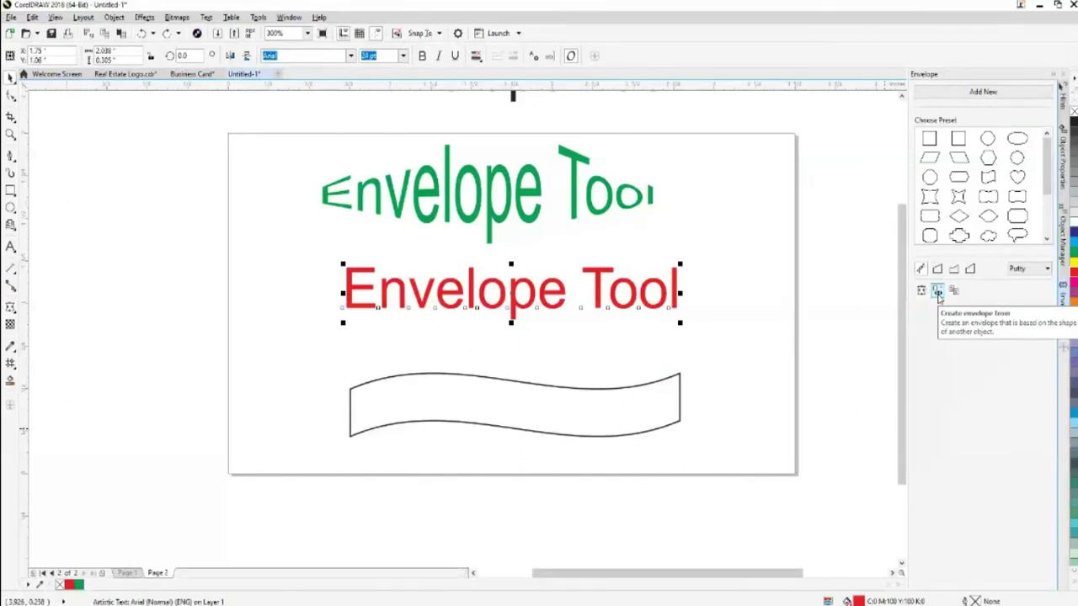
pyautogui.click(938, 291)
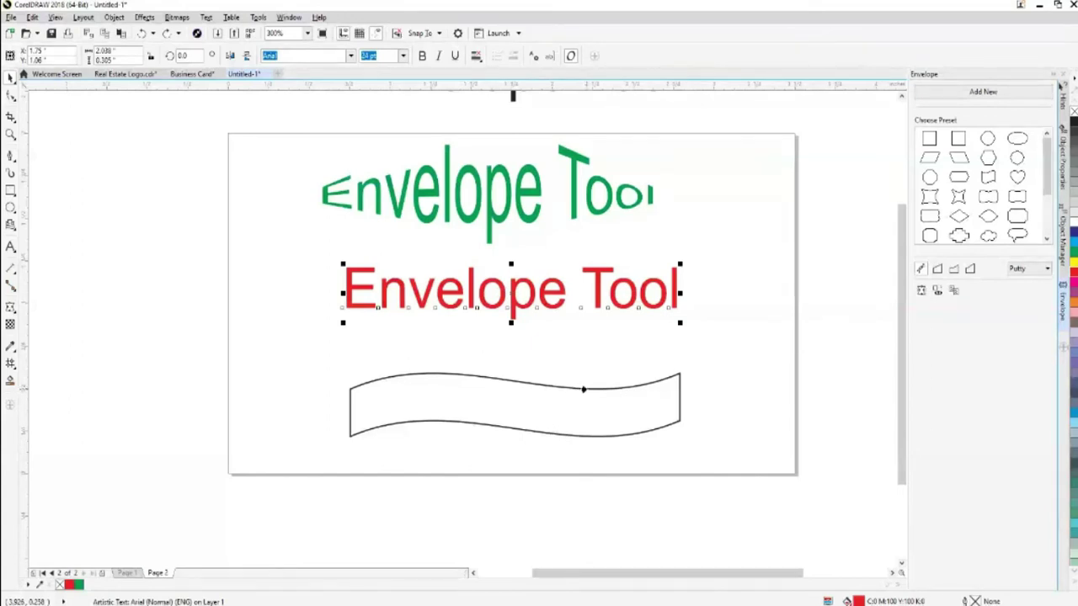
pyautogui.click(584, 389)
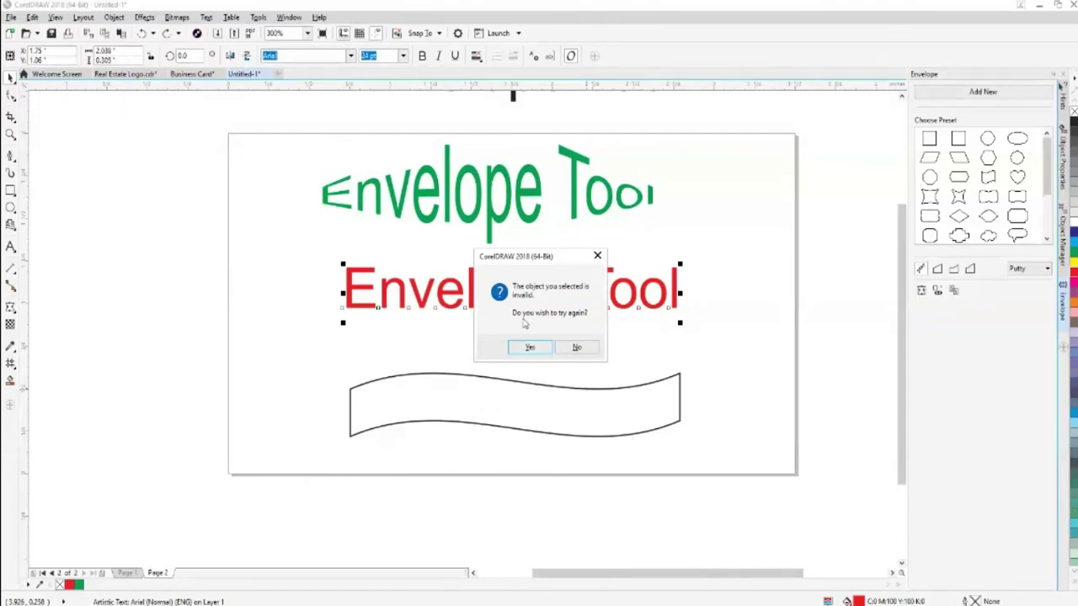
pyautogui.click(576, 349)
# Convert the wavy shape to curves with Ctrl+Q and warp the red text to its outline
pyautogui.click(587, 389)
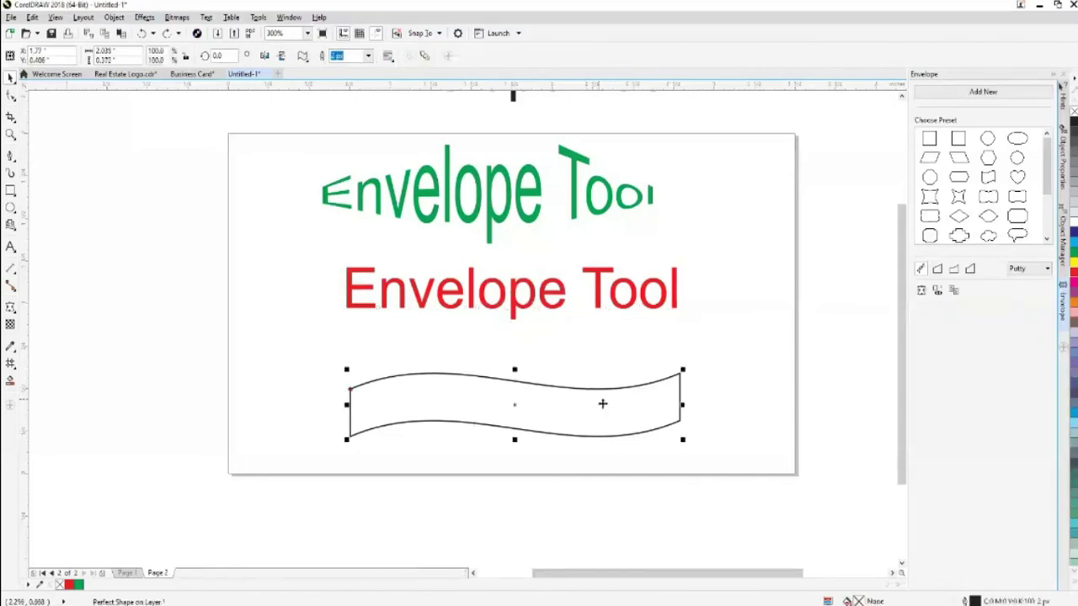
pyautogui.hotkey('ctrl', 'q')
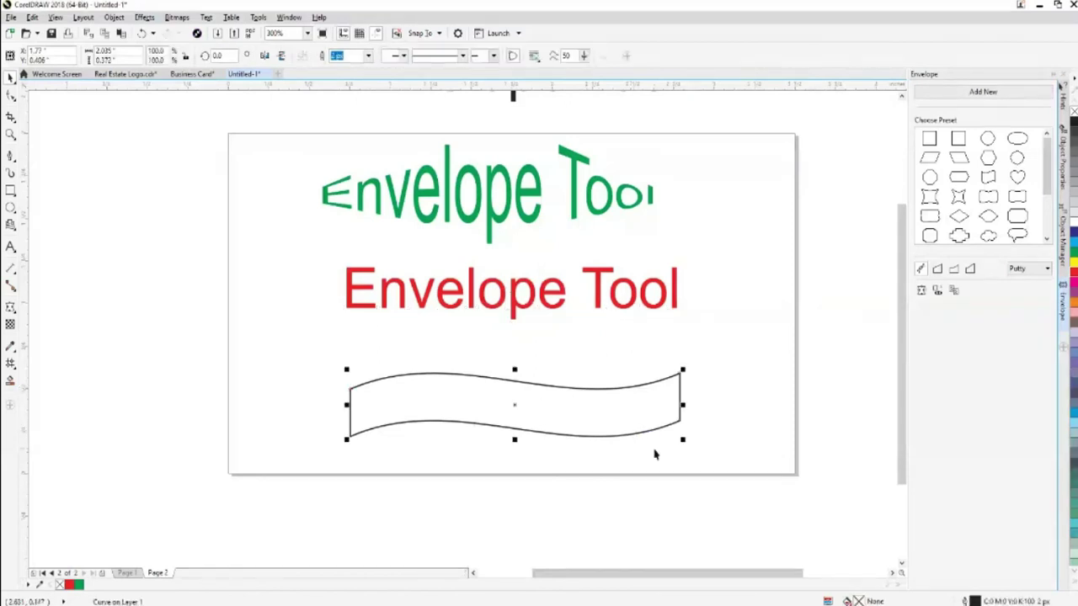
pyautogui.click(599, 304)
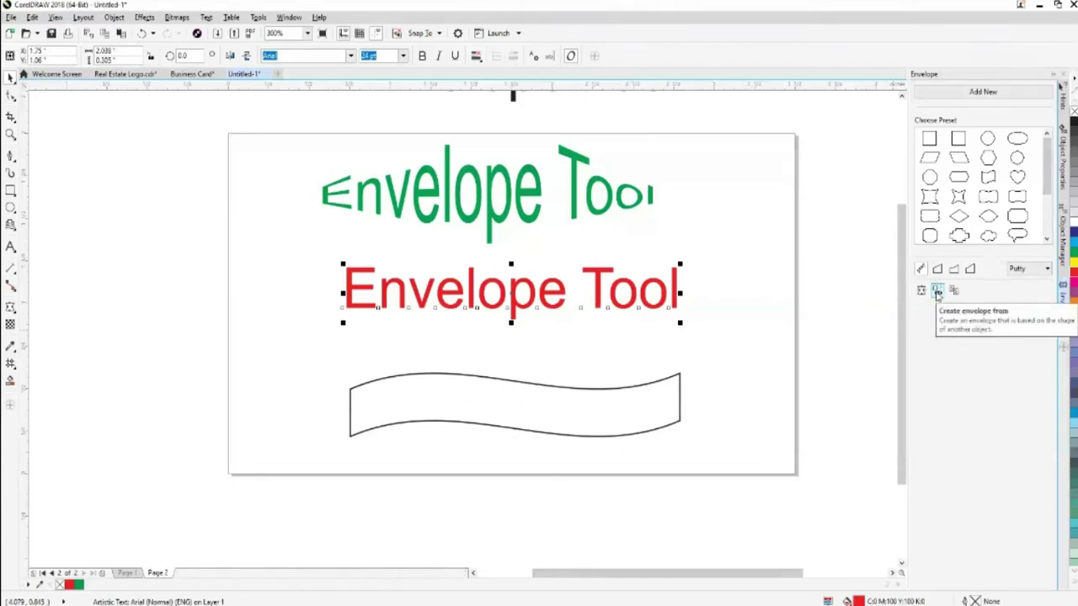
pyautogui.click(937, 291)
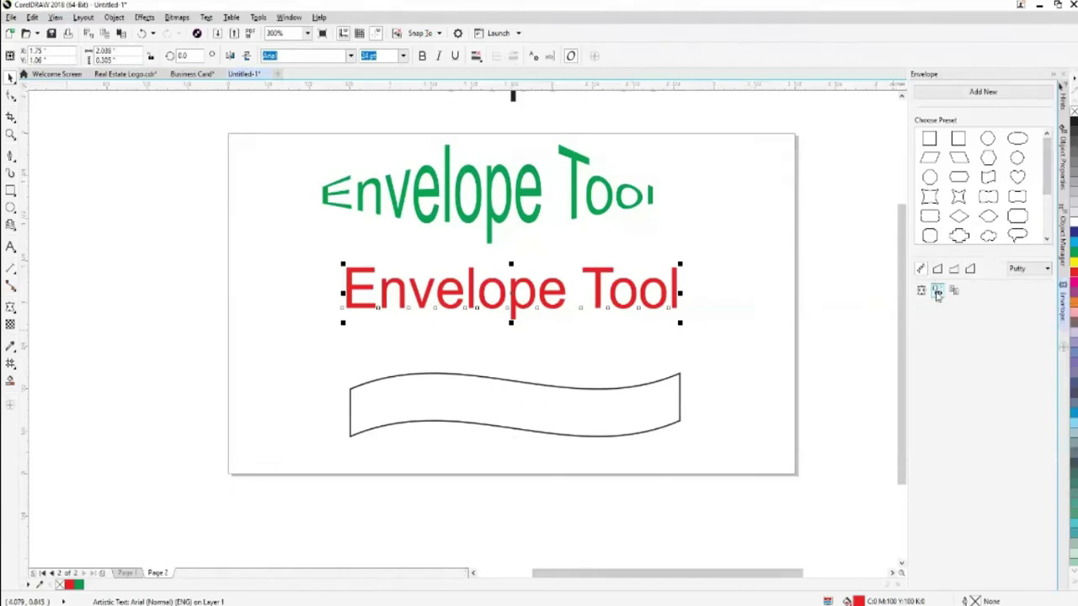
pyautogui.click(520, 382)
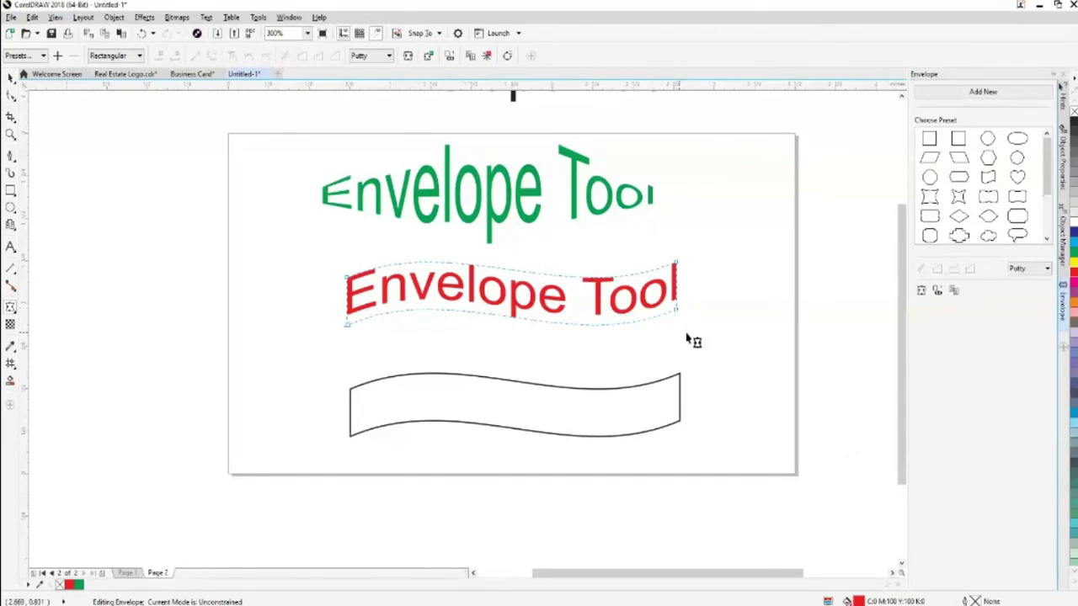
# Drag the red text's envelope nodes to stretch the wave further right, undoing the last adjustment
pyautogui.moveTo(683, 320); pyautogui.dragTo(684, 328)
pyautogui.moveTo(674, 268); pyautogui.dragTo(687, 246)
pyautogui.moveTo(347, 326); pyautogui.dragTo(338, 256)
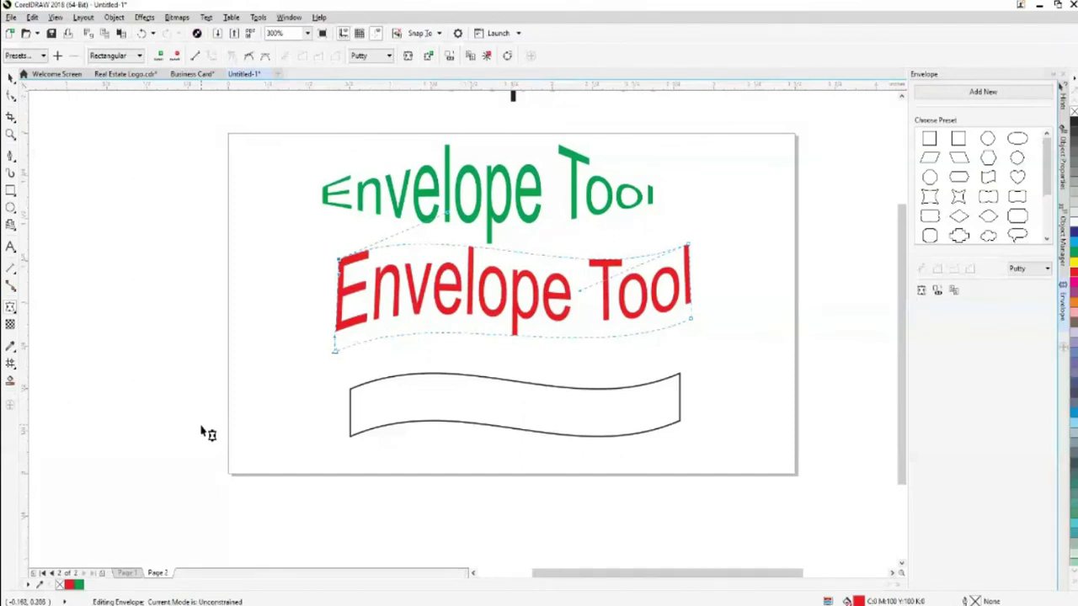
pyautogui.hotkey('ctrl', 'z')
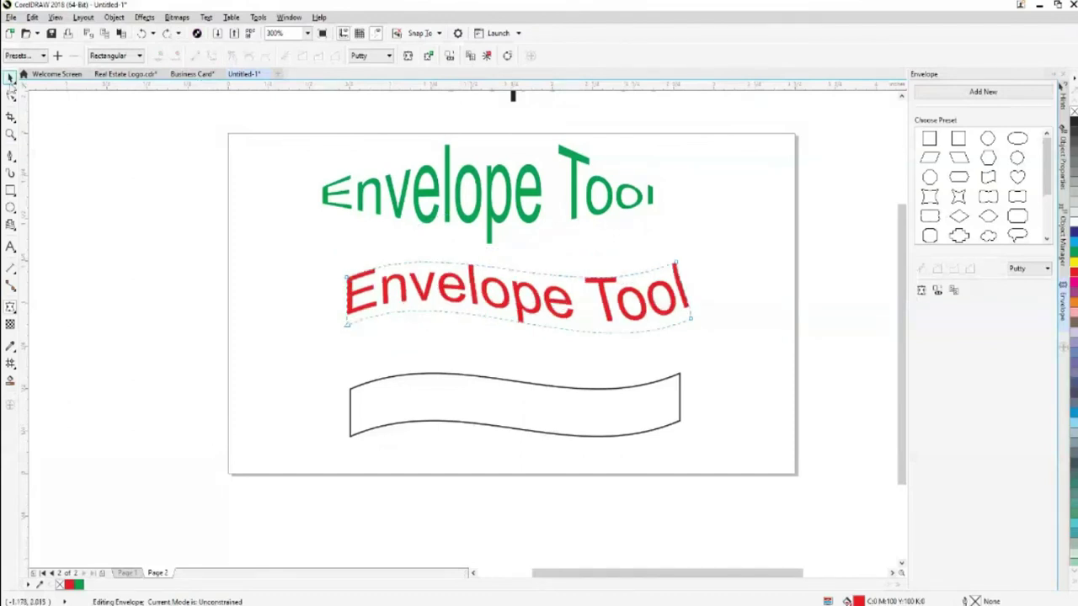
# Move the wavy banner shape down below the page and reselect the red envelope text
pyautogui.click(10, 76)
pyautogui.moveTo(445, 378); pyautogui.dragTo(449, 505)
pyautogui.click(546, 310)
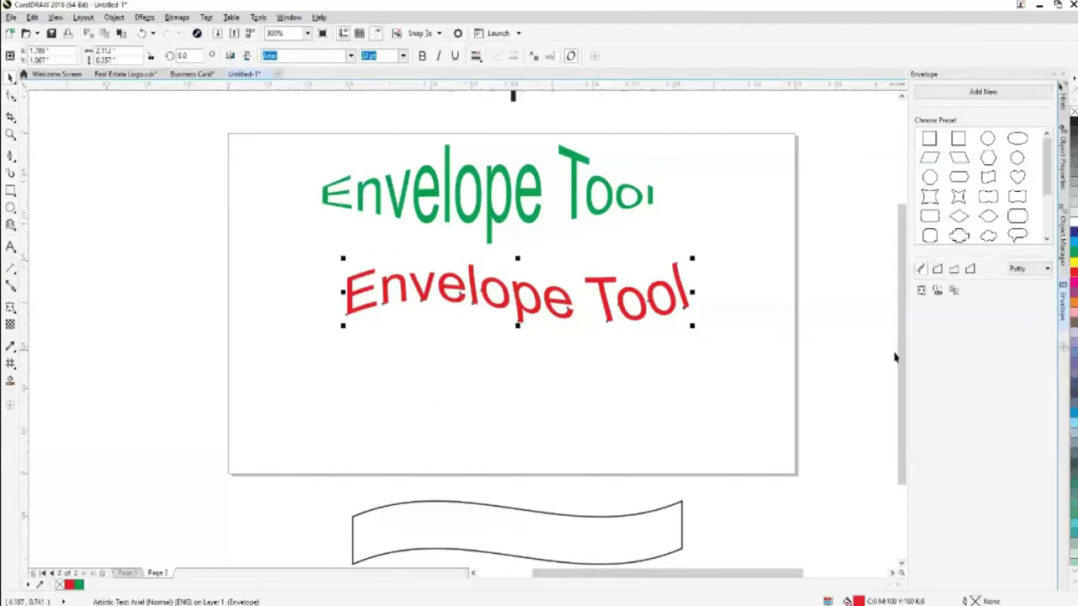
pyautogui.scroll(1, 514, 127)
# Drag a copy of the black 'Envelope Tool' text onto the page below the red text
pyautogui.click(514, 126)
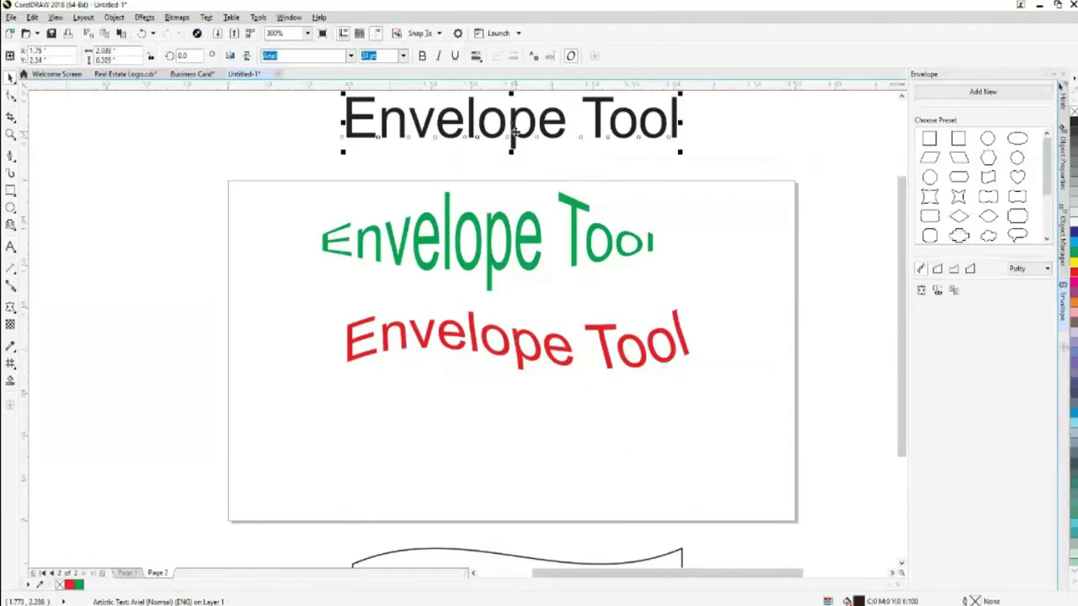
pyautogui.moveTo(513, 127); pyautogui.dragTo(517, 455)
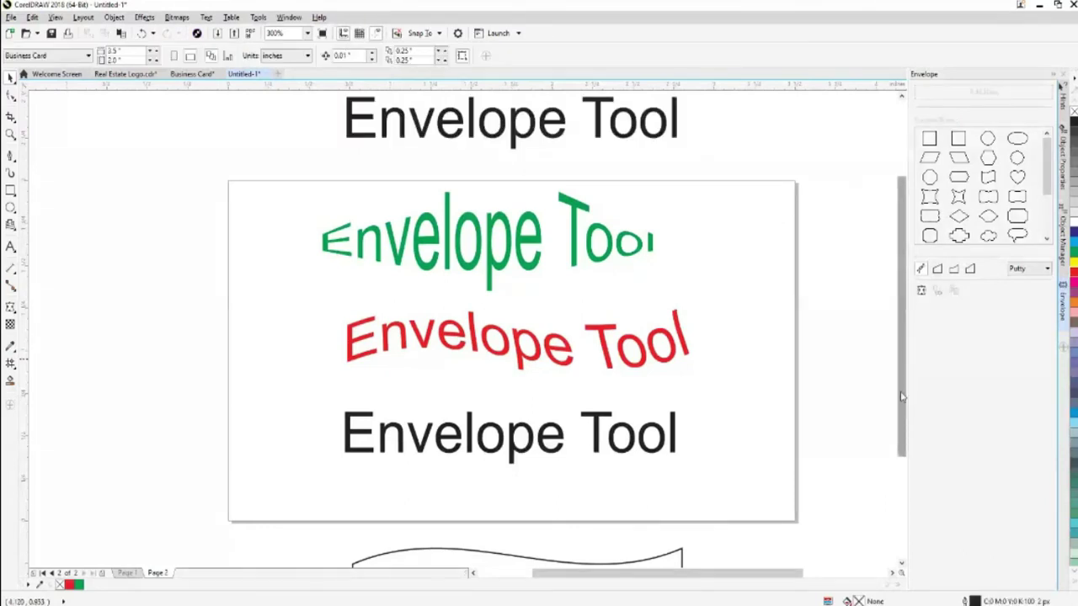
pyautogui.moveTo(901, 398); pyautogui.dragTo(901, 410)
# Move and shrink the wavy outline over the red text, then scale the red text to fit inside it
pyautogui.moveTo(645, 545)
pyautogui.mouseDown()
pyautogui.moveTo(627, 219)
pyautogui.moveTo(625, 298)
pyautogui.moveTo(638, 310)
pyautogui.mouseUp()
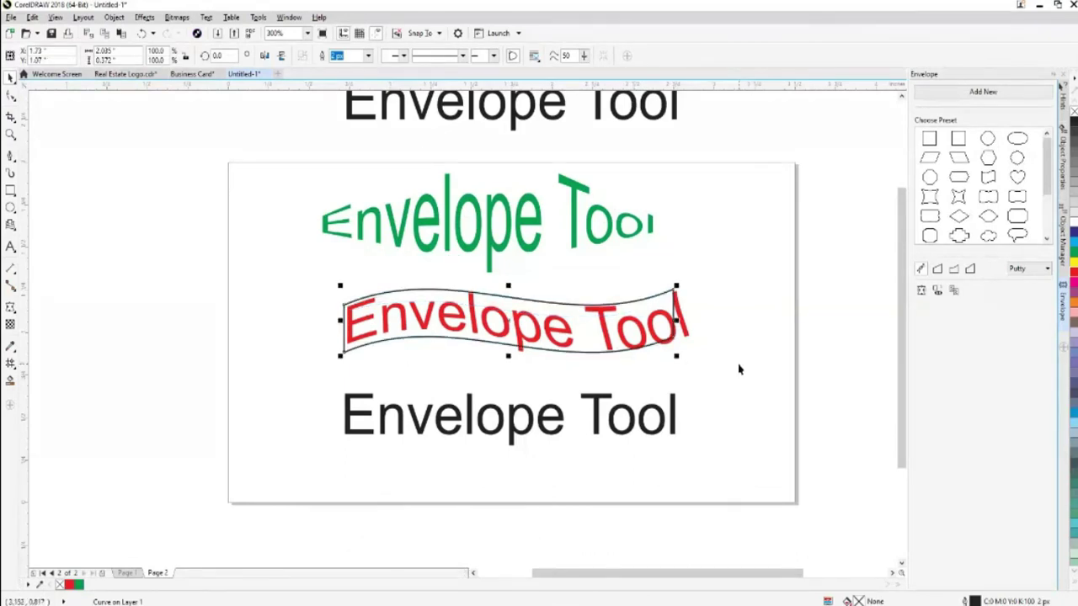
pyautogui.moveTo(676, 355); pyautogui.dragTo(671, 355)
pyautogui.click(601, 323)
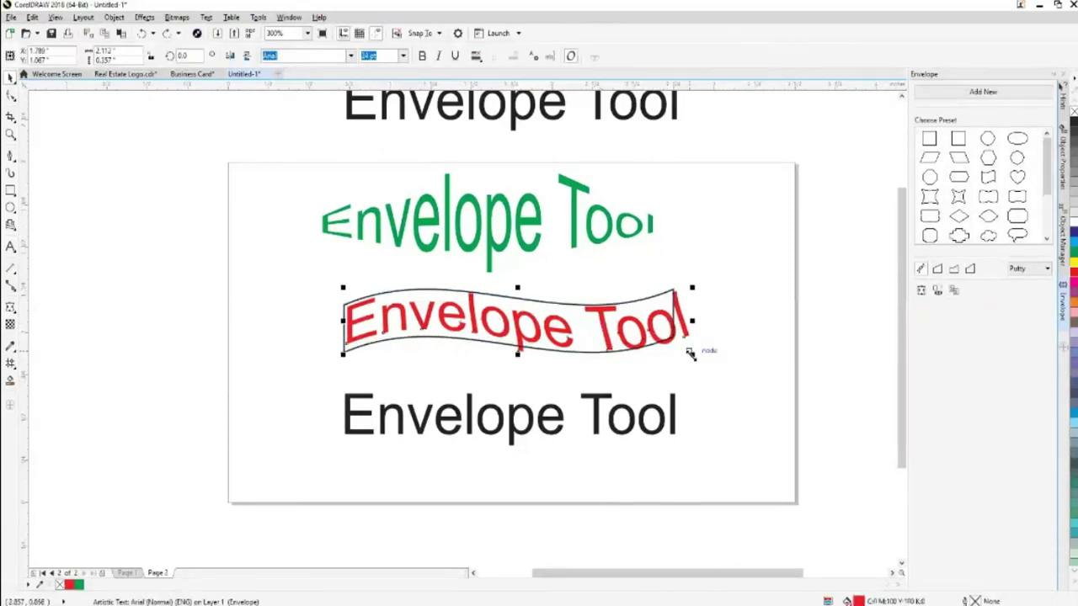
pyautogui.moveTo(689, 354); pyautogui.dragTo(651, 347)
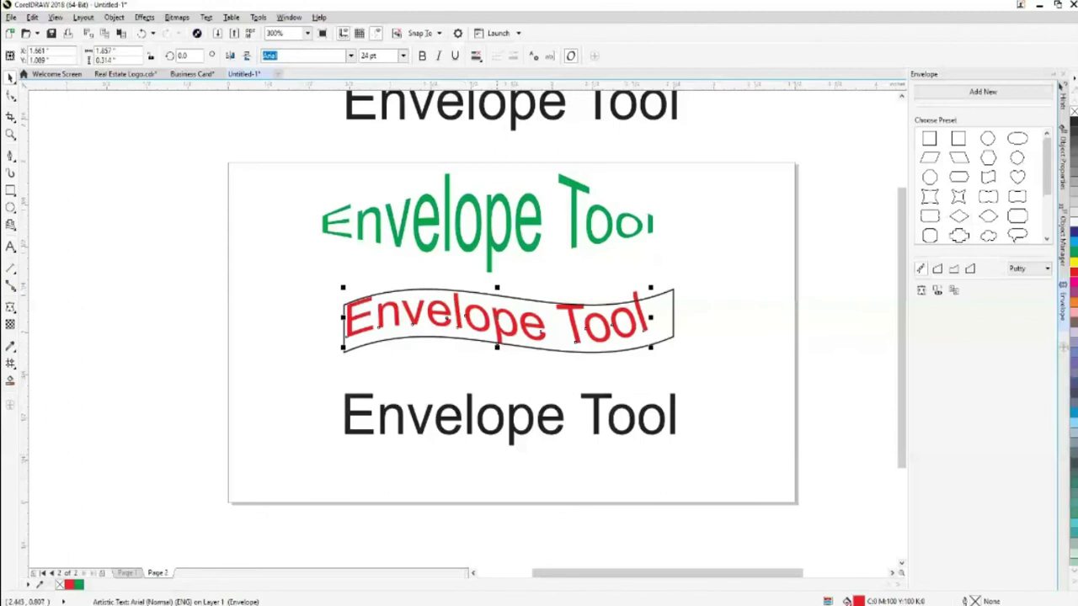
pyautogui.moveTo(497, 318); pyautogui.dragTo(502, 326)
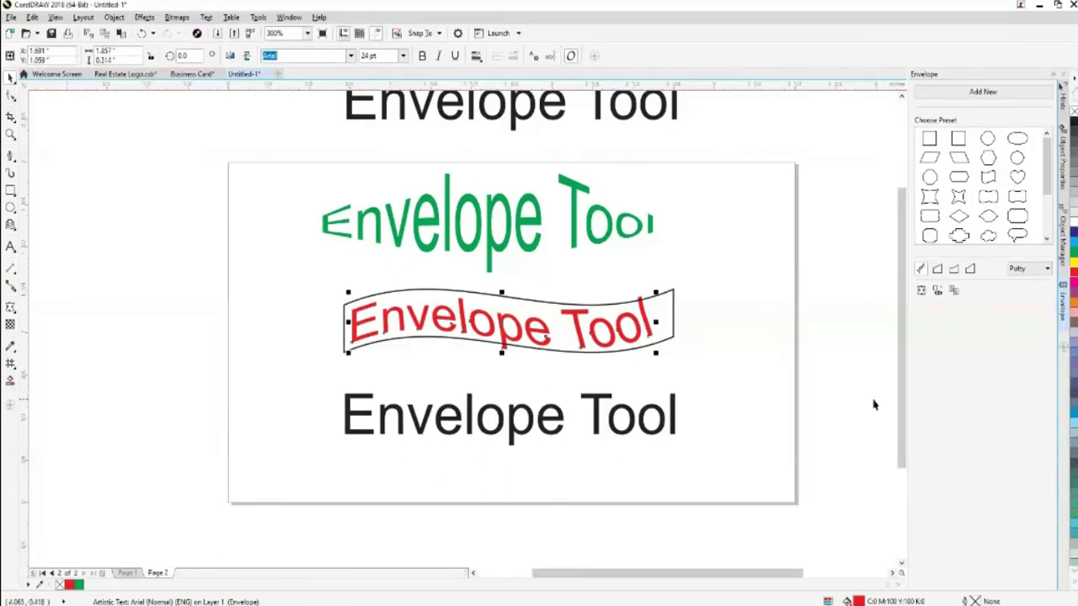
# Nudge the black text copy up slightly
pyautogui.click(627, 435)
pyautogui.moveTo(626, 440); pyautogui.dragTo(627, 435)
pyautogui.press('Up')
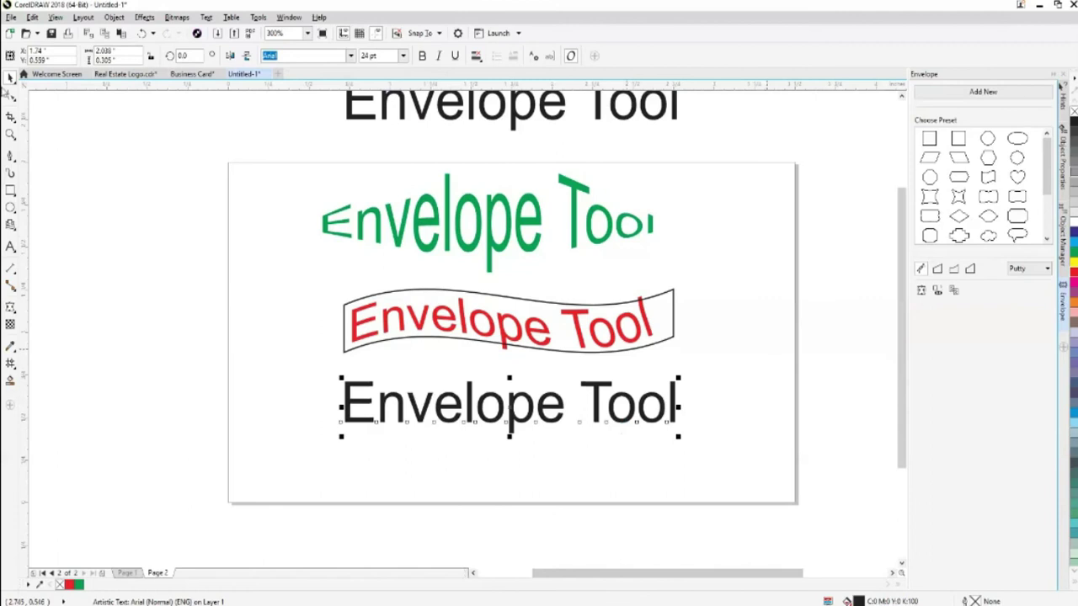
# Draw a polygon with the Polygon tool left of the black text
pyautogui.click(11, 209)
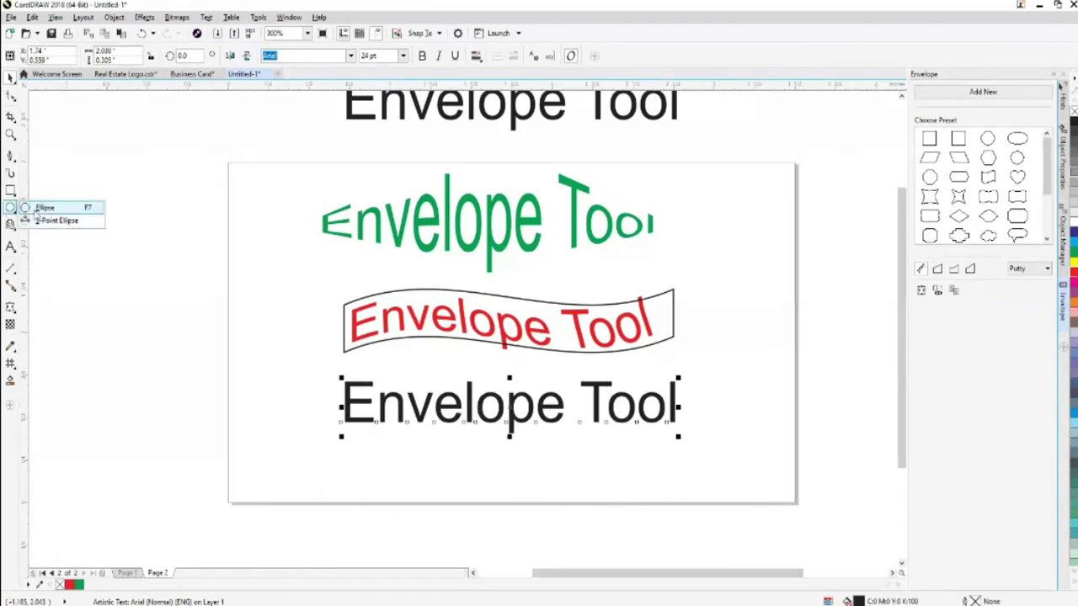
pyautogui.click(12, 192)
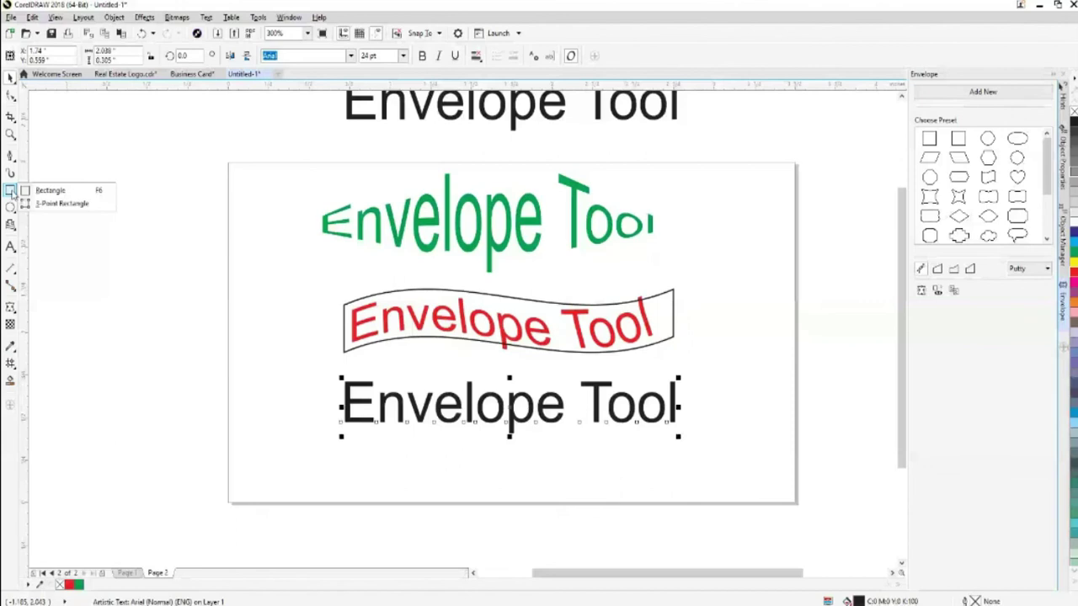
pyautogui.click(12, 226)
pyautogui.moveTo(193, 341); pyautogui.dragTo(303, 472)
# Set the polygon's points or sides to 7
pyautogui.click(329, 52)
pyautogui.click(329, 52)
pyautogui.click(329, 52)
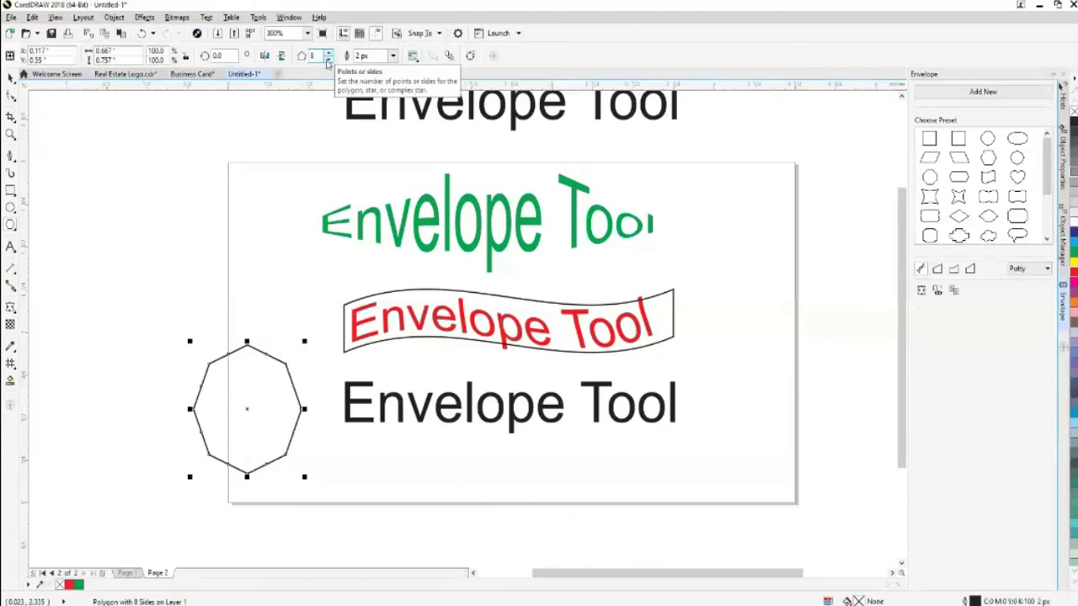
pyautogui.click(328, 60)
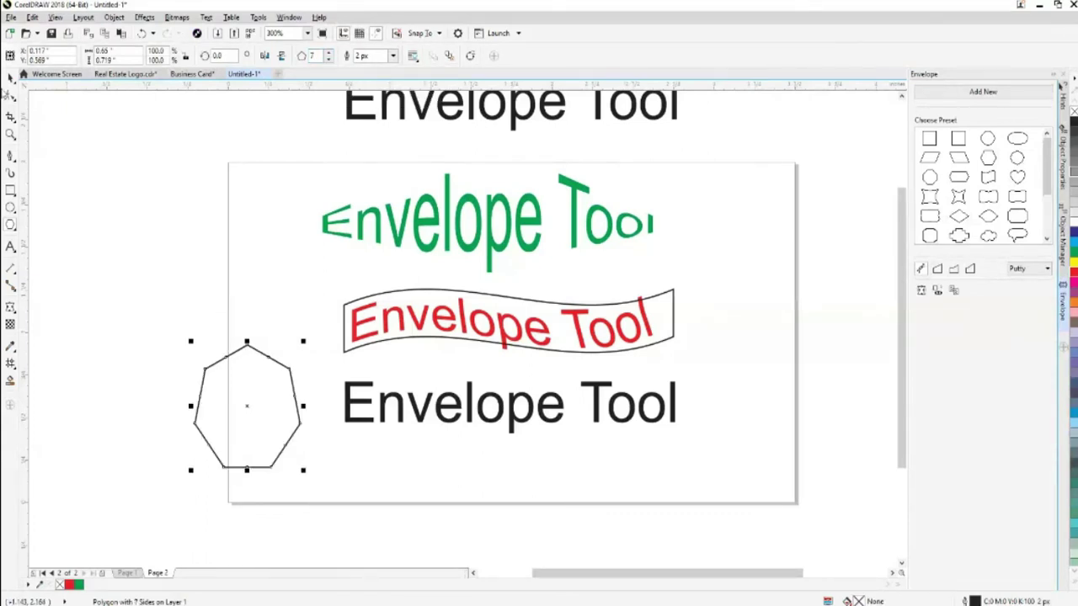
# Move the heptagon to the bottom centre of the page beneath the black text
pyautogui.click(288, 440)
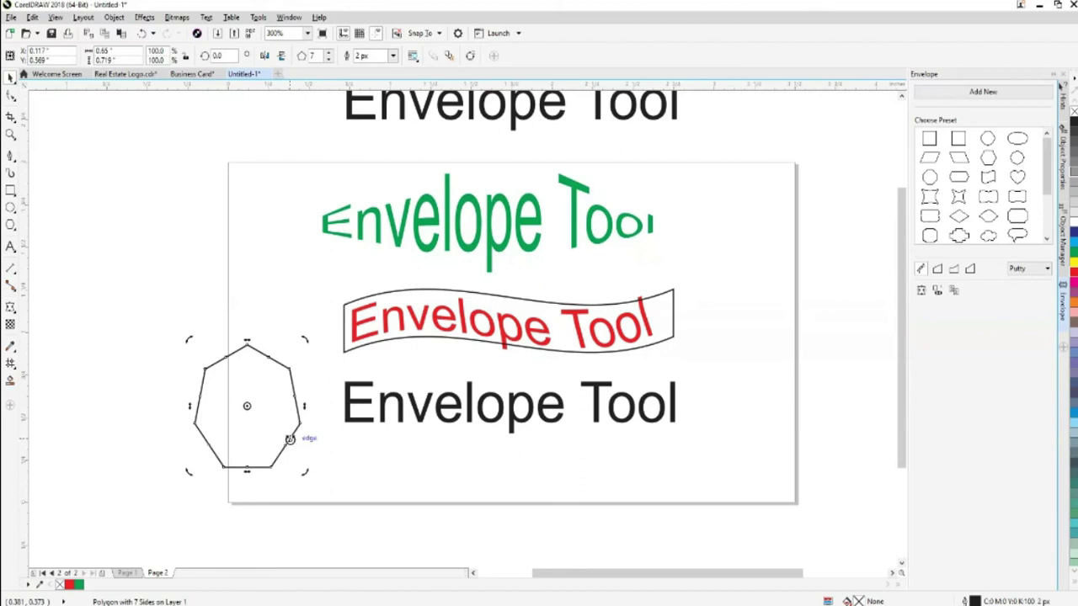
pyautogui.moveTo(248, 408); pyautogui.dragTo(309, 450)
pyautogui.click(414, 503)
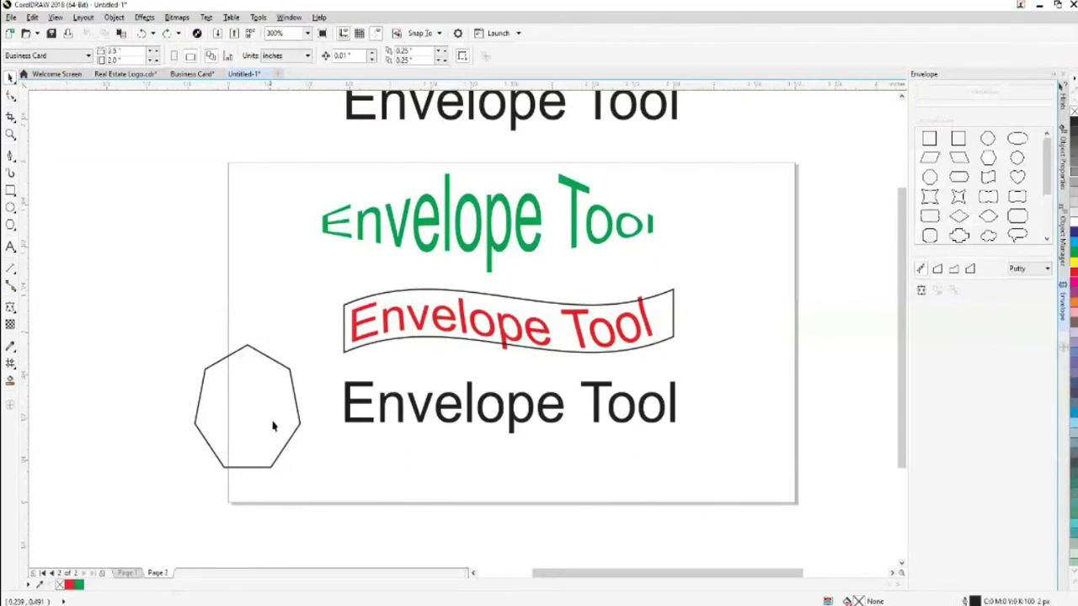
pyautogui.moveTo(272, 426); pyautogui.dragTo(538, 523)
pyautogui.moveTo(903, 411); pyautogui.dragTo(903, 420)
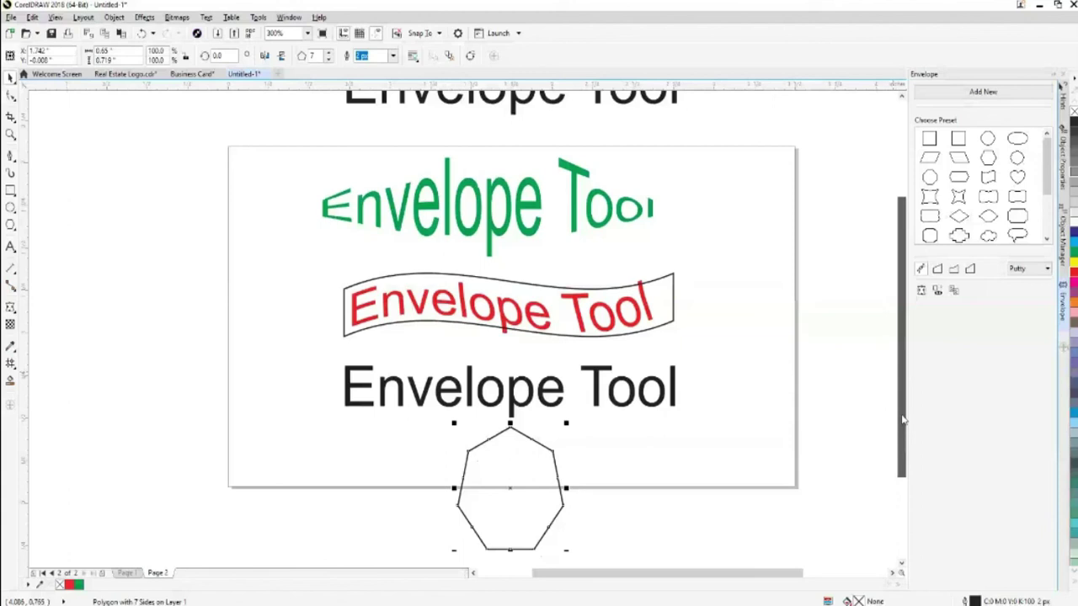
# Warp the black text to the heptagon's shape, enlarge it about 184% and move it to the lower right
pyautogui.scroll(-1, 901, 419)
pyautogui.click(640, 366)
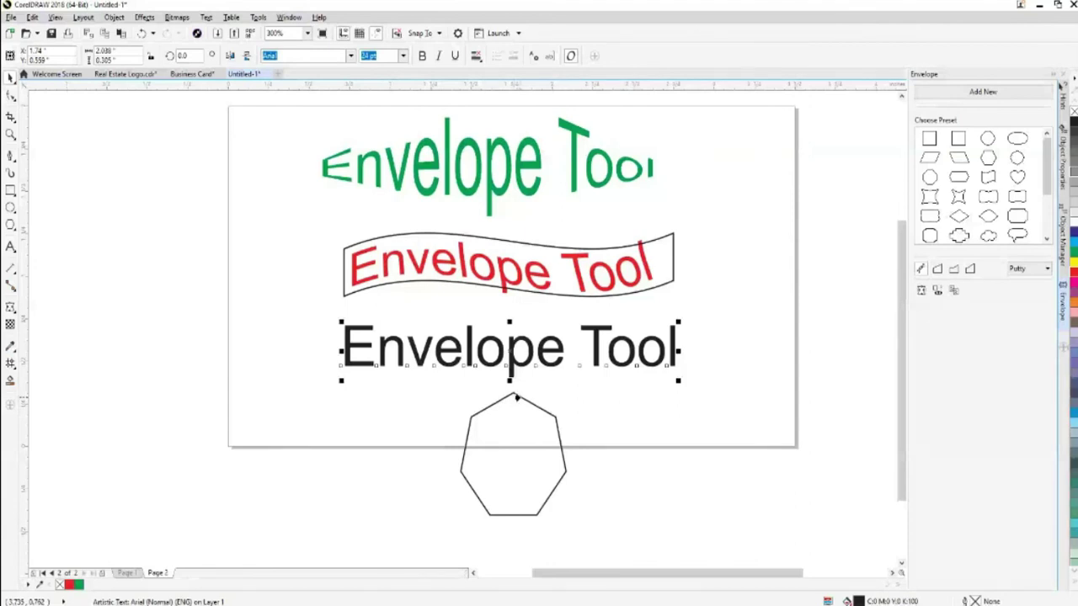
pyautogui.click(516, 397)
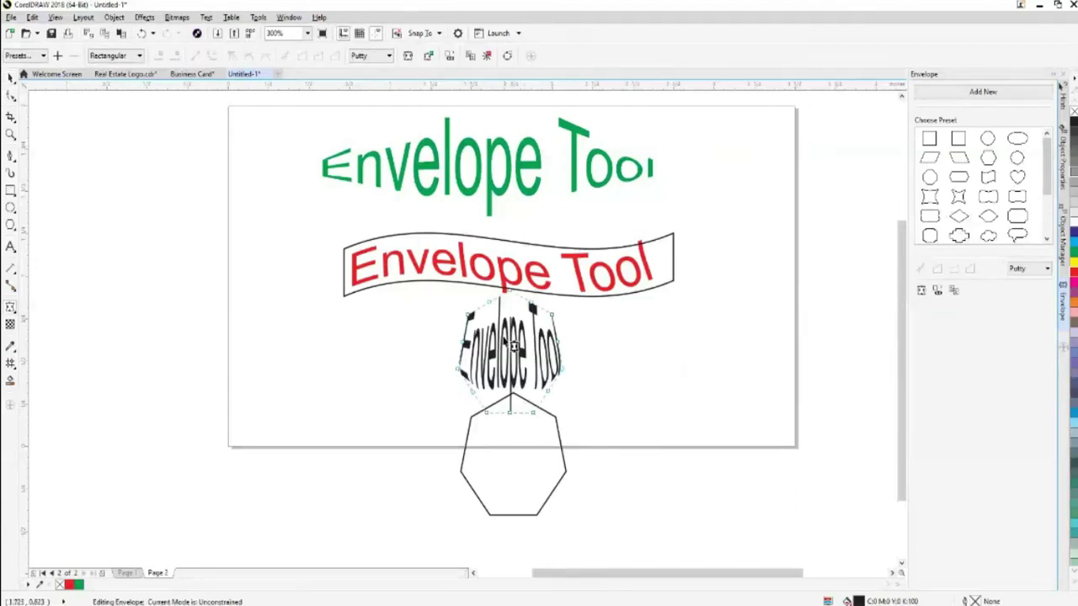
pyautogui.click(11, 76)
pyautogui.moveTo(518, 515); pyautogui.dragTo(534, 484)
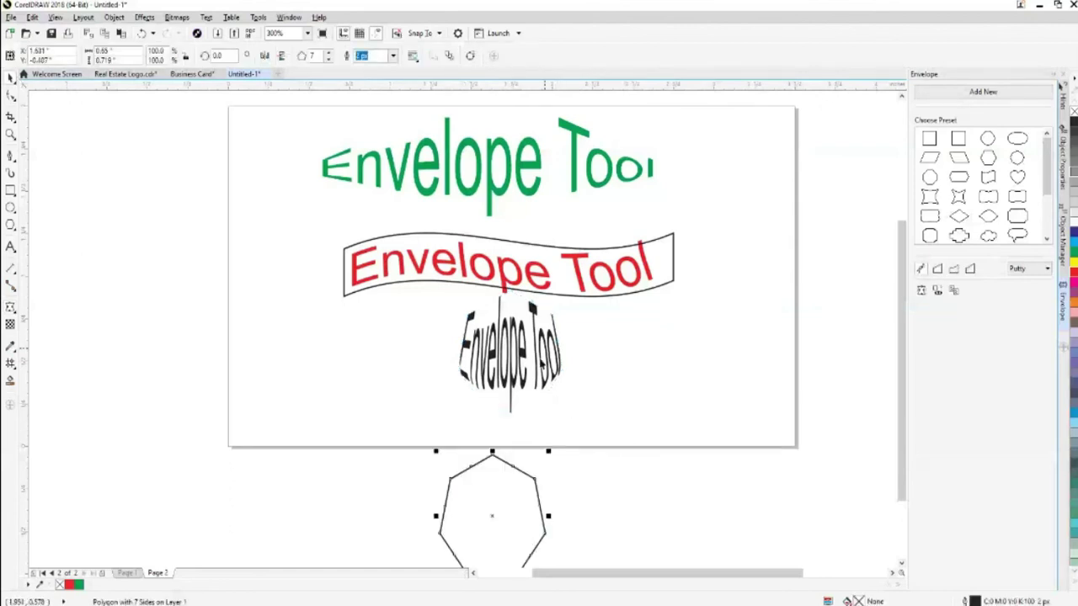
pyautogui.moveTo(525, 386); pyautogui.dragTo(535, 420)
pyautogui.moveTo(574, 453); pyautogui.dragTo(670, 536)
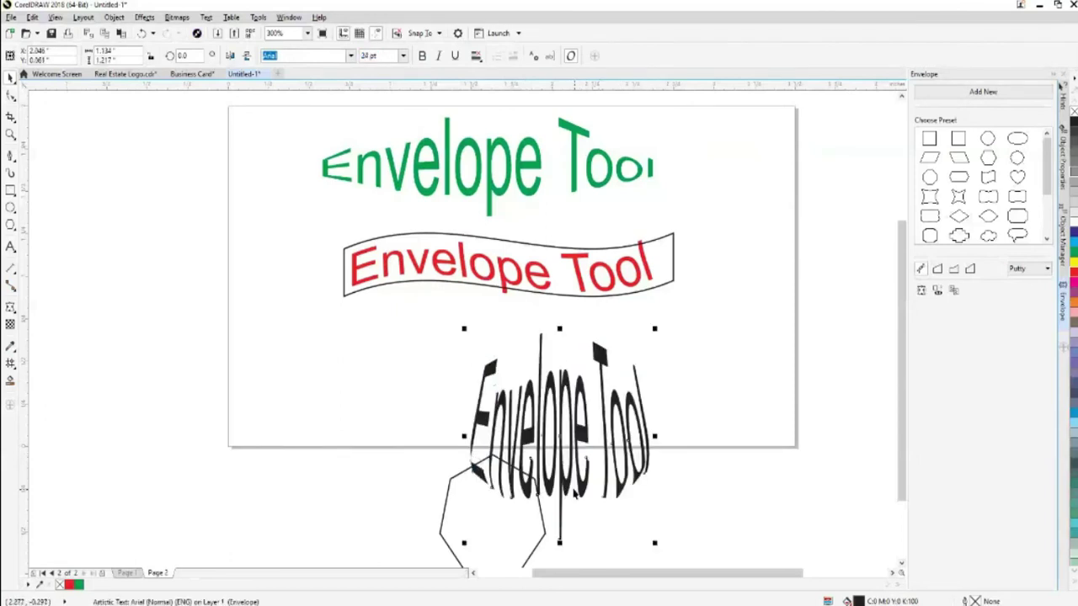
pyautogui.moveTo(575, 494); pyautogui.dragTo(690, 469)
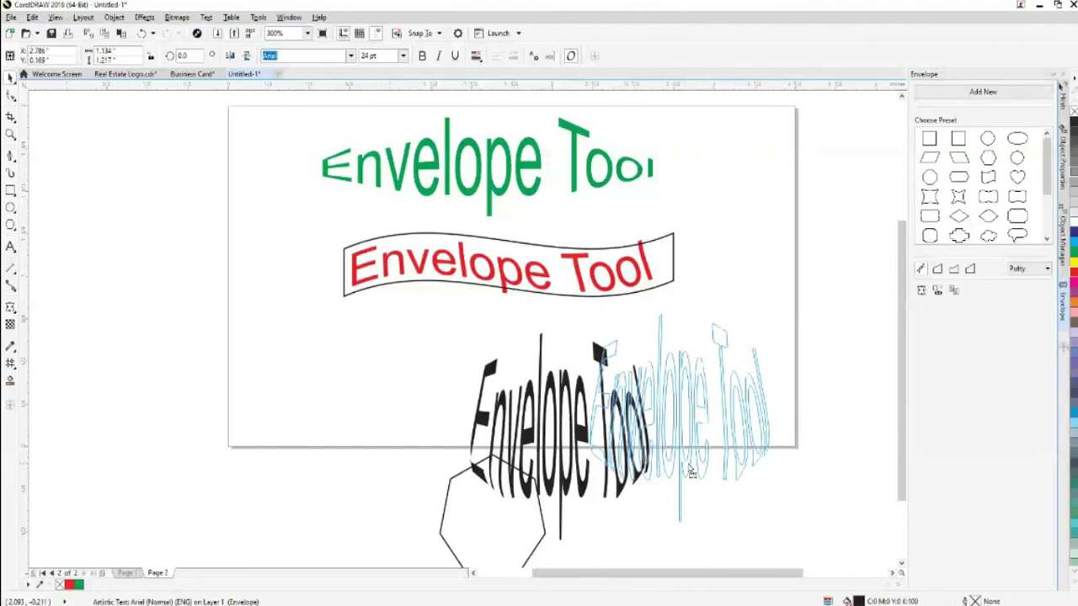
pyautogui.moveTo(689, 470); pyautogui.dragTo(689, 469)
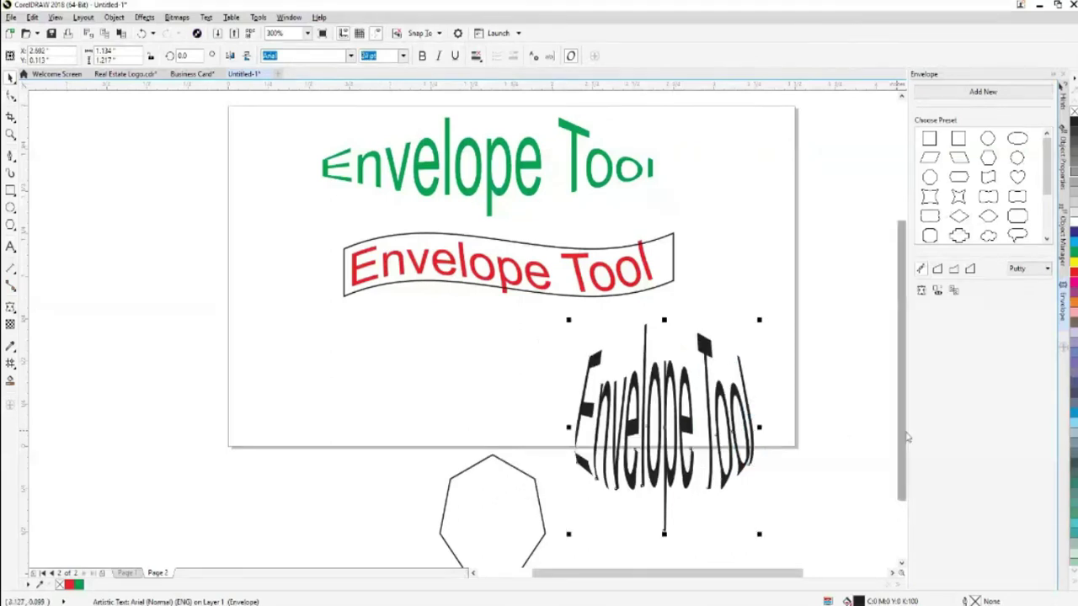
# Undo the black text's envelope edits back to plain, straight text
pyautogui.scroll(-1, 908, 437)
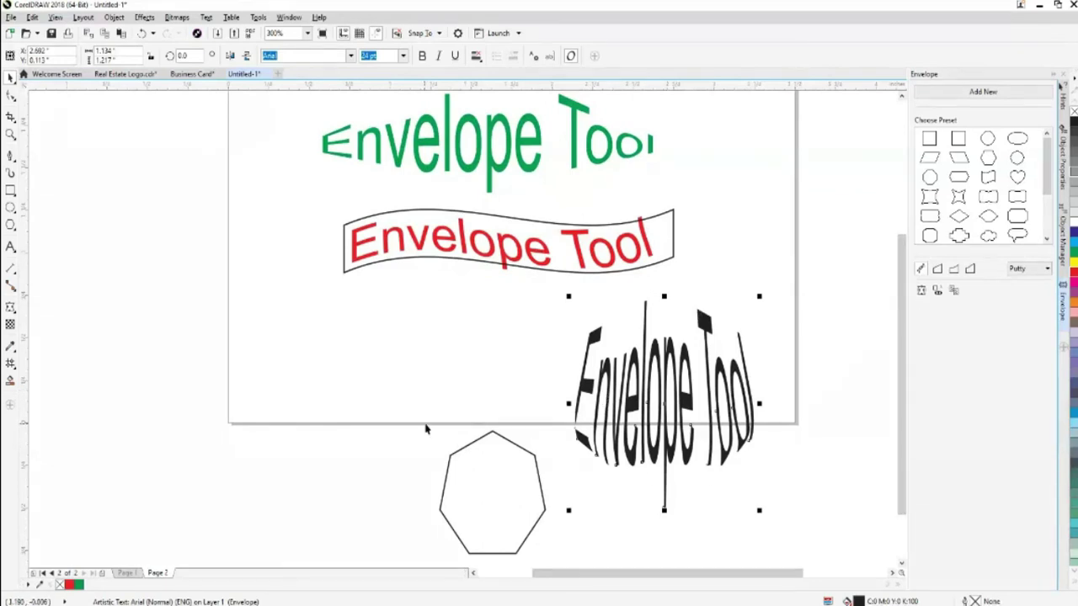
pyautogui.hotkey('ctrl', 'z')
pyautogui.hotkey('ctrl', 'z')
pyautogui.hotkey('ctrl', 'z')
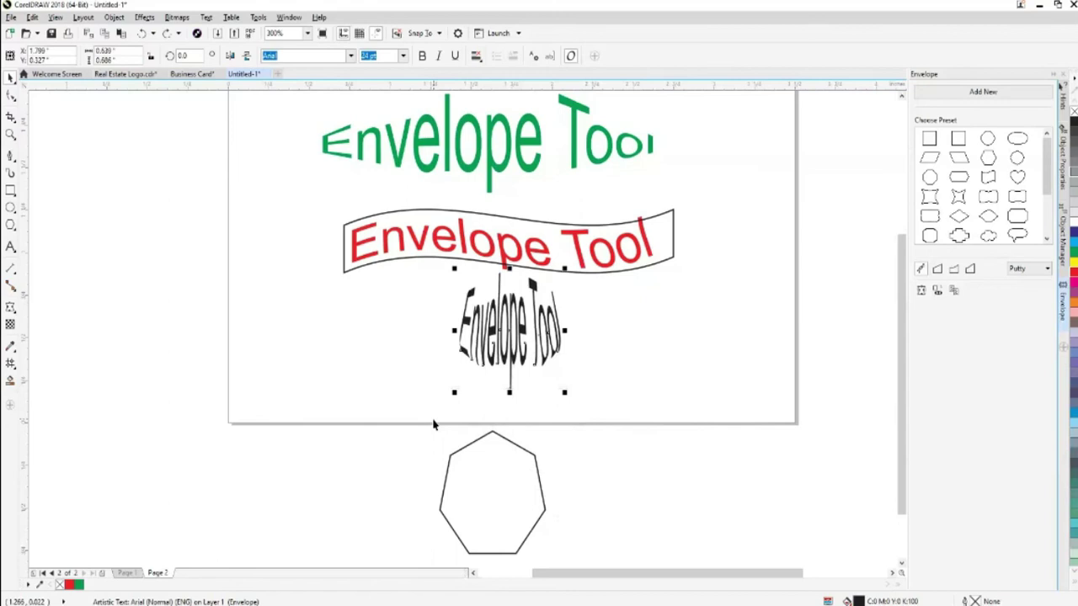
pyautogui.hotkey('ctrl', 'z')
pyautogui.hotkey('ctrl', 'z')
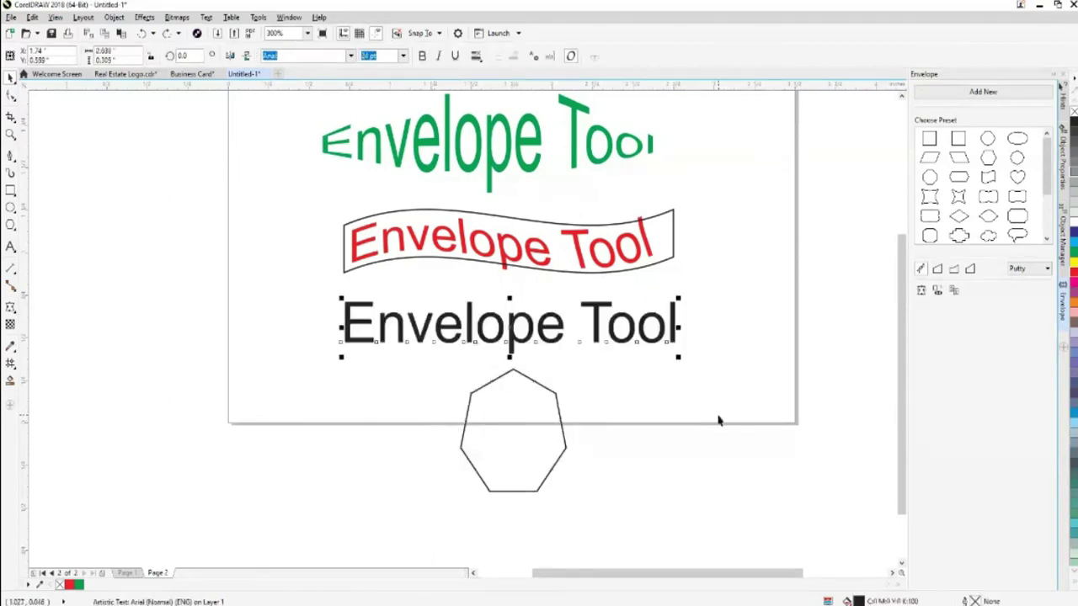
# Move the heptagon up onto the page's left edge
pyautogui.click(718, 420)
pyautogui.moveTo(474, 391); pyautogui.dragTo(243, 309)
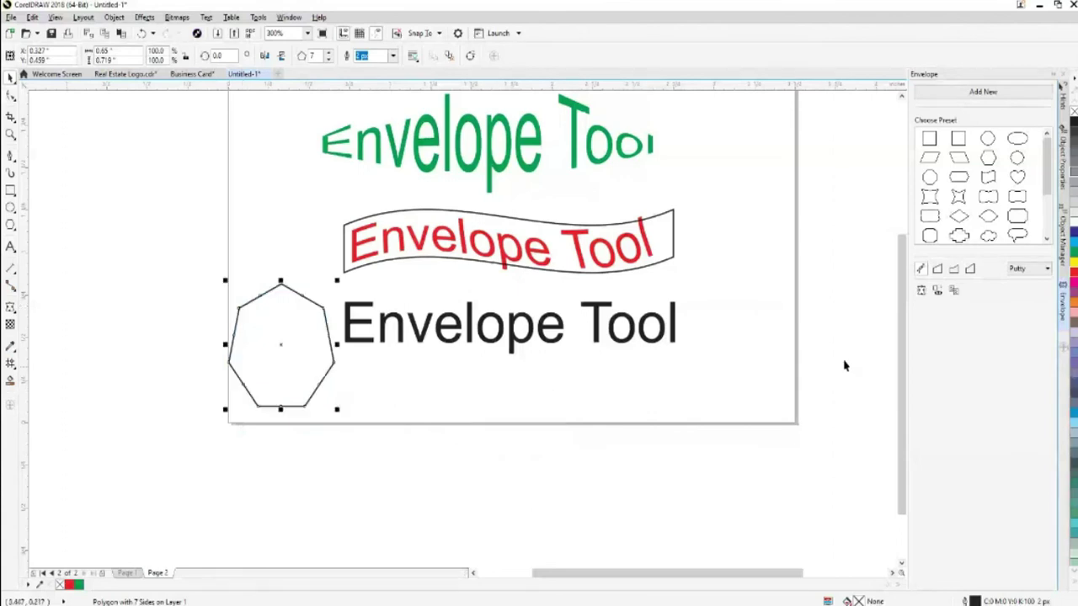
pyautogui.scroll(1, 902, 360)
pyautogui.moveTo(903, 360); pyautogui.dragTo(903, 355)
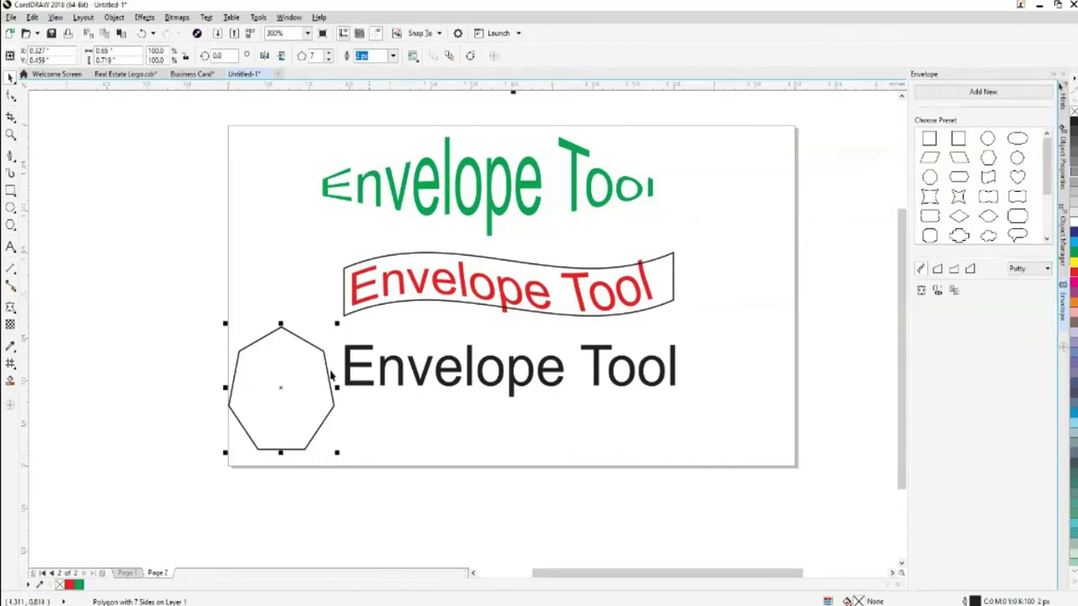
pyautogui.moveTo(282, 389); pyautogui.dragTo(171, 411)
# Delete the heptagon and the plain black text, then select the red text
pyautogui.press('Delete')
pyautogui.click(545, 347)
pyautogui.press('Delete')
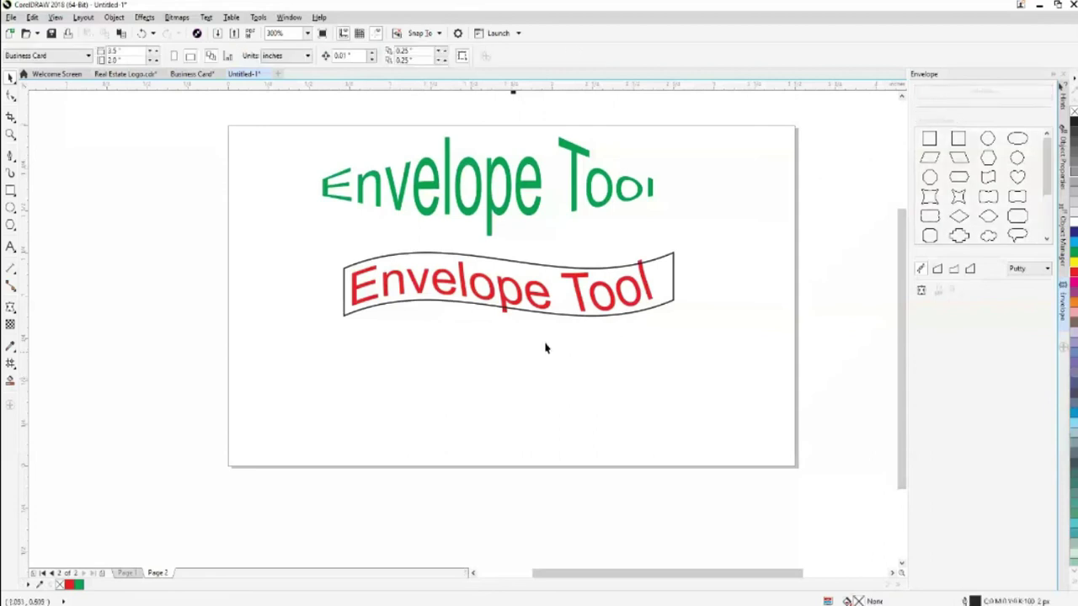
pyautogui.press('space')
pyautogui.click(541, 356)
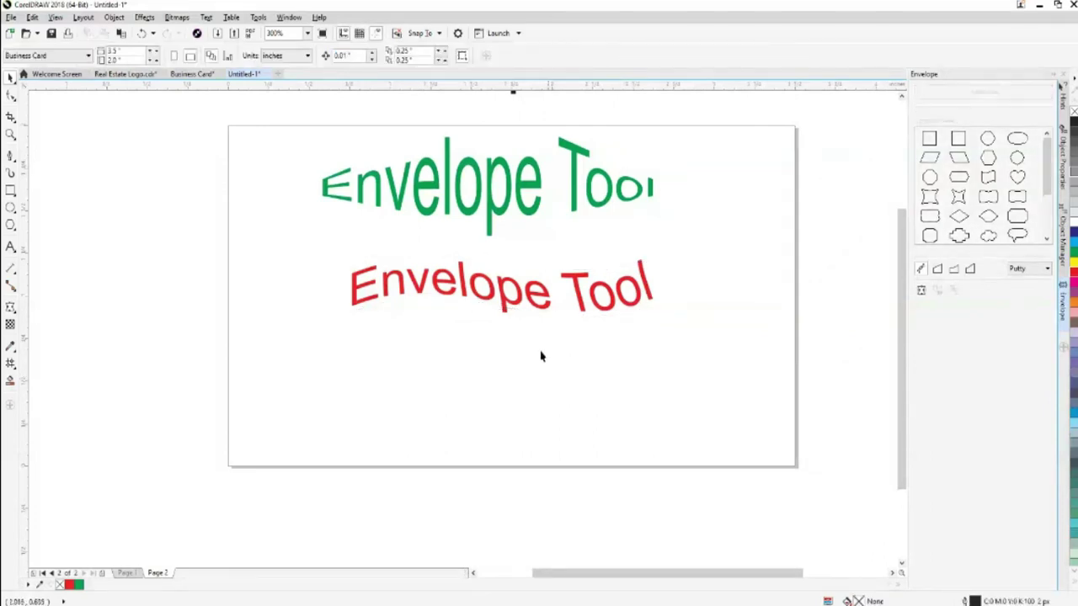
pyautogui.click(583, 305)
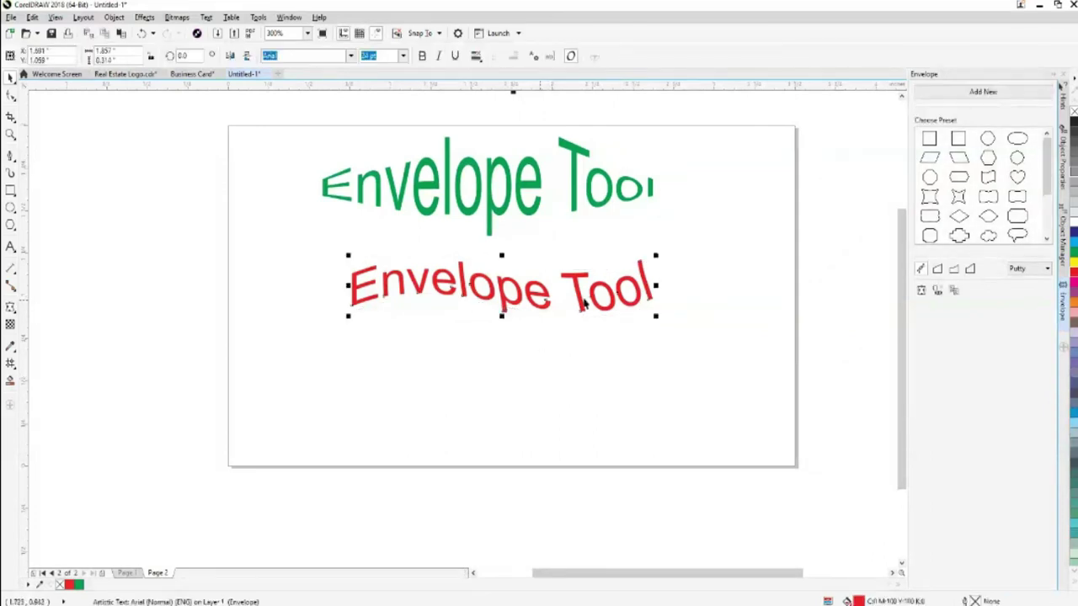
# Drag a copy of the black 'Envelope Tool' text down onto the page beneath the red text
pyautogui.scroll(1, 760, 472)
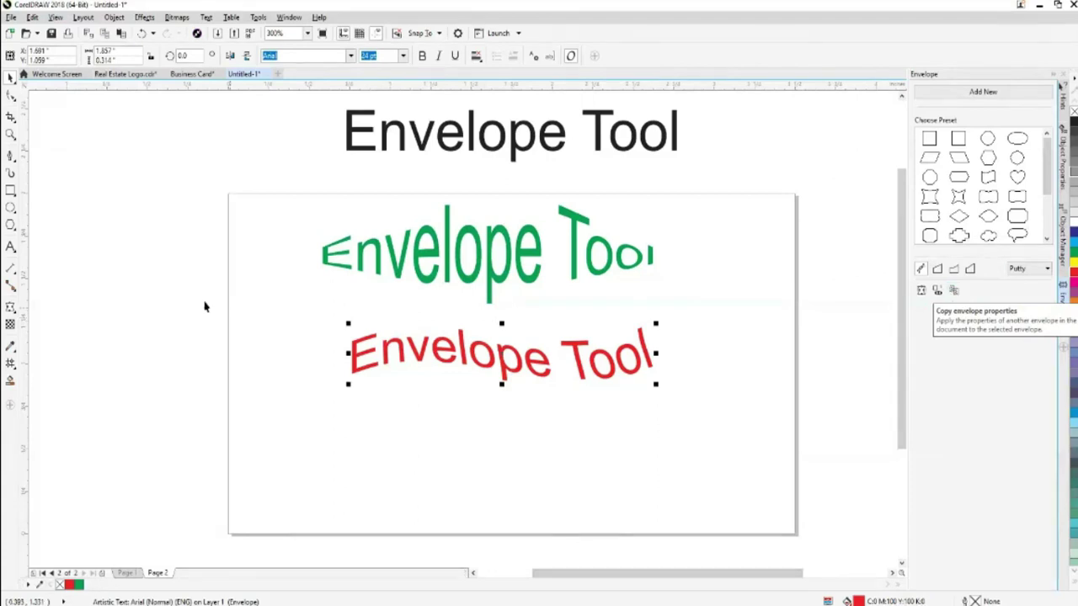
pyautogui.press('Escape')
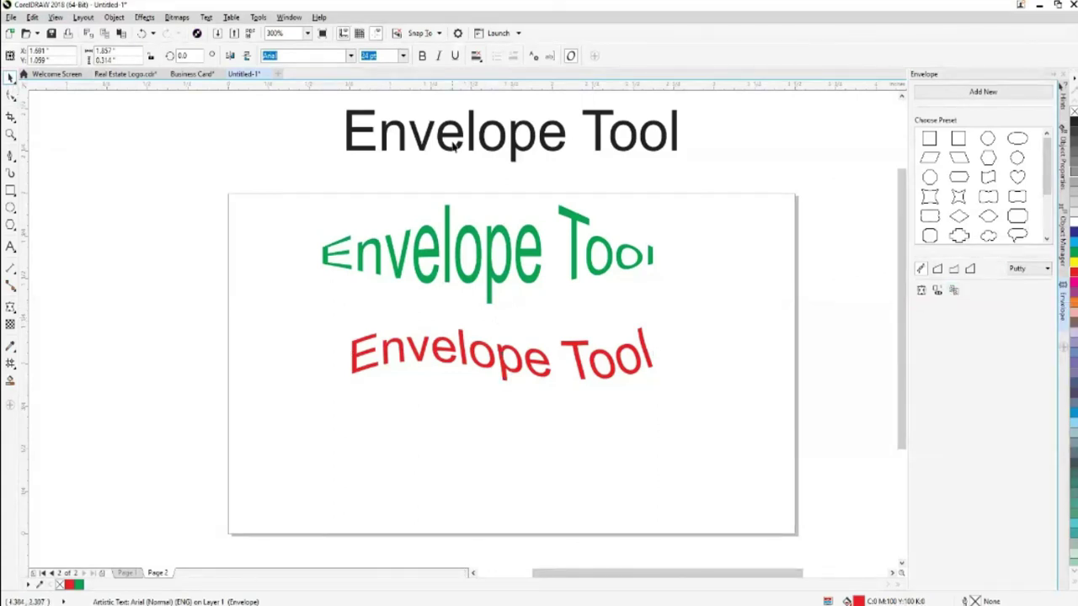
pyautogui.moveTo(453, 145); pyautogui.dragTo(434, 426)
pyautogui.click(746, 457)
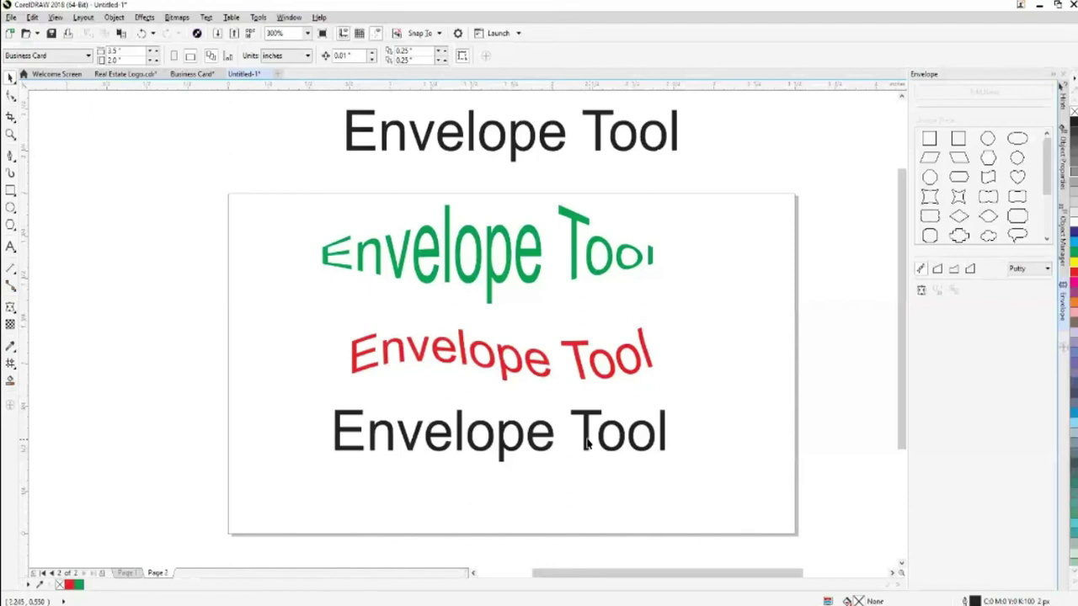
pyautogui.click(518, 373)
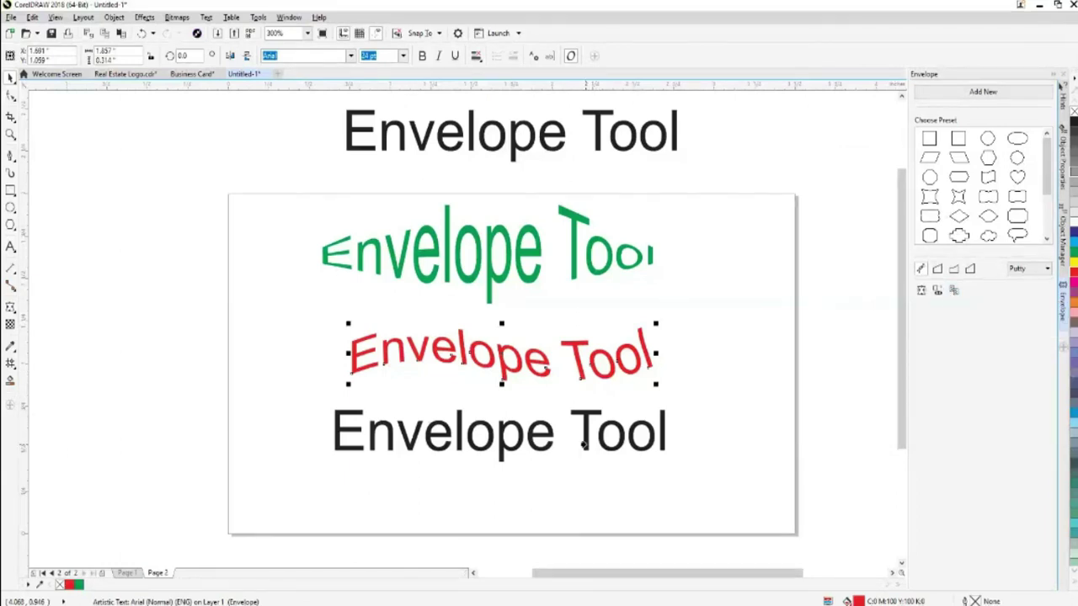
pyautogui.click(583, 444)
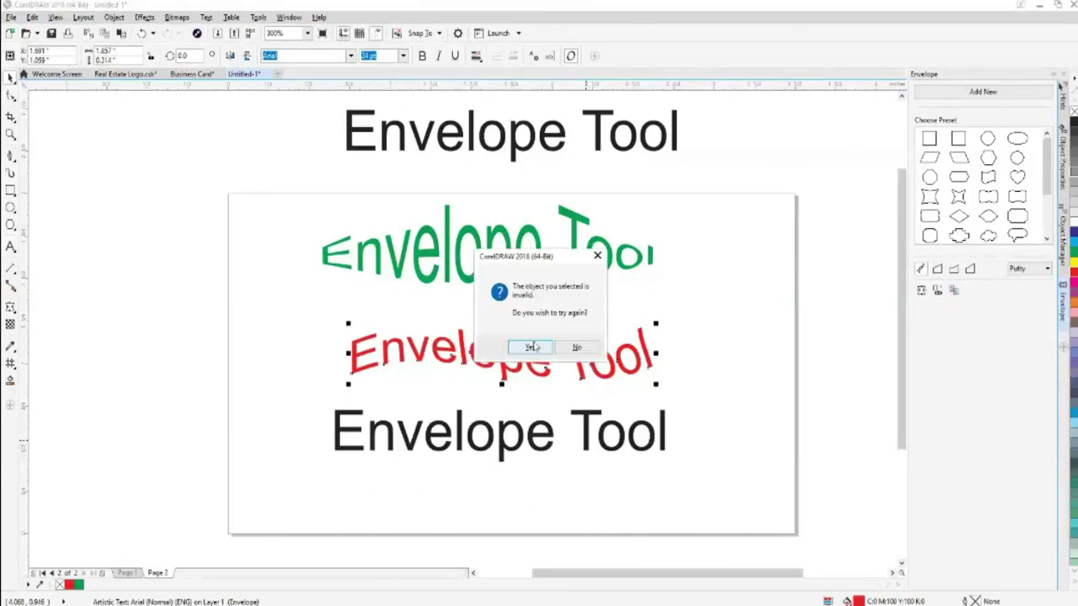
pyautogui.click(575, 347)
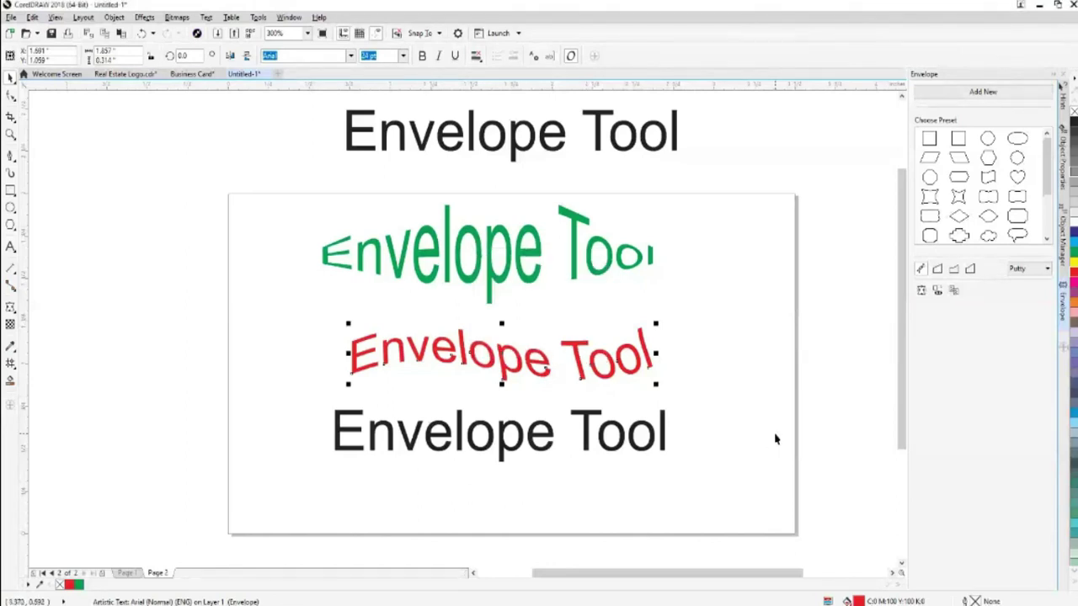
pyautogui.click(953, 291)
pyautogui.click(520, 444)
pyautogui.click(577, 347)
pyautogui.click(353, 464)
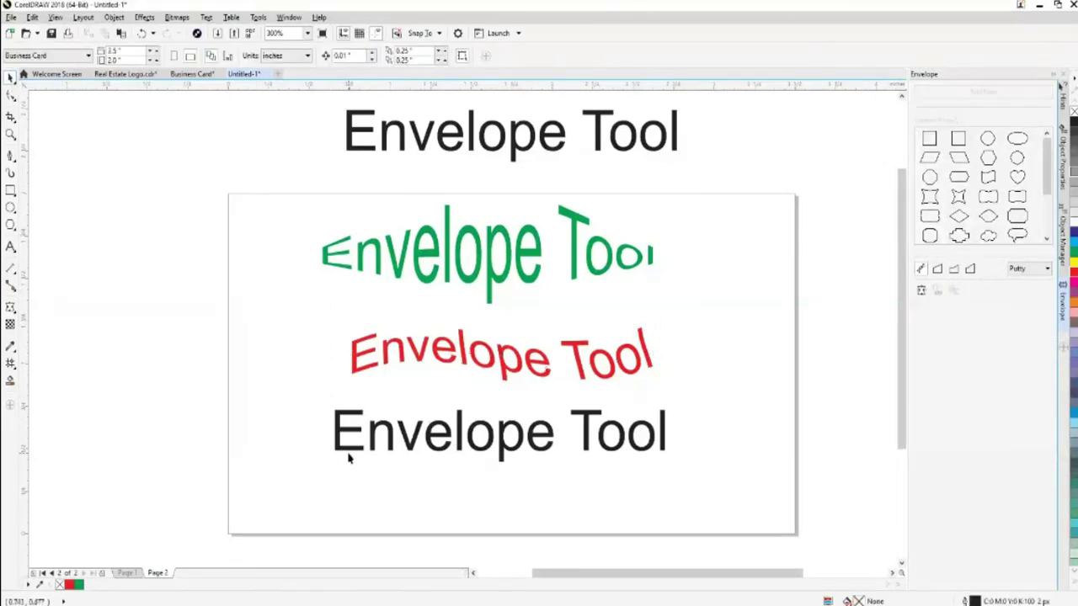
pyautogui.click(351, 451)
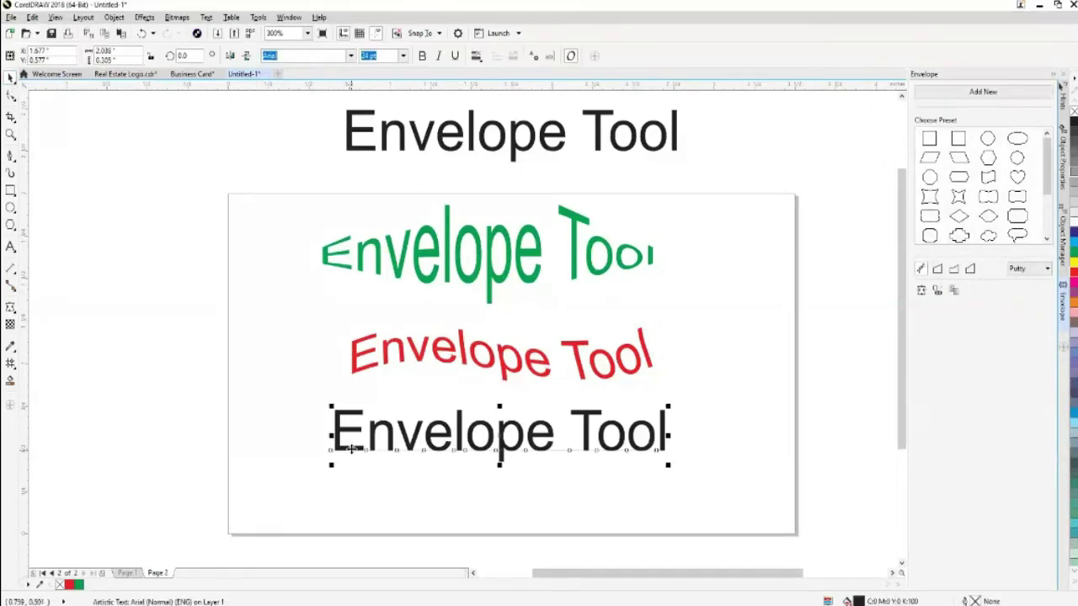
pyautogui.click(414, 500)
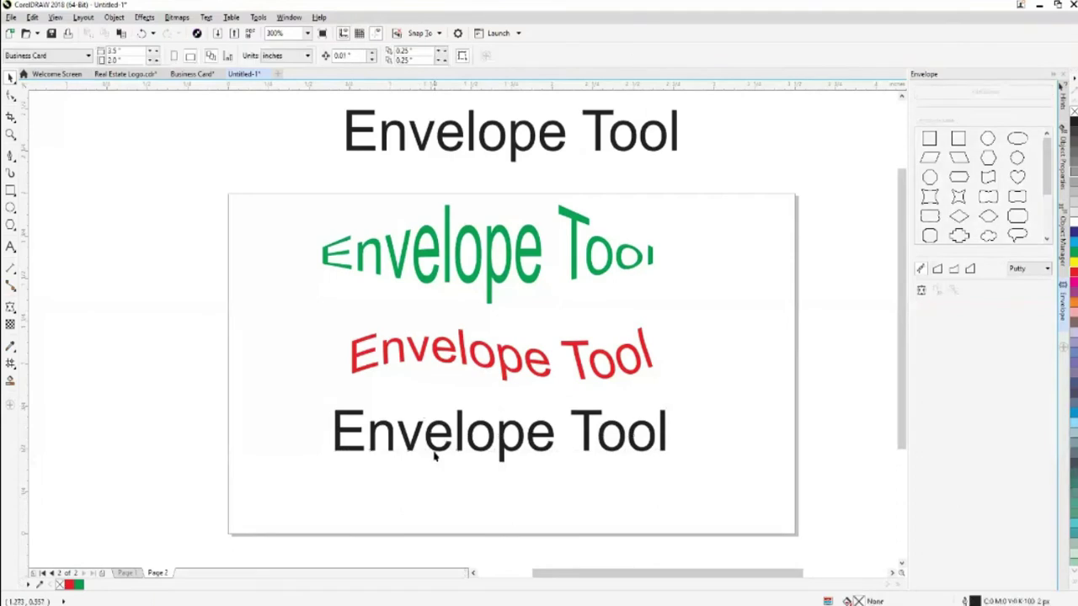
pyautogui.click(441, 362)
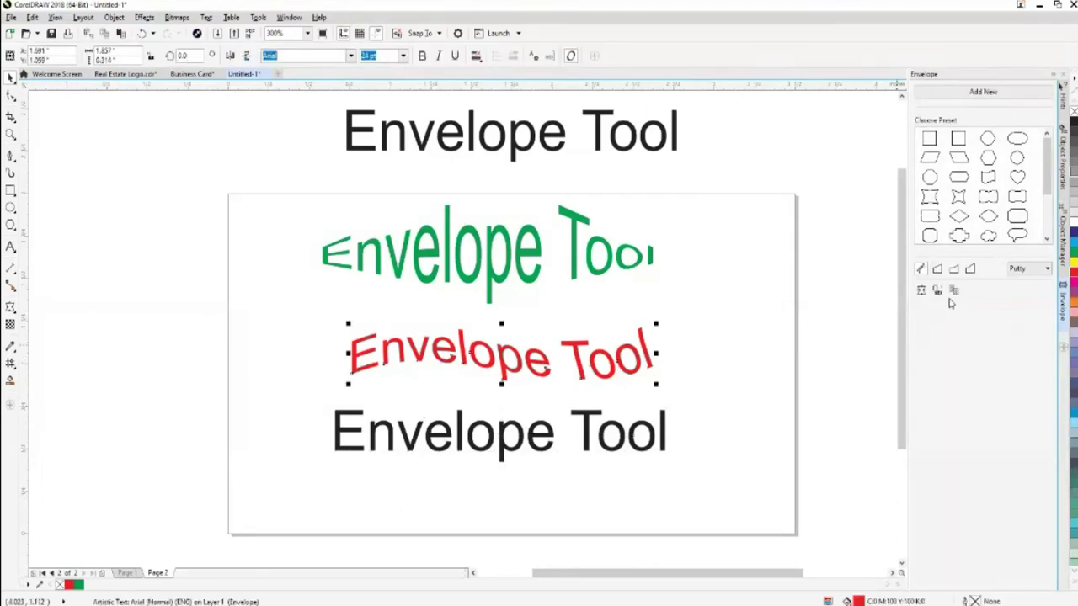
pyautogui.click(586, 442)
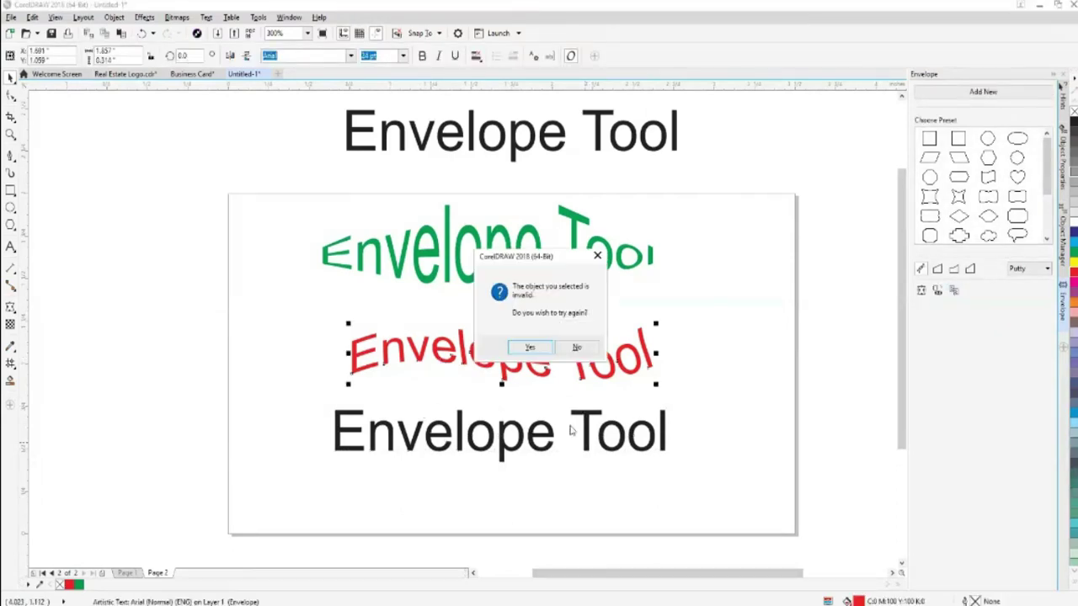
pyautogui.click(576, 347)
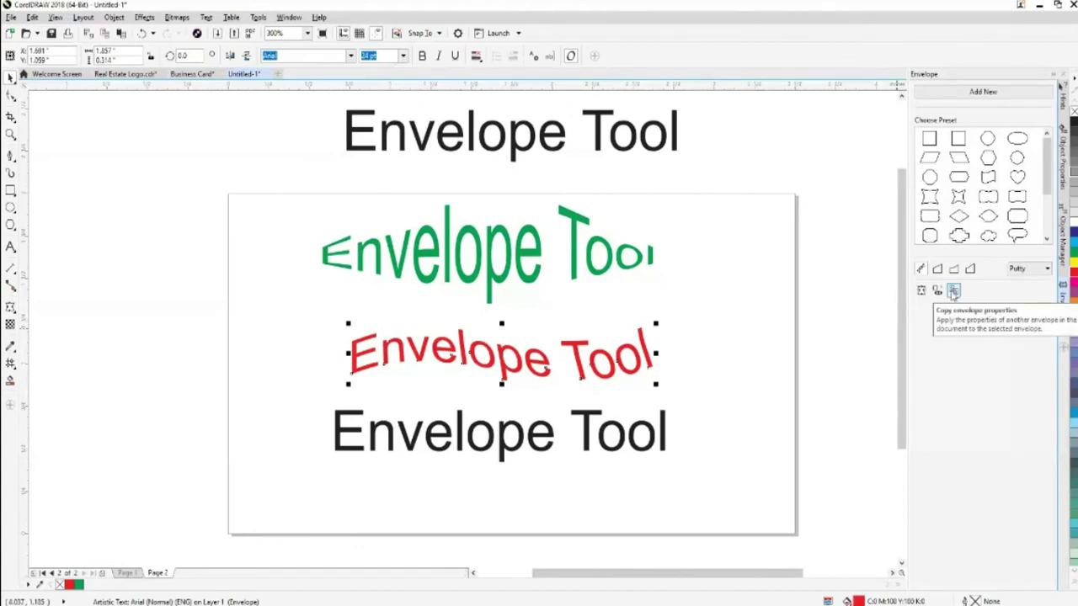
pyautogui.click(485, 295)
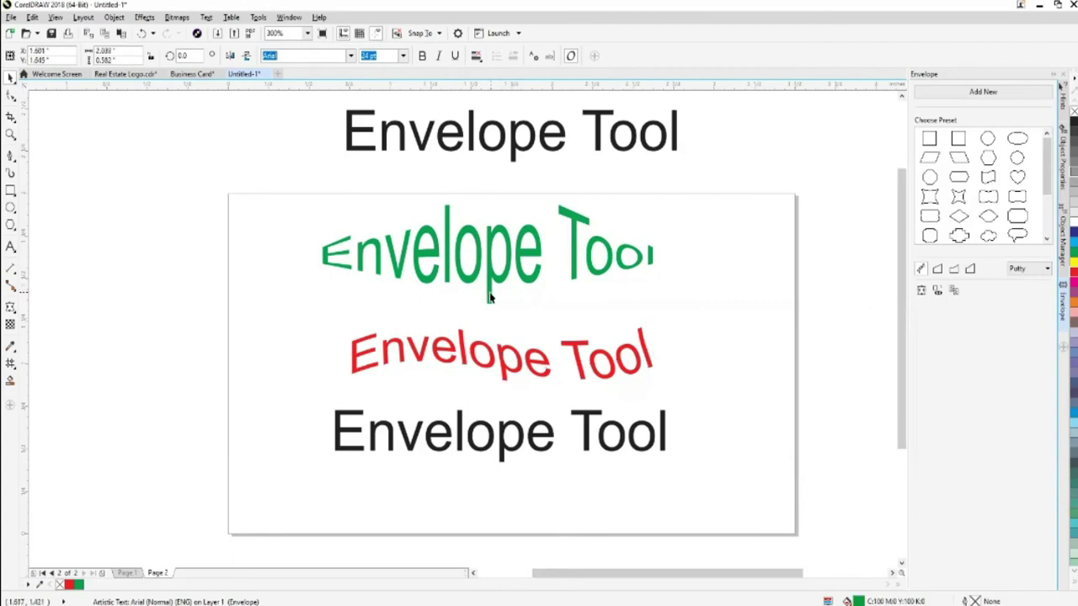
# Apply the green text's envelope to the red text using Copy envelope properties
pyautogui.click(581, 378)
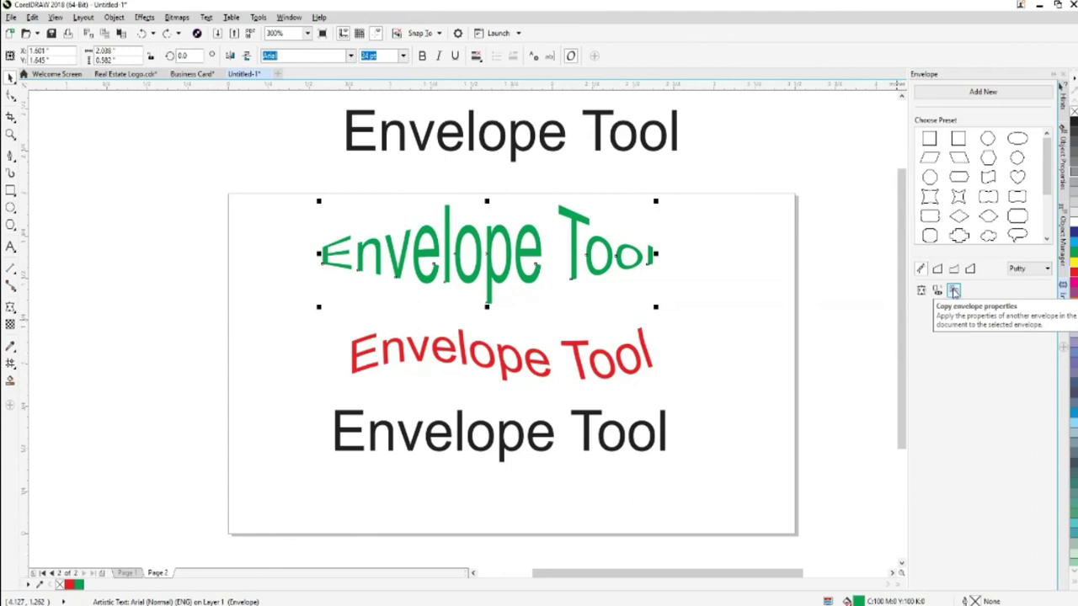
pyautogui.click(581, 372)
pyautogui.click(952, 290)
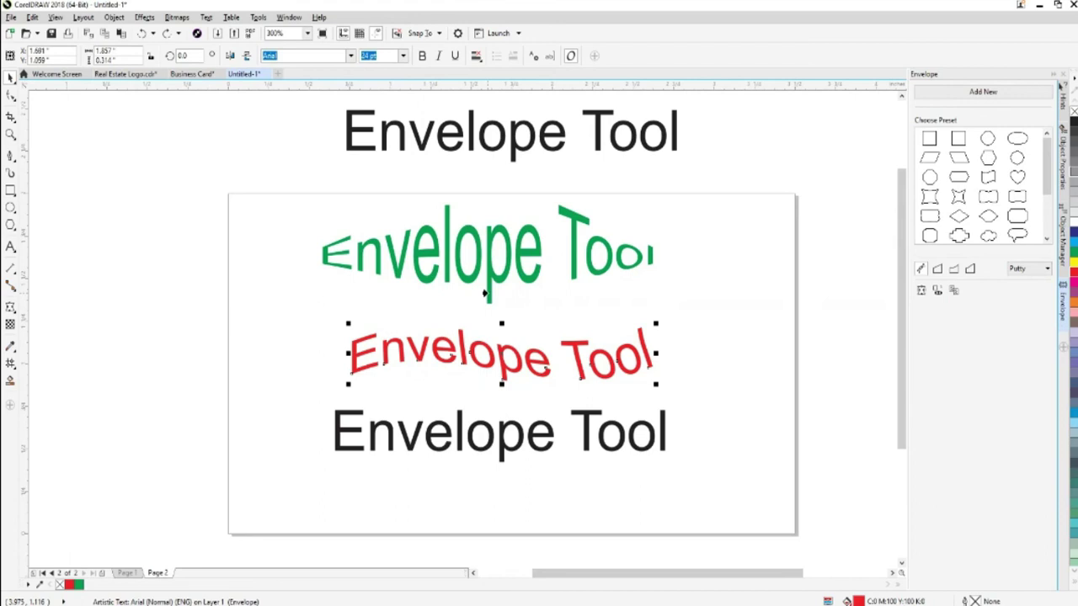
pyautogui.click(485, 294)
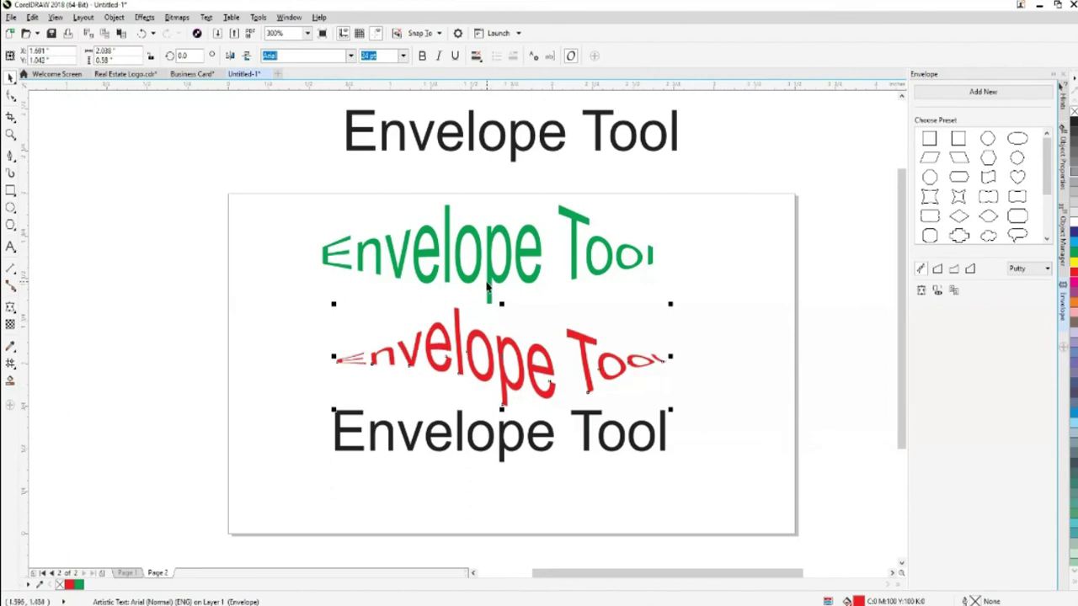
pyautogui.click(723, 388)
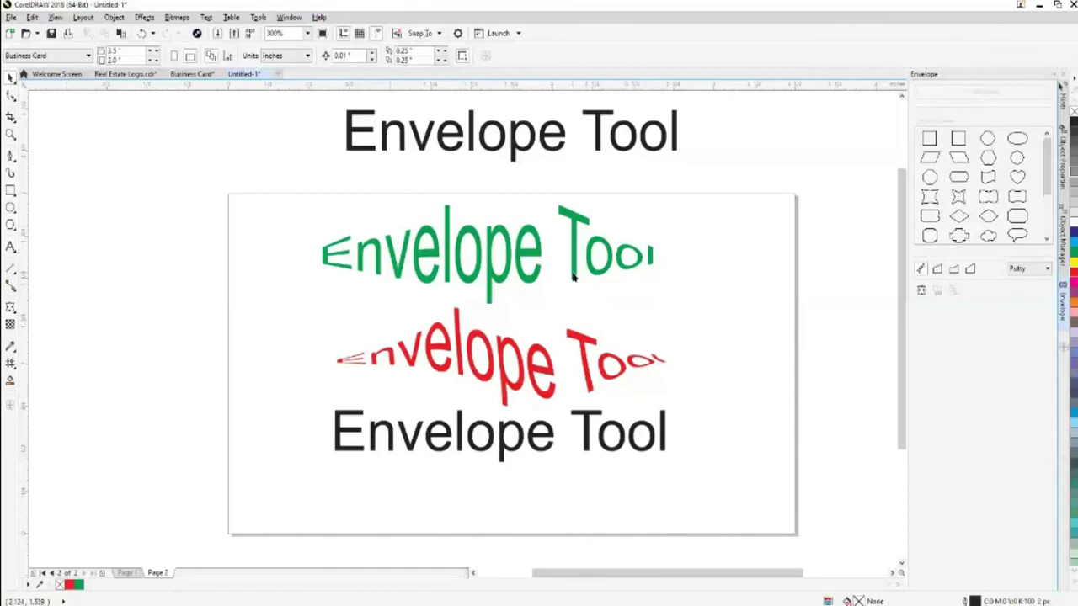
# Undo and redo the envelope changes, then recopy the green text's envelope onto the red text
pyautogui.click(472, 253)
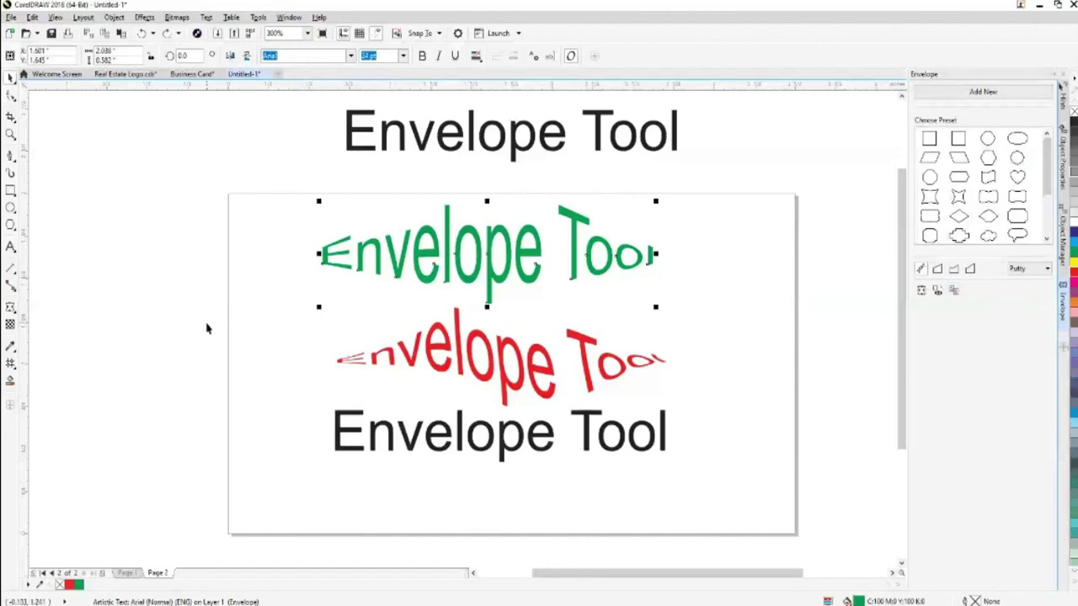
pyautogui.hotkey('ctrl', 'z')
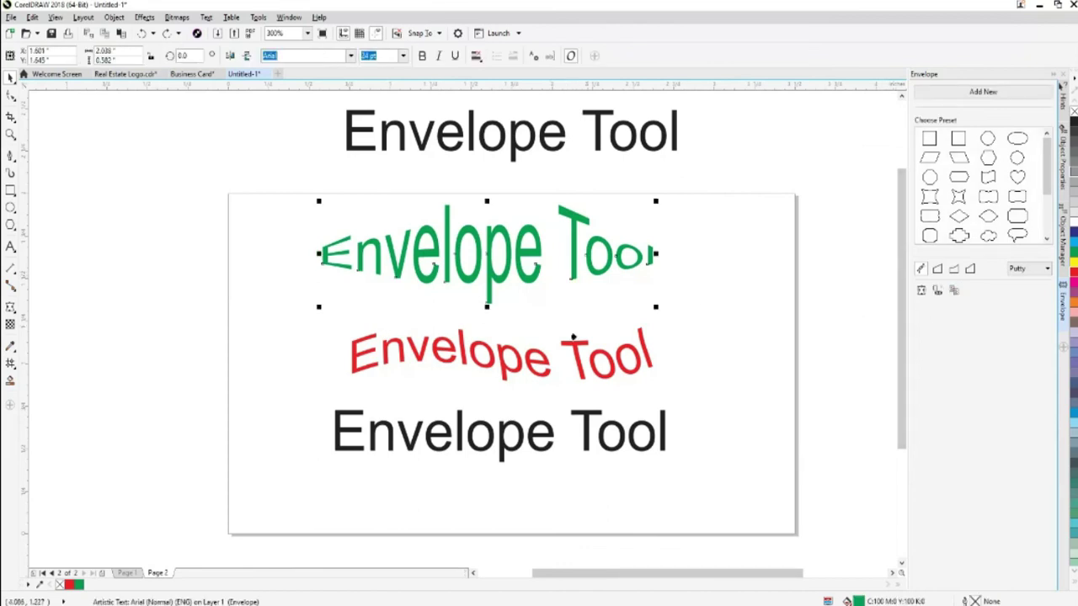
pyautogui.hotkey('ctrl', 'shift', 'z')
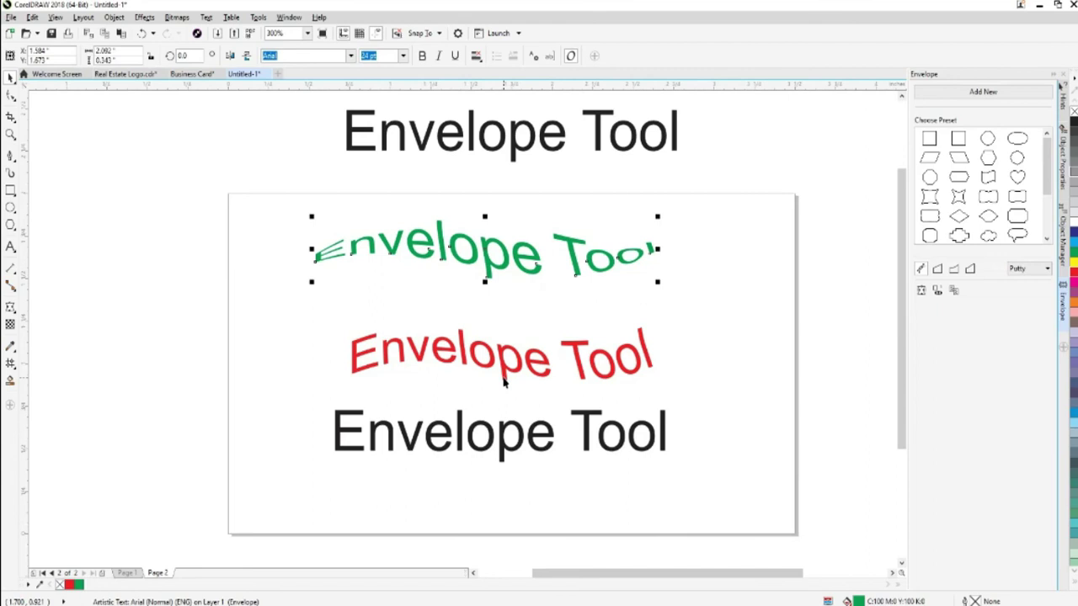
pyautogui.hotkey('ctrl', 'z')
pyautogui.click(503, 379)
pyautogui.click(954, 291)
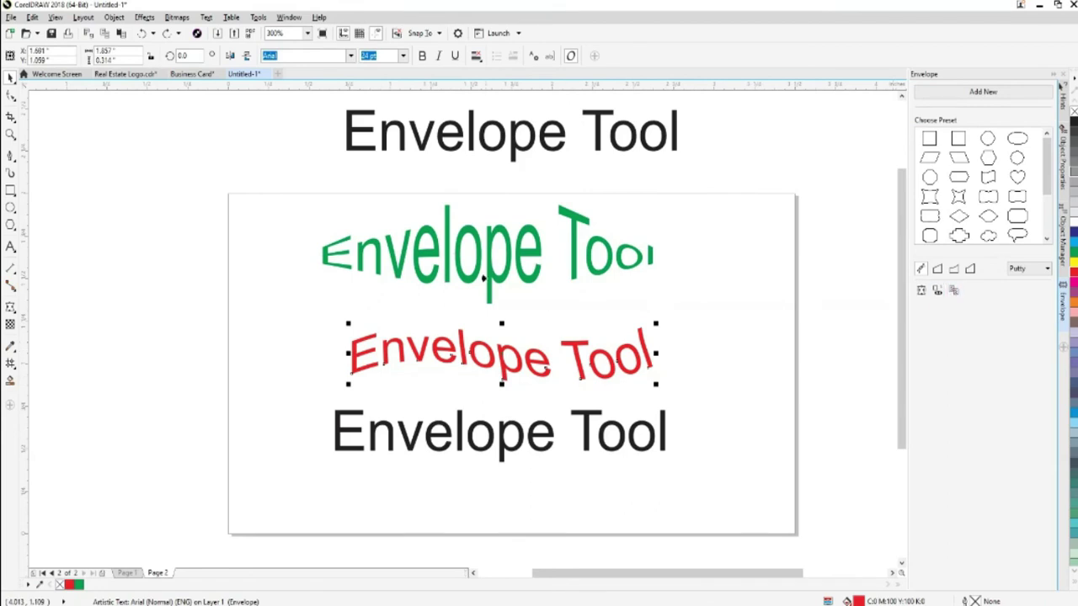
pyautogui.click(487, 286)
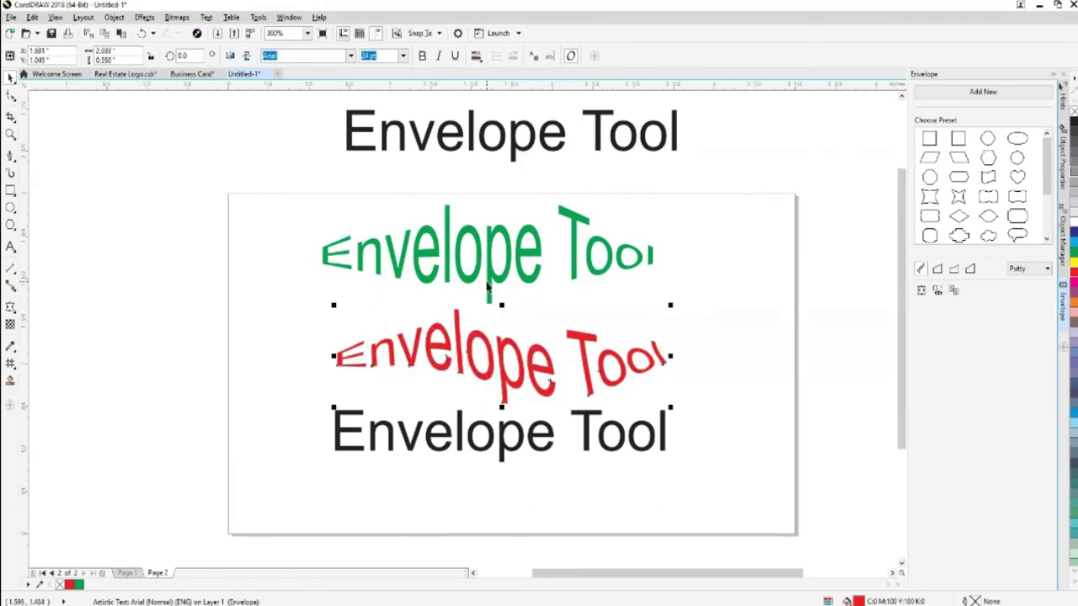
pyautogui.click(620, 448)
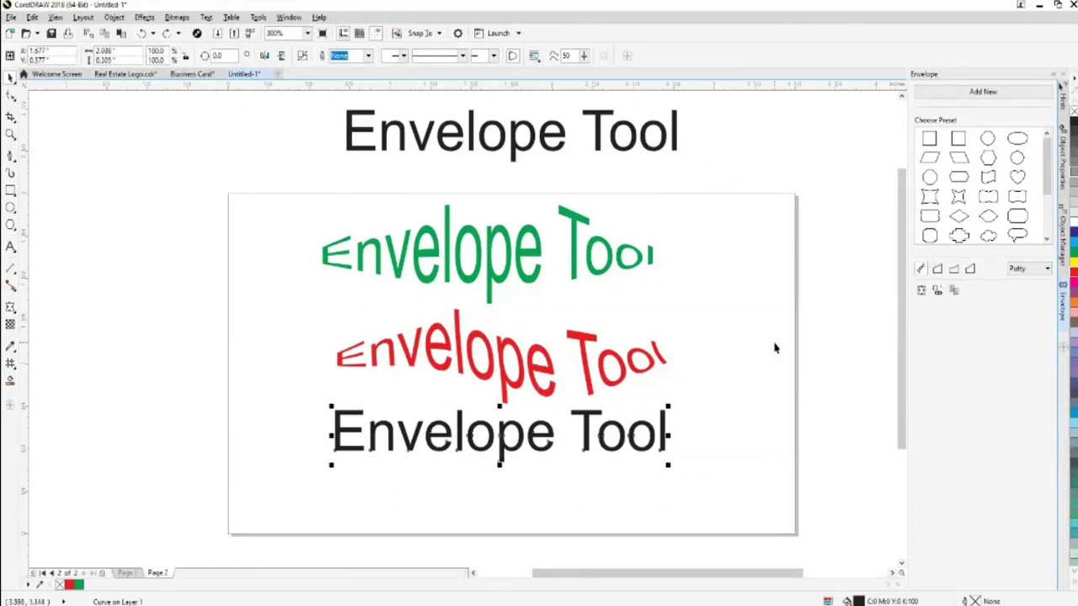
# Copy the green text's envelope onto the black text, undoing a mistaken copy from the red text
pyautogui.click(953, 290)
pyautogui.click(587, 387)
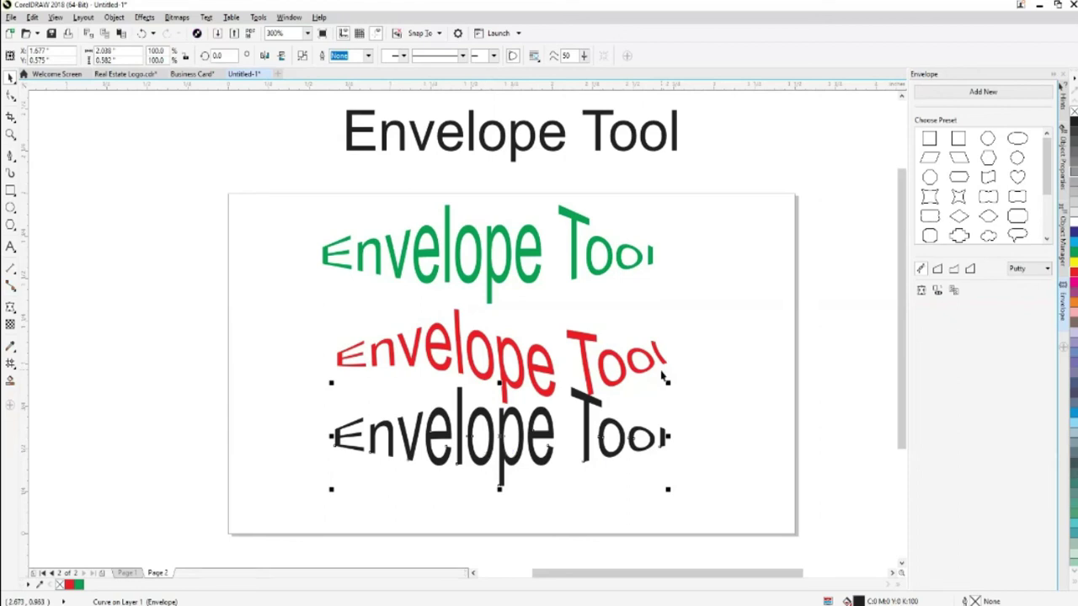
pyautogui.hotkey('ctrl', 'z')
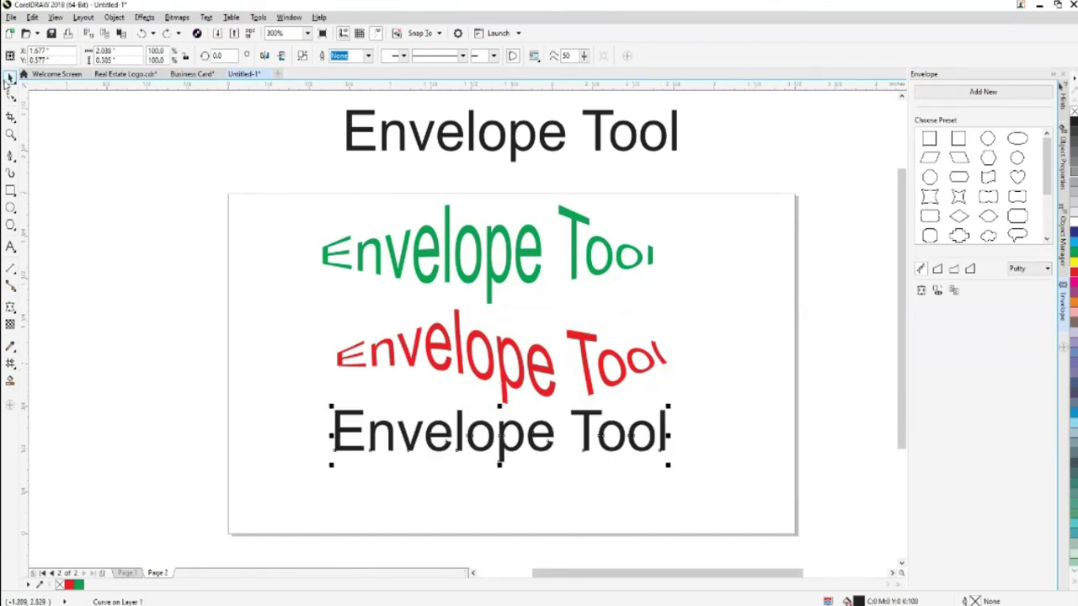
pyautogui.click(522, 381)
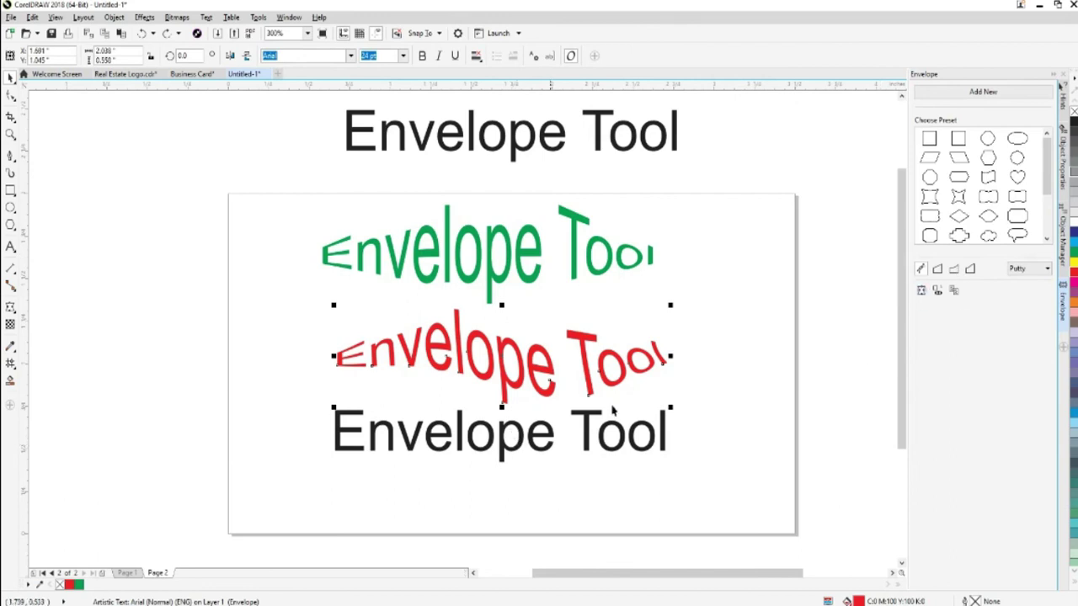
pyautogui.click(640, 449)
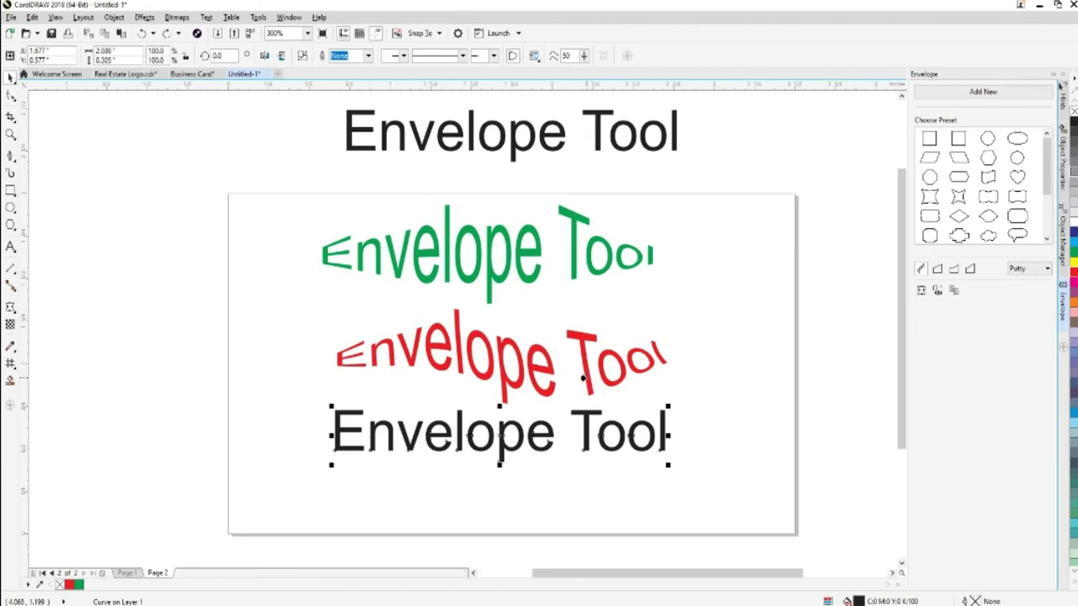
pyautogui.click(572, 273)
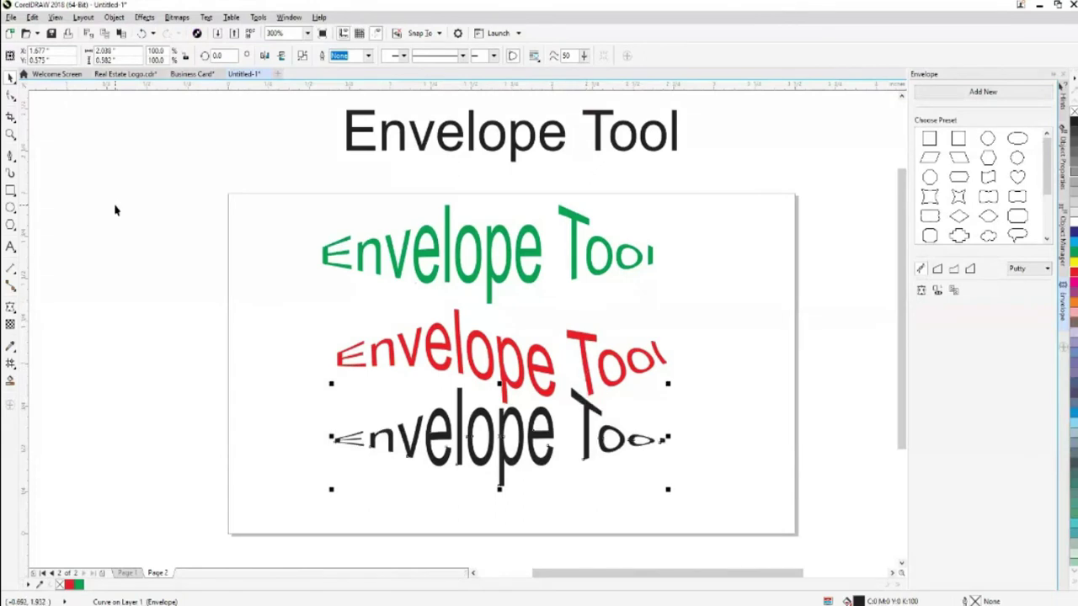
pyautogui.press('Escape')
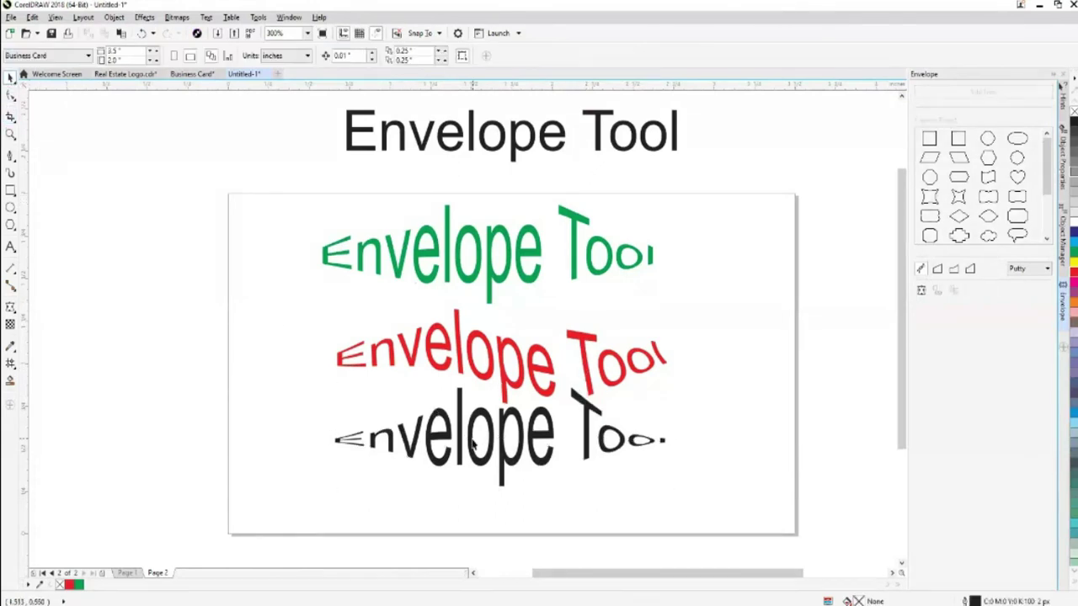
# Move the warped black text lower on the card
pyautogui.moveTo(463, 446); pyautogui.dragTo(463, 470)
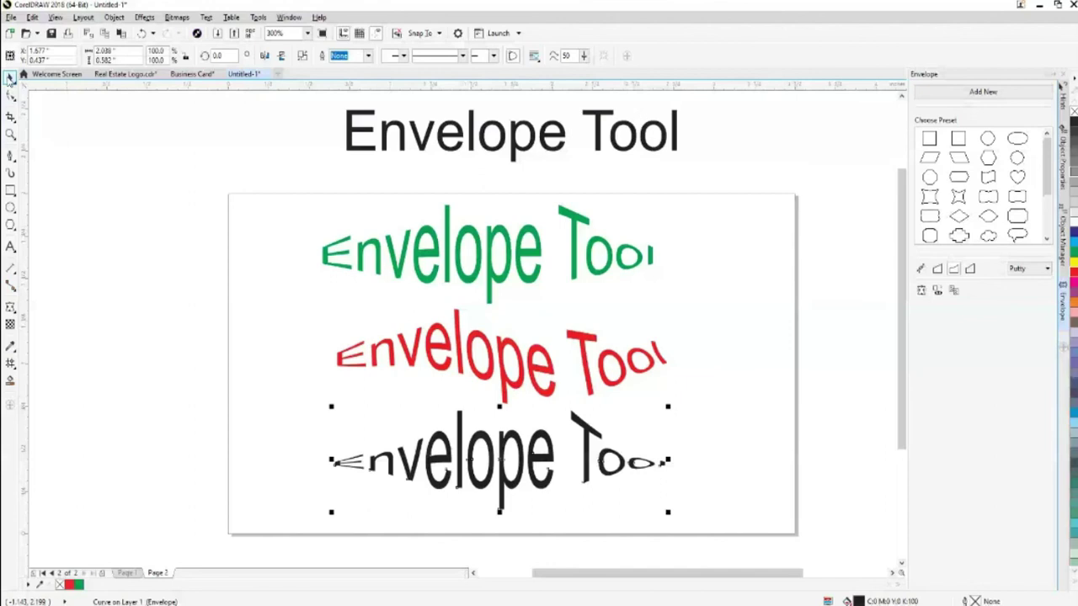
pyautogui.moveTo(662, 471); pyautogui.dragTo(674, 463)
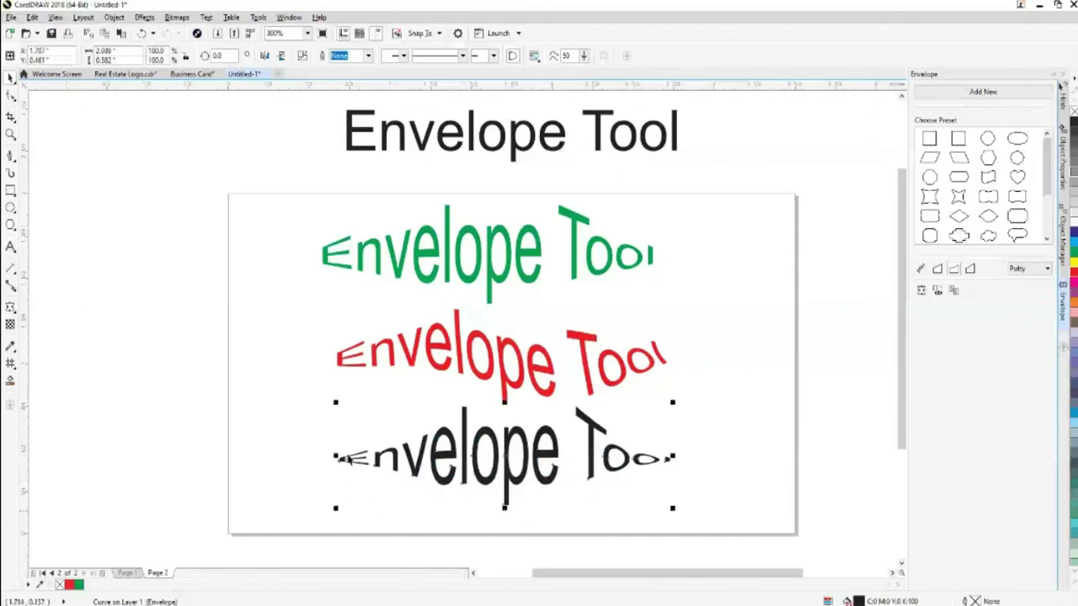
pyautogui.click(379, 423)
# Change the envelope mode and drag the black text's left-middle node to reshape its left end
pyautogui.click(447, 482)
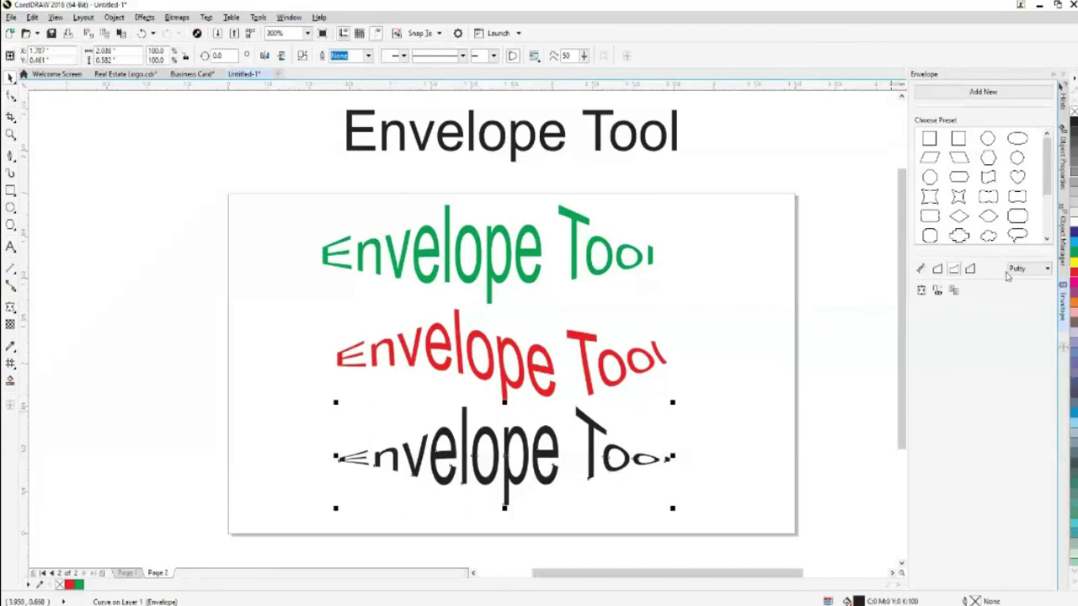
pyautogui.click(954, 274)
pyautogui.moveTo(336, 457); pyautogui.dragTo(345, 459)
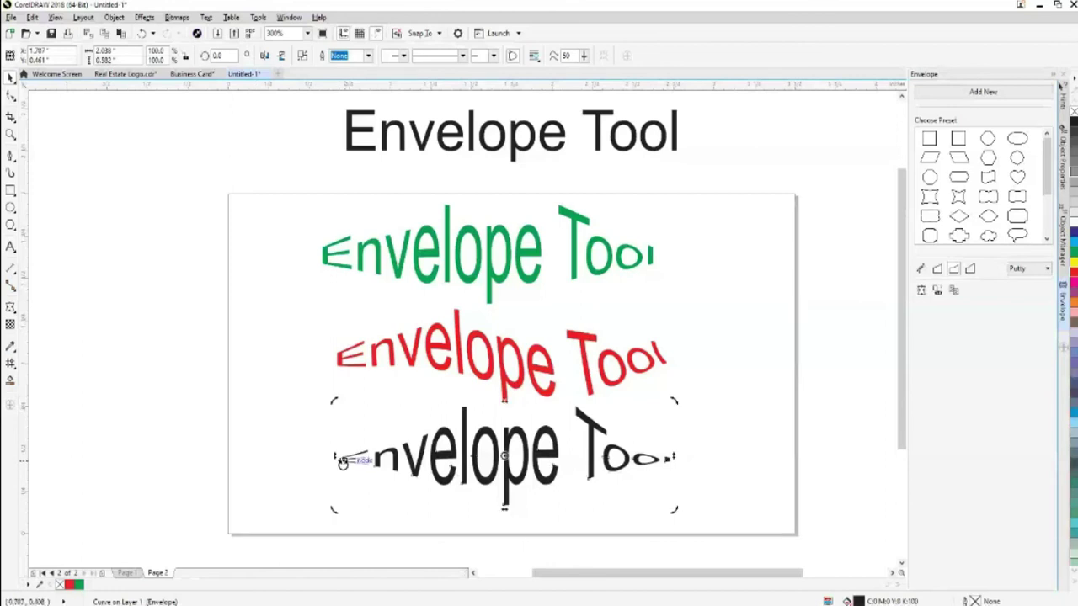
pyautogui.click(851, 424)
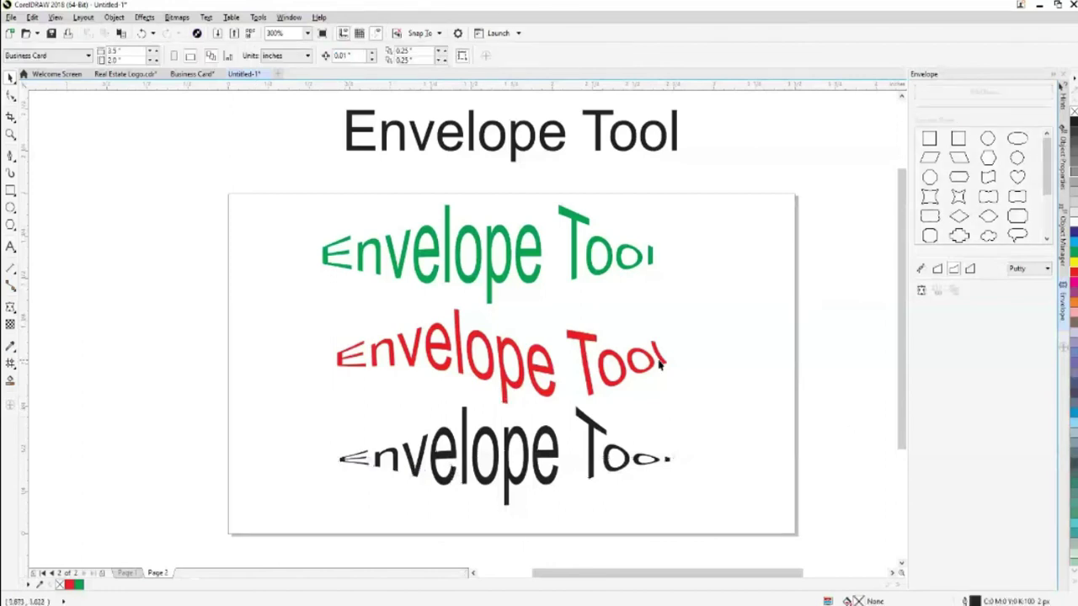
pyautogui.click(619, 383)
# Drag the red text's right and bottom envelope nodes to skew it into a rising diagonal slant
pyautogui.click(921, 269)
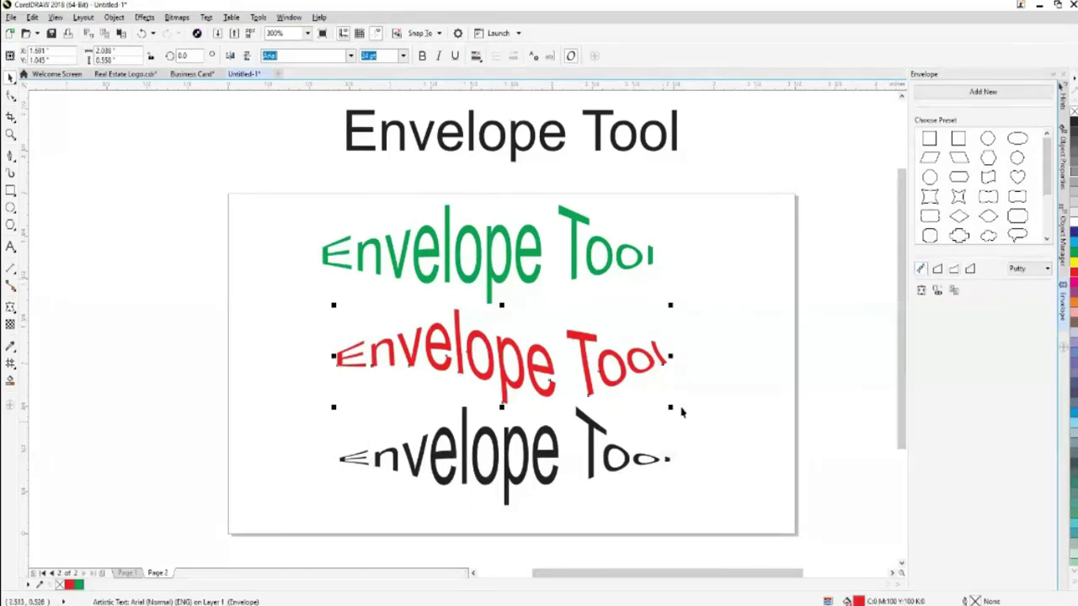
pyautogui.moveTo(665, 356); pyautogui.dragTo(684, 360)
pyautogui.moveTo(512, 404); pyautogui.dragTo(507, 413)
pyautogui.press('space')
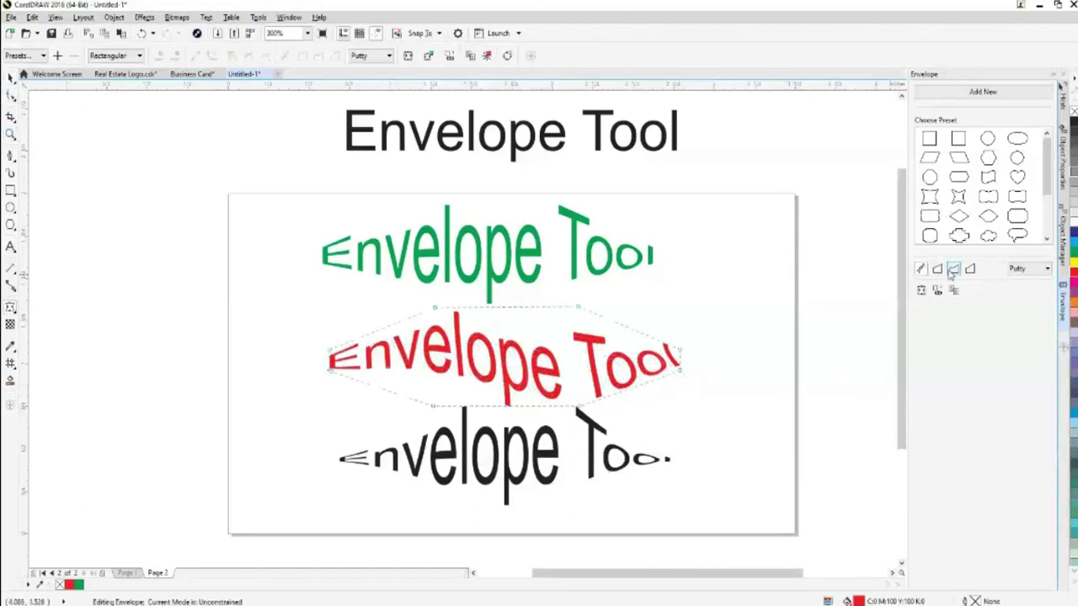
pyautogui.moveTo(690, 381); pyautogui.dragTo(701, 373)
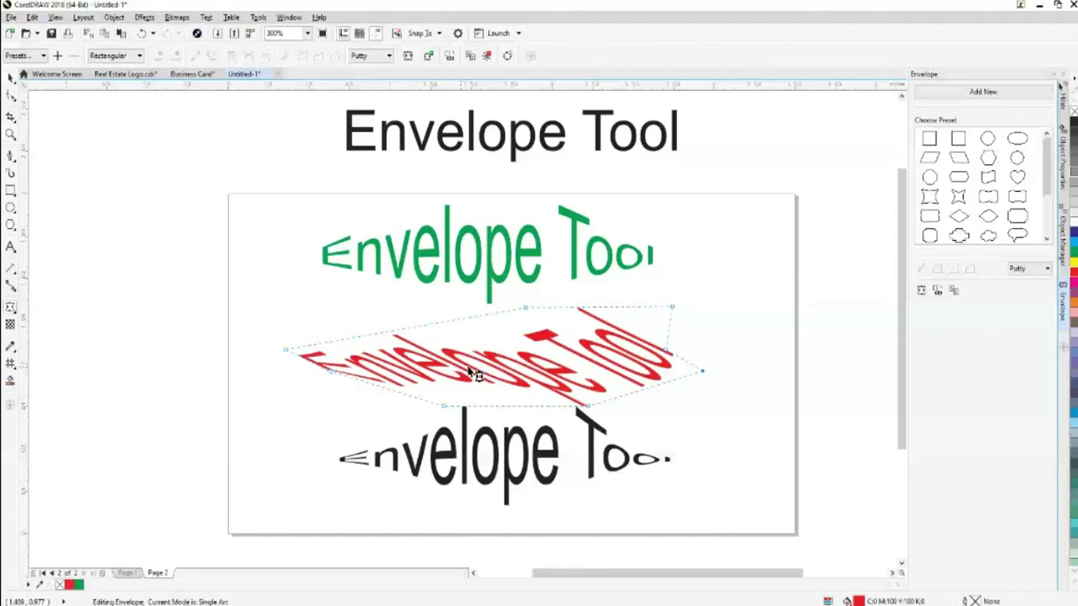
# Drag the black text's envelope nodes so the line skews and tilts down toward its right end
pyautogui.click(589, 446)
pyautogui.moveTo(679, 487); pyautogui.dragTo(671, 465)
pyautogui.moveTo(576, 500); pyautogui.dragTo(579, 524)
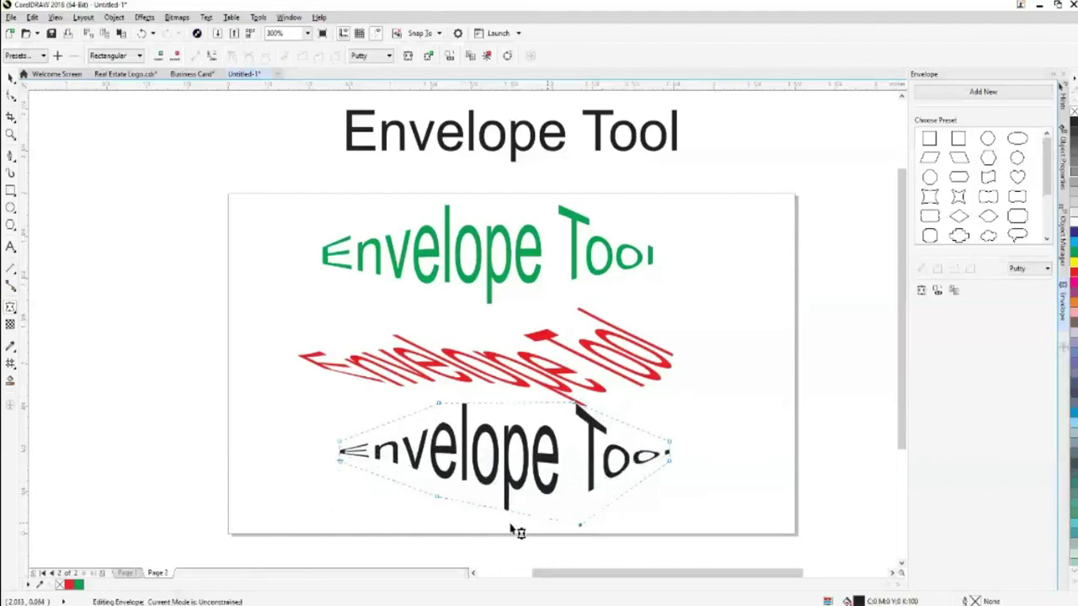
pyautogui.moveTo(440, 507); pyautogui.dragTo(420, 538)
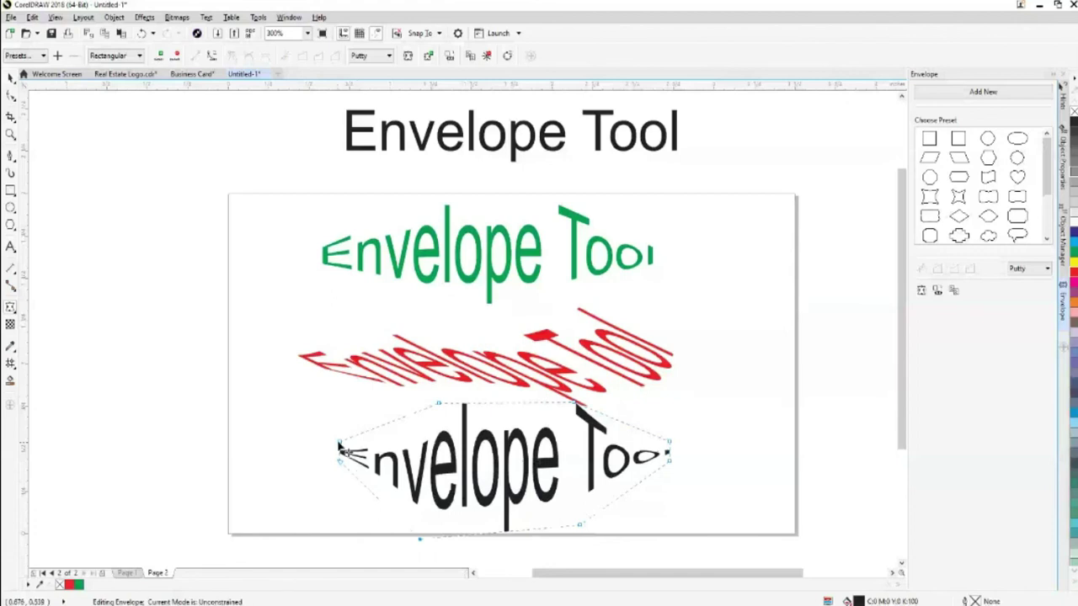
pyautogui.moveTo(438, 404); pyautogui.dragTo(480, 433)
pyautogui.moveTo(580, 408); pyautogui.dragTo(587, 449)
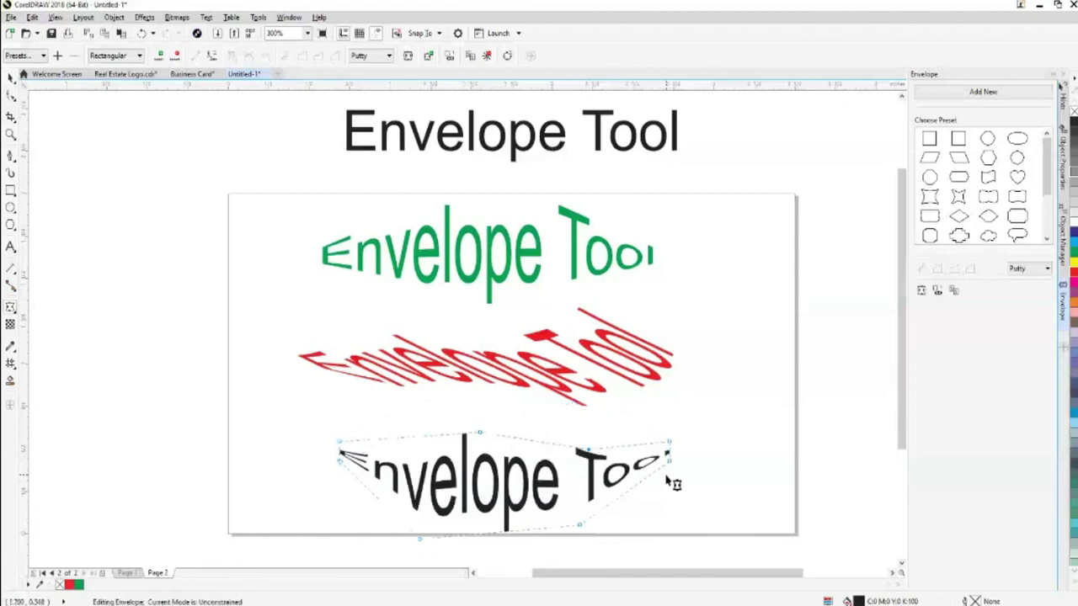
pyautogui.moveTo(671, 468); pyautogui.dragTo(660, 504)
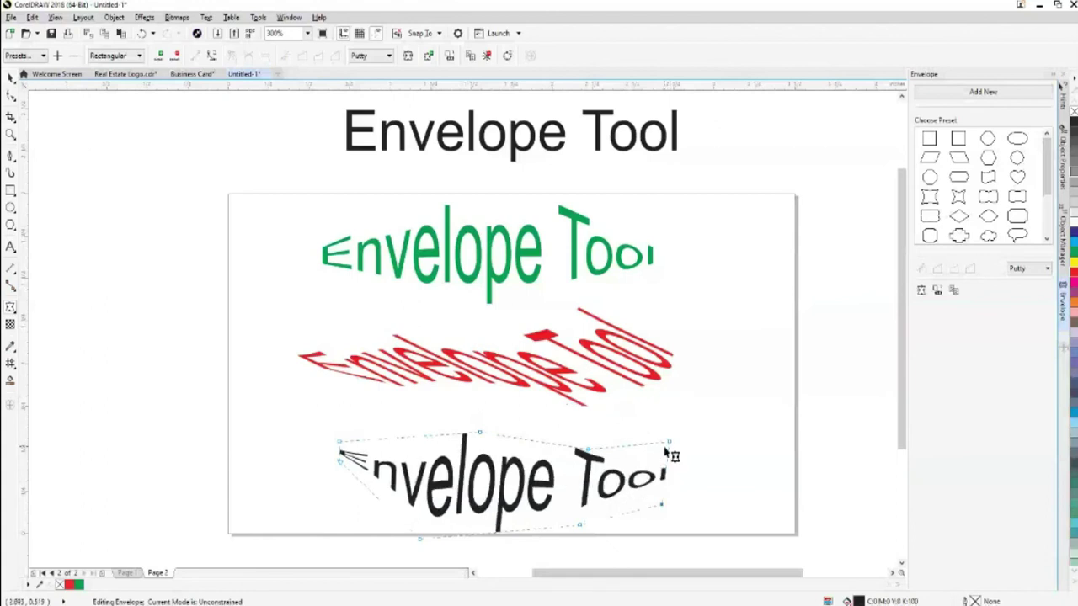
pyautogui.moveTo(668, 441); pyautogui.dragTo(559, 445)
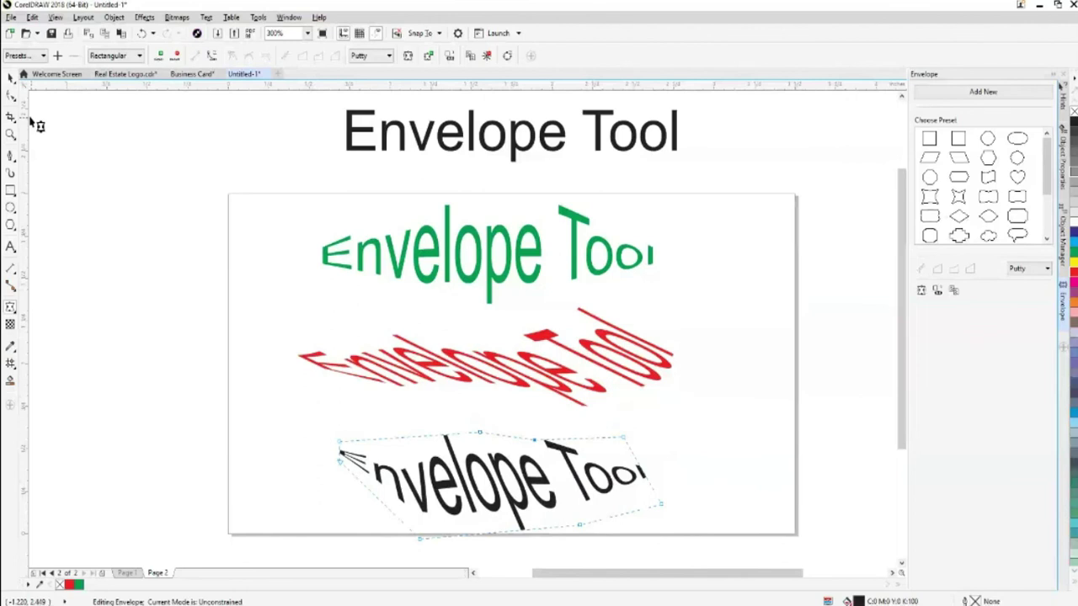
# Move the black 'Envelope Tool' text left so it overhangs the card's edge
pyautogui.click(10, 77)
pyautogui.click(221, 361)
pyautogui.moveTo(426, 510); pyautogui.dragTo(215, 505)
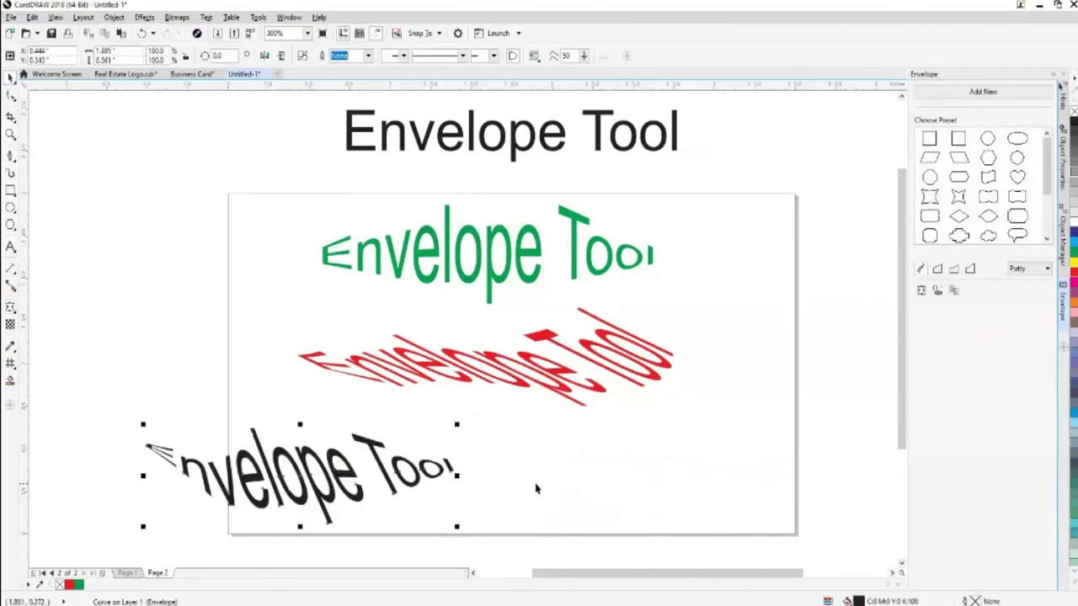
pyautogui.click(556, 454)
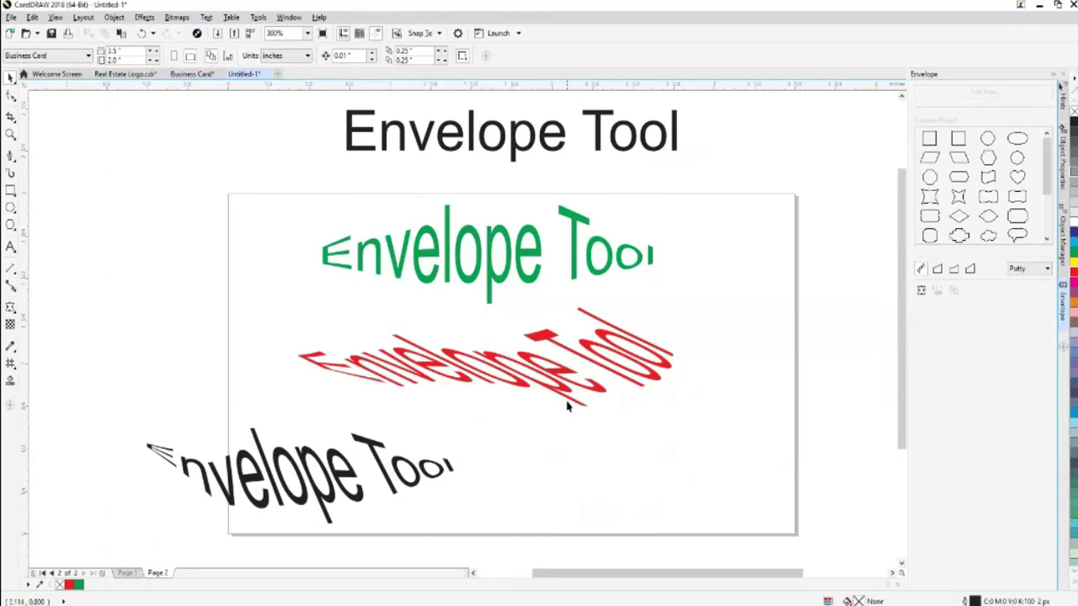
# Draw a rectangle beside the black text at the card's lower right, keeping its corners square
pyautogui.click(567, 406)
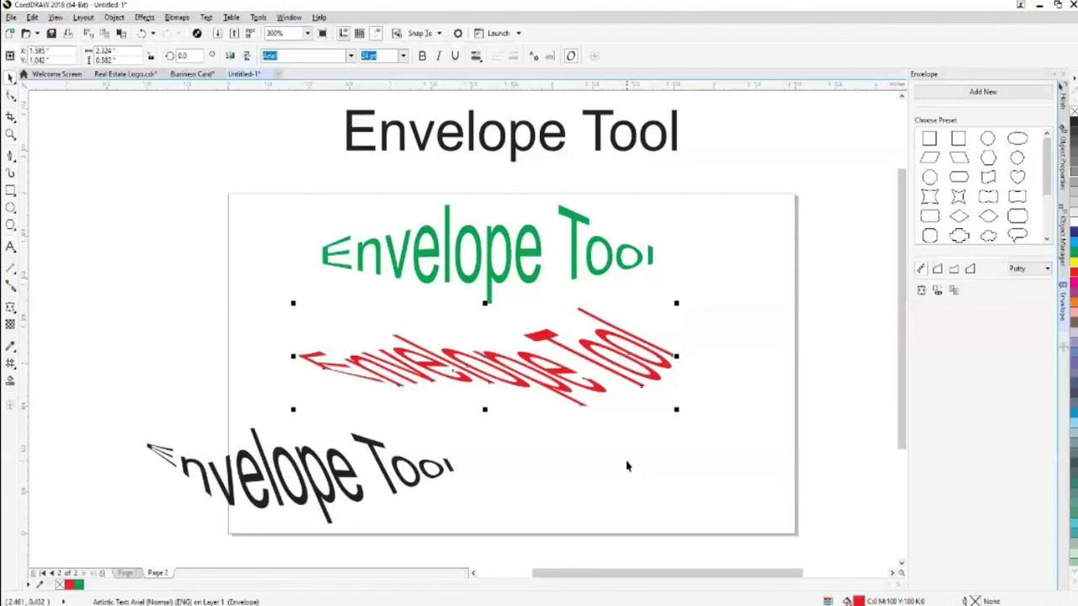
pyautogui.press('F6')
pyautogui.moveTo(523, 444); pyautogui.dragTo(697, 516)
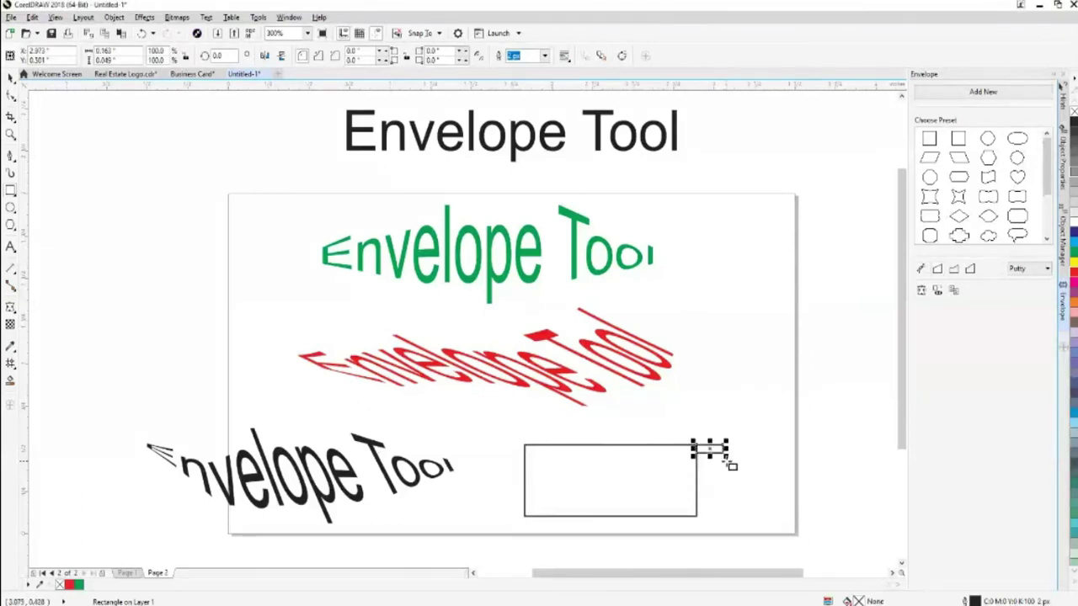
pyautogui.click(734, 475)
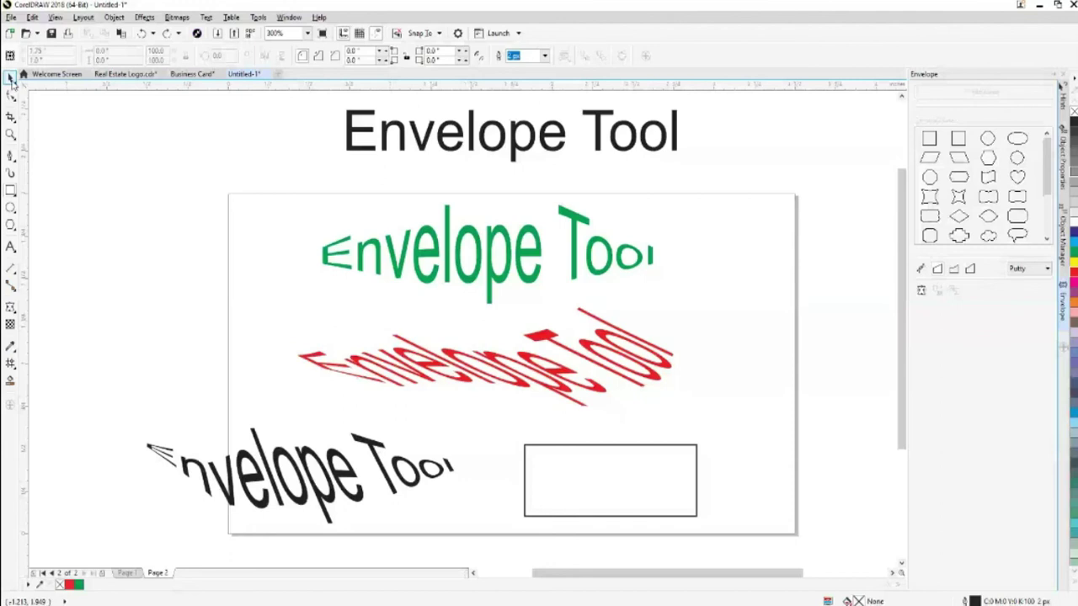
pyautogui.click(698, 466)
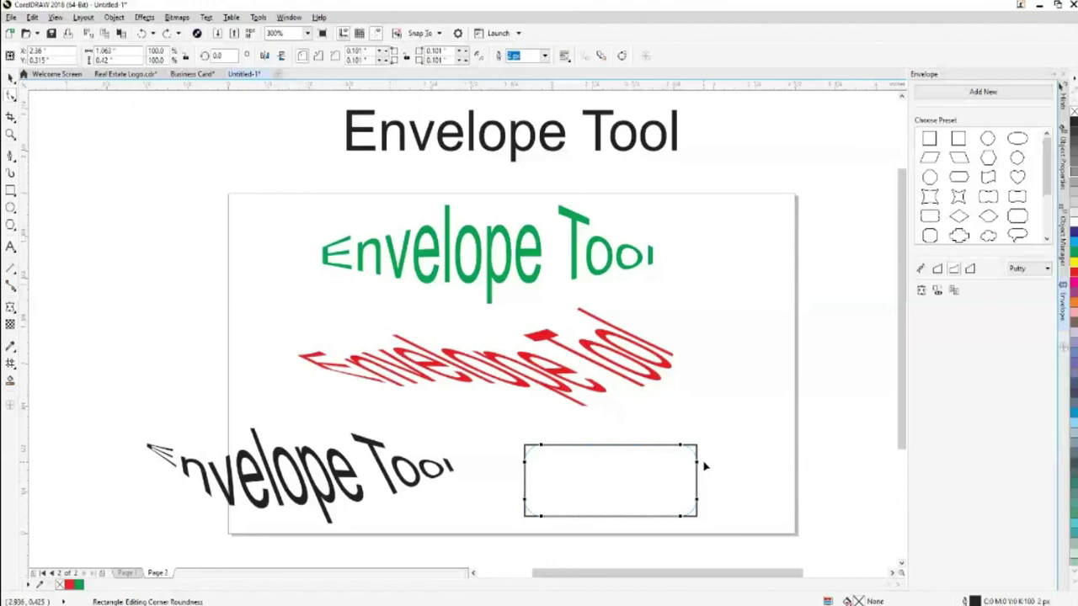
pyautogui.hotkey('ctrl', 'z')
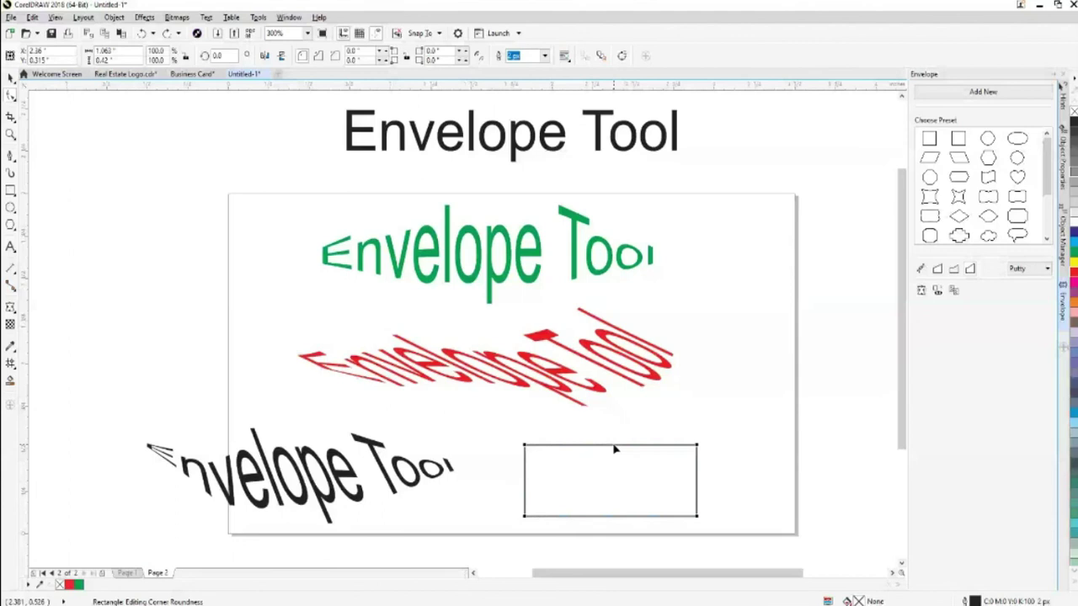